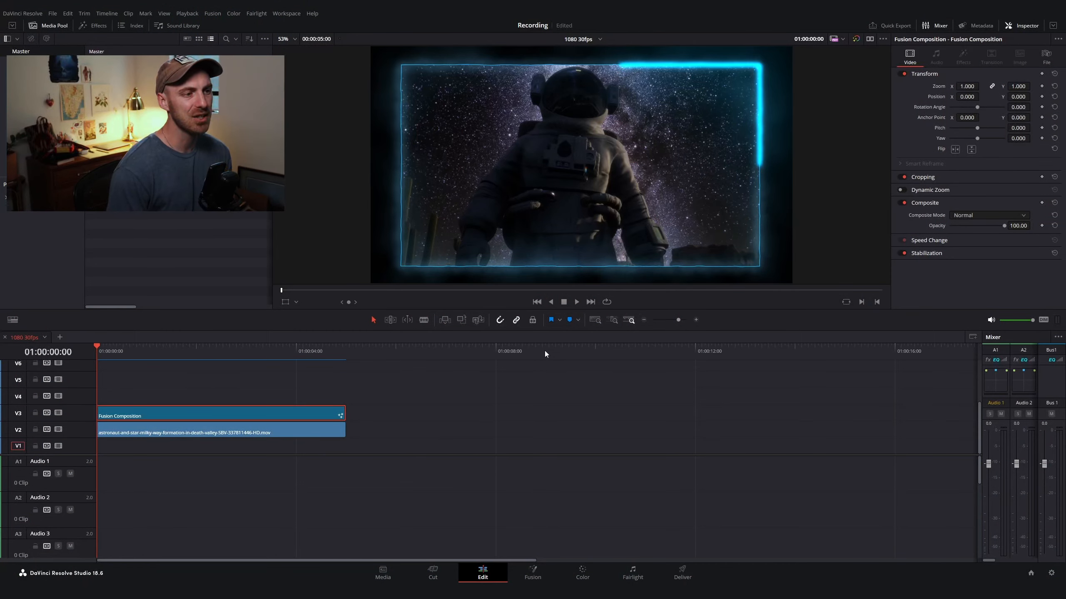
Step: Play and scrub through the finished glowing-frame composition over the astronaut clip on the timeline
key("space")
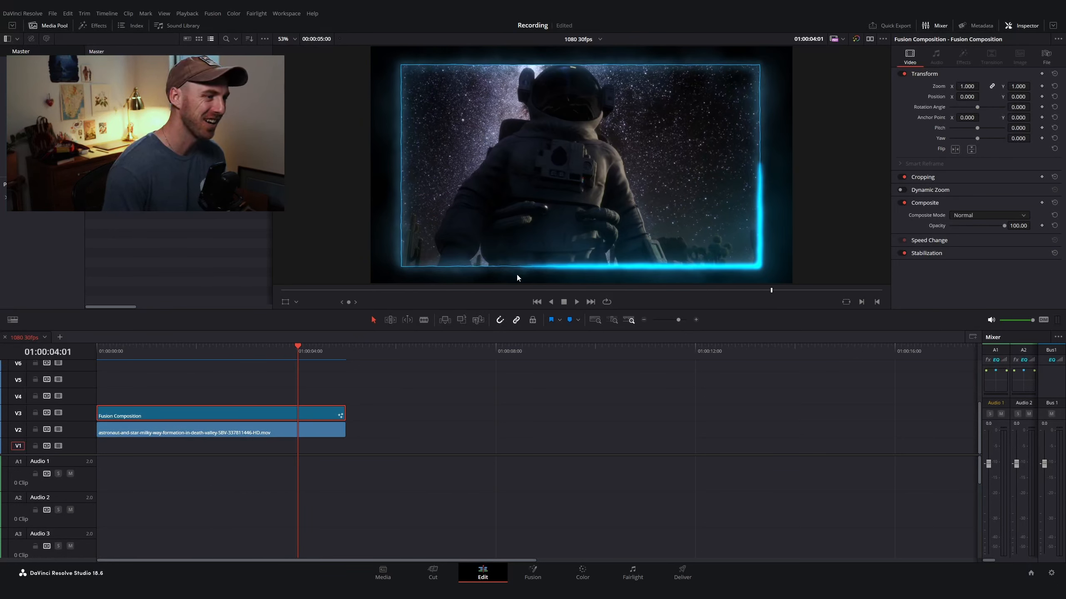
left_click_drag(510, 290, 402, 291)
left_click(189, 431)
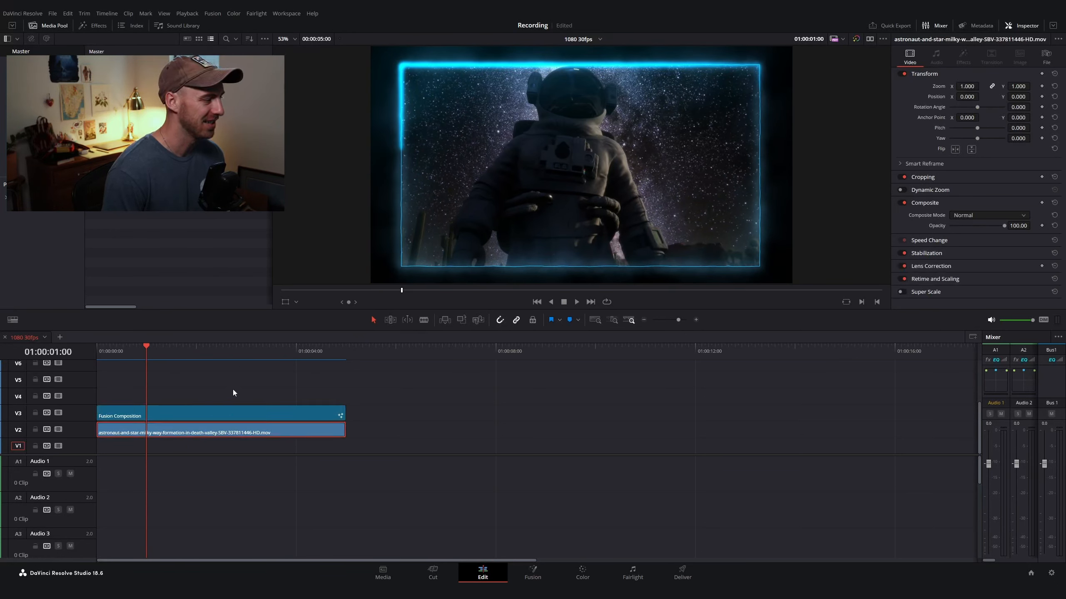
left_click(110, 363)
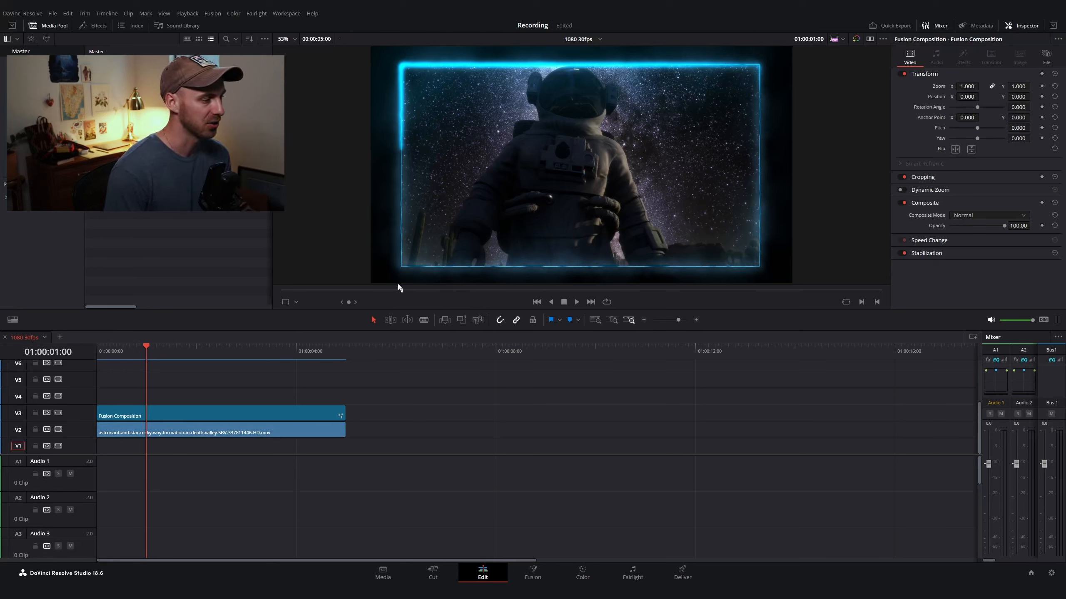
left_click_drag(410, 295, 374, 290)
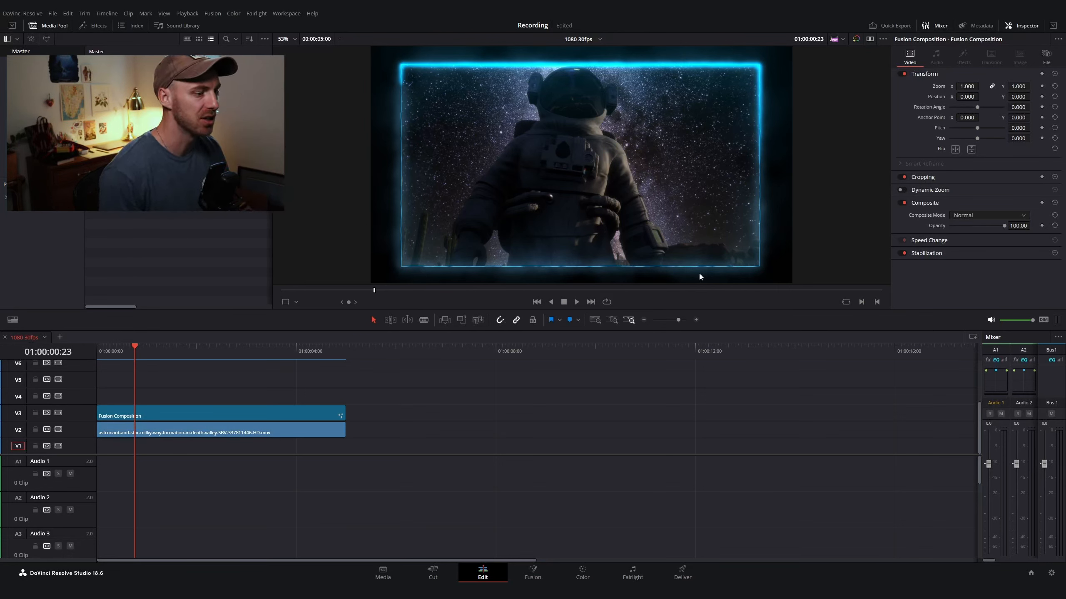
Step: Preview the composition full screen, scrubbing through its animation, then leave full-screen view
key("ctrl+f")
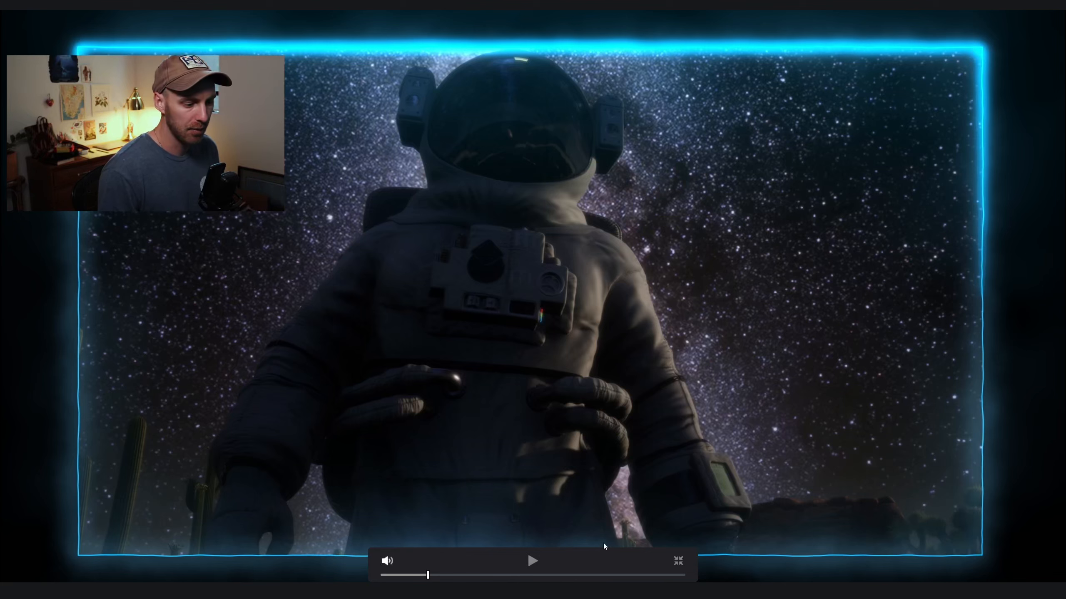
left_click_drag(437, 578, 475, 576)
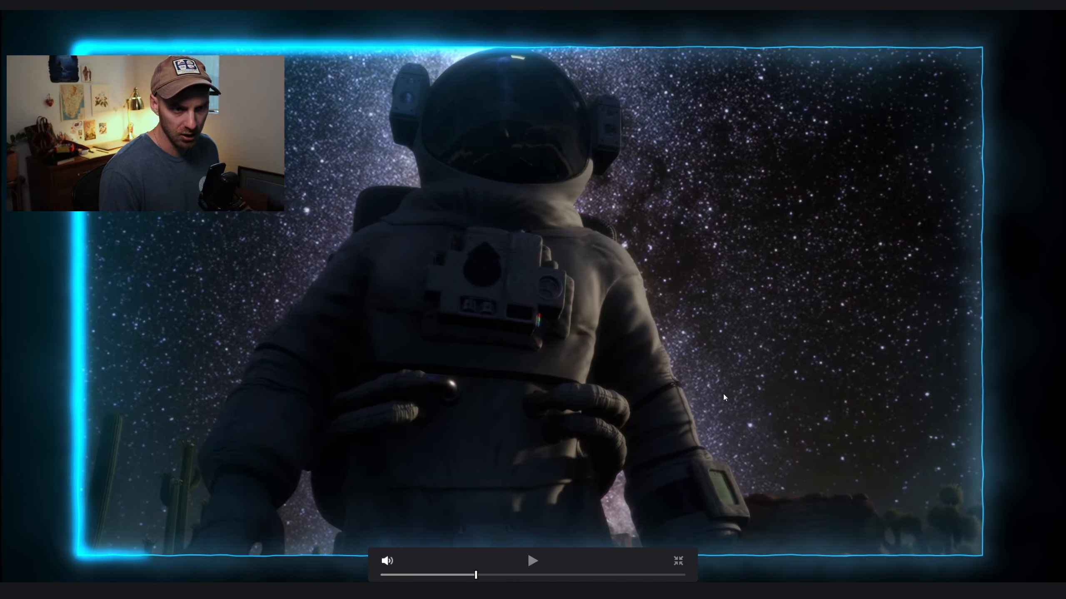
left_click(483, 576)
left_click_drag(484, 574, 447, 576)
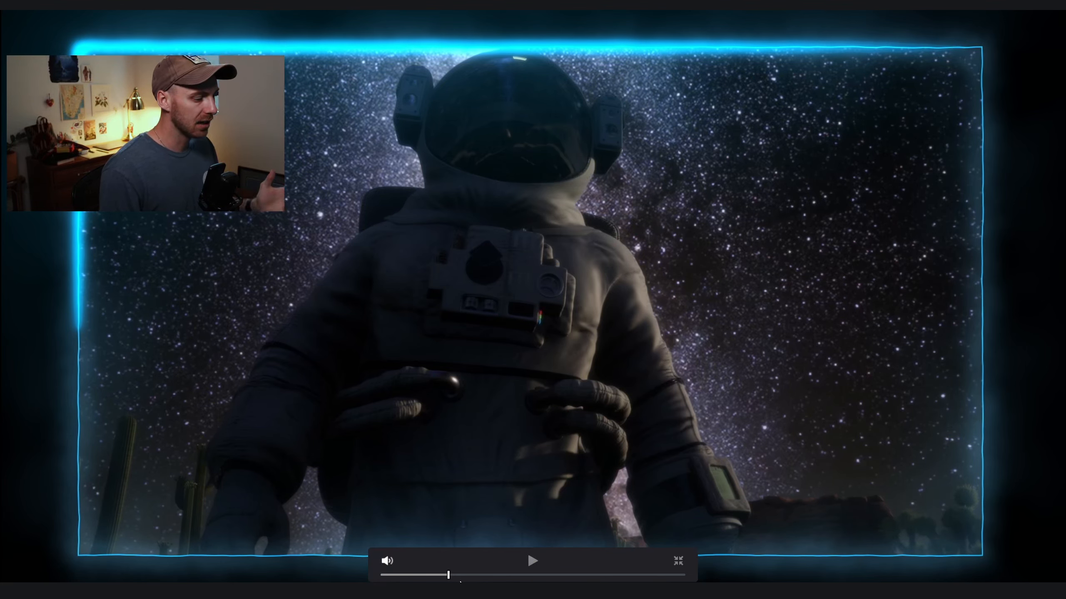
left_click_drag(449, 576, 451, 577)
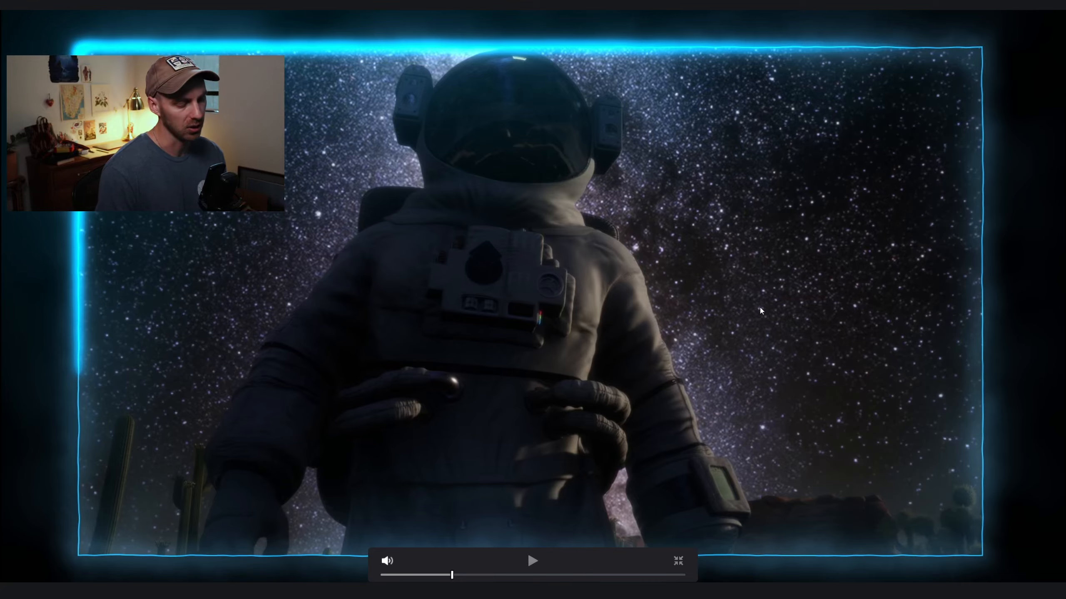
key("Escape")
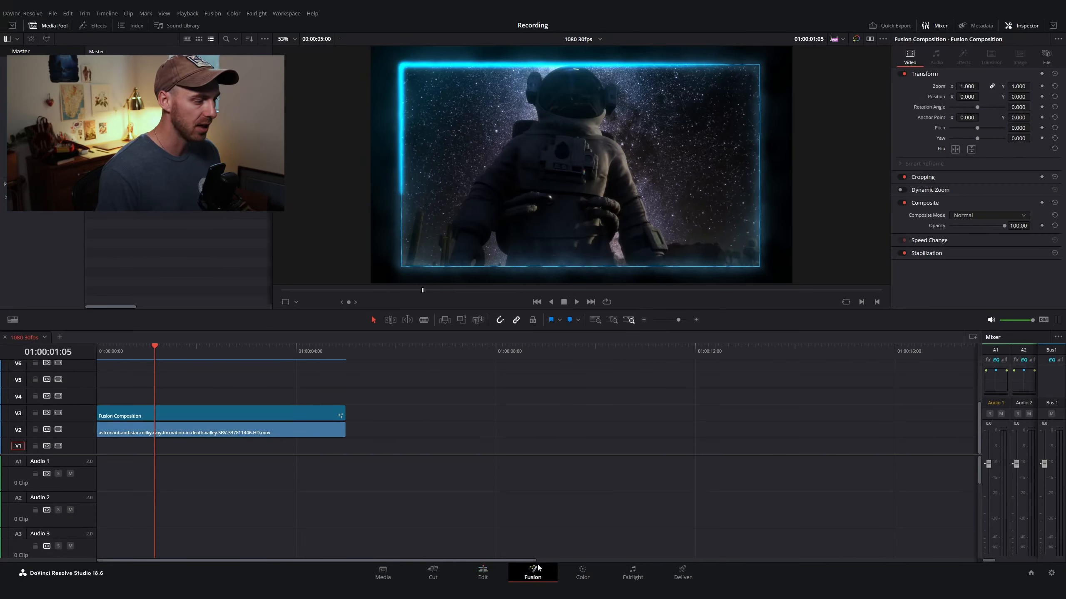
Step: Examine the node tree of the existing glowing-frame composition on the Fusion page
left_click(533, 570)
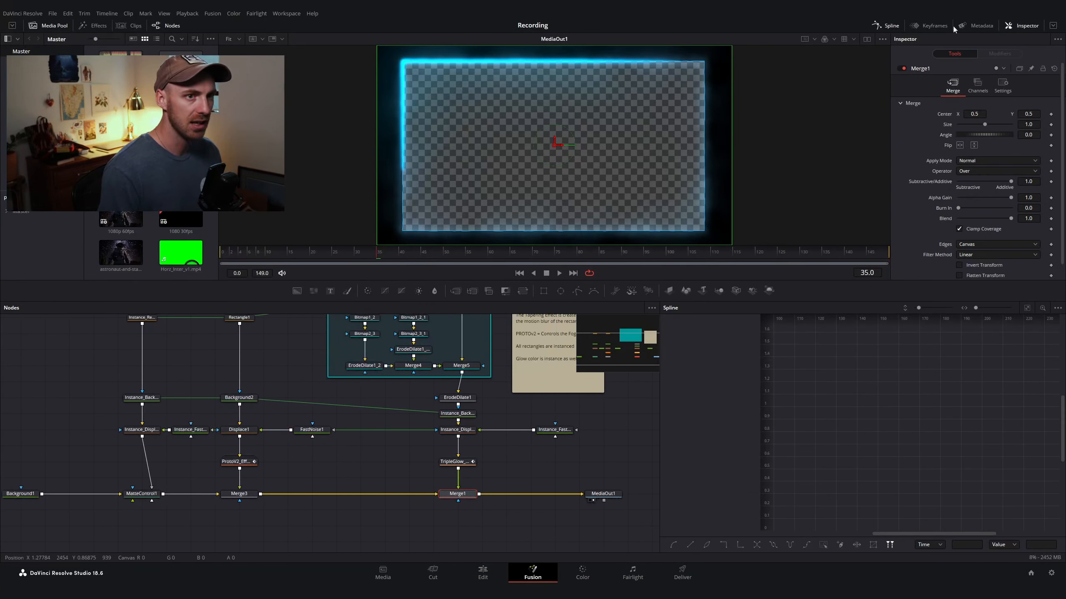
left_click(892, 26)
left_click_drag(631, 371, 750, 419)
scroll(677, 422, "down", 2)
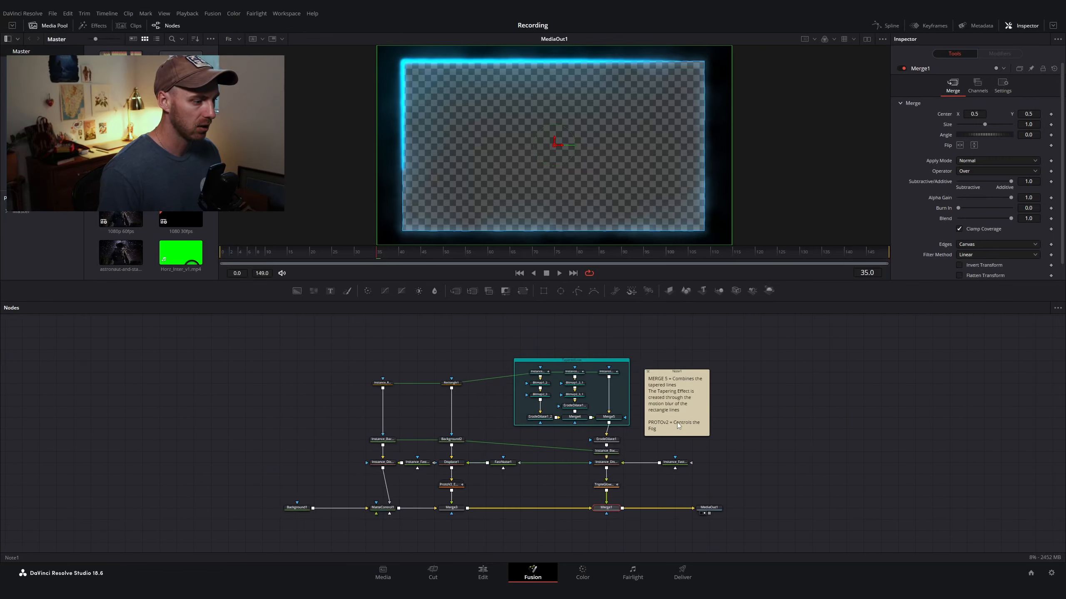
scroll(614, 443, "up", 2)
scroll(615, 445, "down", 2)
scroll(618, 425, "up", 2)
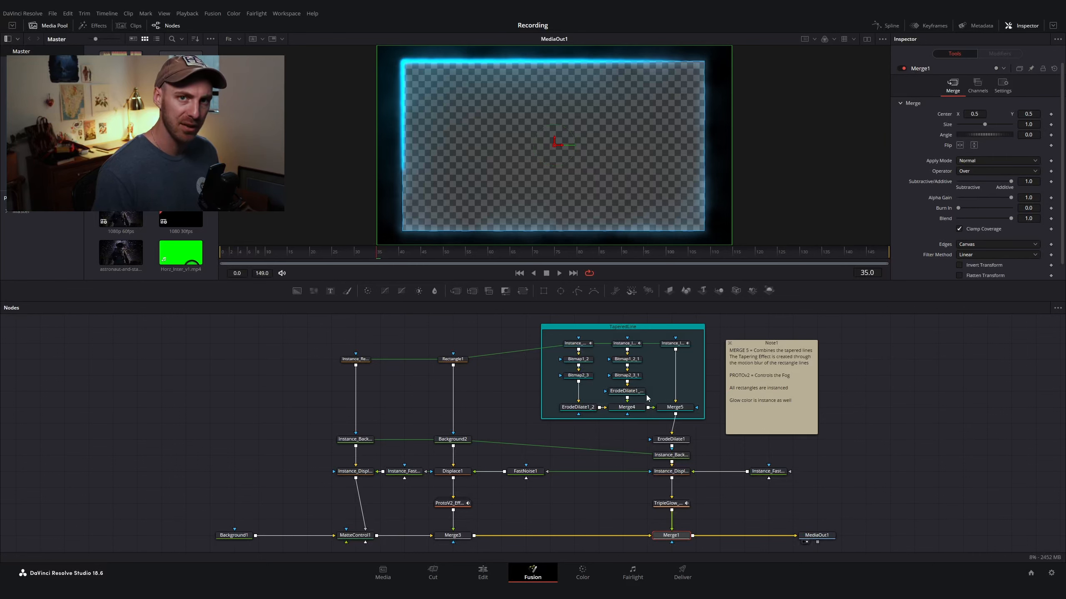
key("shift+4")
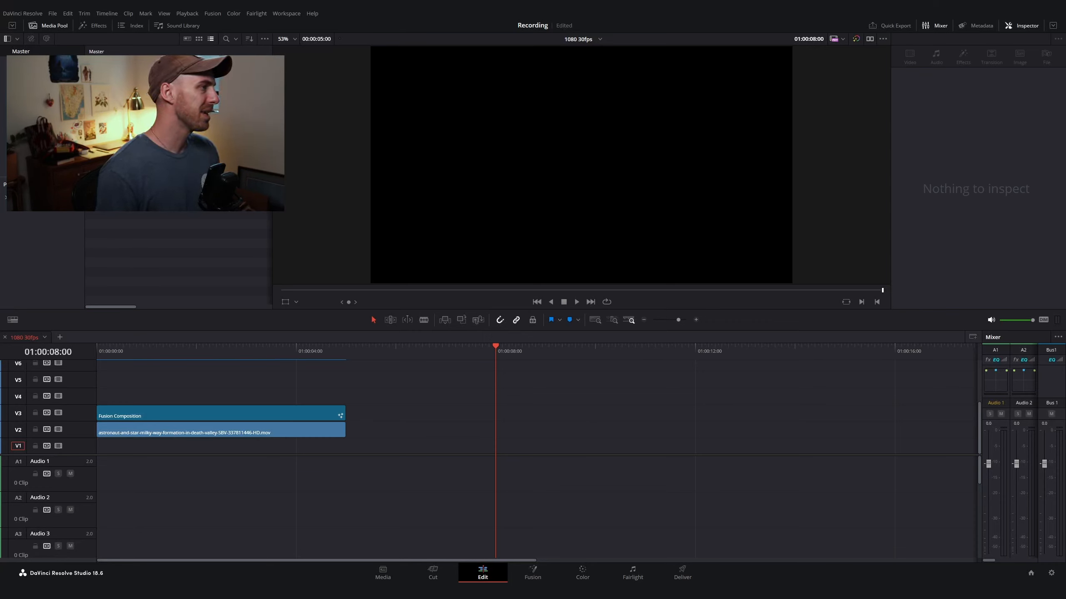
Step: Add a new Fusion Composition clip to track V3 at the 8-second playhead and open it in Fusion
left_click(96, 27)
left_click_drag(214, 67, 493, 423)
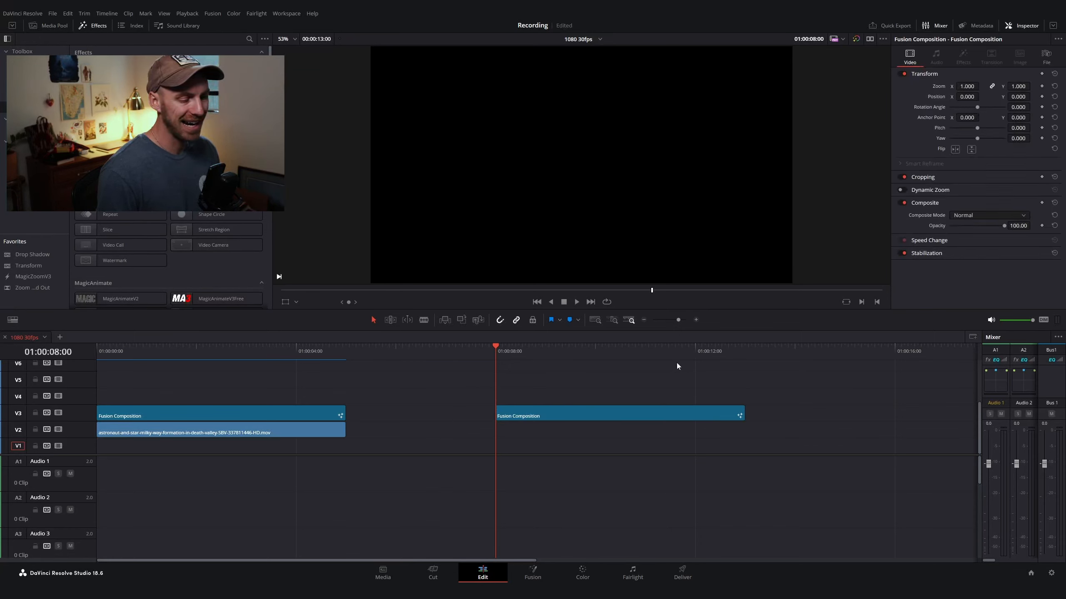
left_click_drag(543, 346, 493, 363)
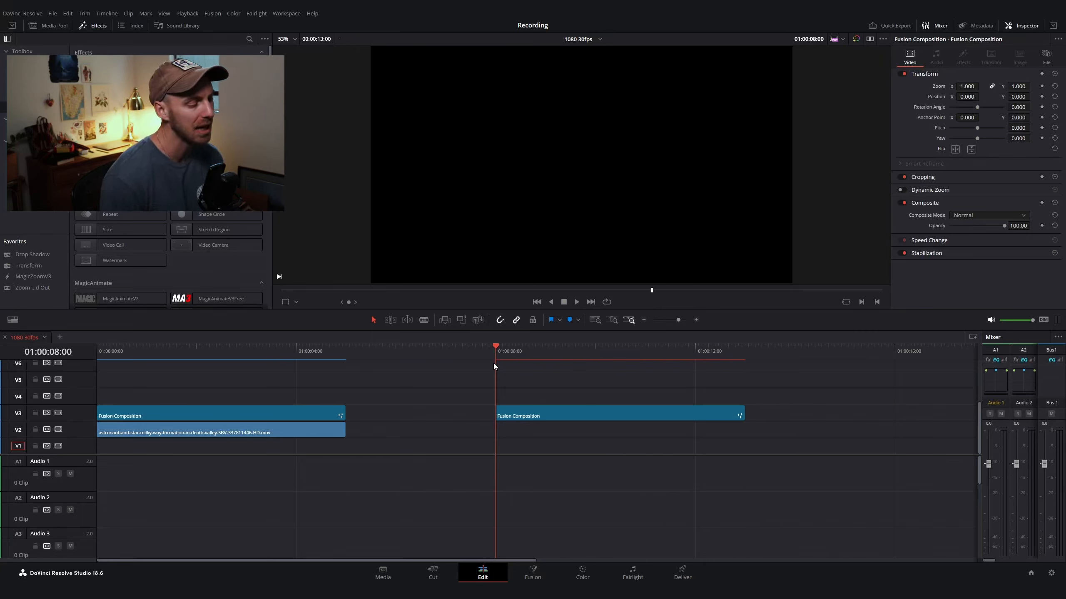
left_click(534, 353)
left_click_drag(535, 353, 496, 355)
left_click(529, 416)
left_click(533, 574)
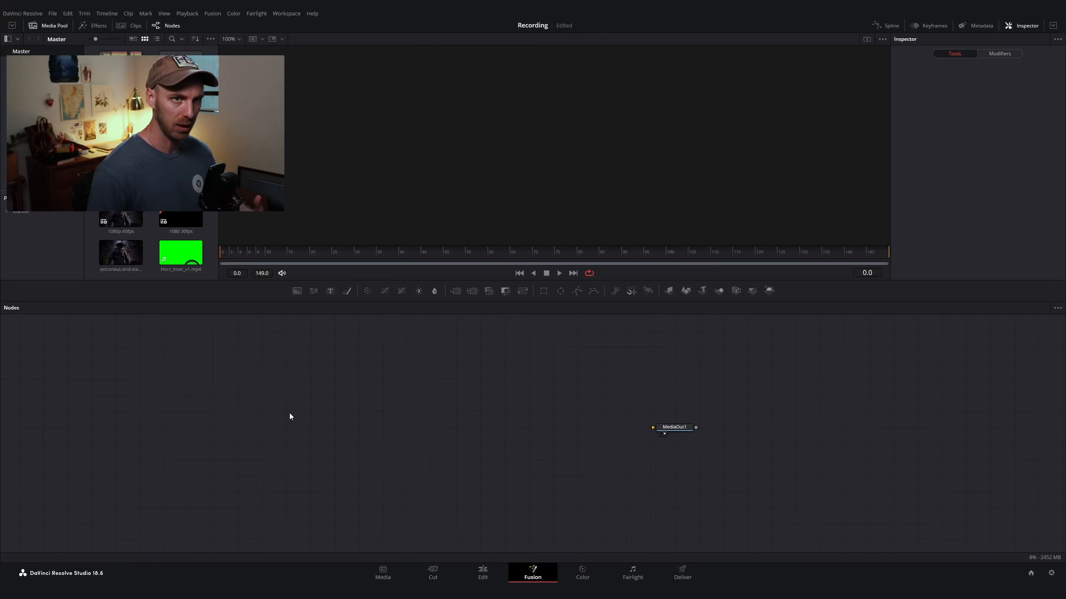
Step: Add a Background node and connect its output to MediaOut1
key("shift+space")
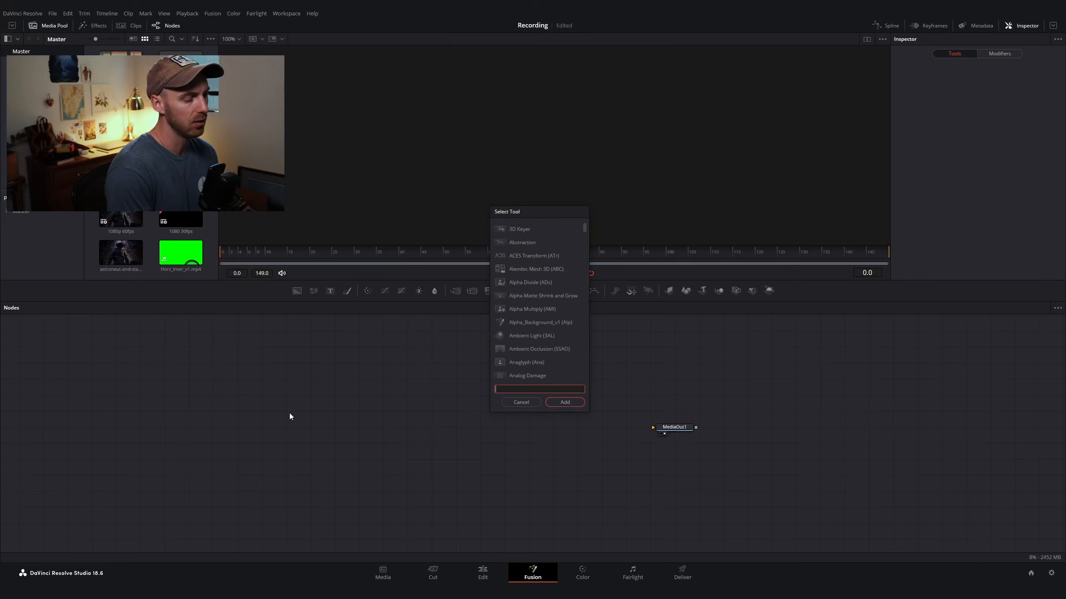
type("back")
key("Return")
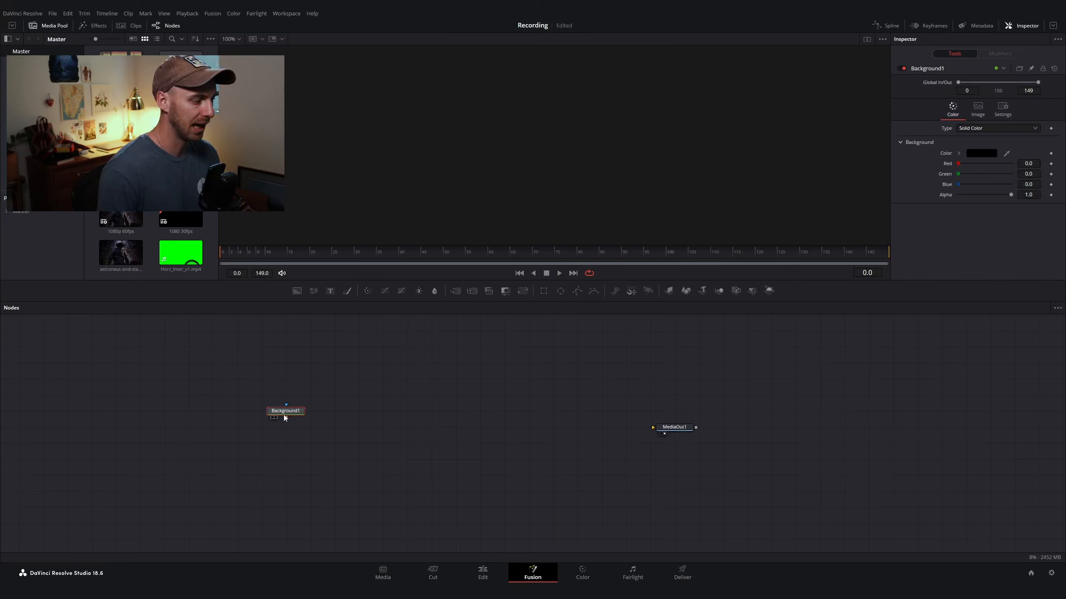
left_click_drag(284, 417, 667, 428)
left_click_drag(286, 410, 285, 427)
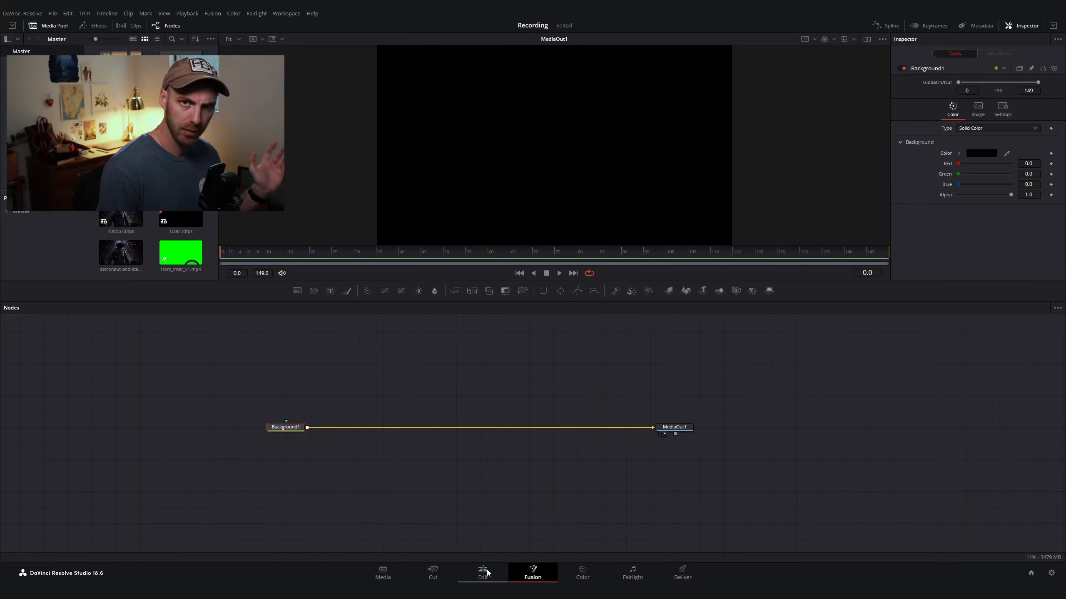
Step: Bring the 41.jpg texture from the media pool into the node graph as a MediaIn node
left_click(483, 572)
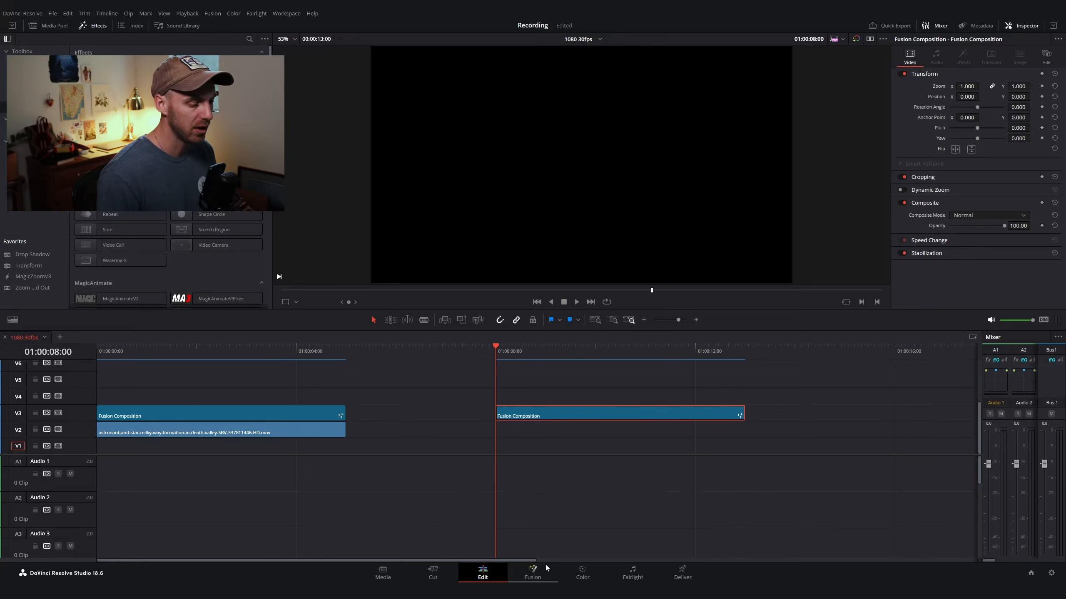
left_click(533, 573)
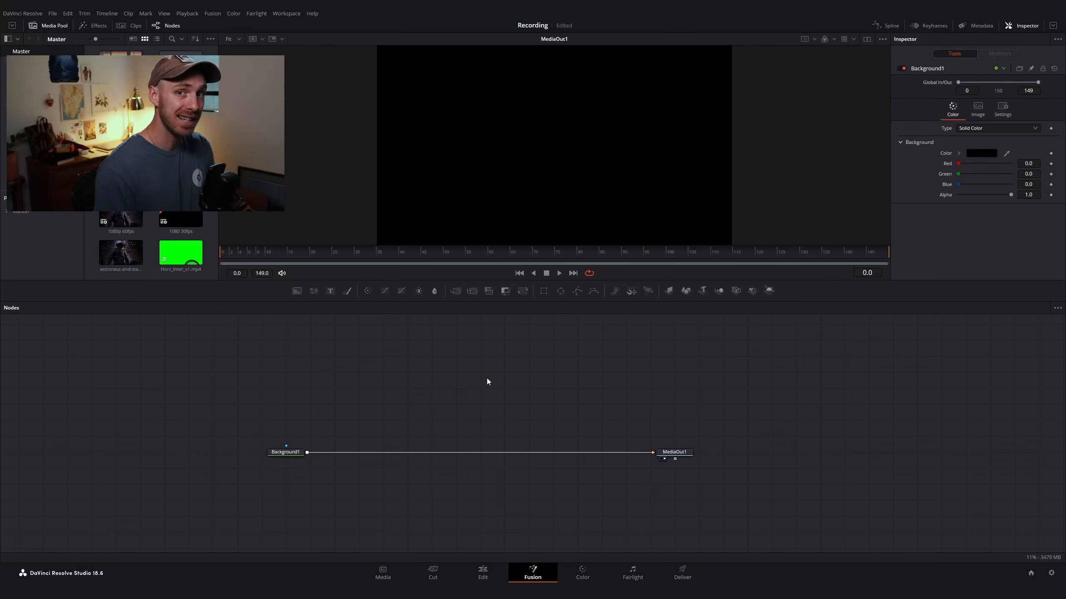
left_click_drag(181, 139, 493, 163)
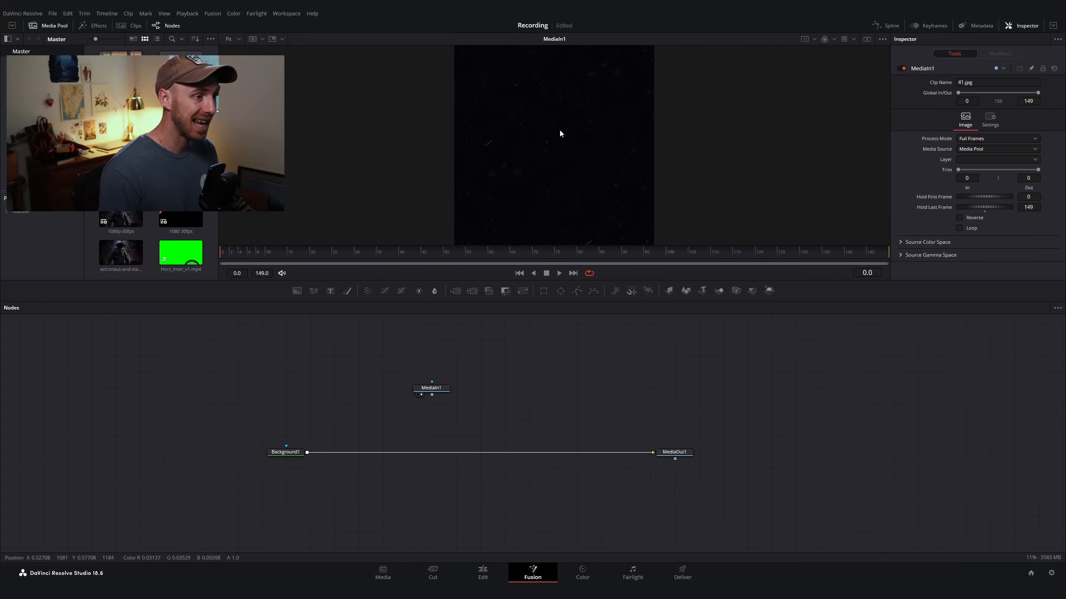
scroll(560, 131, "up", 4)
scroll(557, 128, "down", 3)
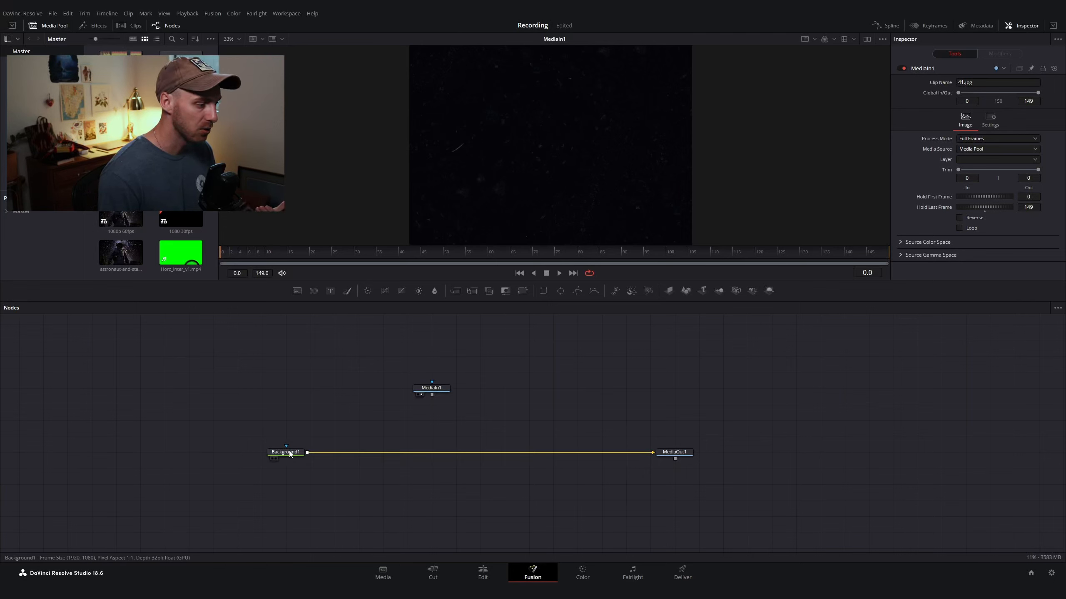
Step: Merge MediaIn1 over Background1 with a Merge node and view MediaOut1 in the viewer
left_click_drag(418, 396, 345, 396)
scroll(664, 142, "up", 1)
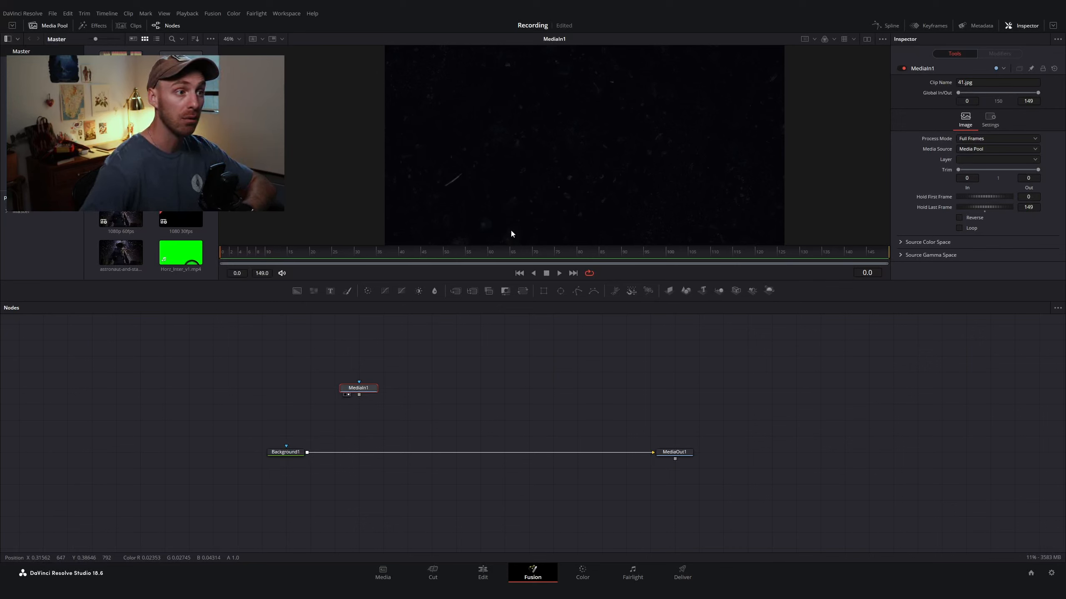
scroll(629, 80, "up", 2)
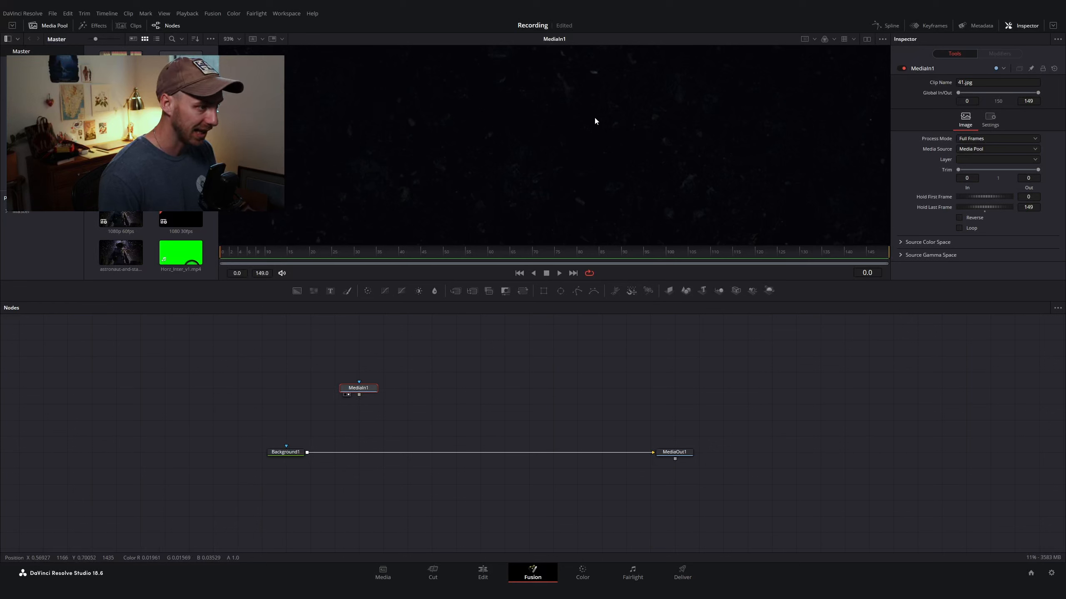
key("ctrl+f")
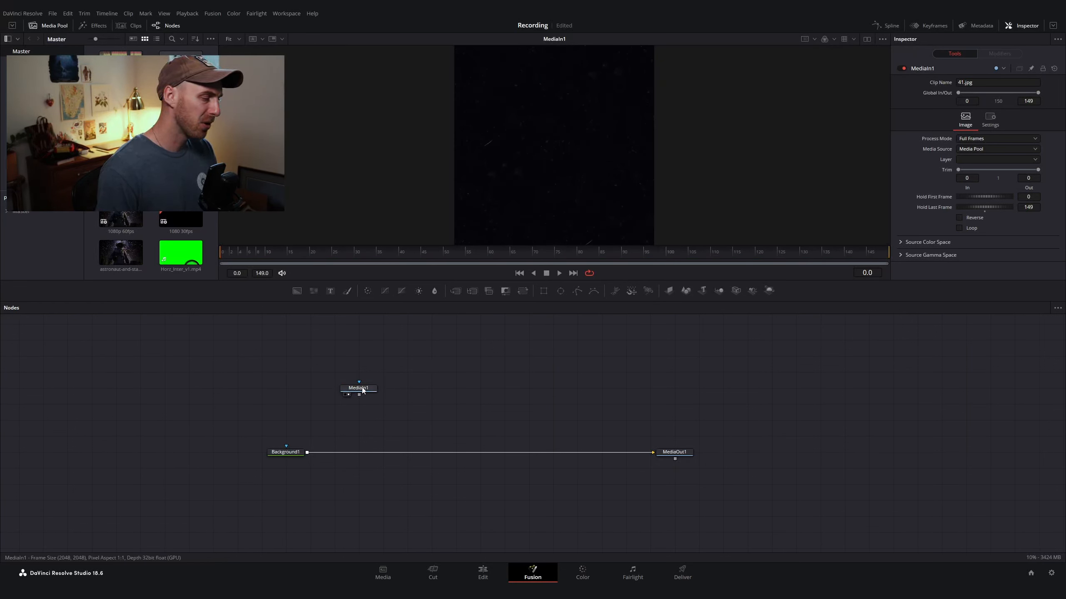
left_click_drag(360, 394, 307, 452)
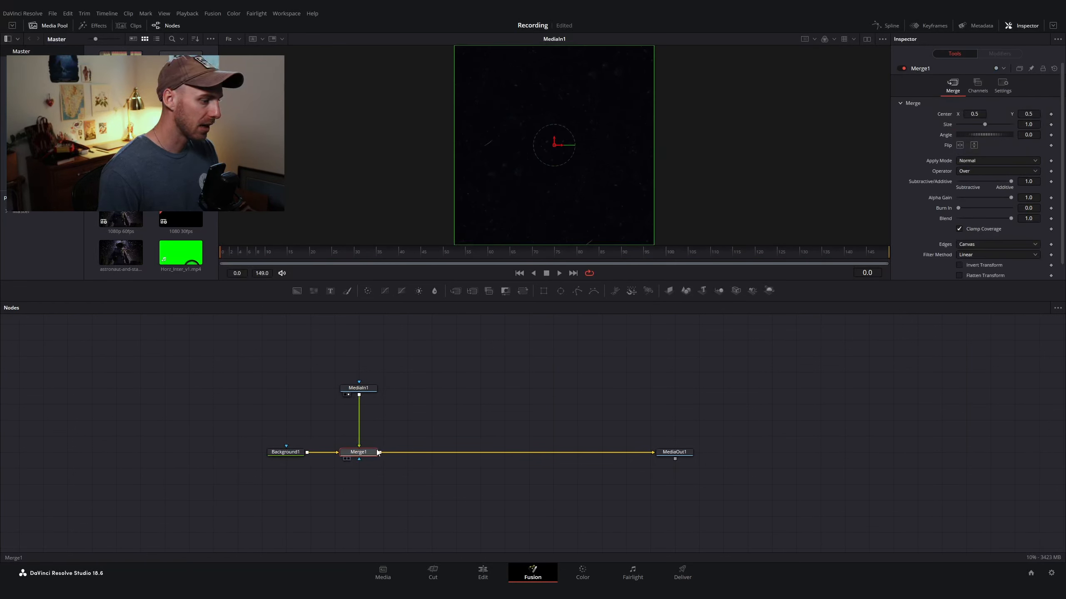
left_click(678, 455)
key("1")
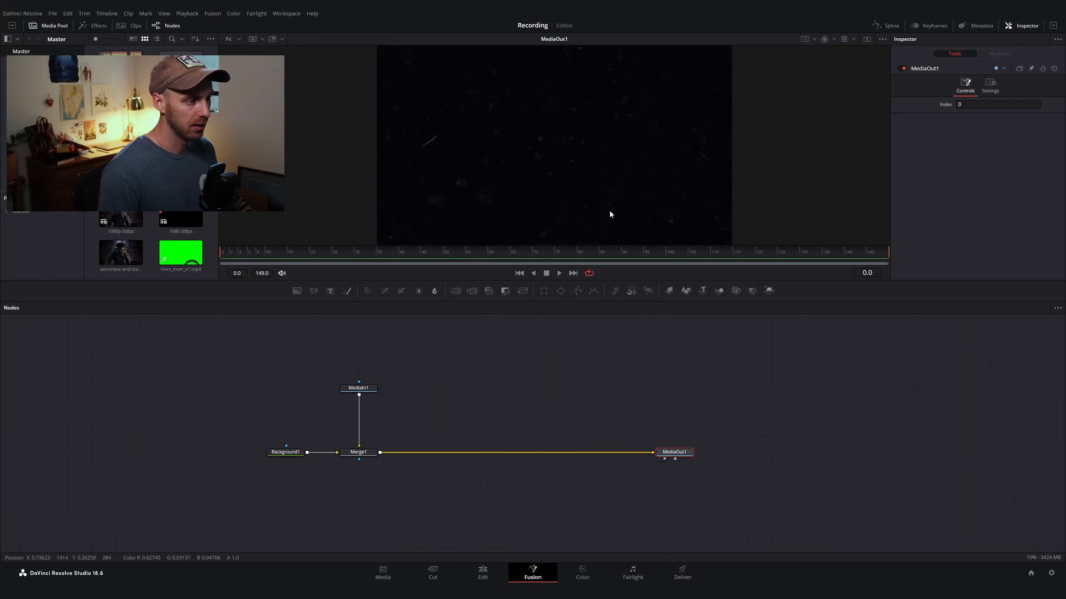
Step: Insert a Brightness/Contrast node after MediaIn1 and set Gain to 1.83 and Lift to about -0.03
scroll(553, 157, "down", 2)
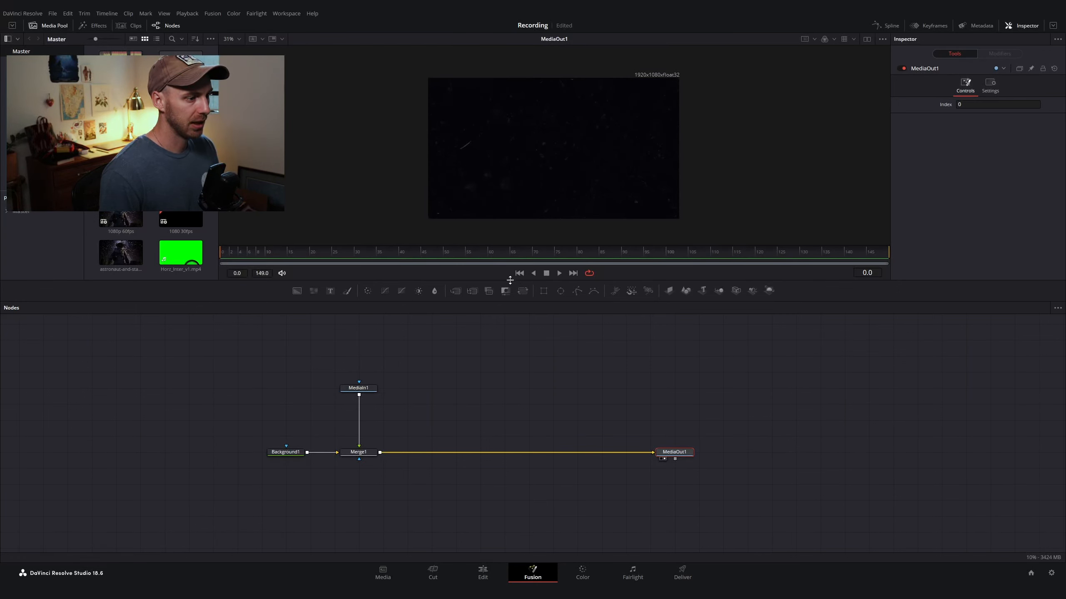
left_click_drag(510, 280, 510, 314)
scroll(592, 220, "up", 1)
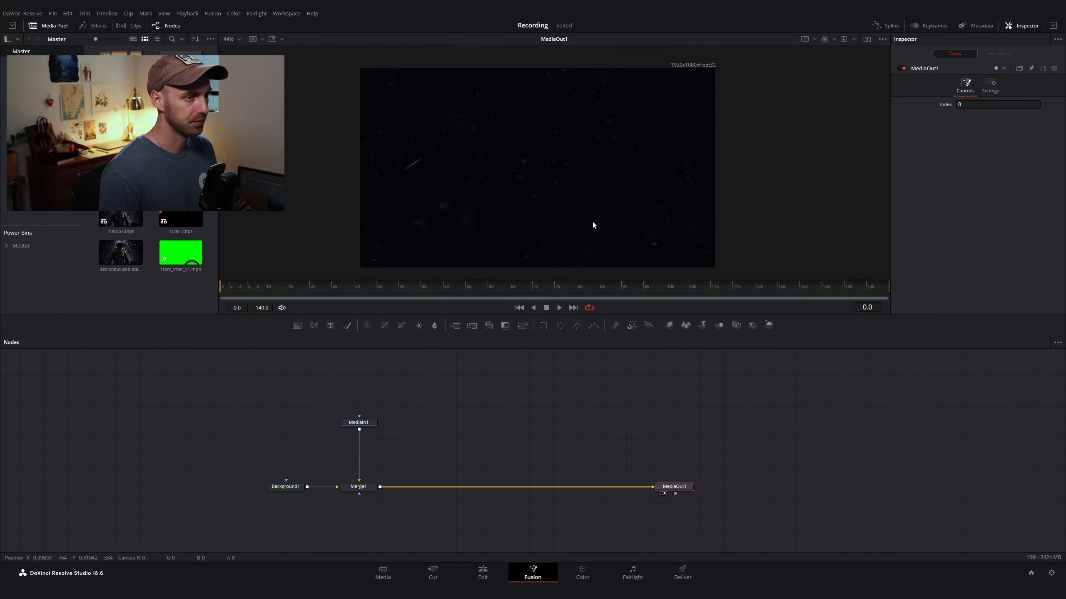
left_click(358, 422)
key("shift+space")
type("brigh")
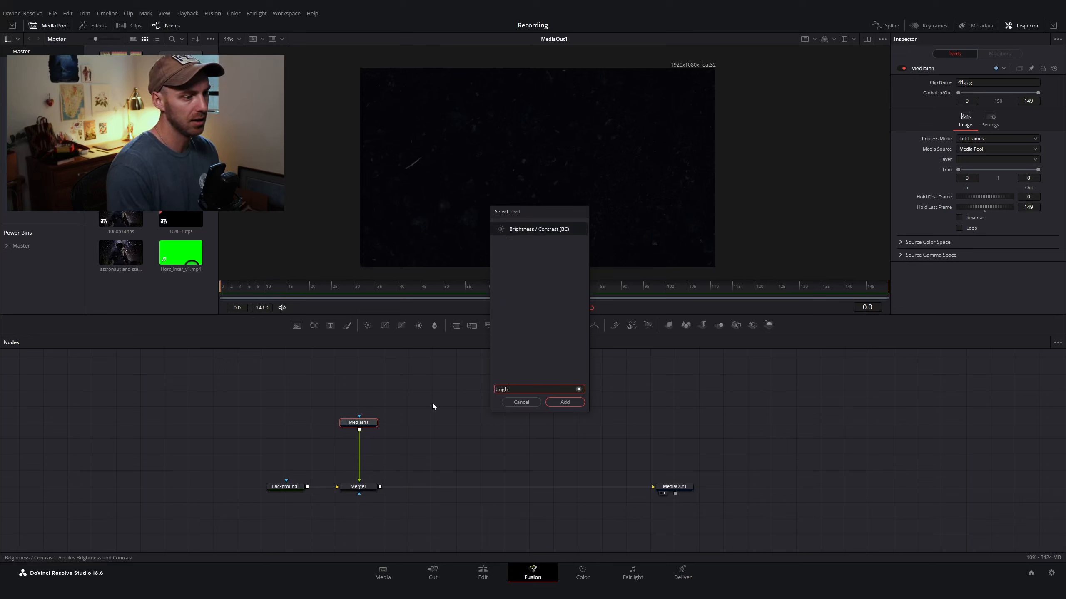
key("Return")
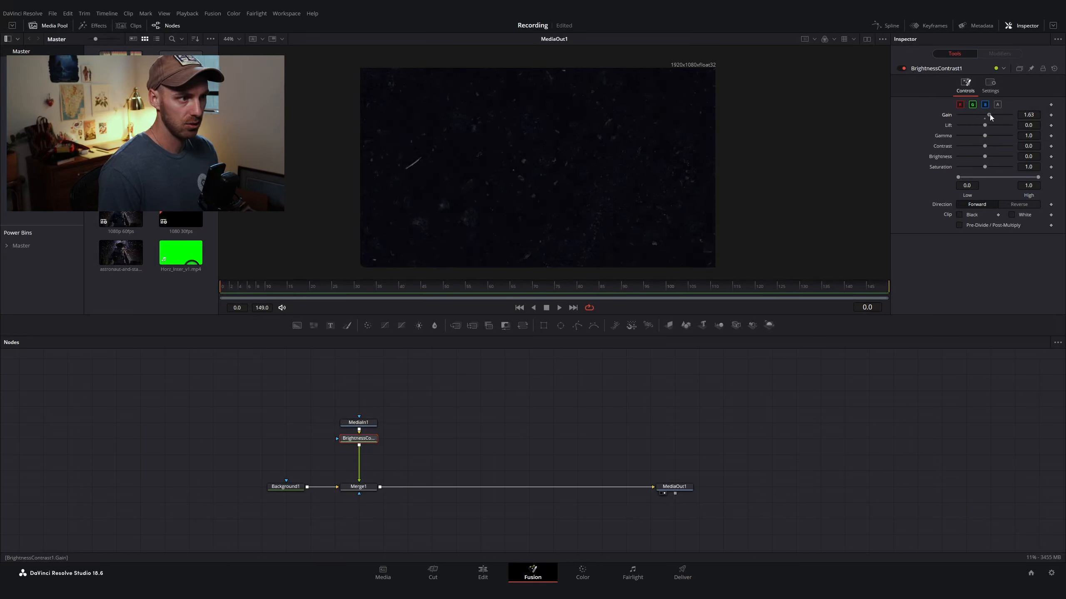
left_click_drag(983, 126, 982, 126)
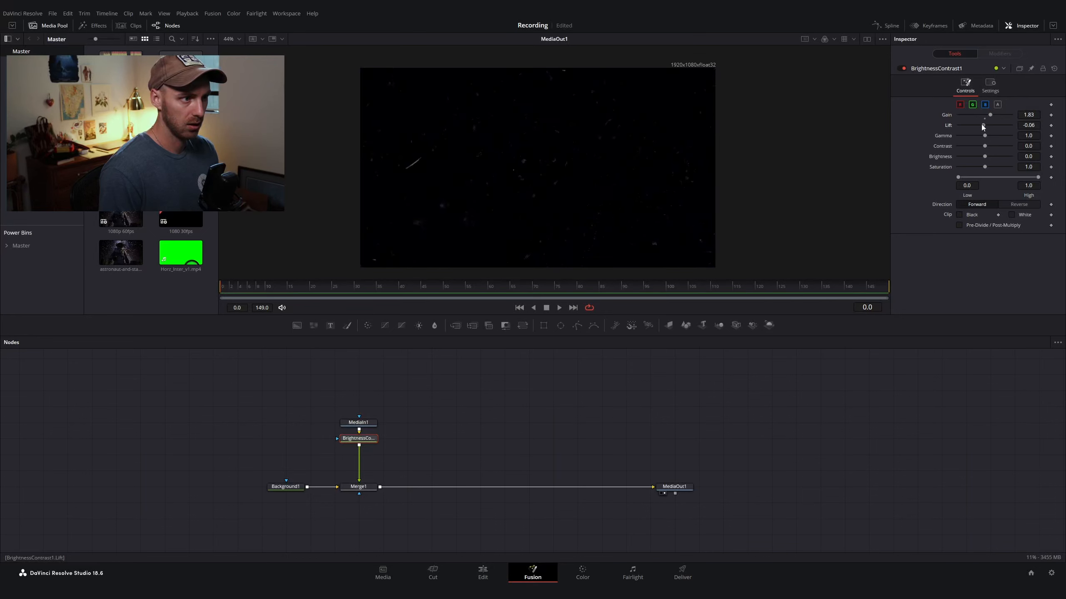
scroll(615, 213, "down", 1)
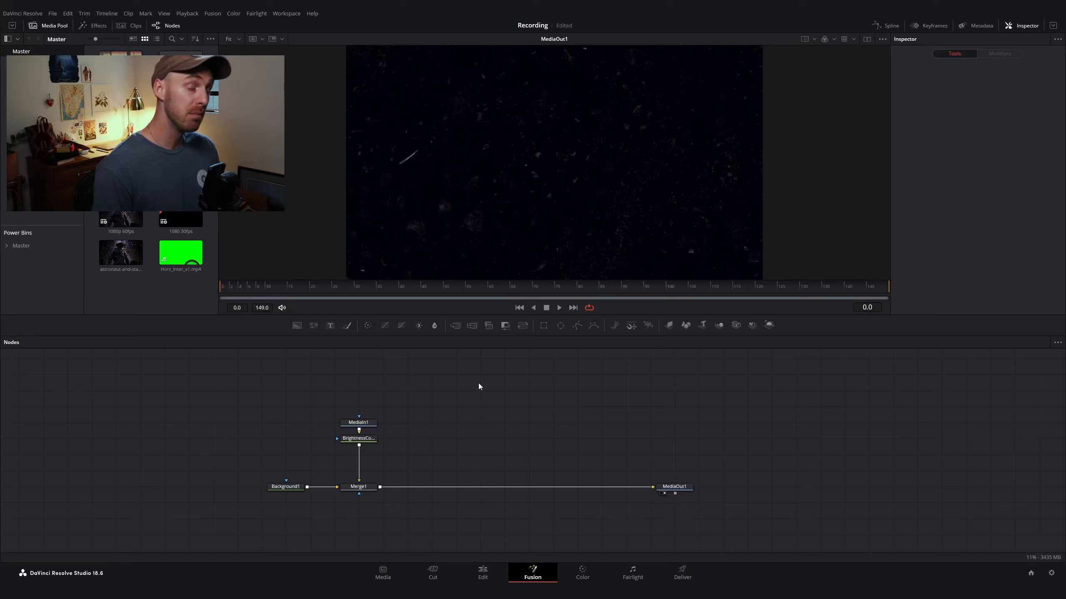
Step: Add a second Background node to the node graph
key("shift+space")
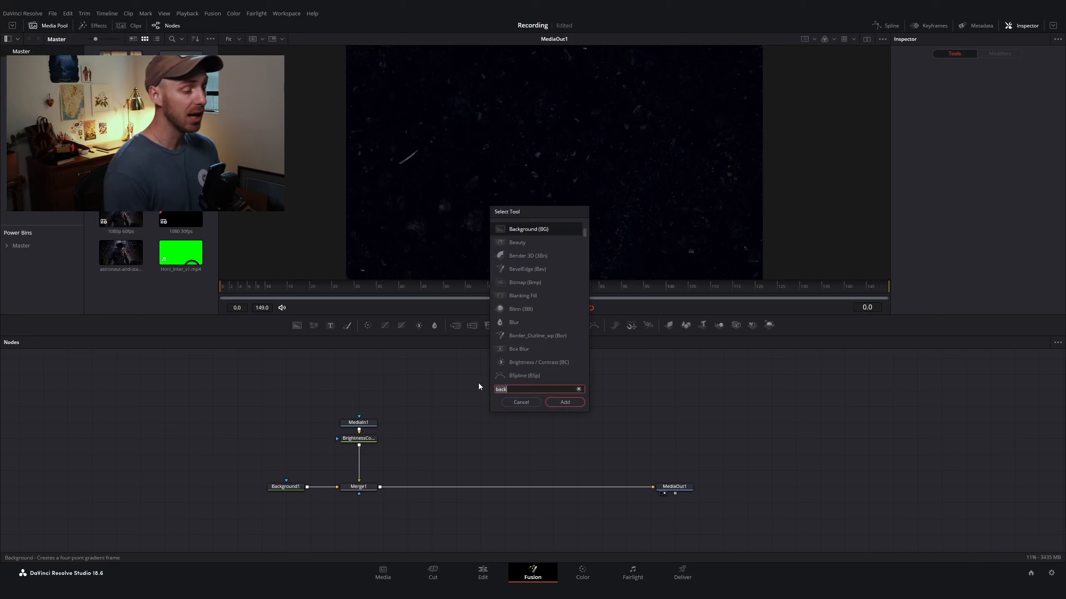
type("back")
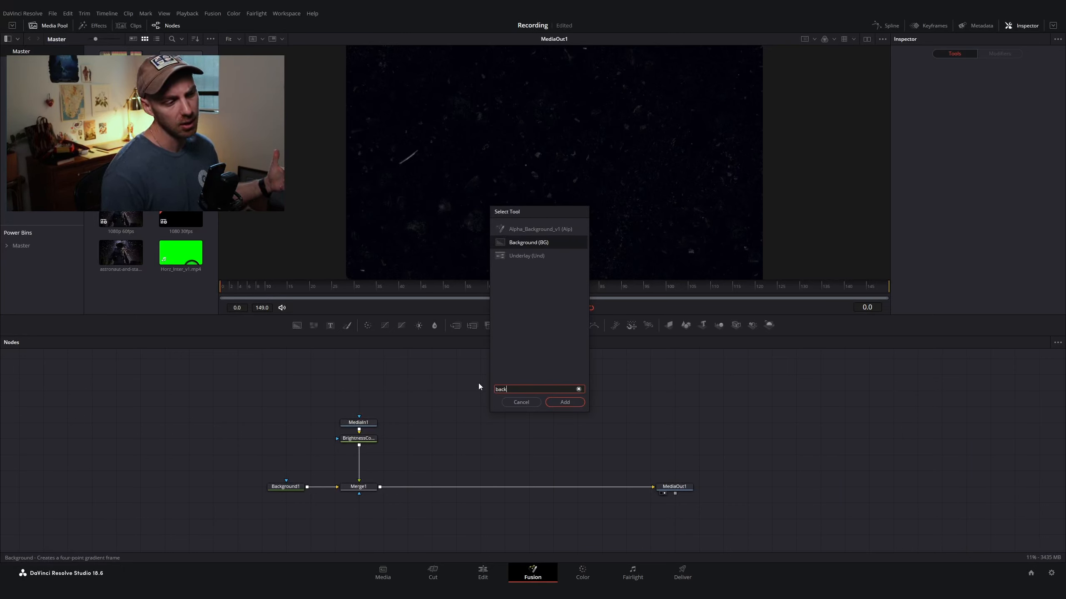
key("Return")
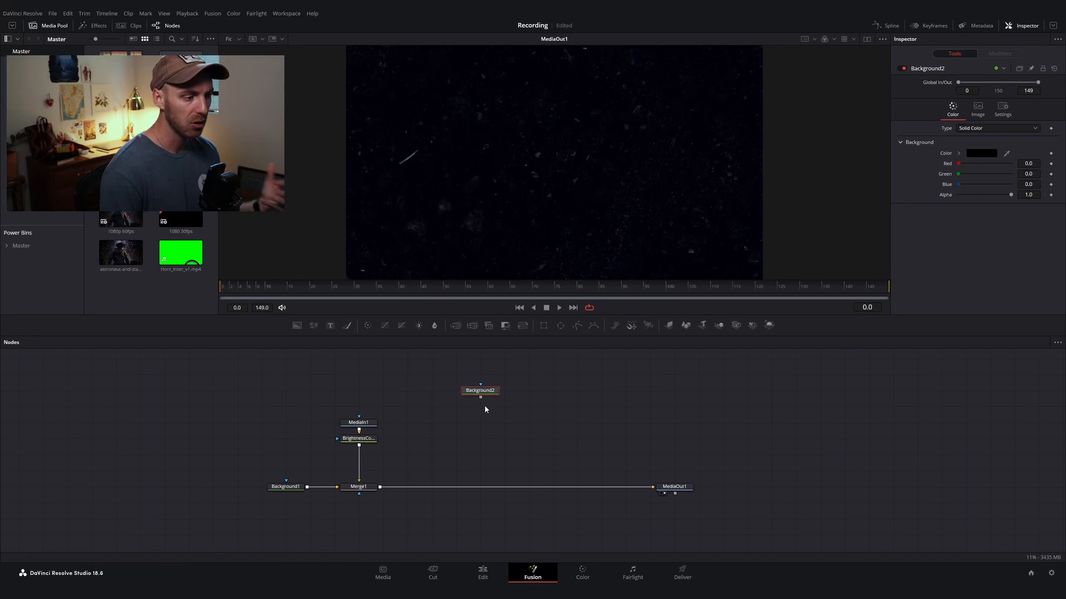
Step: Set the new Background node's color to yellow and merge it over Merge1 before MediaOut1
left_click(981, 153)
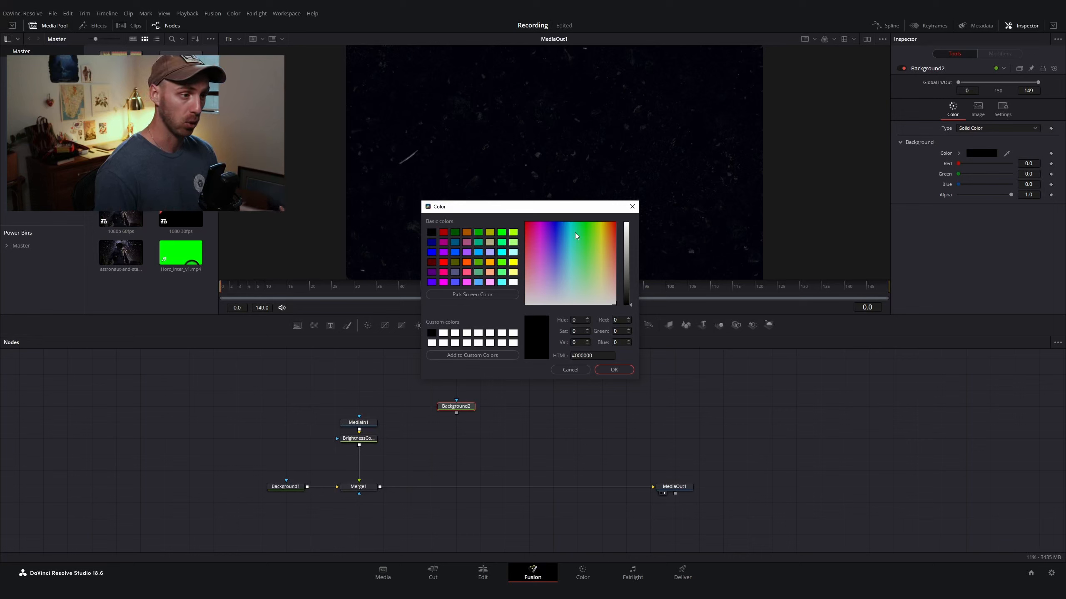
left_click_drag(574, 233, 602, 217)
left_click(614, 370)
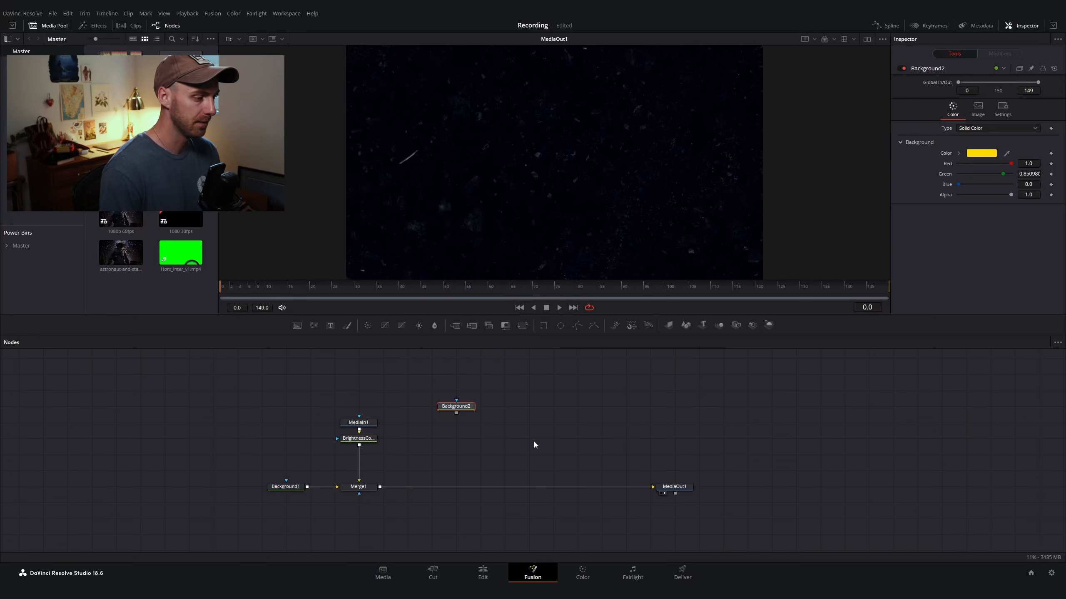
mouse_move(457, 413)
left_mouse_down()
mouse_move(381, 490)
mouse_move(453, 412)
mouse_move(455, 422)
left_mouse_up()
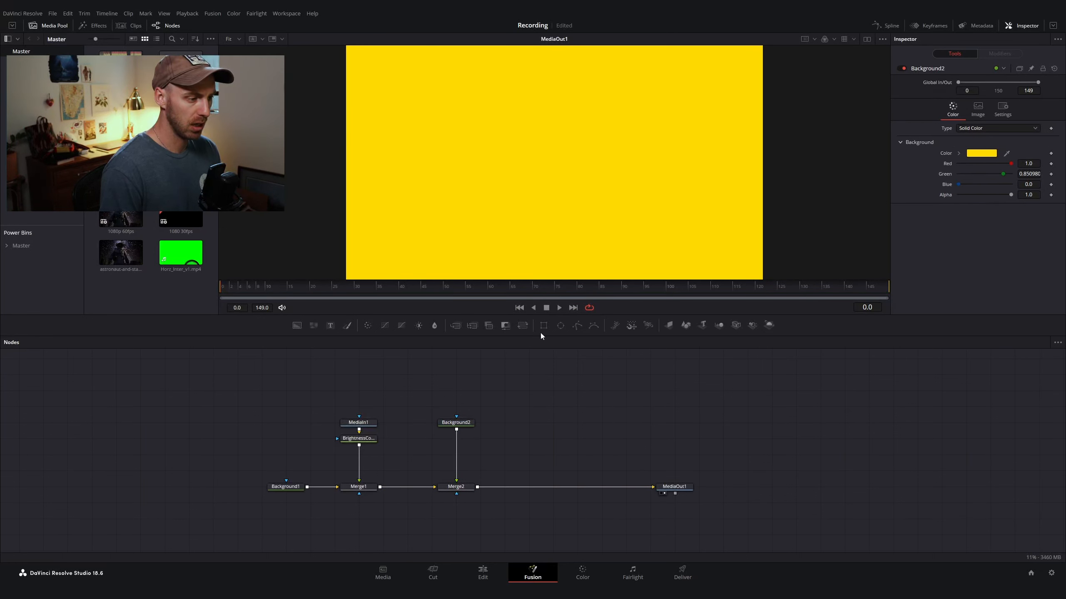
Step: Add a Rectangle mask to the yellow Background2 node
left_click(456, 423)
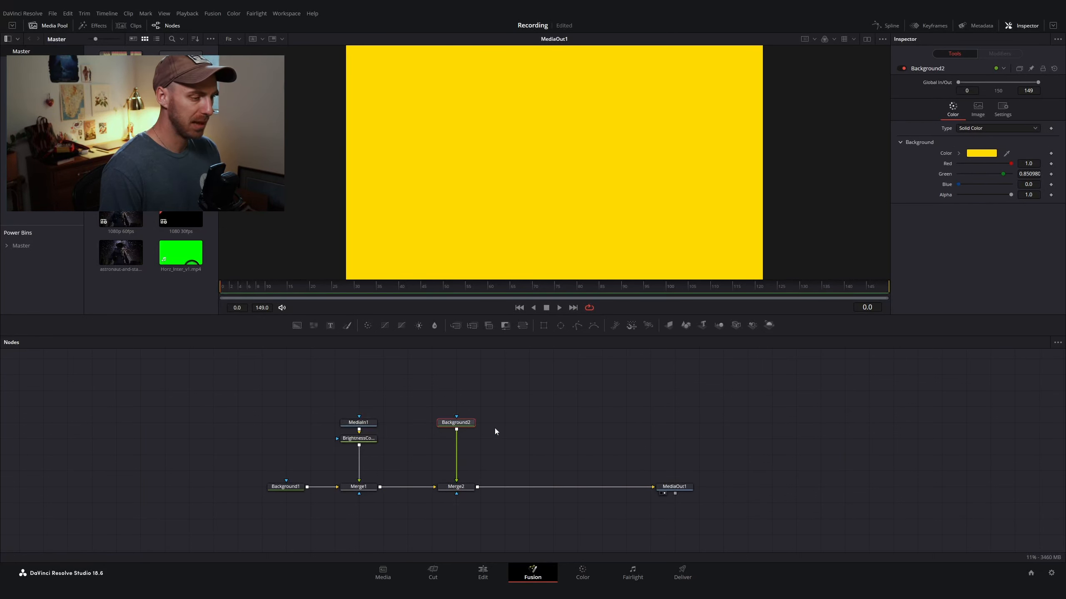
left_click(544, 325)
left_click_drag(415, 425, 466, 395)
left_click(461, 423)
scroll(462, 424, "up", 3)
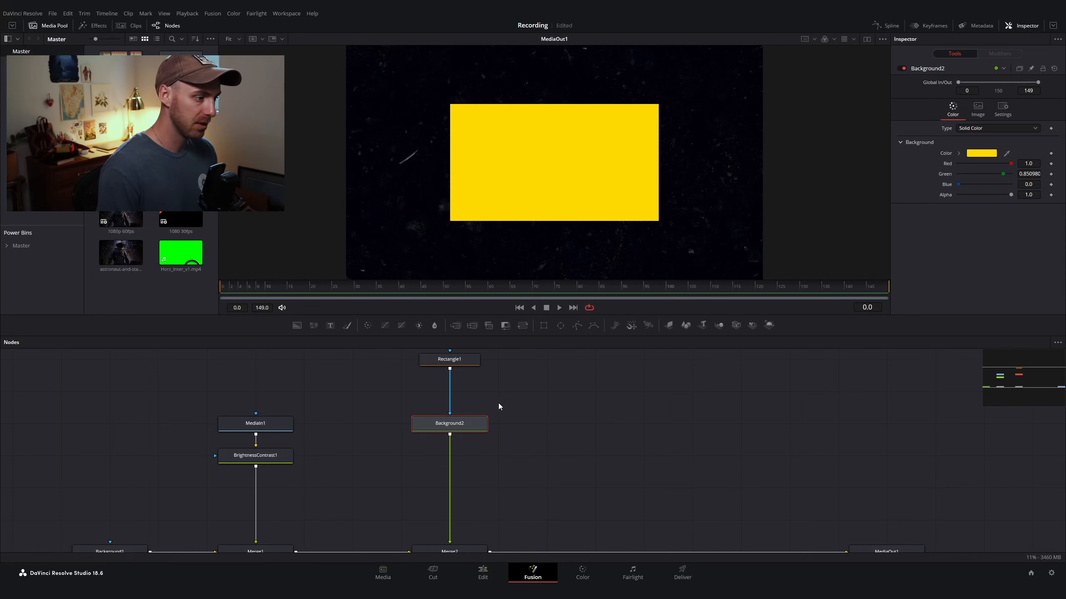
scroll(498, 403, "down", 3)
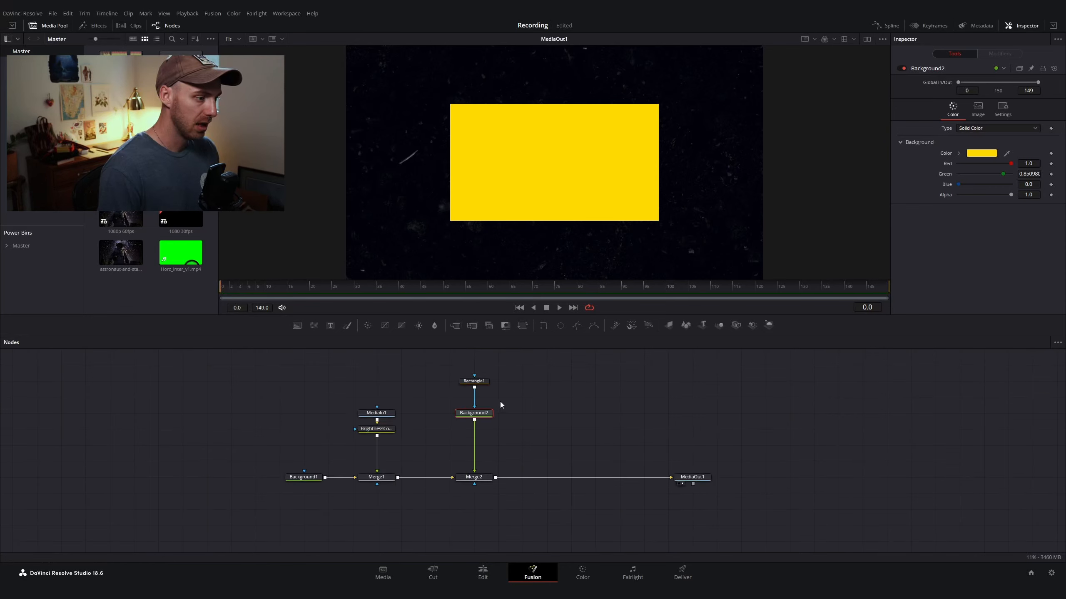
Step: Set the Rectangle mask's width and height to 0.85
left_click(478, 383)
left_click(479, 383)
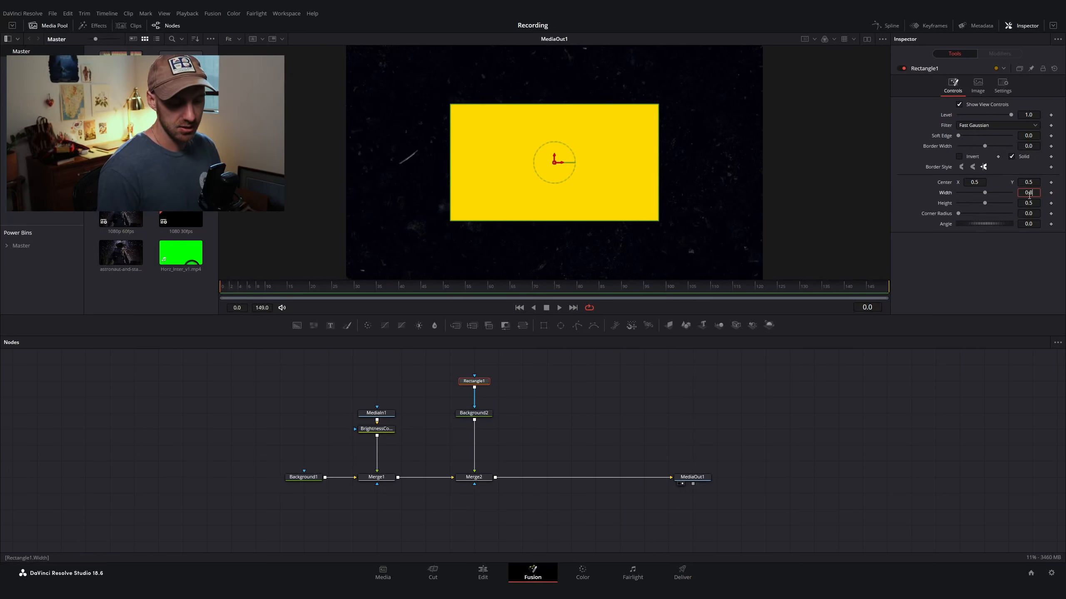
key("Tab")
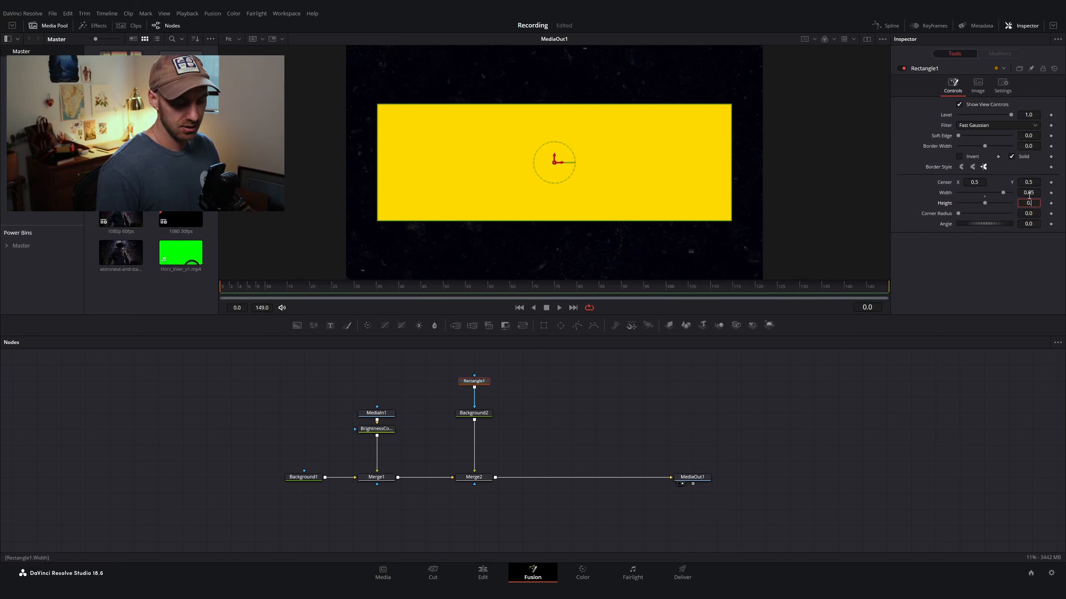
type("0.85")
key("Tab")
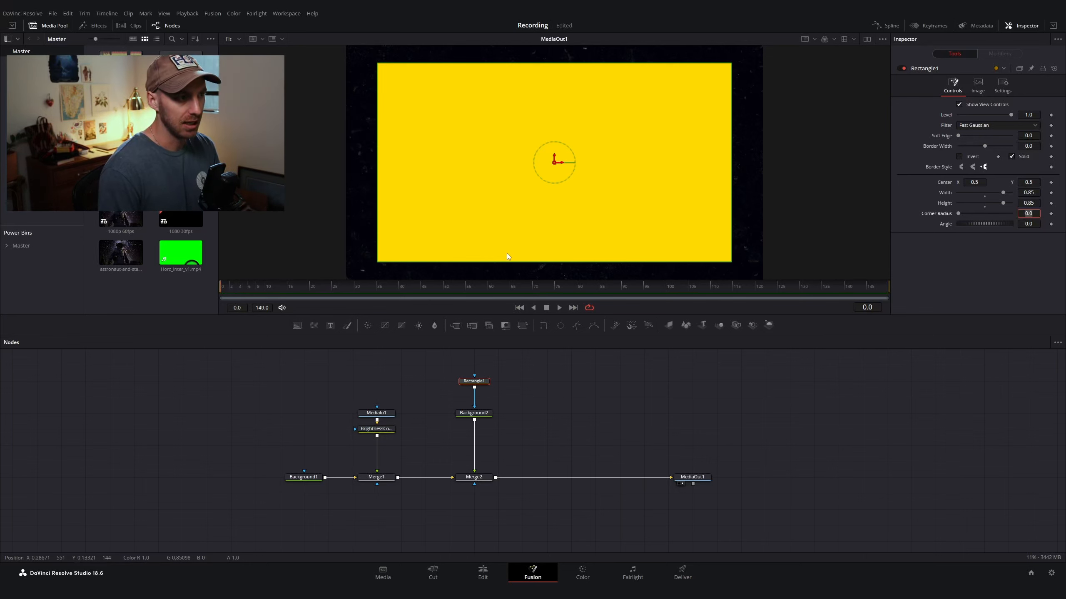
left_click(497, 425)
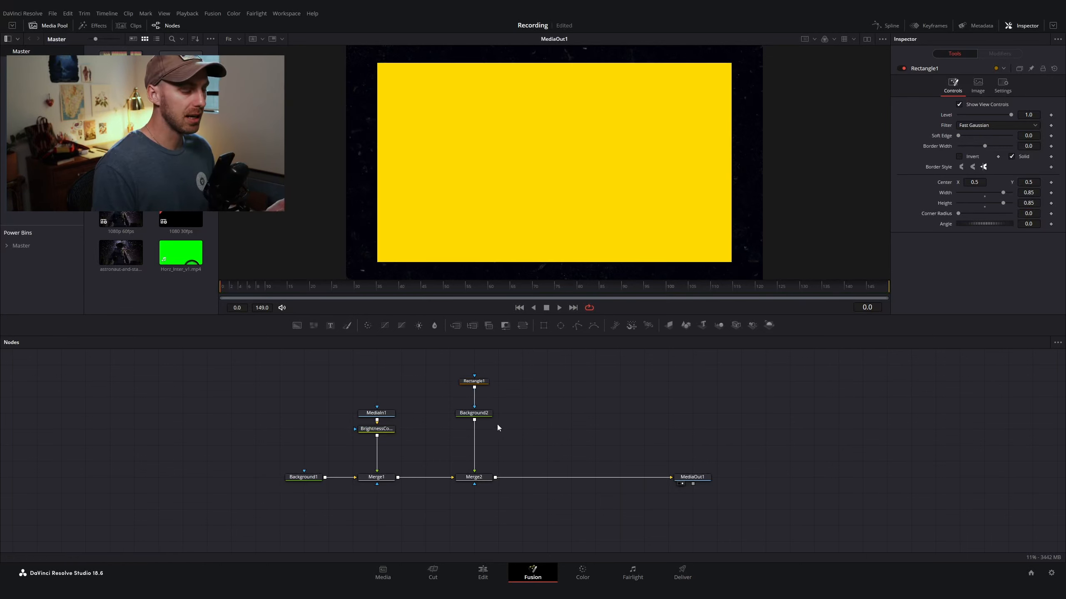
Step: Turn off Solid on the Rectangle mask and set its Border Width to 0.001 to make an outline
left_click(474, 381)
left_click(1011, 156)
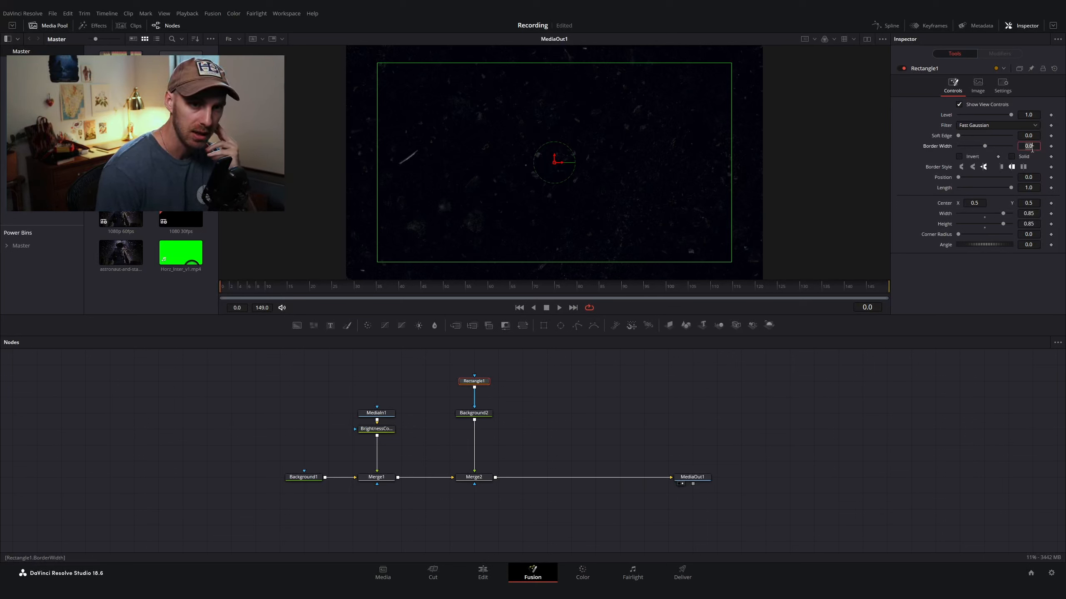
left_click(1032, 147)
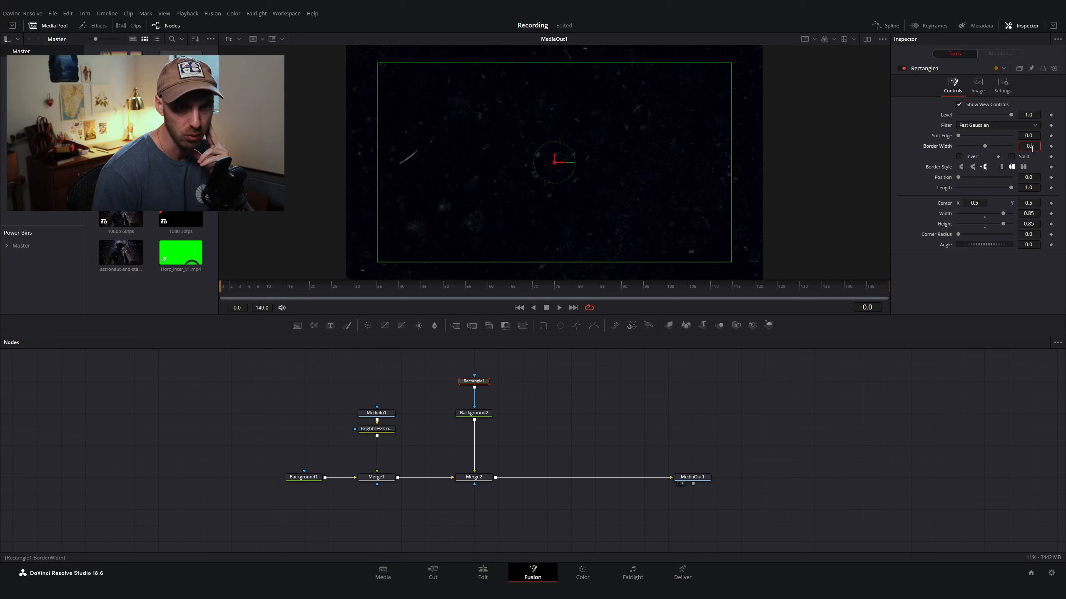
type("004")
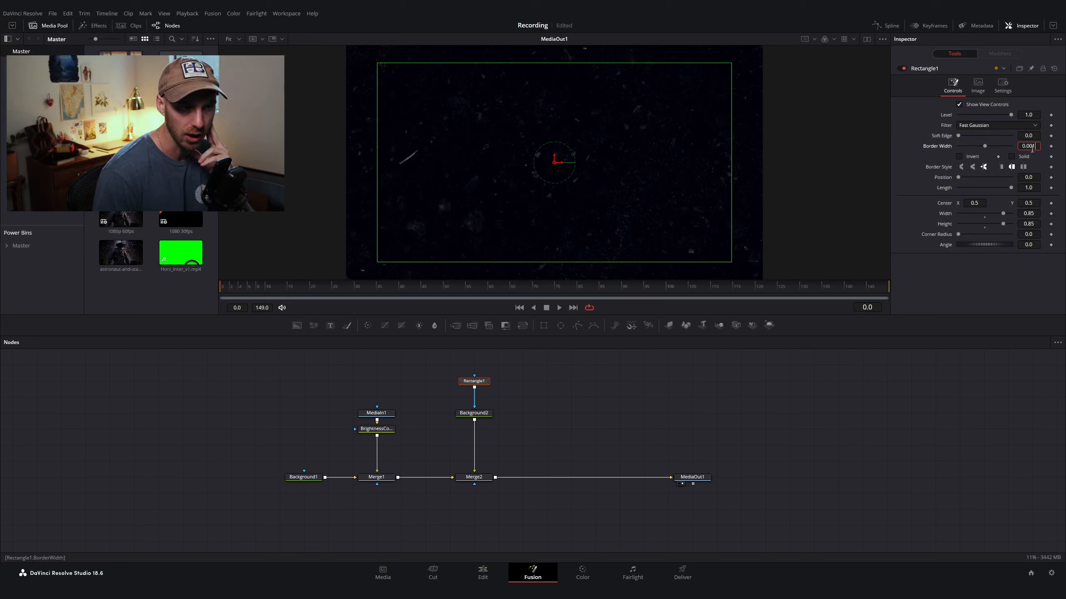
type("1")
key("Tab")
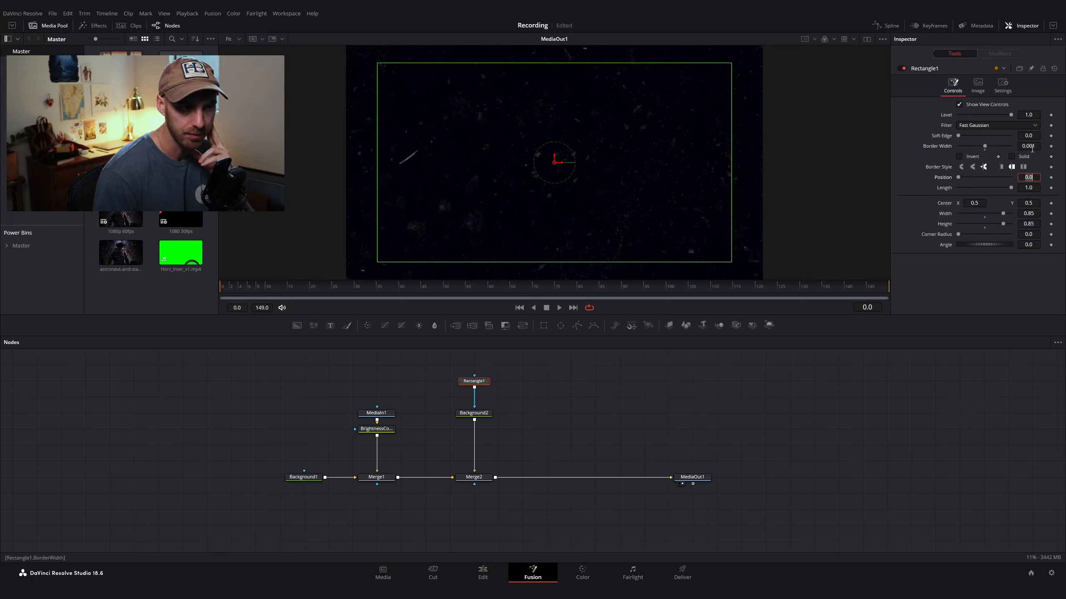
Step: Hide the viewer's on-screen controls
left_click(882, 39)
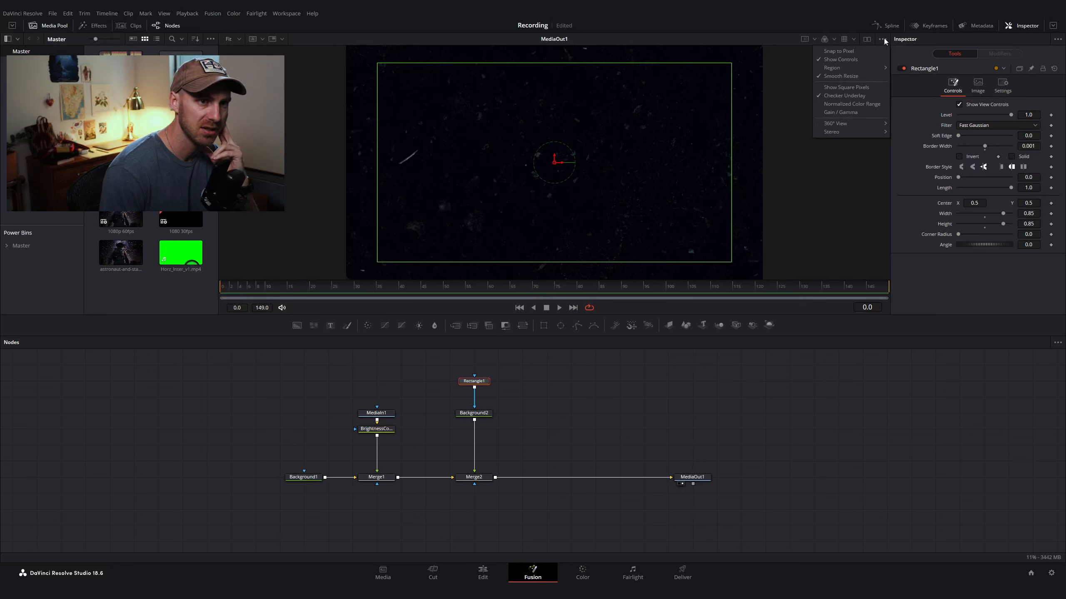
left_click(840, 59)
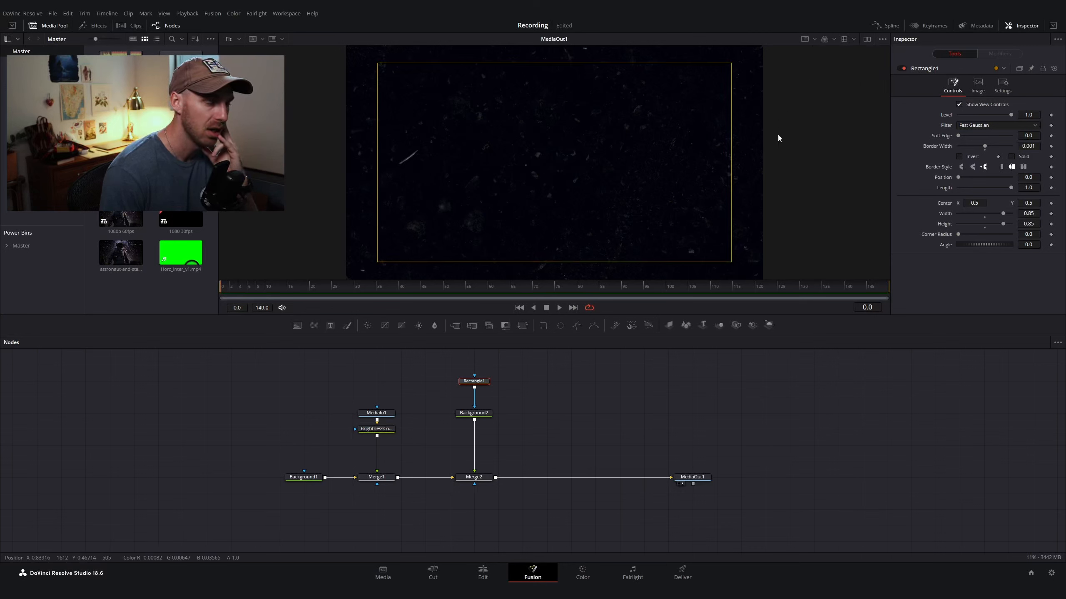
left_click(882, 40)
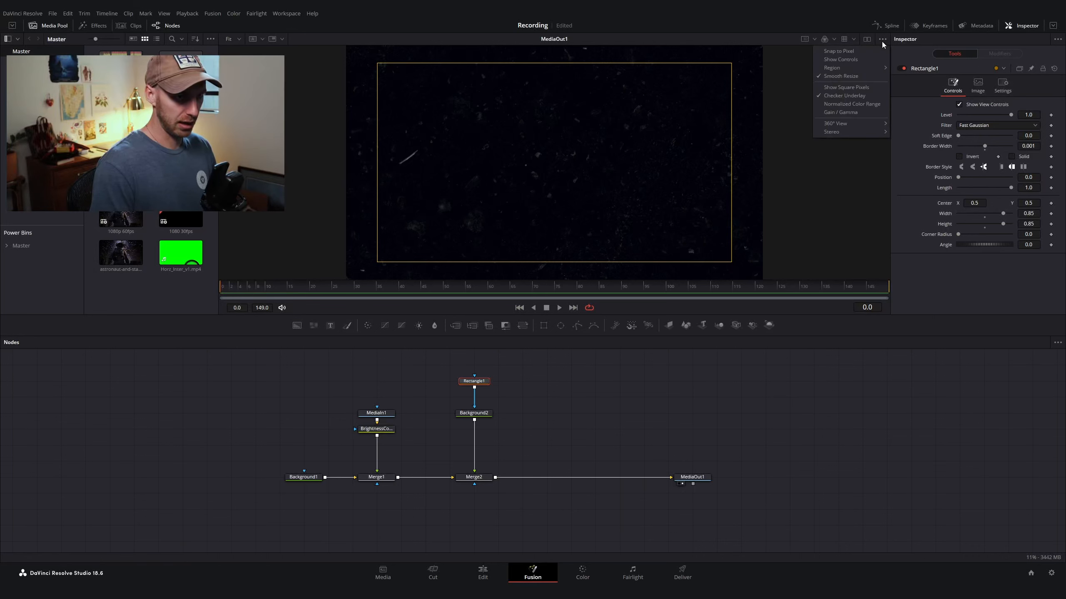
left_click(854, 62)
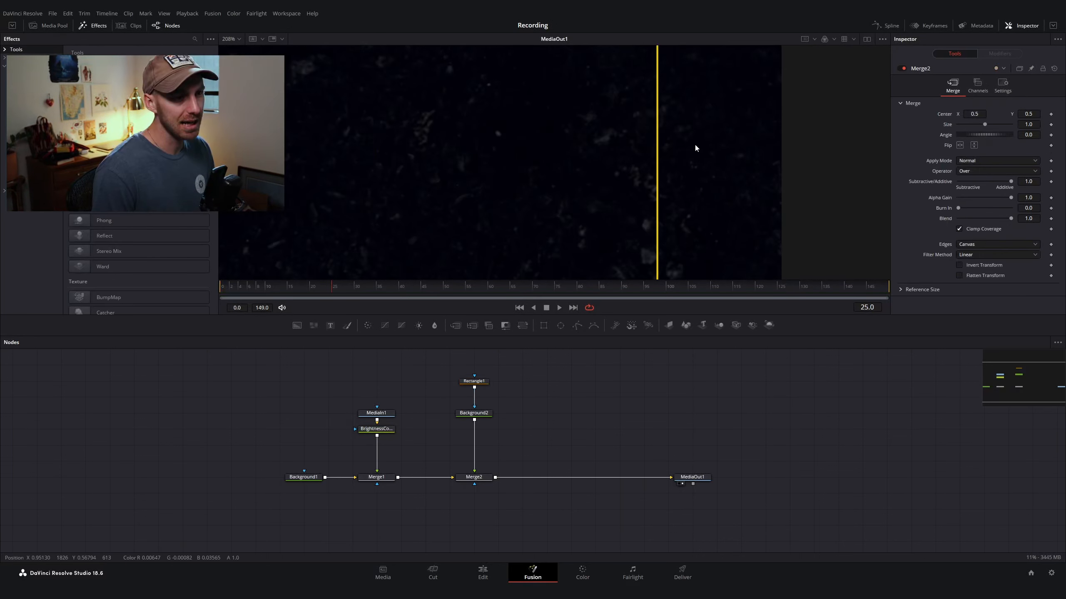
Step: Zoom and pan the viewer to inspect the thin frame outline, then fit the view again
scroll(771, 184, "down", 2)
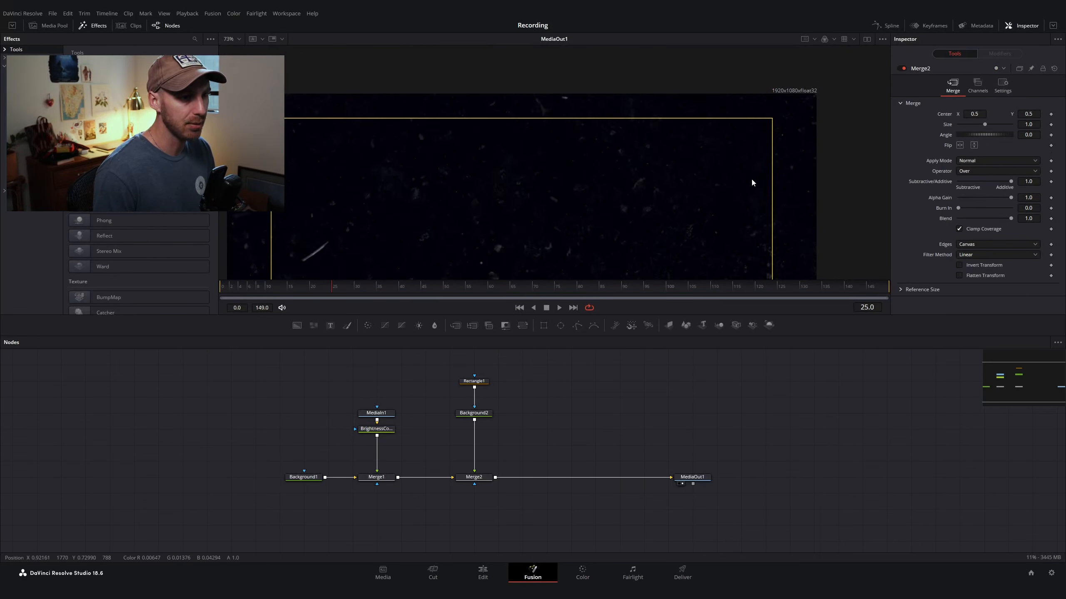
left_click_drag(539, 189, 665, 158)
left_click_drag(567, 221, 483, 125)
left_click_drag(578, 239, 622, 215)
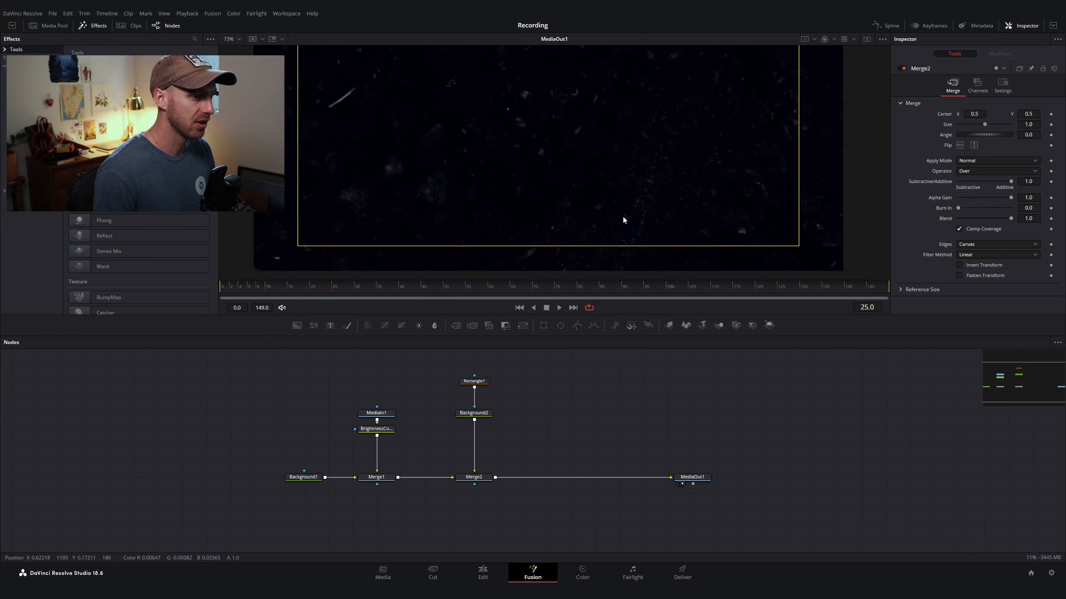
scroll(625, 182, "down", 3)
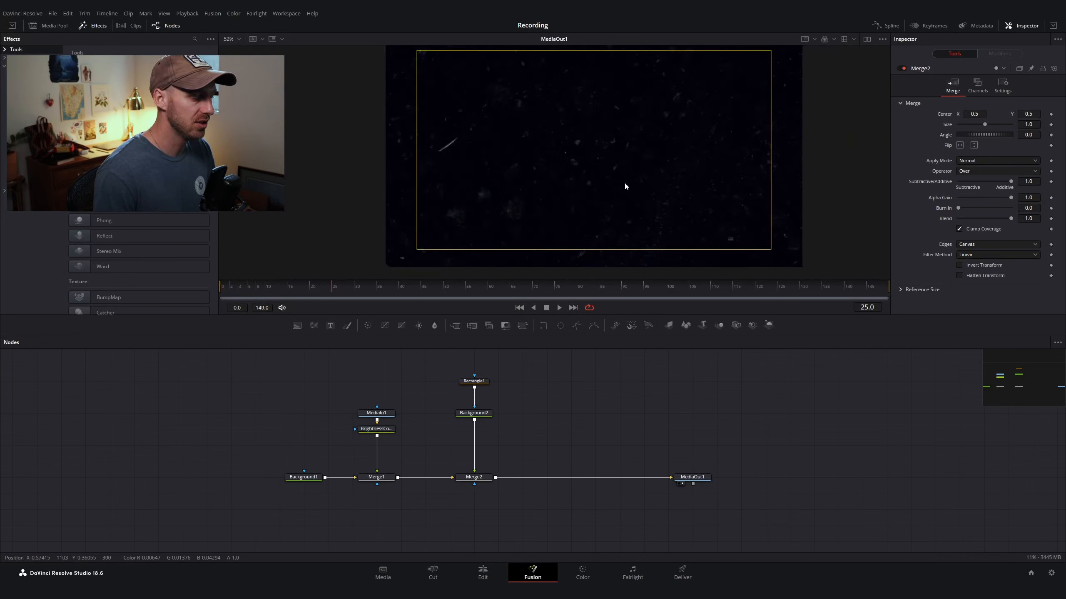
left_click(237, 39)
left_click(238, 50)
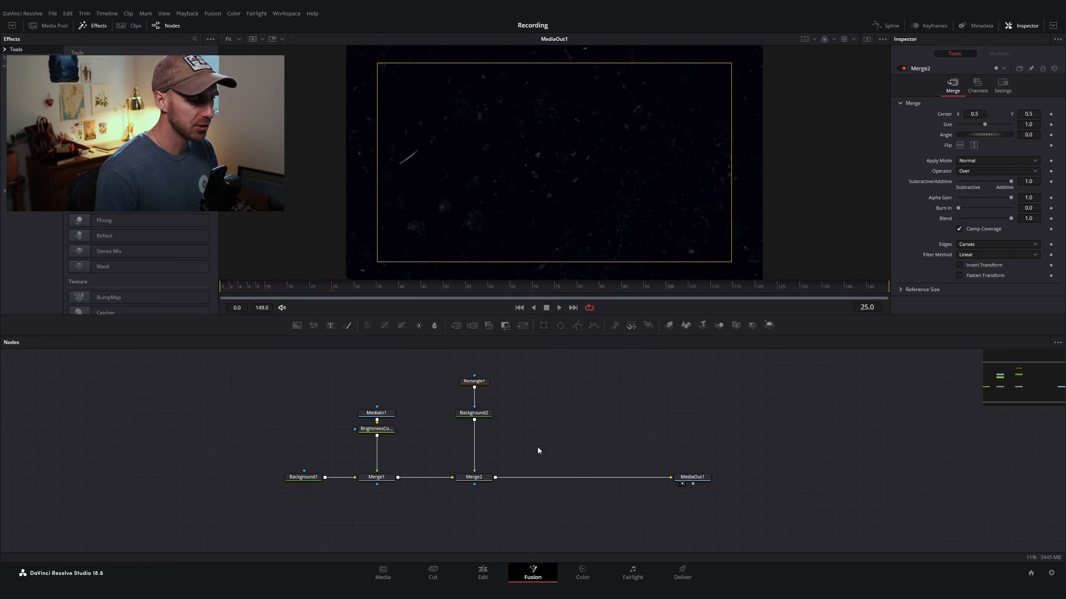
Step: Move the Rectangle1 and Background2 nodes higher in the node graph
scroll(428, 406, "up", 2)
left_click_drag(429, 409, 491, 452)
left_click_drag(477, 447, 477, 431)
left_click(542, 430)
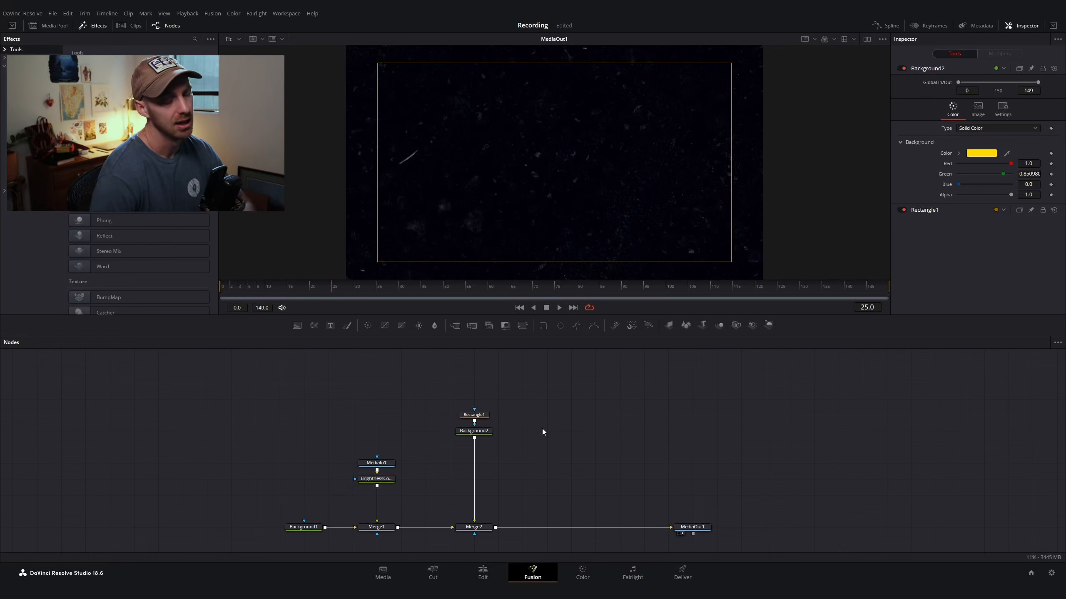
Step: Insert a Displace node after Background2
left_click(471, 438)
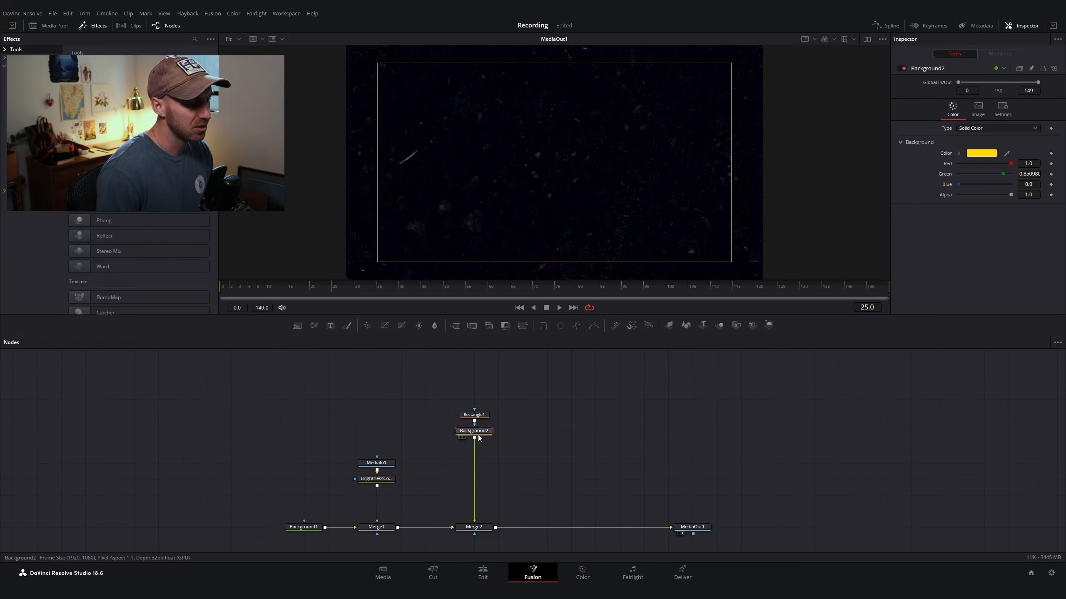
key("shift+space")
type("dis")
key("Return")
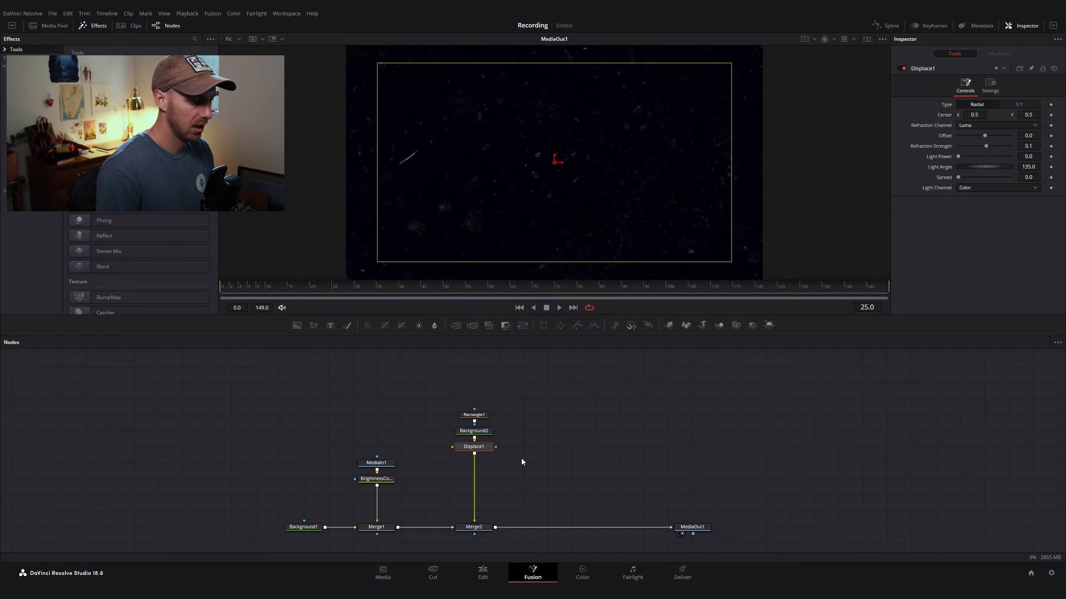
Step: Add a Fast Noise node and connect it to the Displace node's input
left_click(516, 445)
key("shift+space")
type("fast")
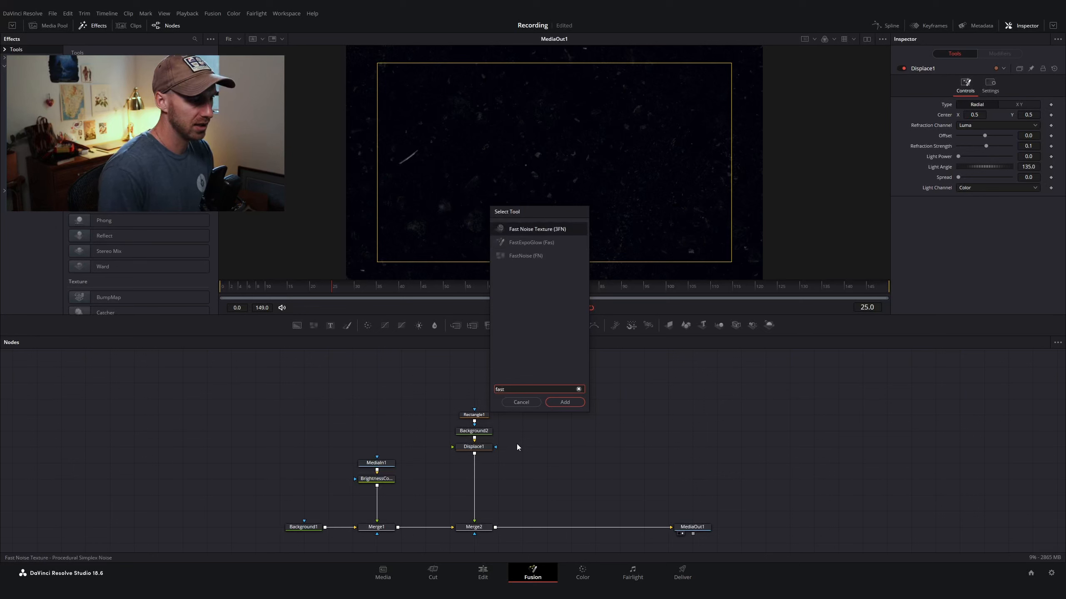
key("Down")
key("Down")
key("Return")
mouse_move(522, 454)
left_mouse_down()
mouse_move(474, 447)
mouse_move(477, 462)
mouse_move(513, 464)
left_mouse_up()
left_click(513, 465)
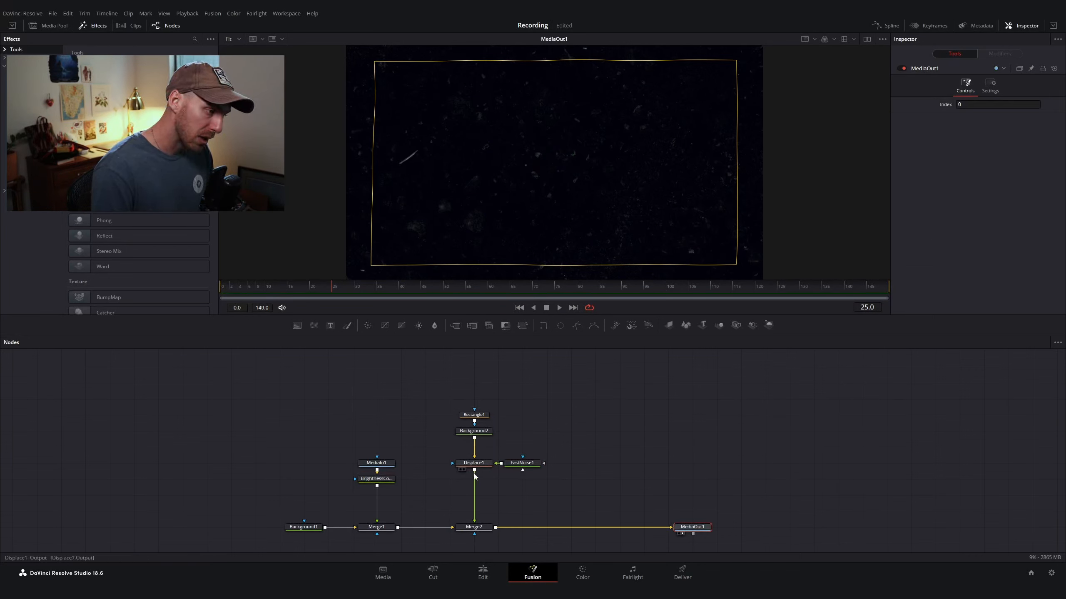
Step: Show the Fast Noise node in the viewer and set its Color 1 to red
left_click(528, 464)
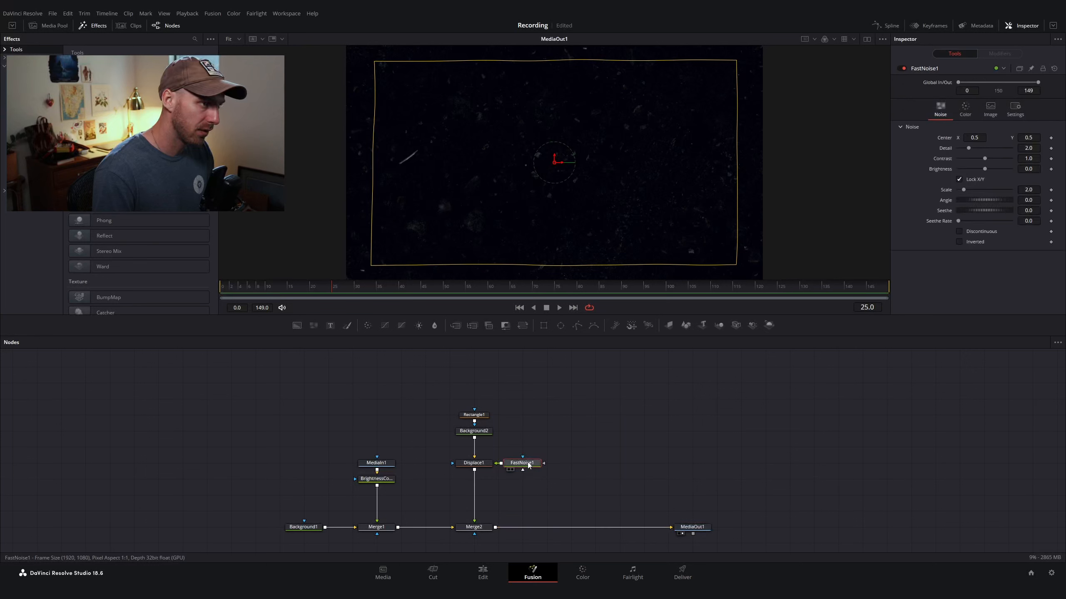
key("1")
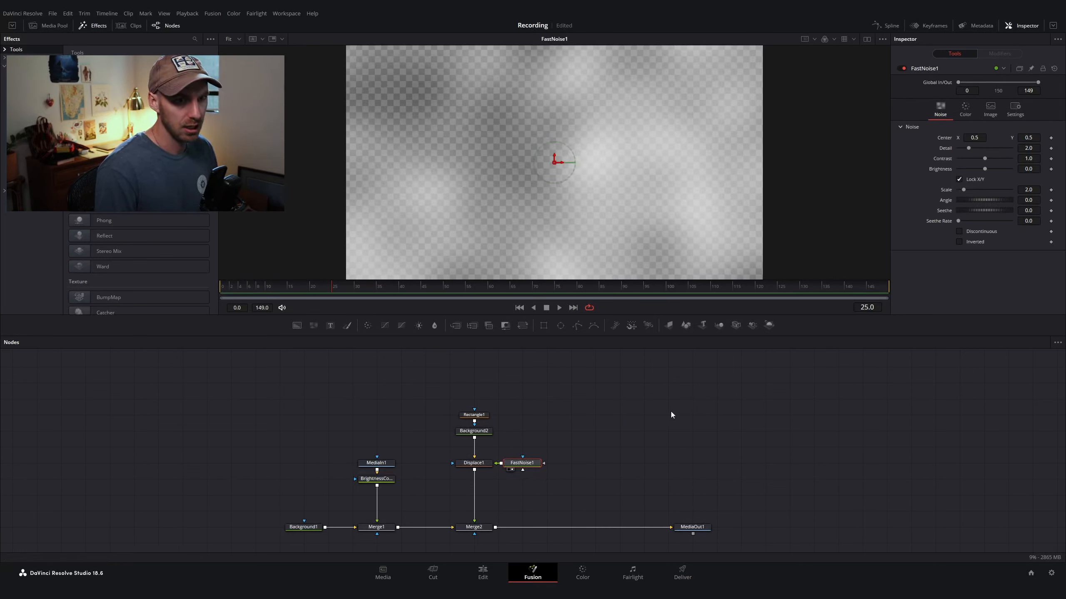
left_click(965, 110)
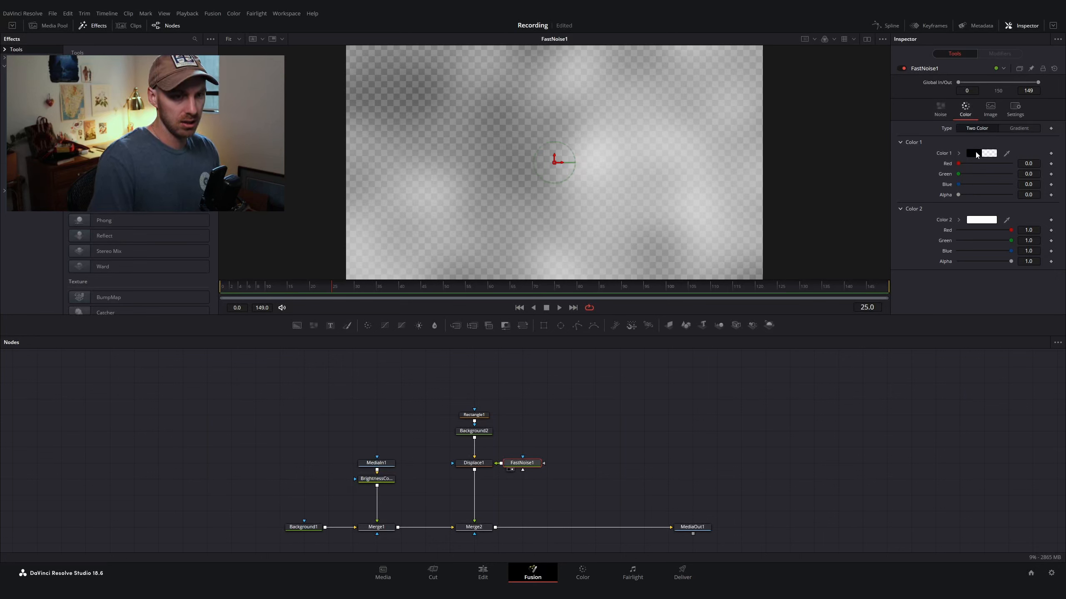
left_click(974, 153)
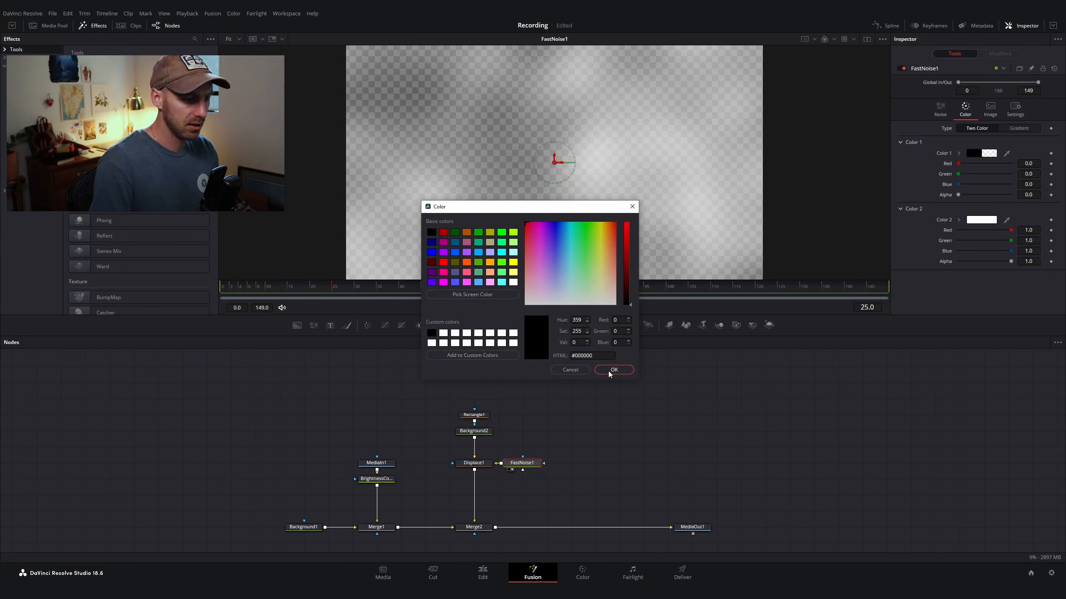
left_click_drag(624, 289, 626, 223)
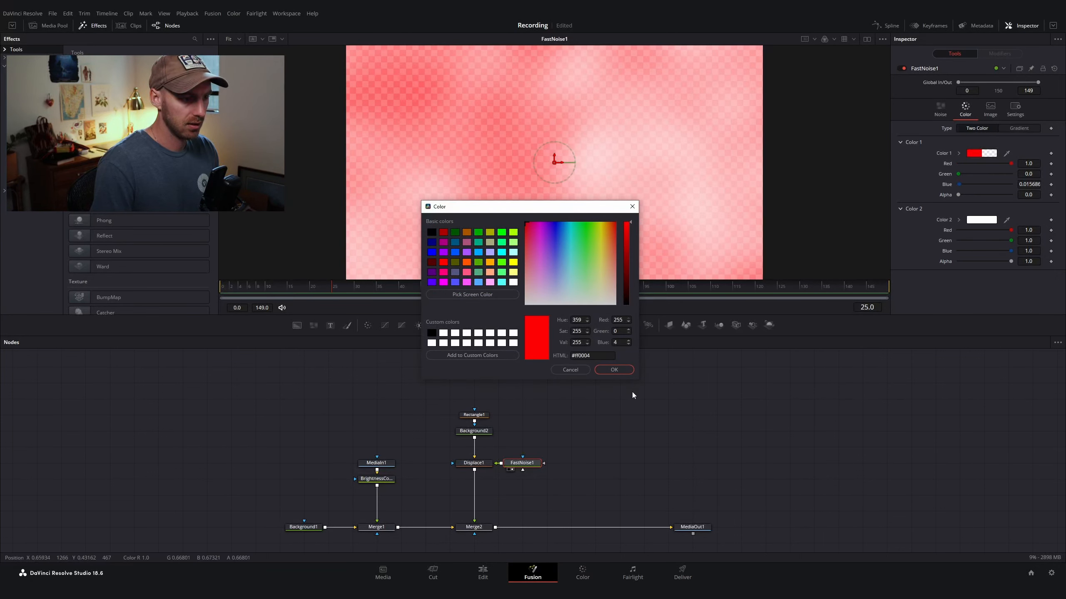
left_click(624, 372)
Step: Set the Fast Noise Color 2 to green with blue at 0
left_click(981, 220)
left_click(581, 223)
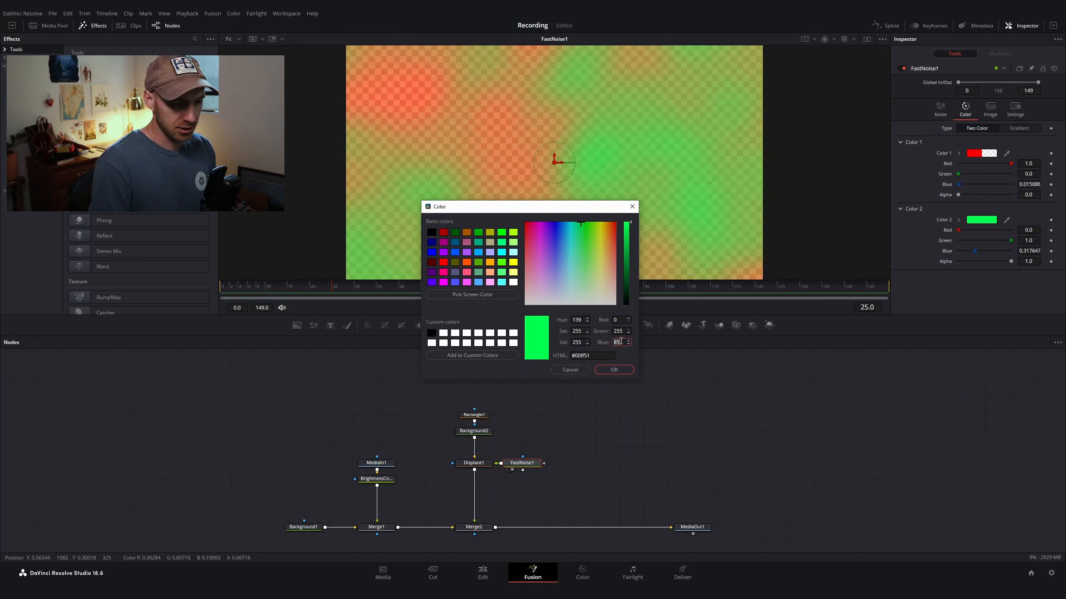
type("0")
left_click(614, 370)
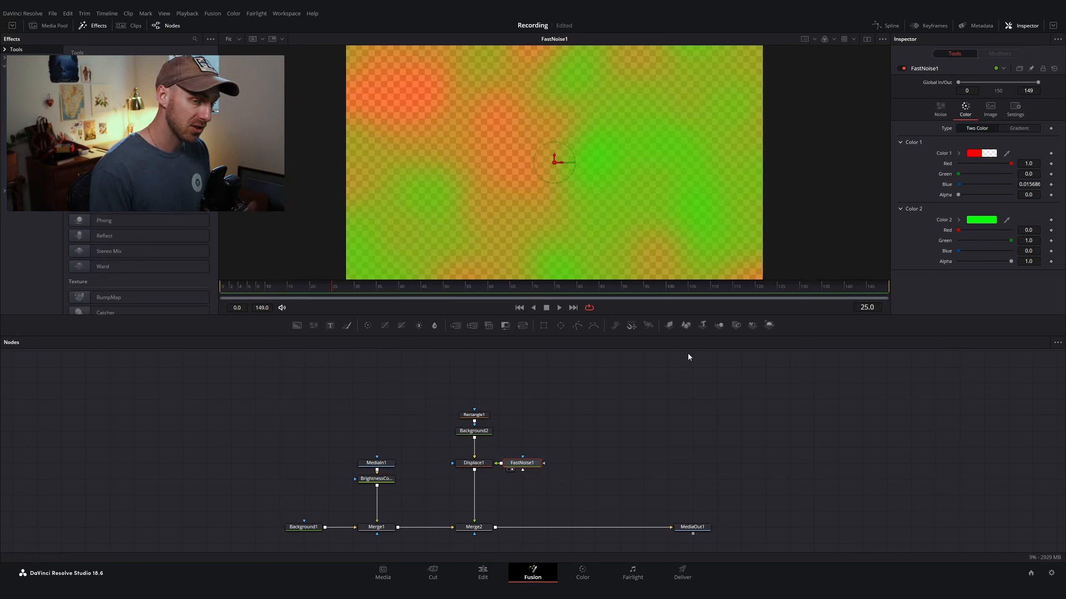
Step: Set the noise Detail to 3, Contrast to about 0.65 and Scale to about 17
left_click(941, 112)
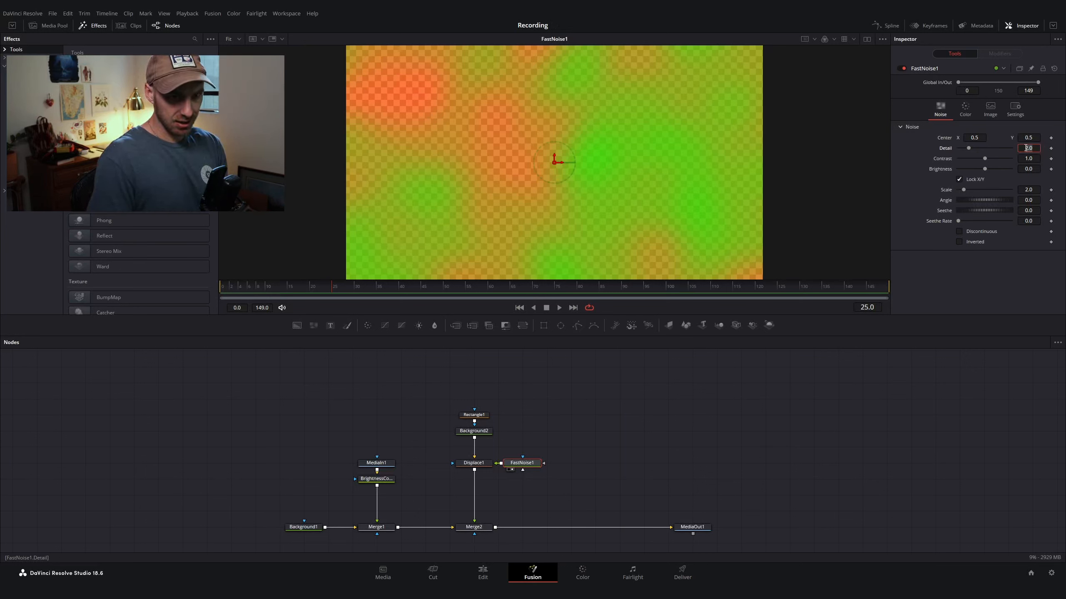
type("3")
key("Tab")
left_click_drag(1027, 159, 1018, 159)
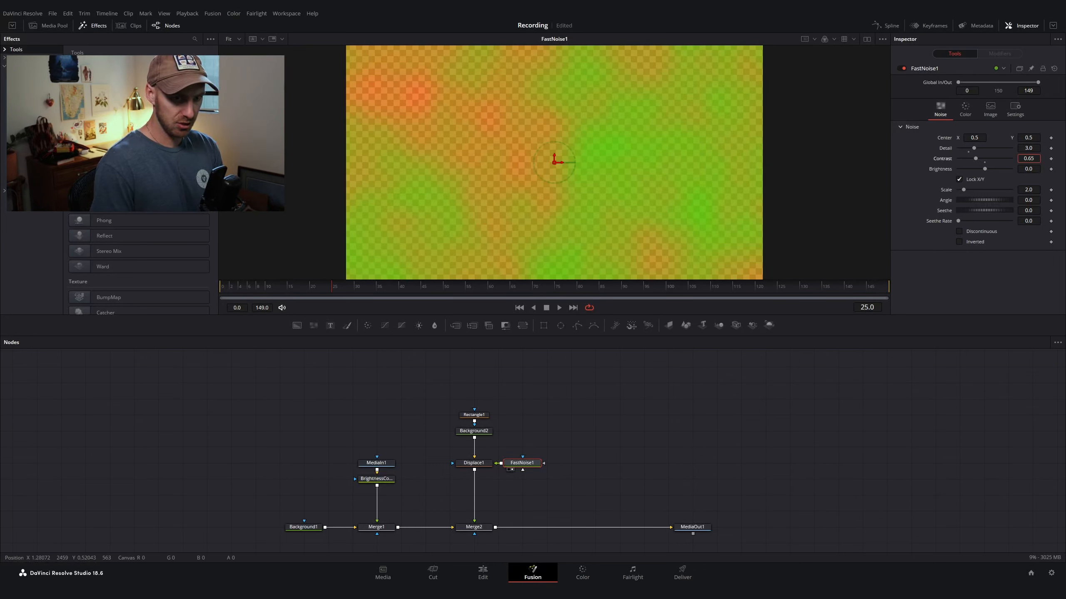
left_click_drag(1028, 190, 1061, 189)
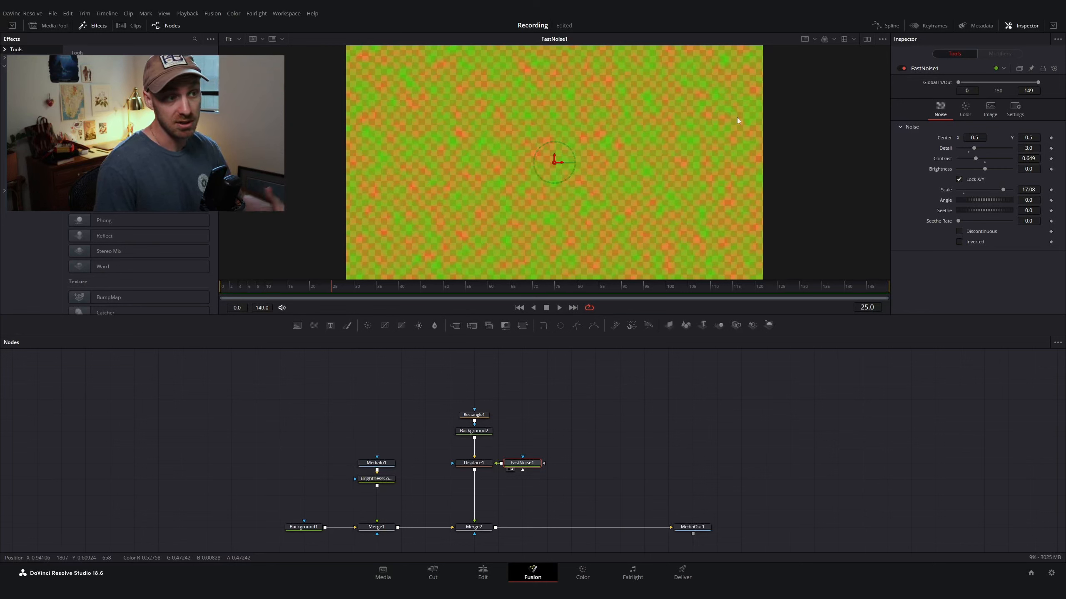
Step: Switch the Displace node's type to XY
left_click(473, 464)
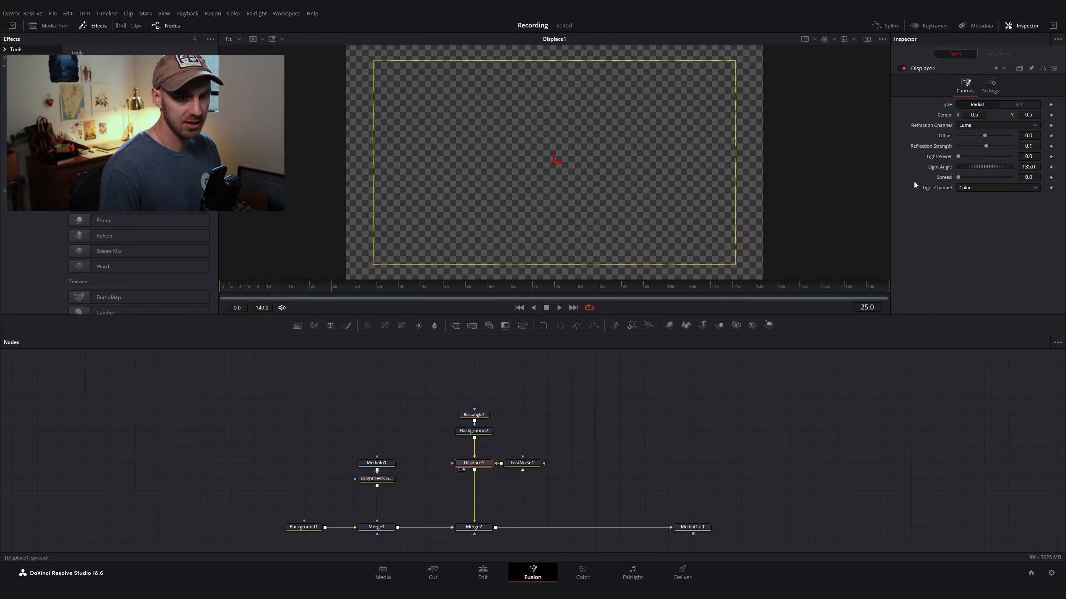
left_click(1019, 105)
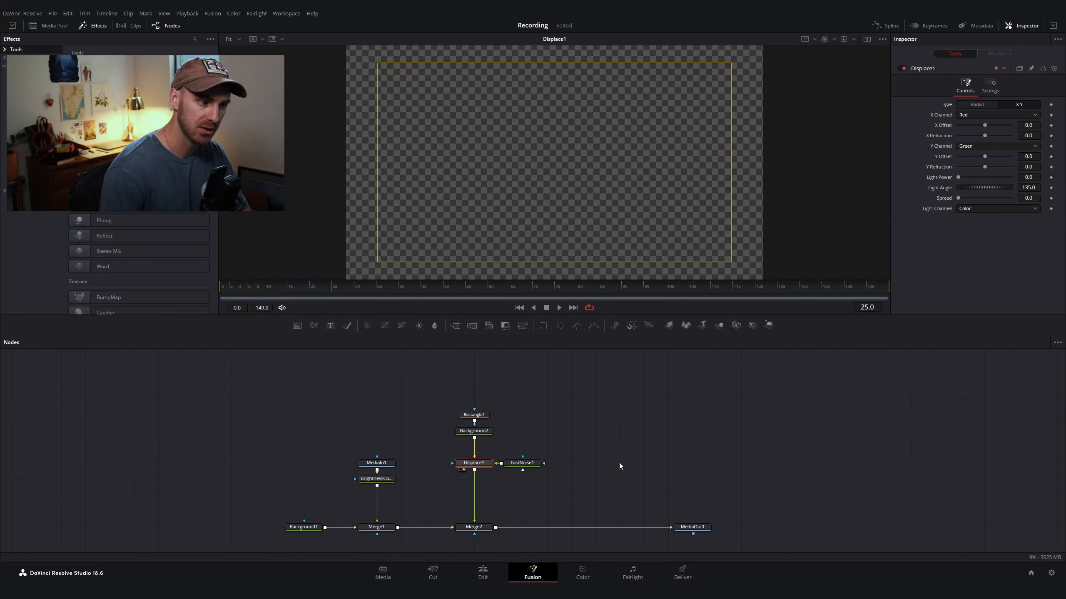
Step: Set the Fast Noise Seethe Rate to about 0.11 so the noise animates, and scrub to preview it
left_click(522, 462)
key("1")
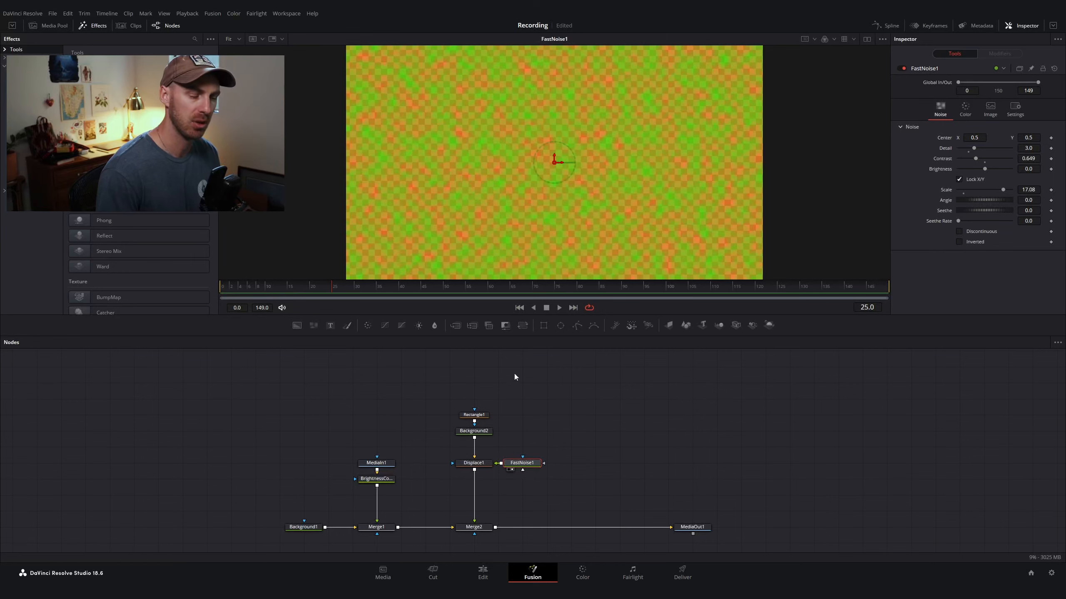
left_click(474, 463)
key("1")
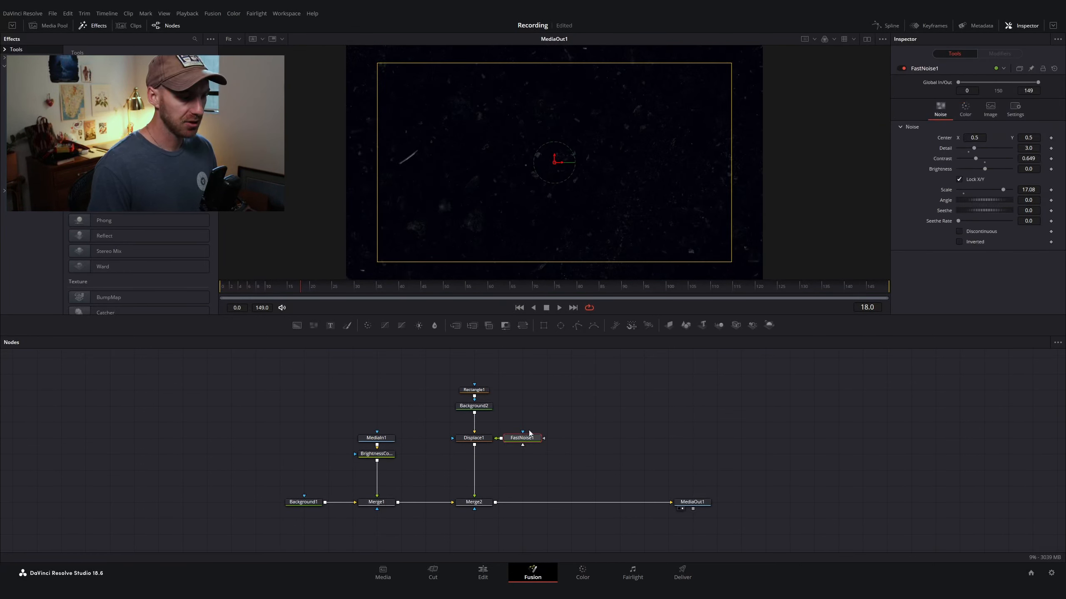
key("1")
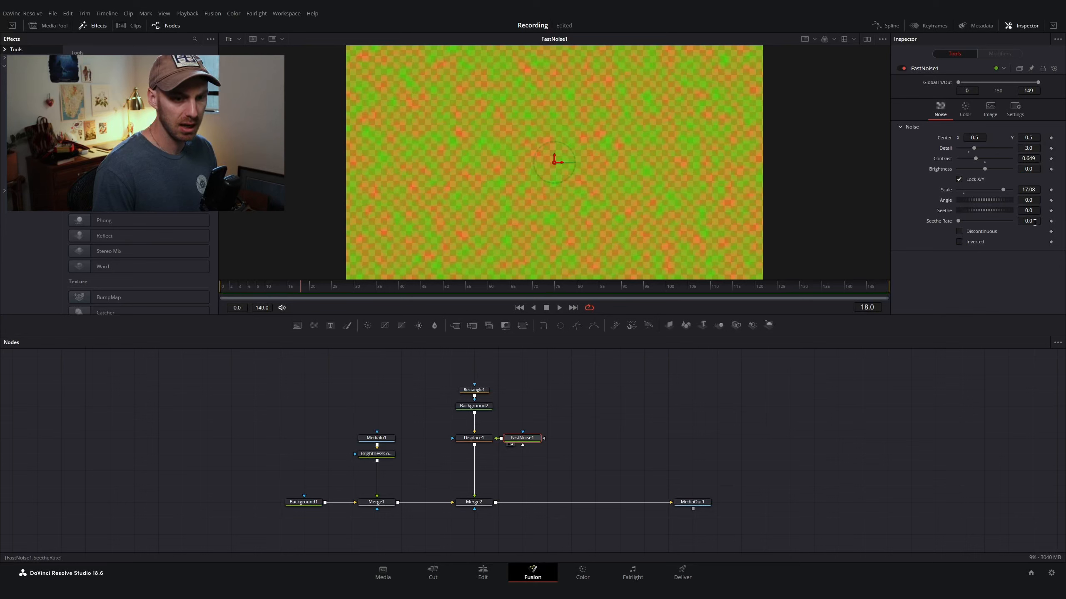
left_click_drag(1034, 223, 1037, 222)
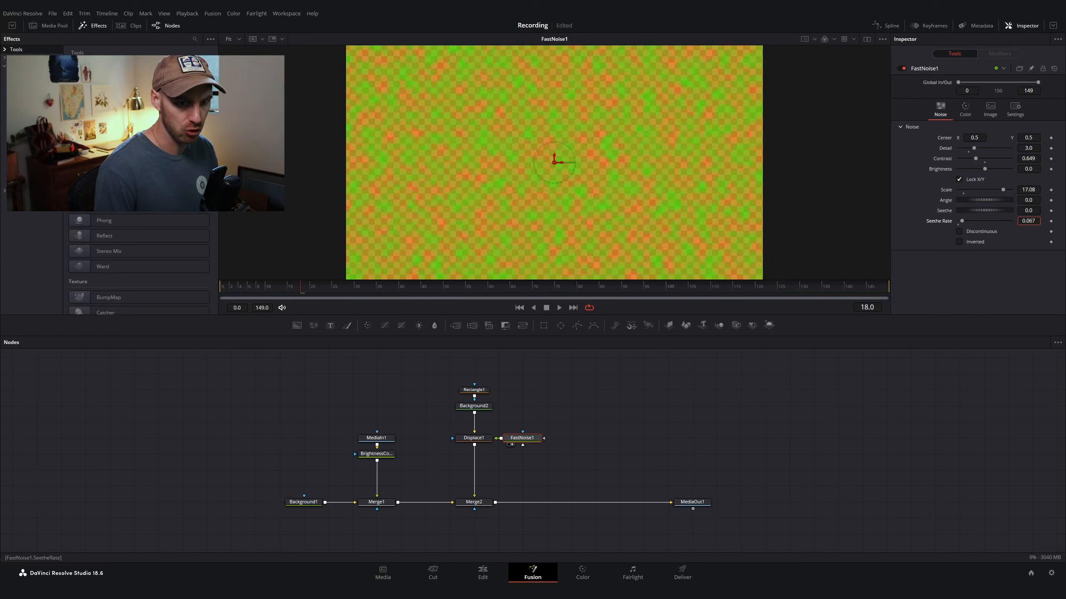
left_click_drag(1028, 221, 1030, 221)
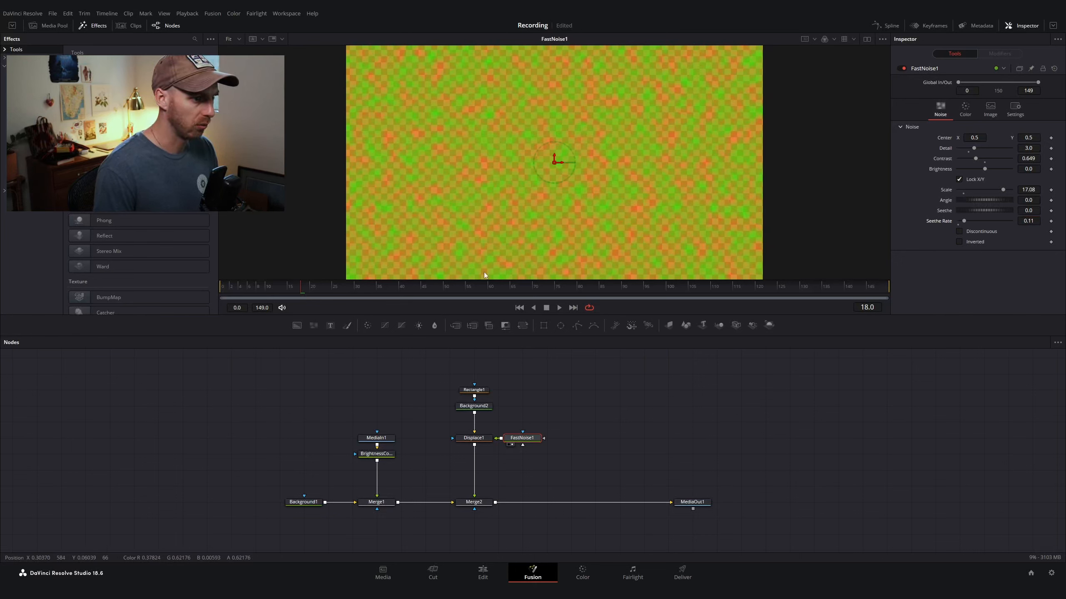
mouse_move(259, 285)
left_mouse_down()
mouse_move(683, 285)
mouse_move(241, 287)
mouse_move(561, 293)
mouse_move(251, 287)
left_mouse_up()
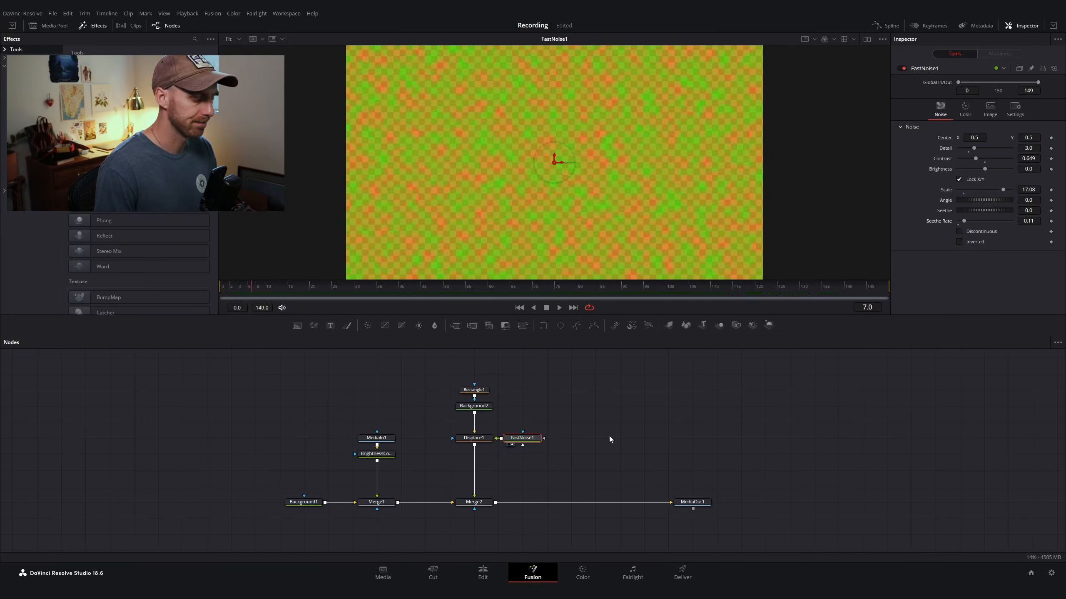
Step: Set the Displace X Offset to about -0.038 and both X and Y Refraction to 0.005
left_click(467, 441)
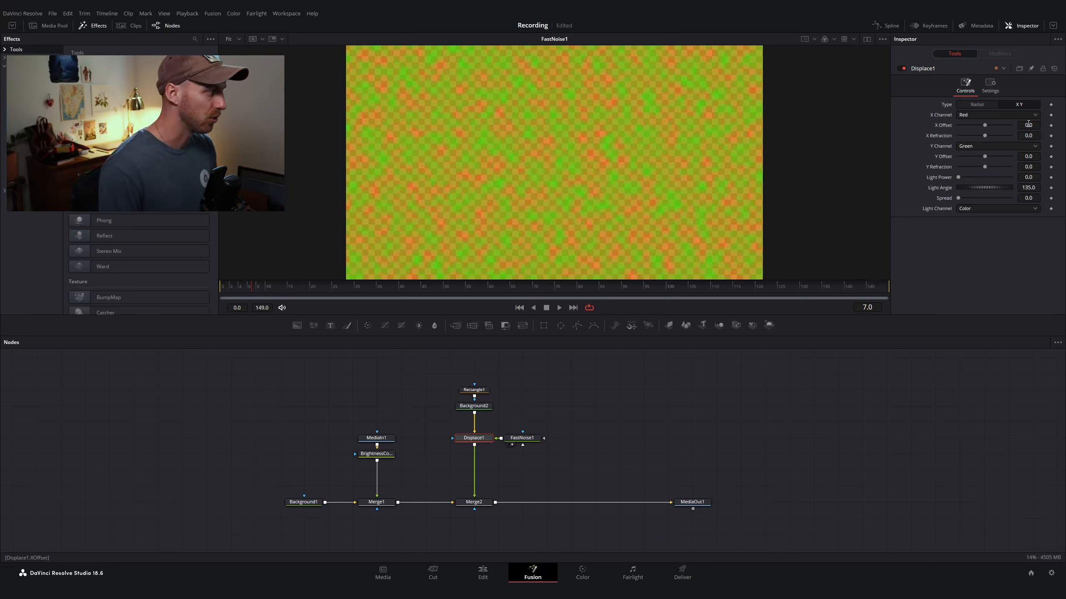
left_click_drag(1029, 128, 1019, 125)
key("2")
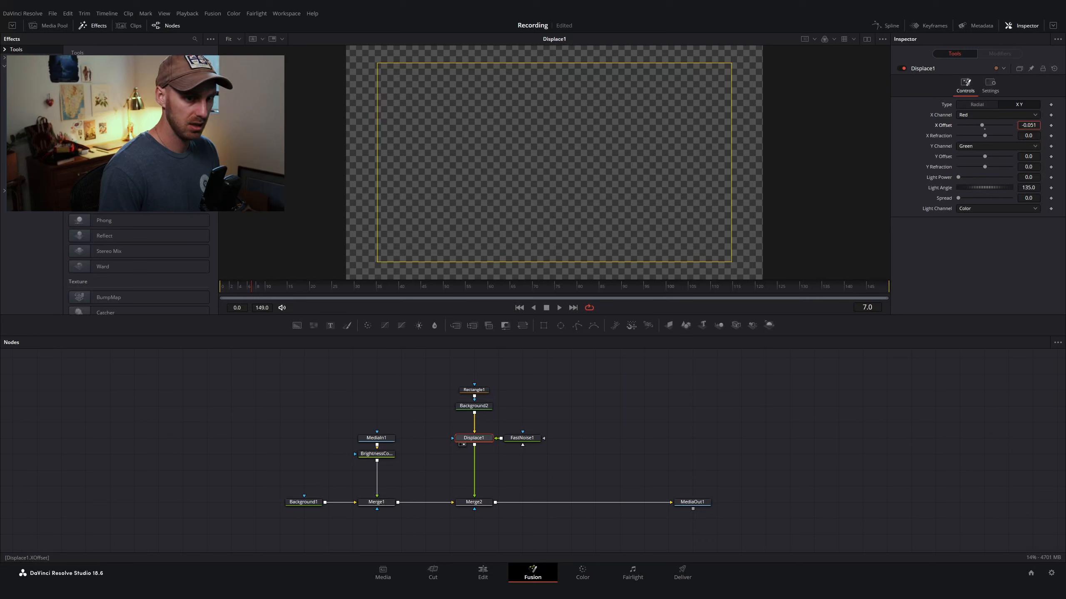
left_click_drag(1027, 126, 1024, 136)
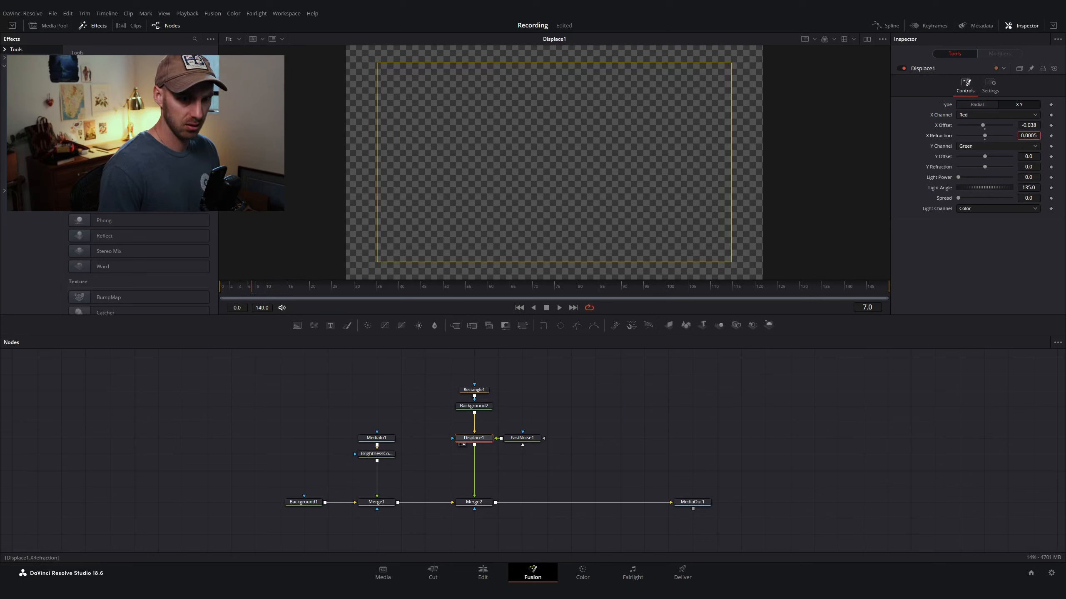
left_click_drag(1024, 136, 1026, 136)
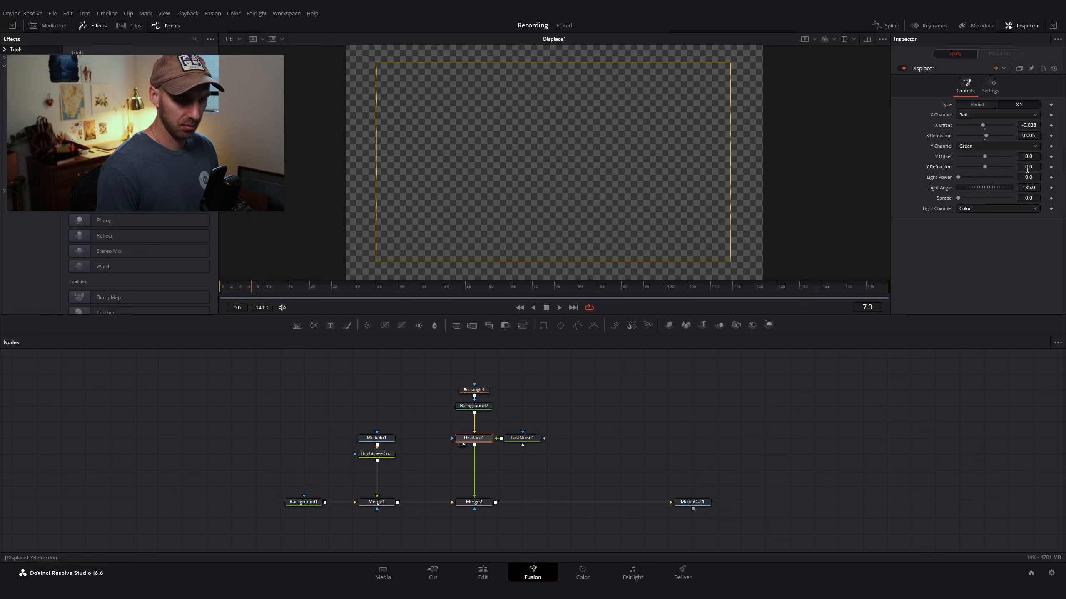
left_click_drag(1027, 168, 1029, 168)
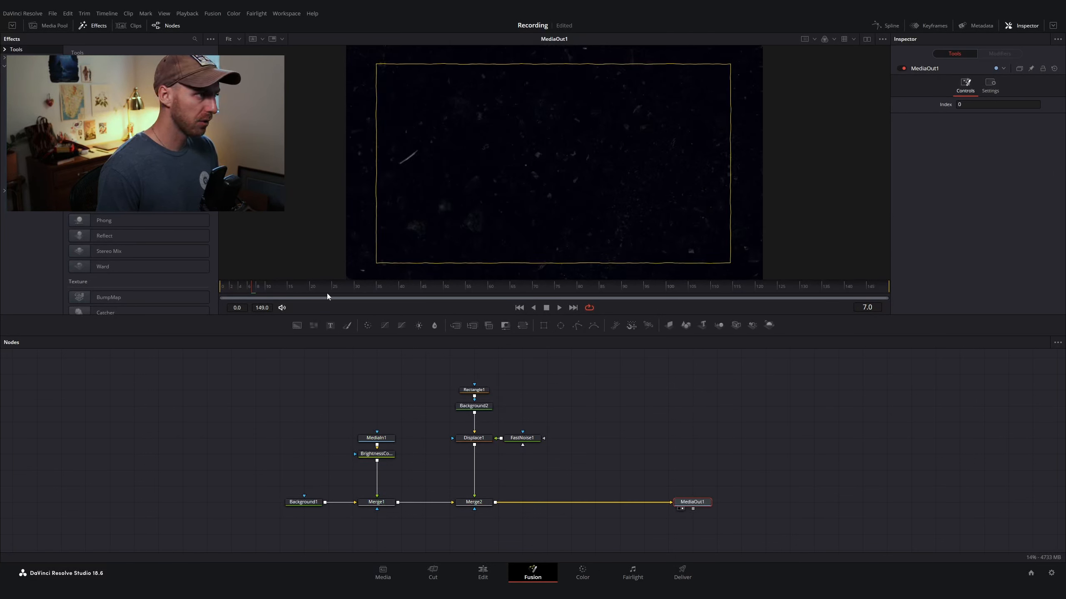
Step: Play back the composite to preview the displaced frame outline
left_click_drag(246, 288, 198, 308)
key("space")
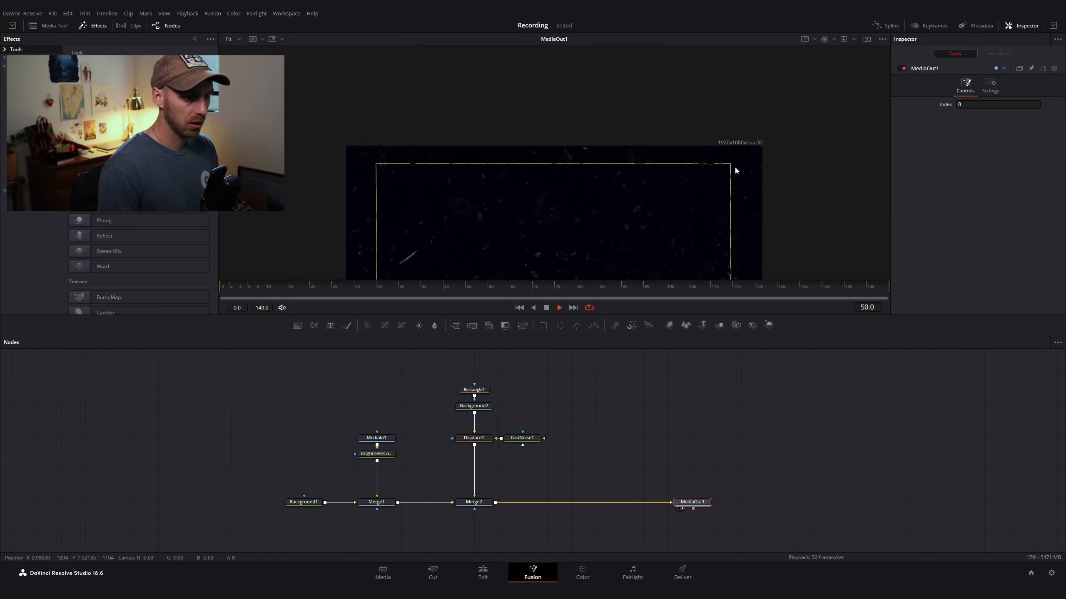
scroll(734, 165, "up", 5)
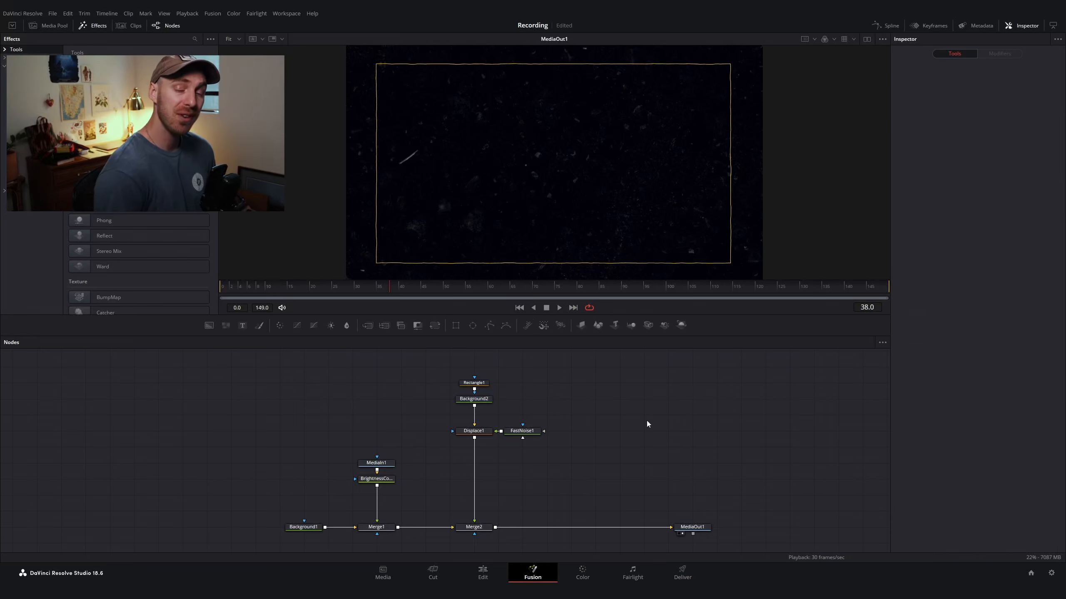
key("shift+space")
type("proto")
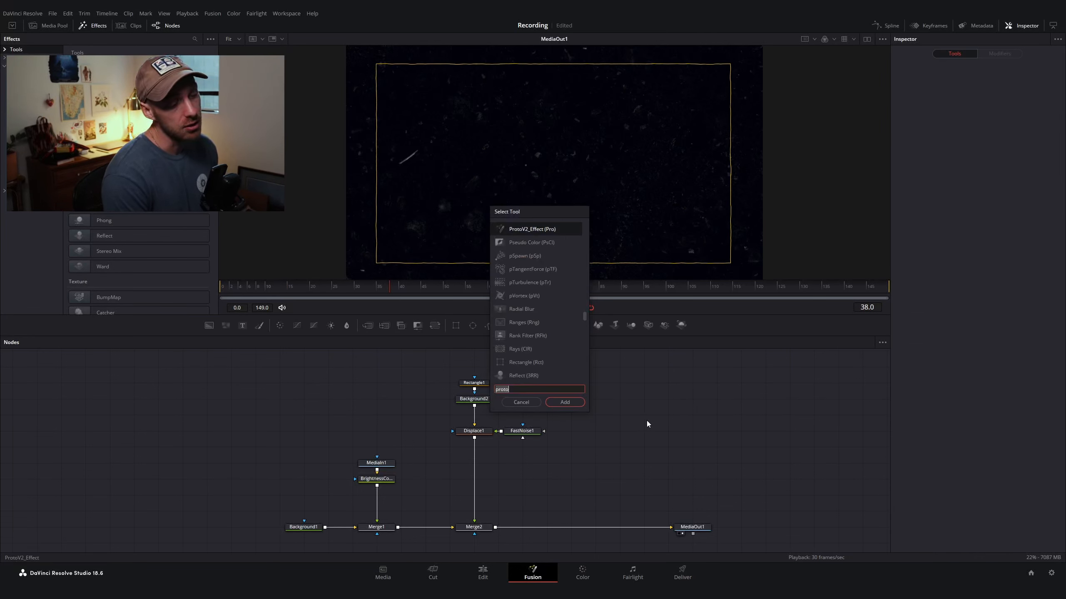
type("prot")
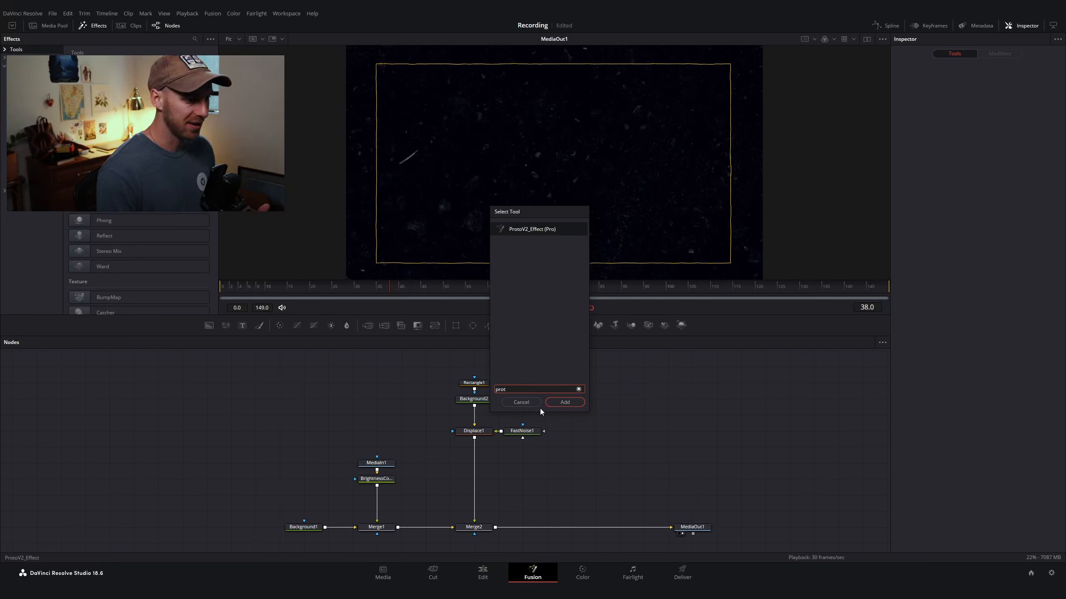
left_click(520, 404)
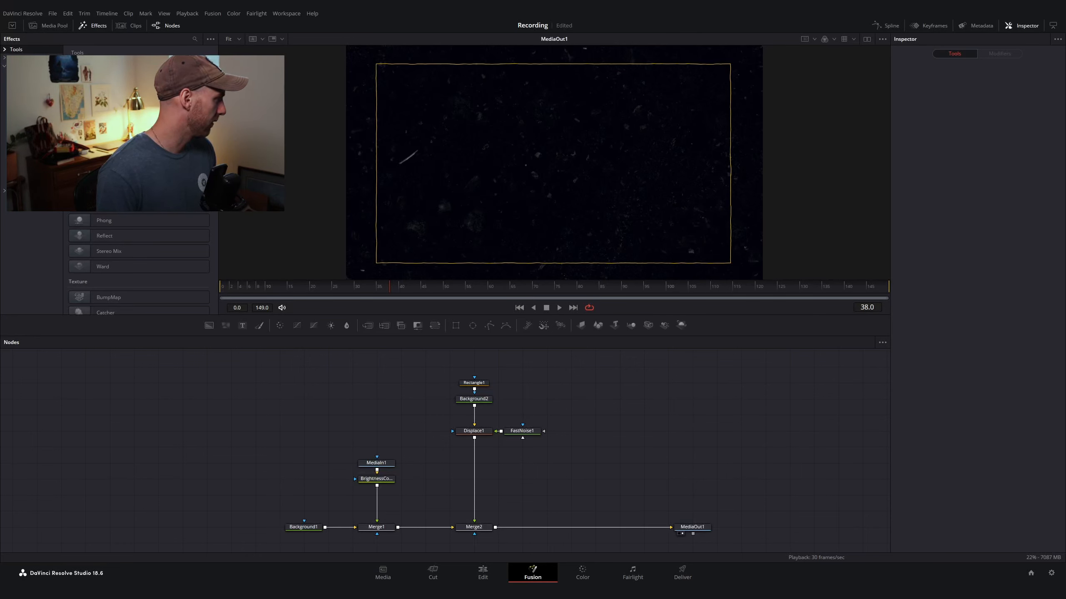
Step: Insert the ProtoV2_Effect template between the Displace node and Merge2
left_click(19, 58)
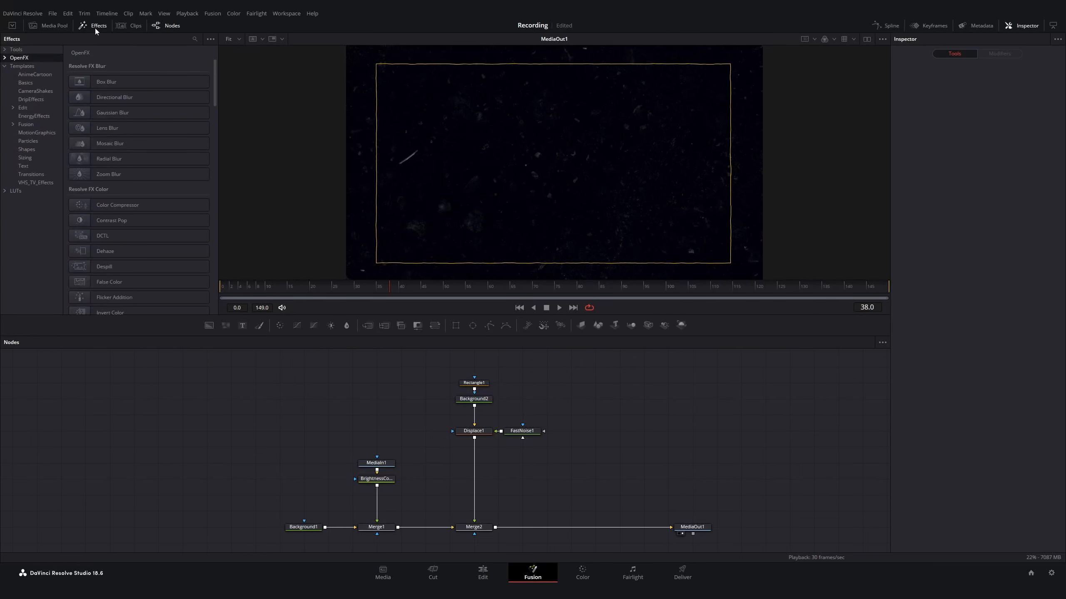
left_click(21, 67)
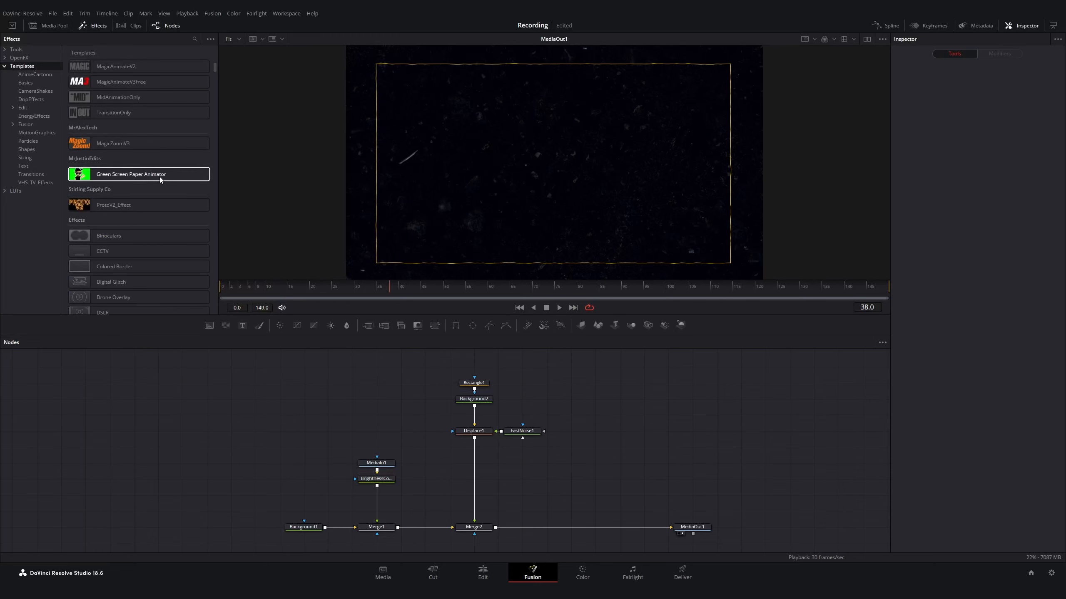
scroll(167, 195, "down", 1)
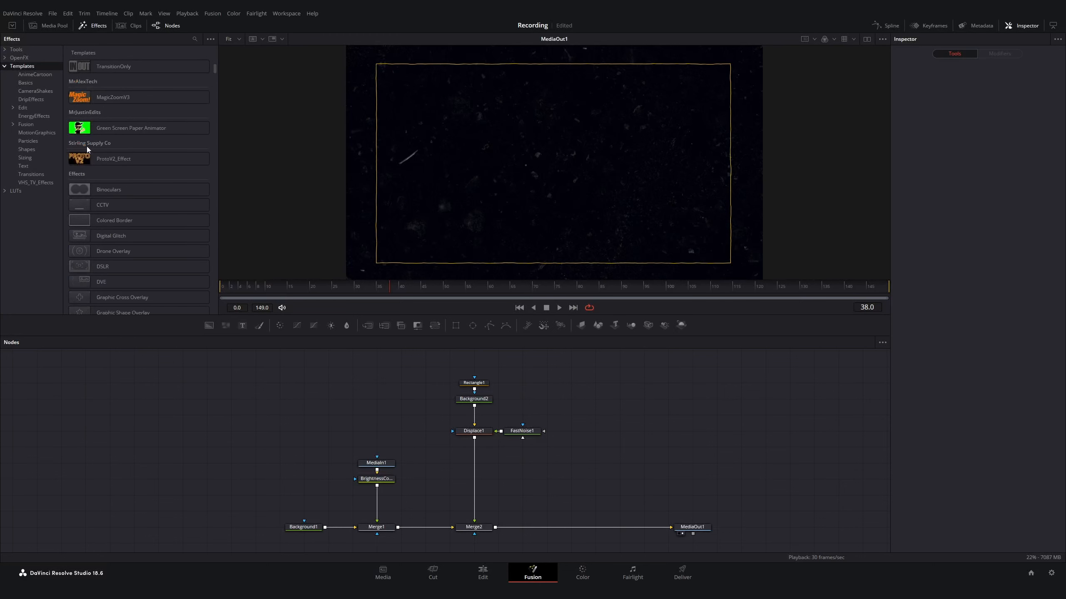
left_click_drag(86, 158, 473, 461)
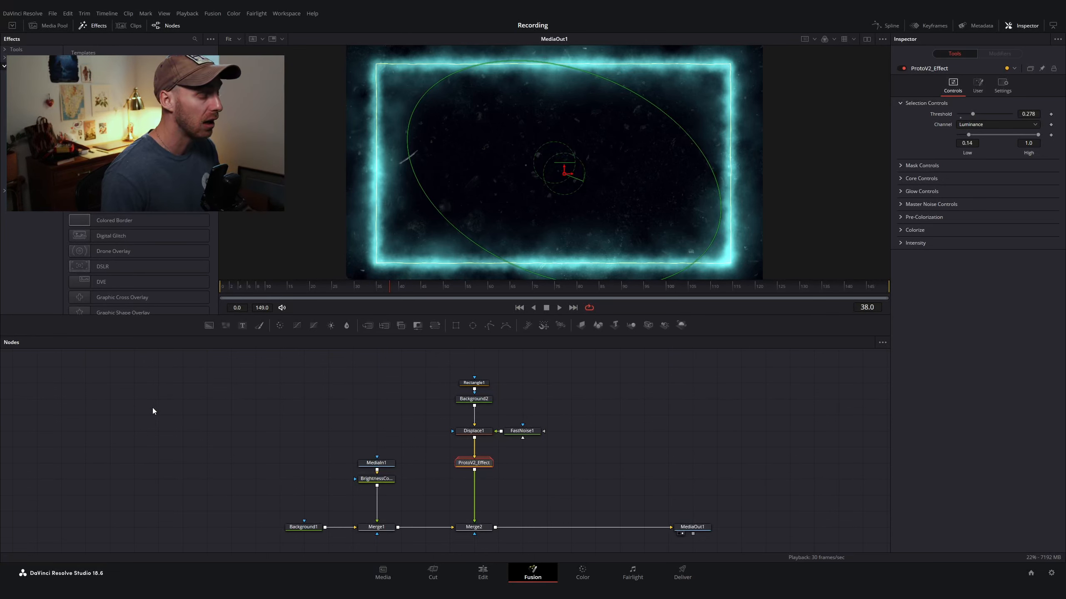
left_click_drag(312, 432, 362, 406)
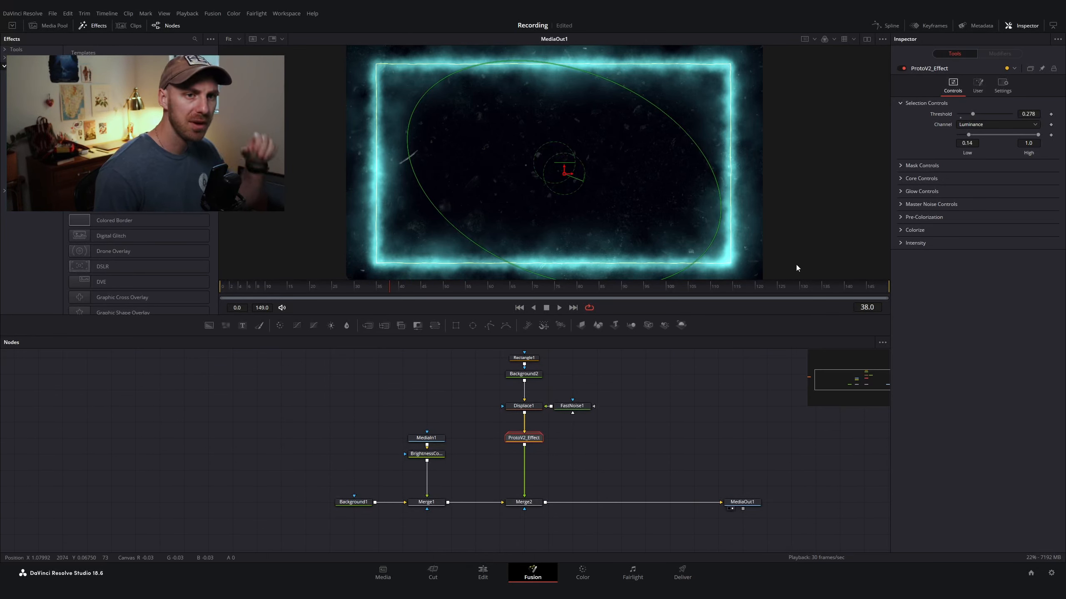
left_click(1053, 25)
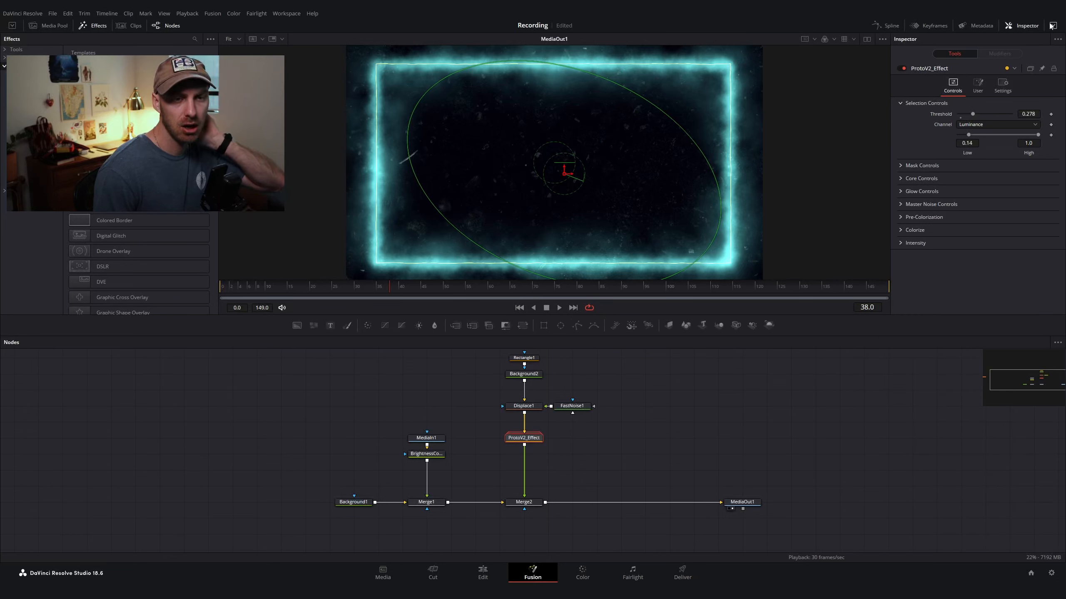
left_click(1052, 25)
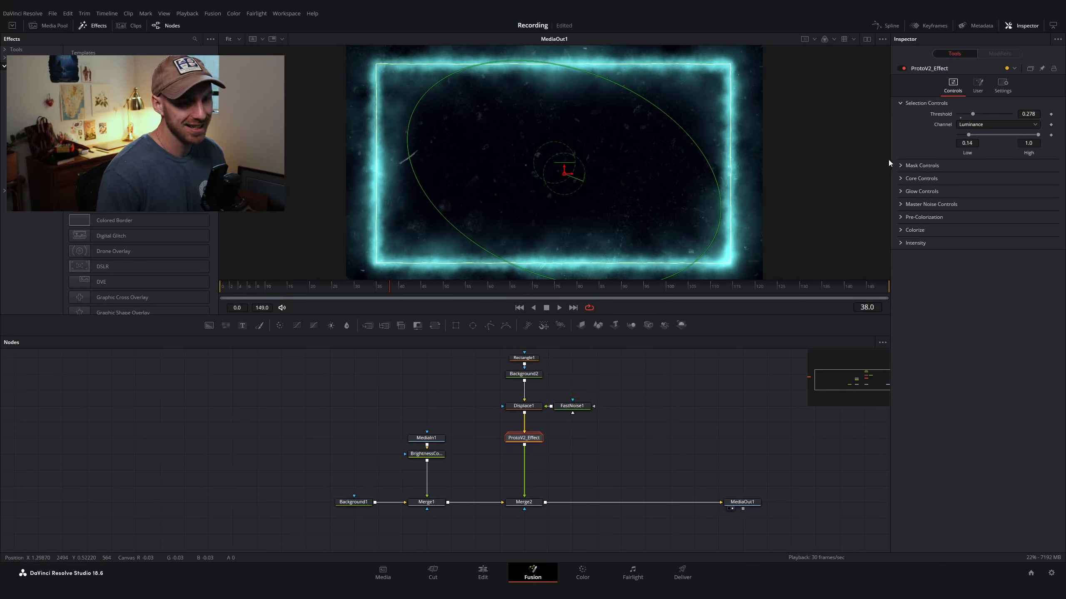
Step: Set the ProtoV2_Effect Core Size to 0.0004
left_click(899, 166)
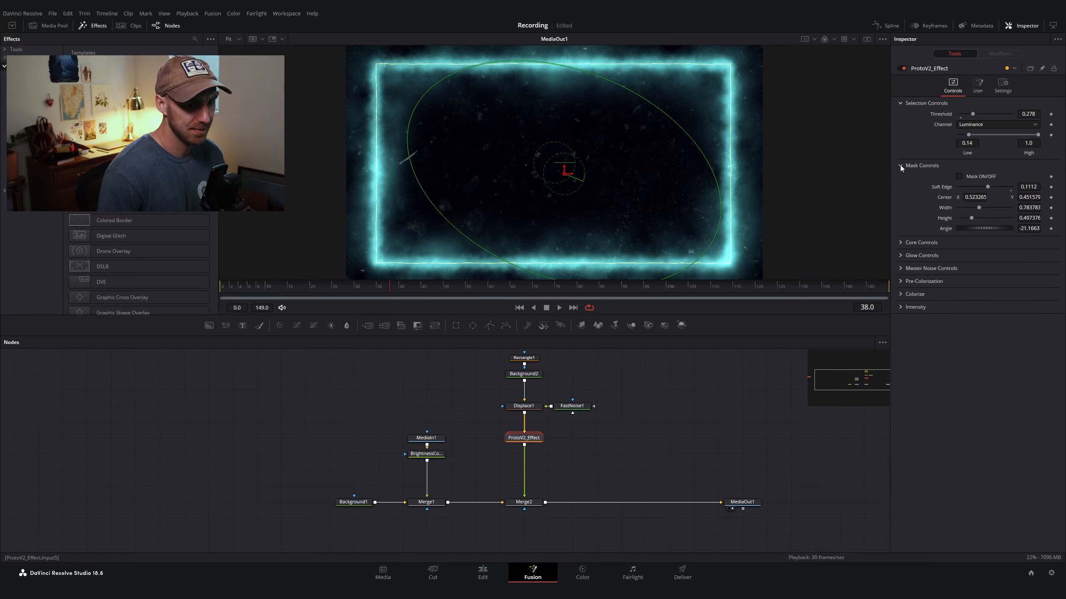
left_click(900, 165)
left_click(900, 178)
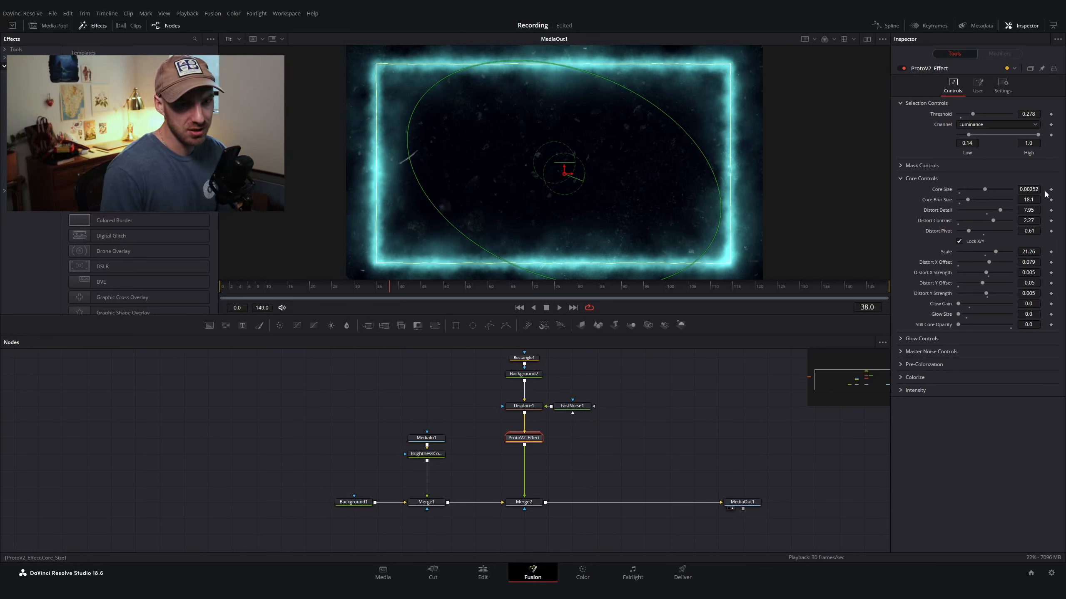
left_click(1028, 189)
key("BackSpace")
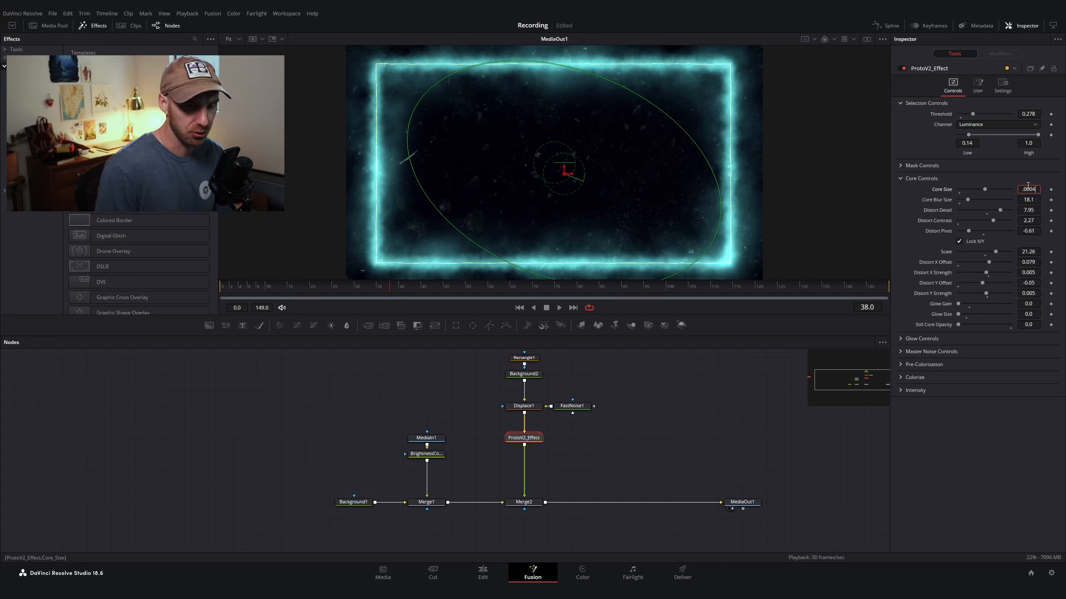
type(".0004")
key("Tab")
Step: Set the ProtoV2_Effect Glow Noise Detail to 2.5
left_click(900, 293)
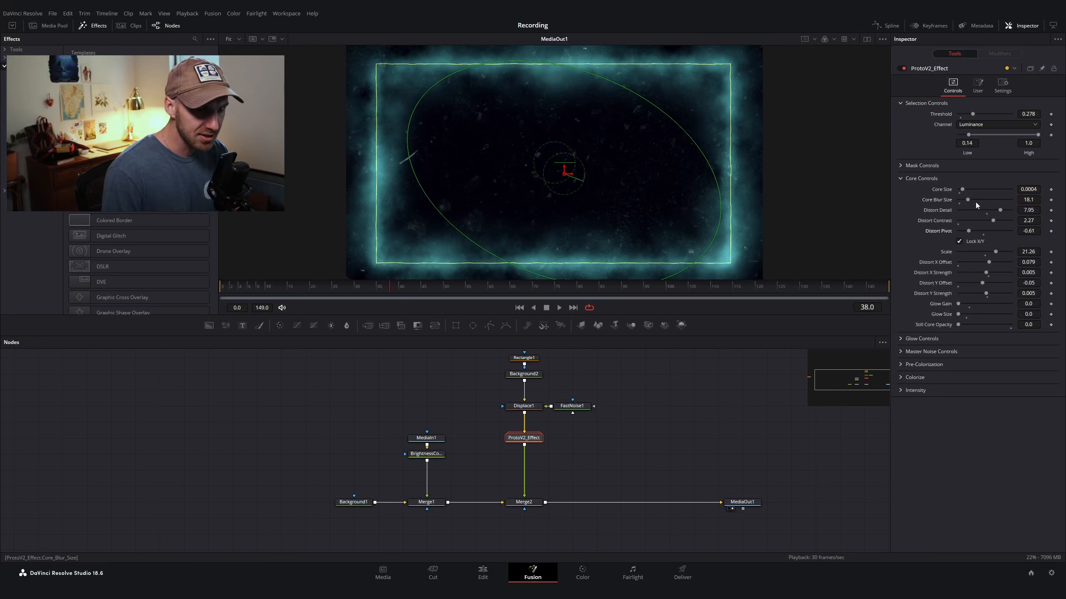
left_click(900, 179)
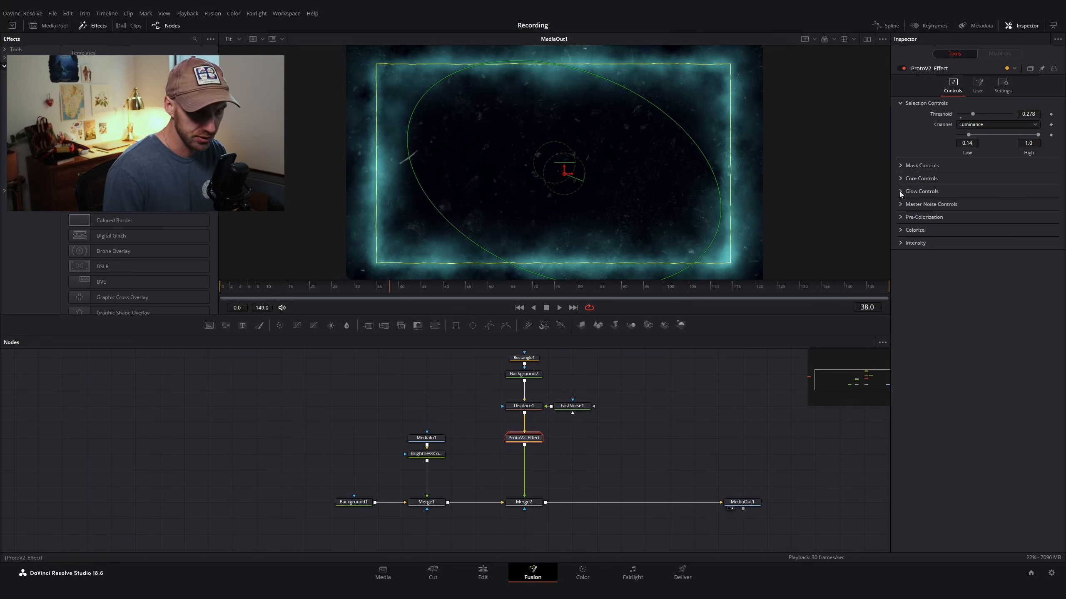
left_click(900, 191)
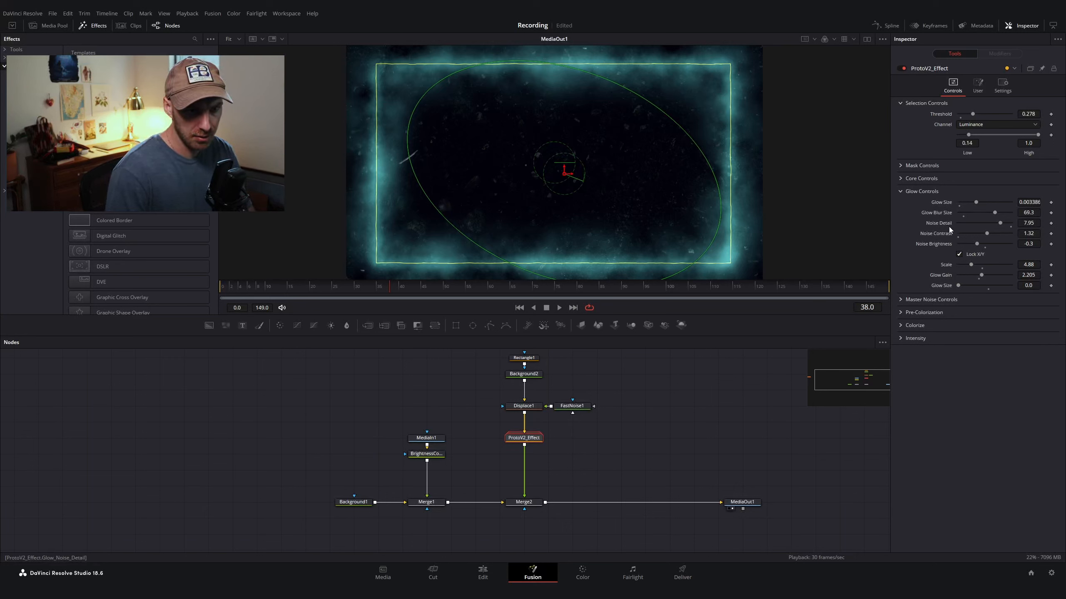
left_click(1026, 222)
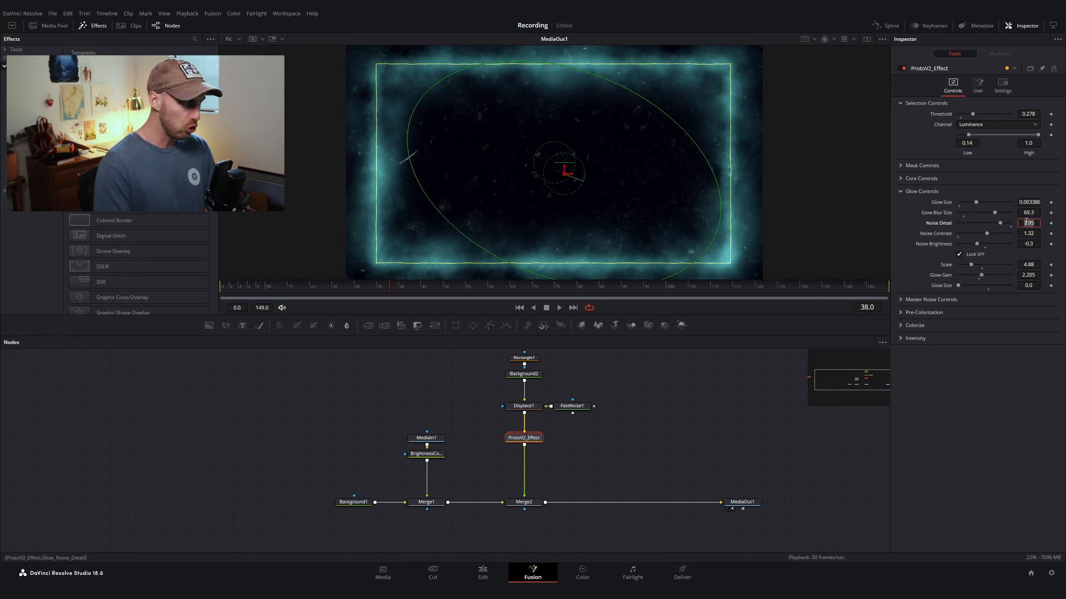
type("2.5")
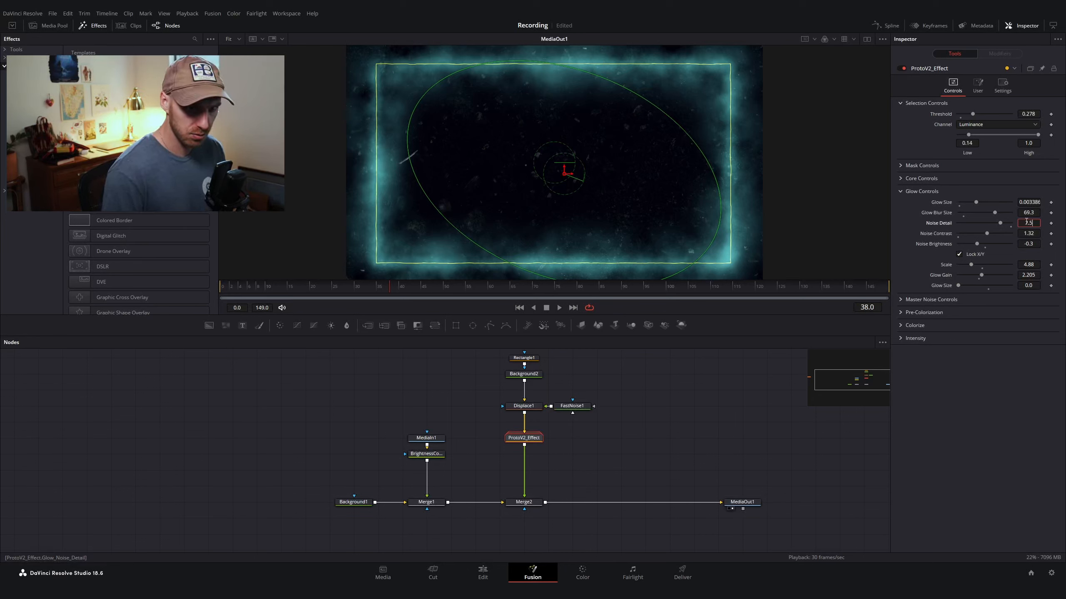
key("Tab")
Step: Set the Glow Noise Brightness to -0.5 and the Glow Gain to 0.5
left_click(1024, 243)
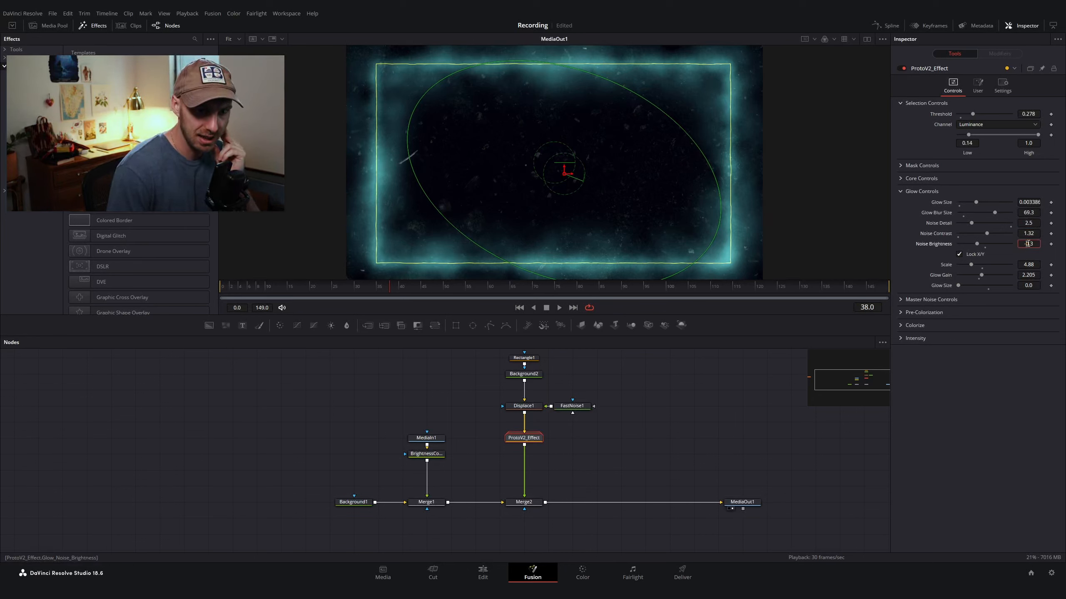
left_click_drag(1033, 243, 1031, 243)
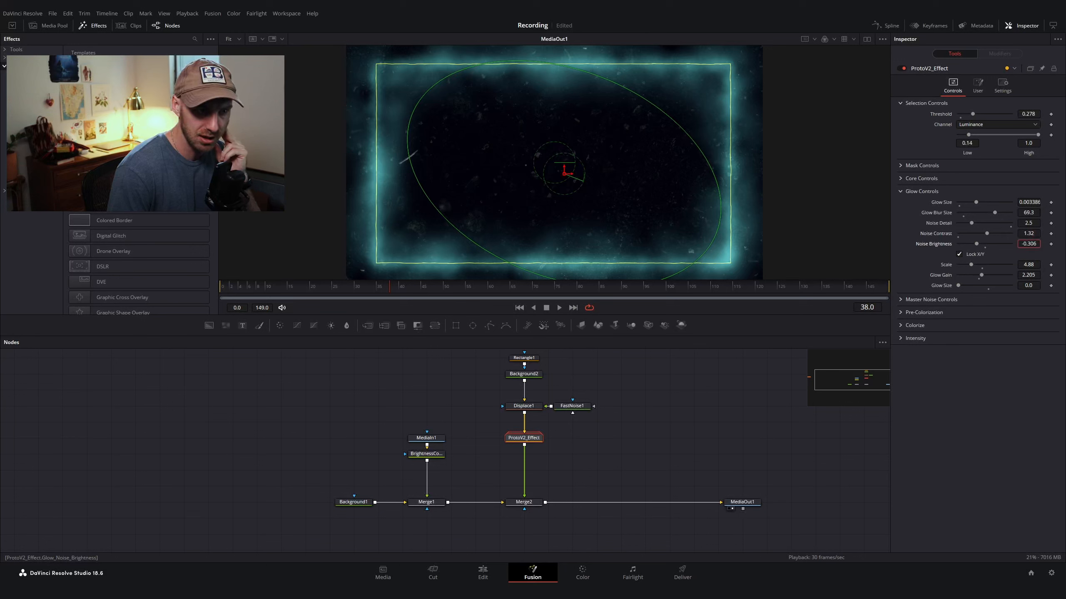
double_click(1033, 244)
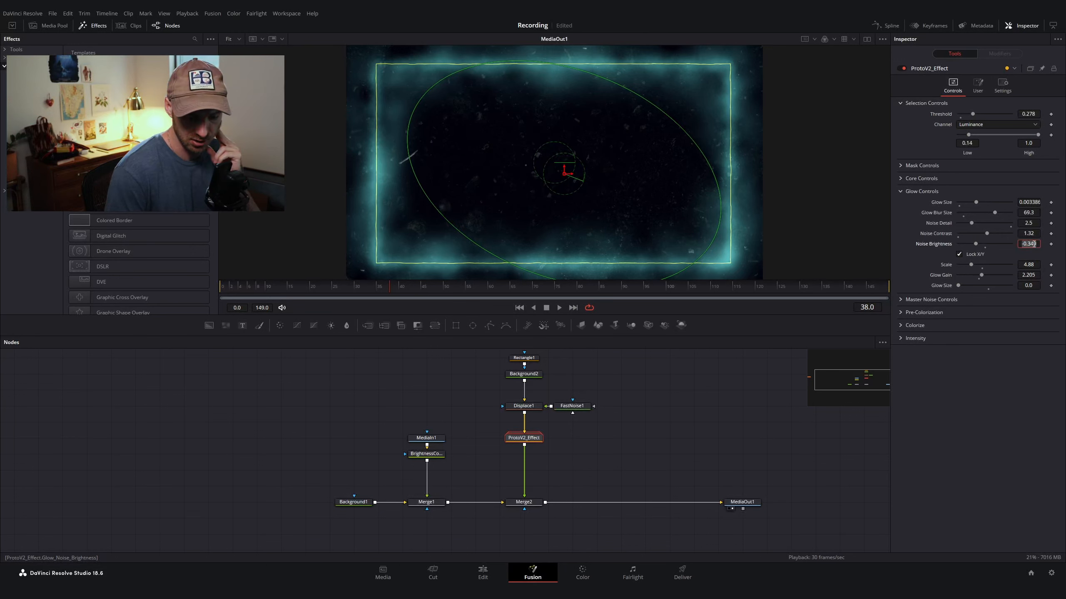
type("-0")
type(".5")
key("Return")
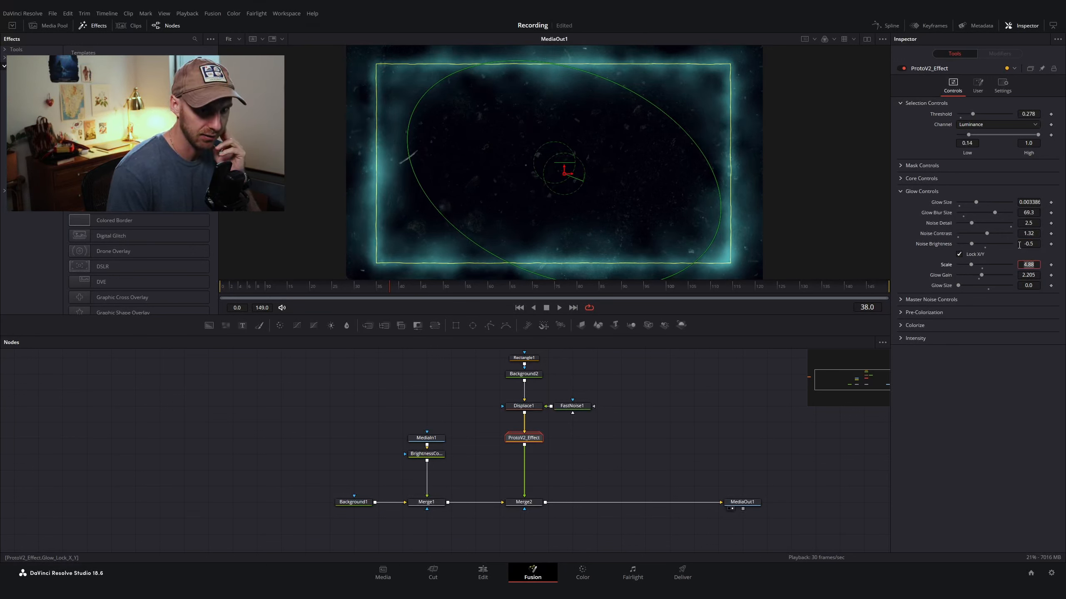
left_click(1029, 277)
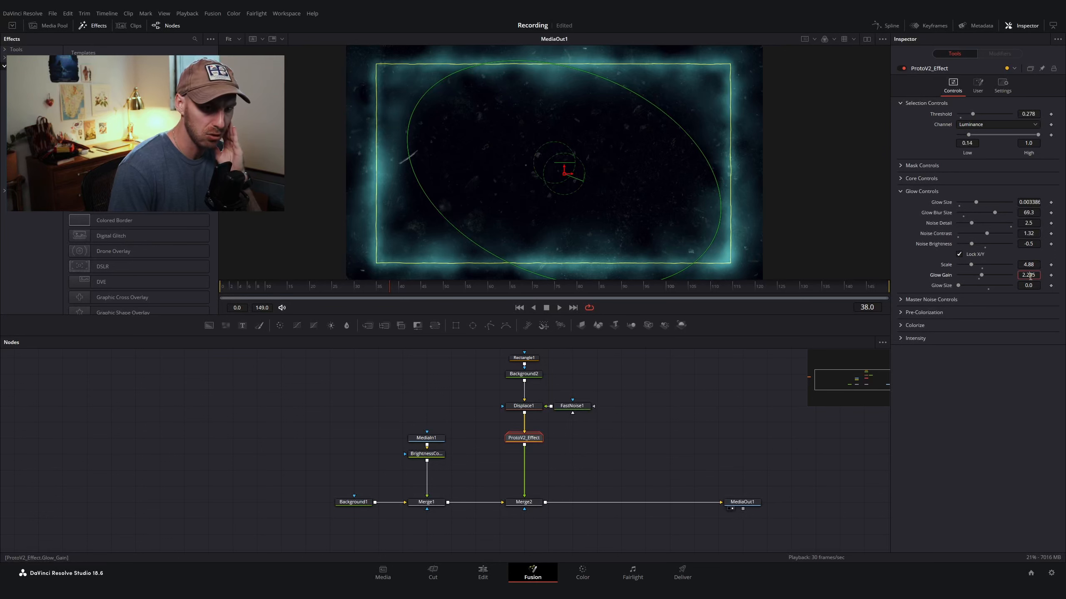
type(".5")
key("Tab")
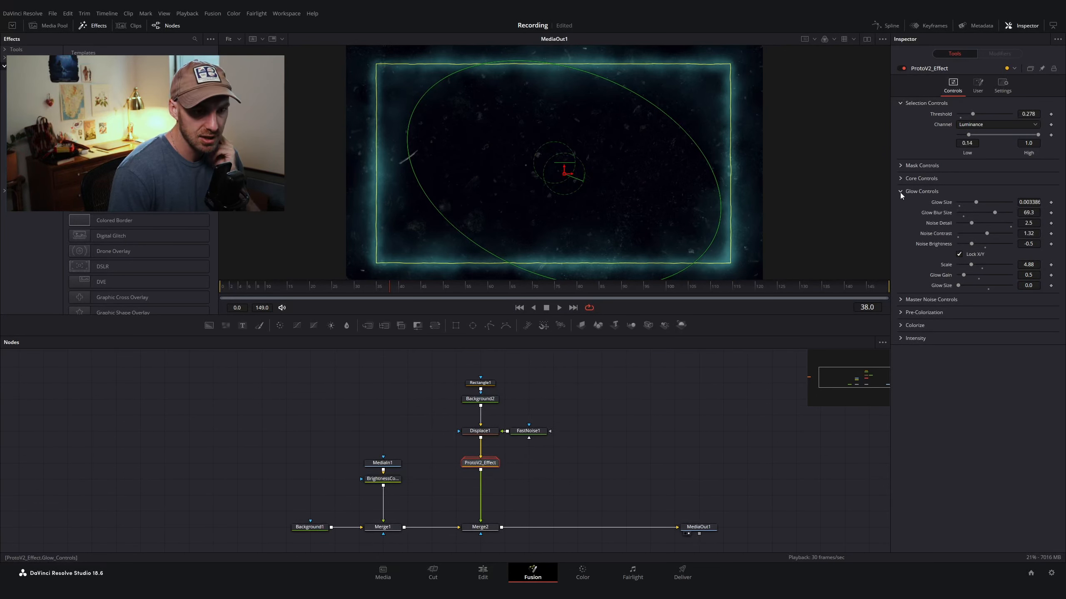
Step: Set the Master Noise Controls Seethe Rate to 0.1
left_click(900, 191)
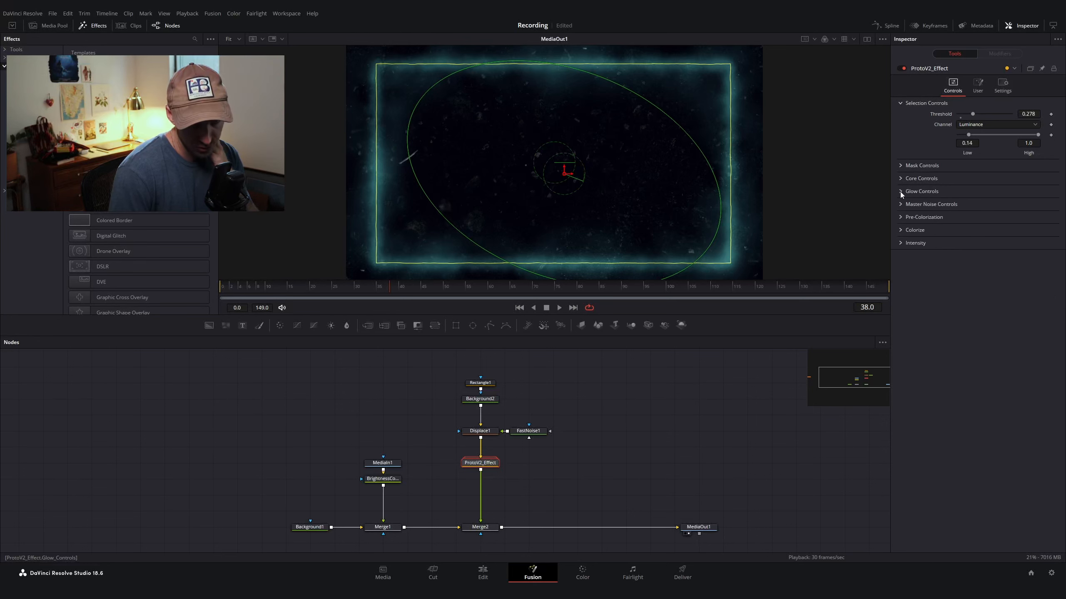
left_click(900, 205)
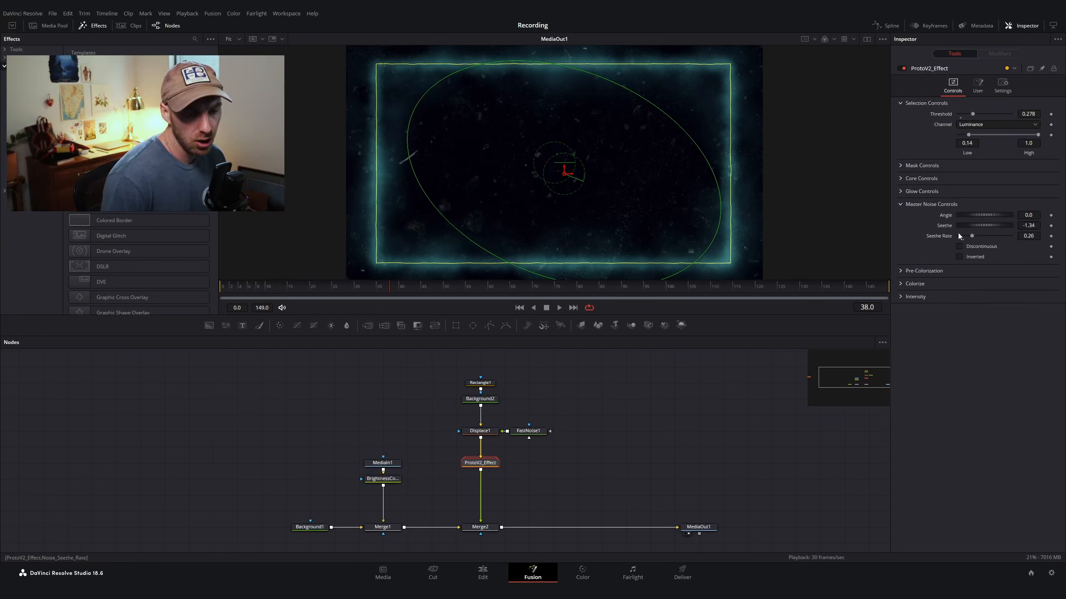
left_click(1029, 237)
type("0.")
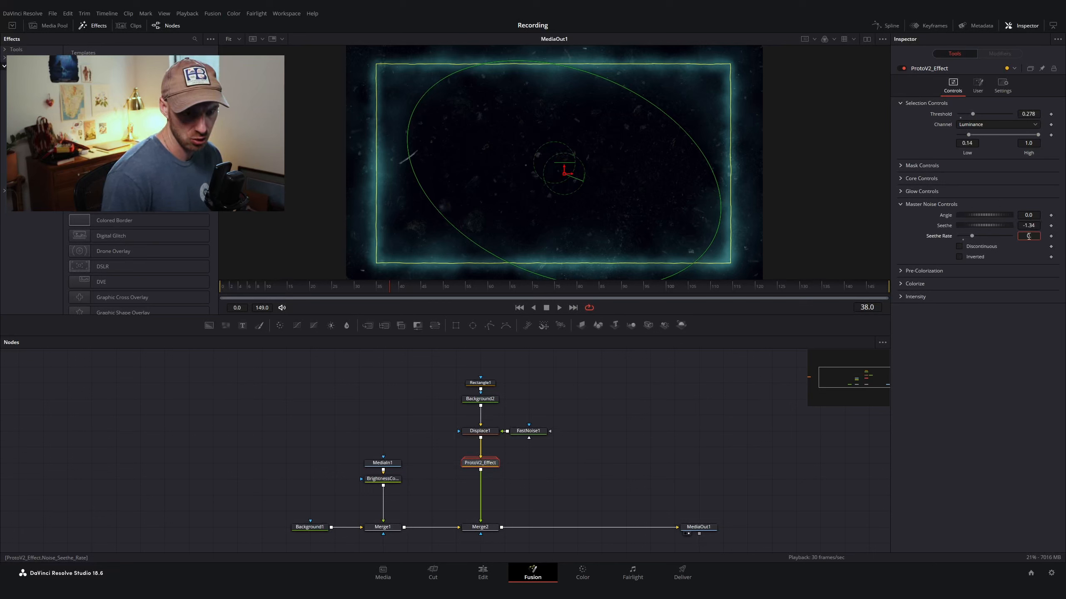
key("Return")
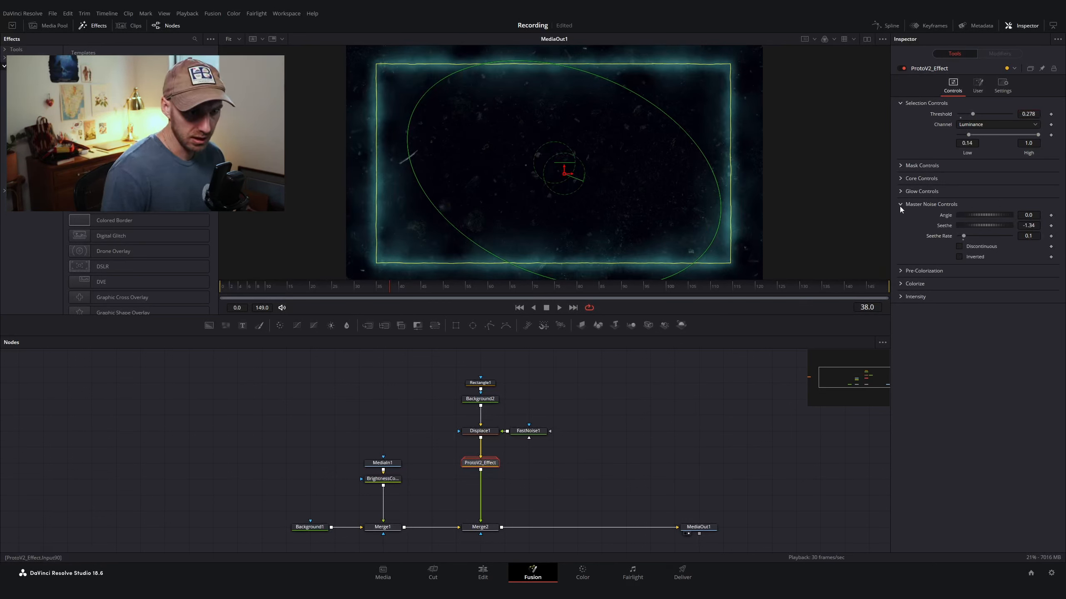
Step: Review the Pre-Colorization and Colorize settings, and set the Intensity Post-Gain to 0.5
left_click(899, 205)
left_click(901, 217)
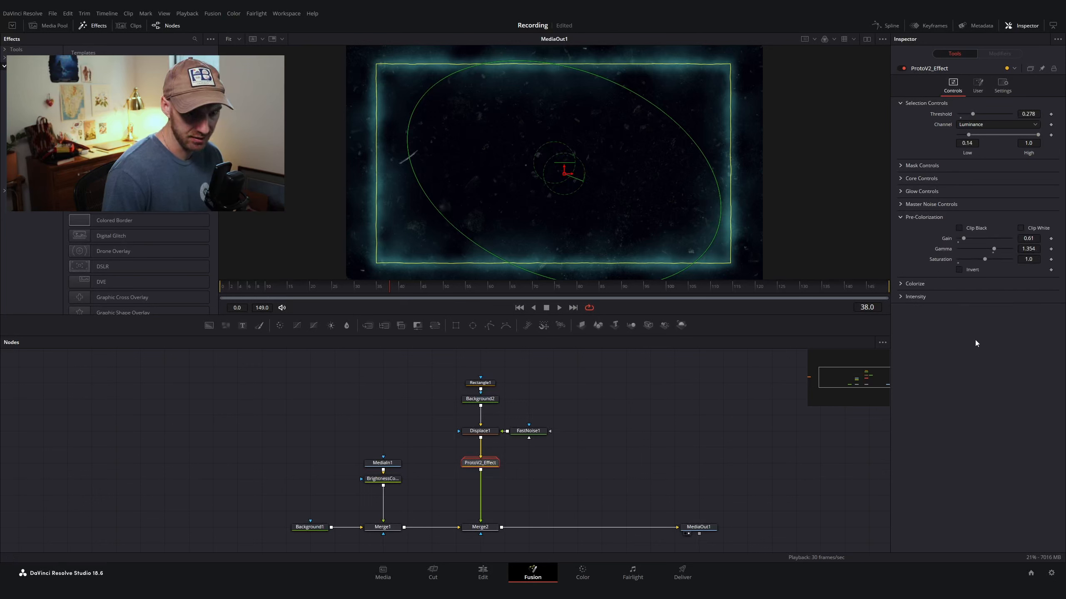
left_click(900, 217)
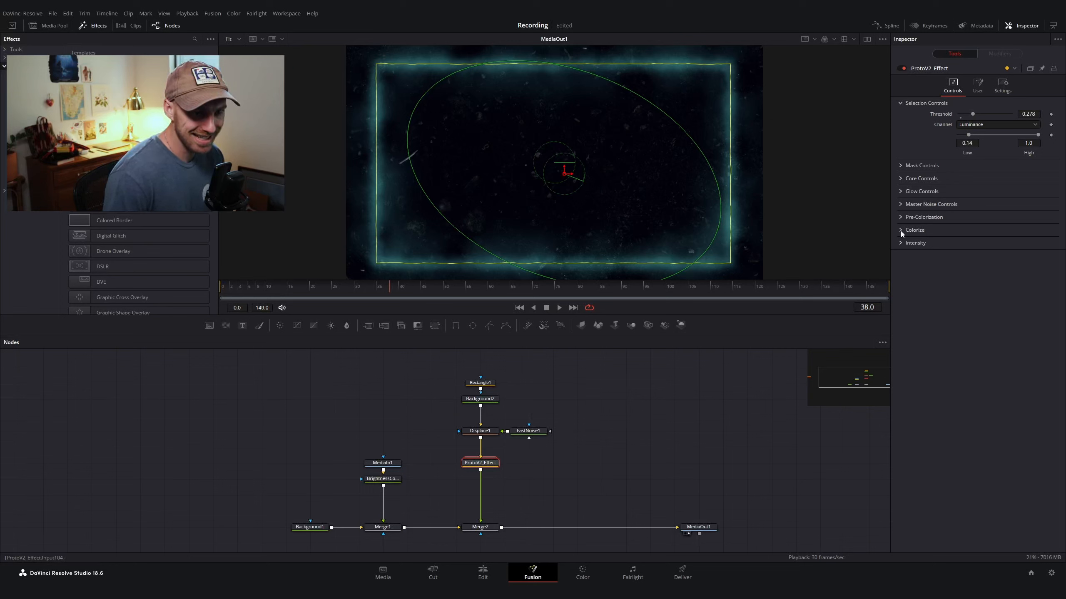
left_click(901, 230)
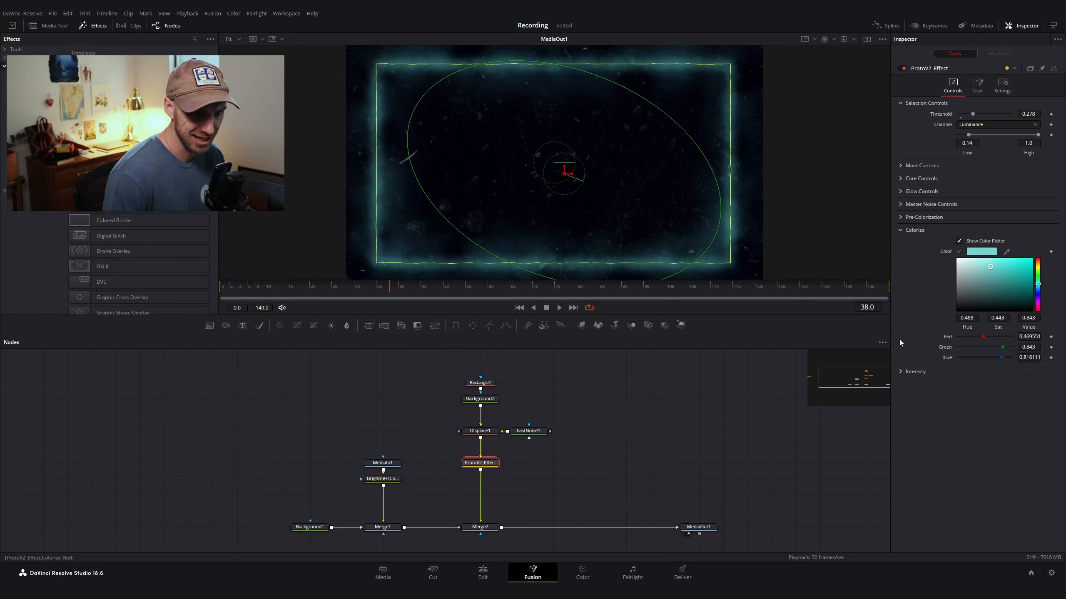
left_click(903, 372)
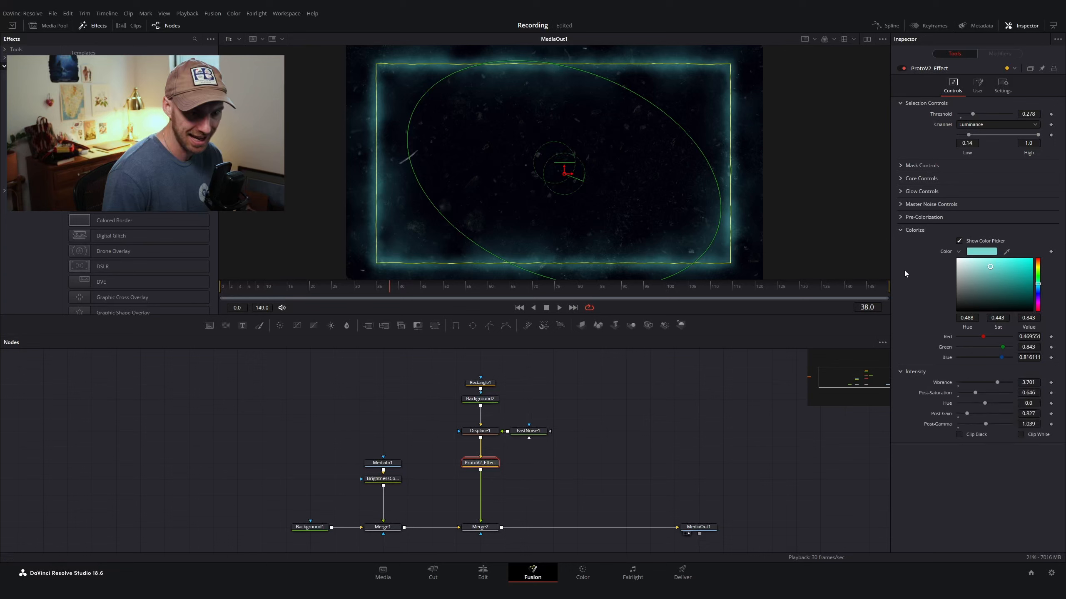
left_click(898, 232)
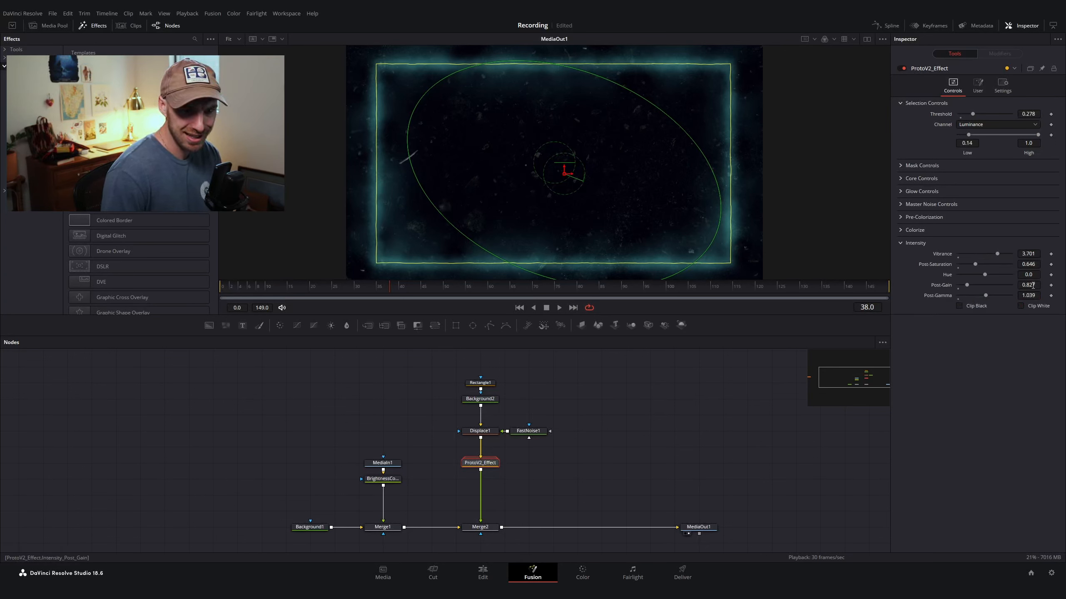
left_click(1028, 285)
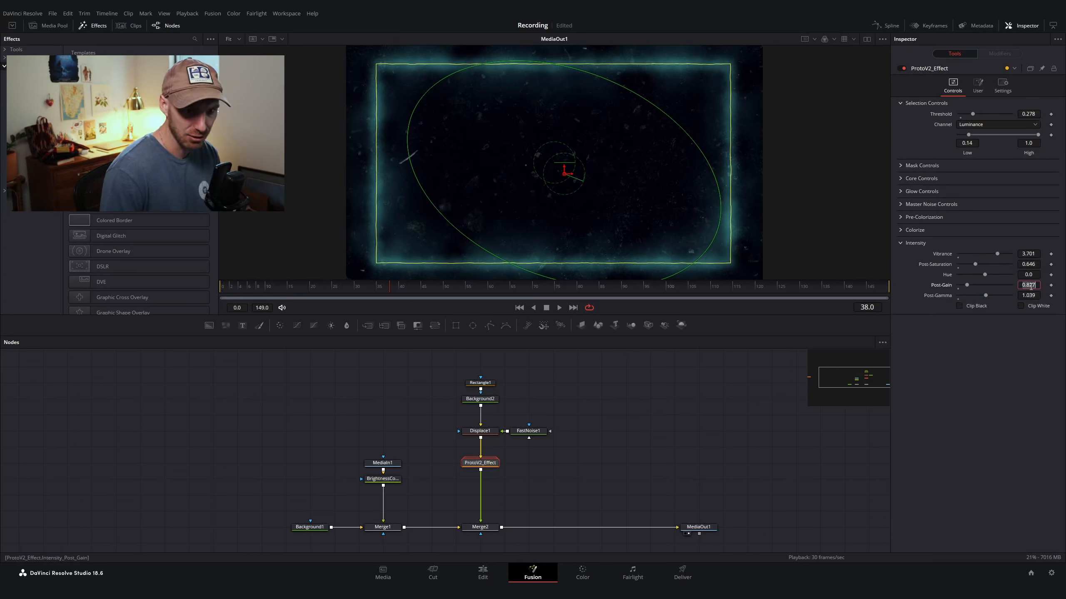
type("0.5")
key("Tab")
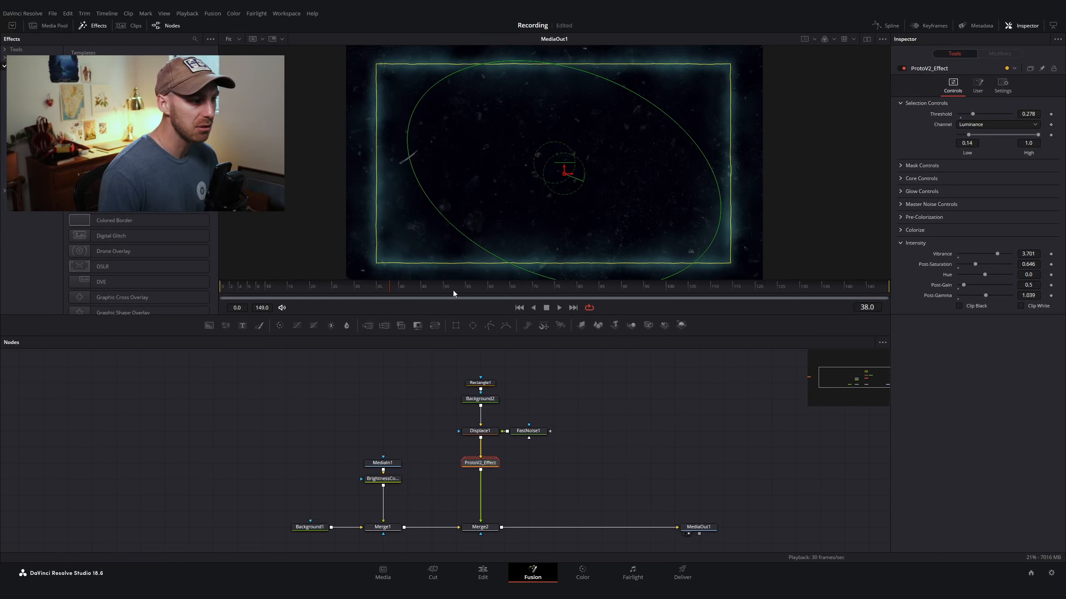
Step: Zoom into the viewer to inspect the glowing frame edge up close, then fit the view back
scroll(746, 168, "up", 8)
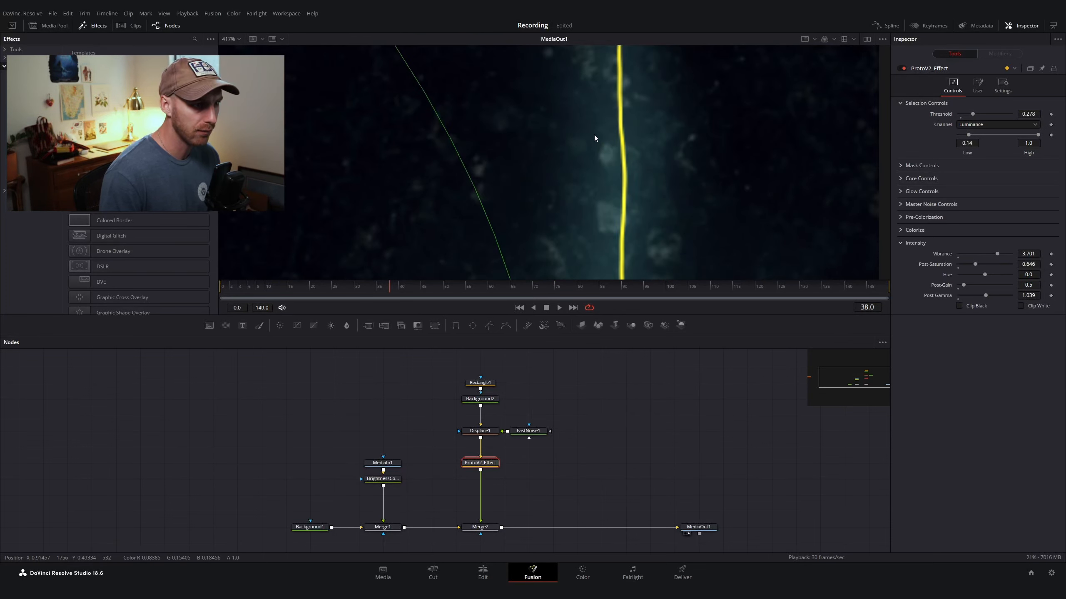
scroll(594, 135, "down", 9)
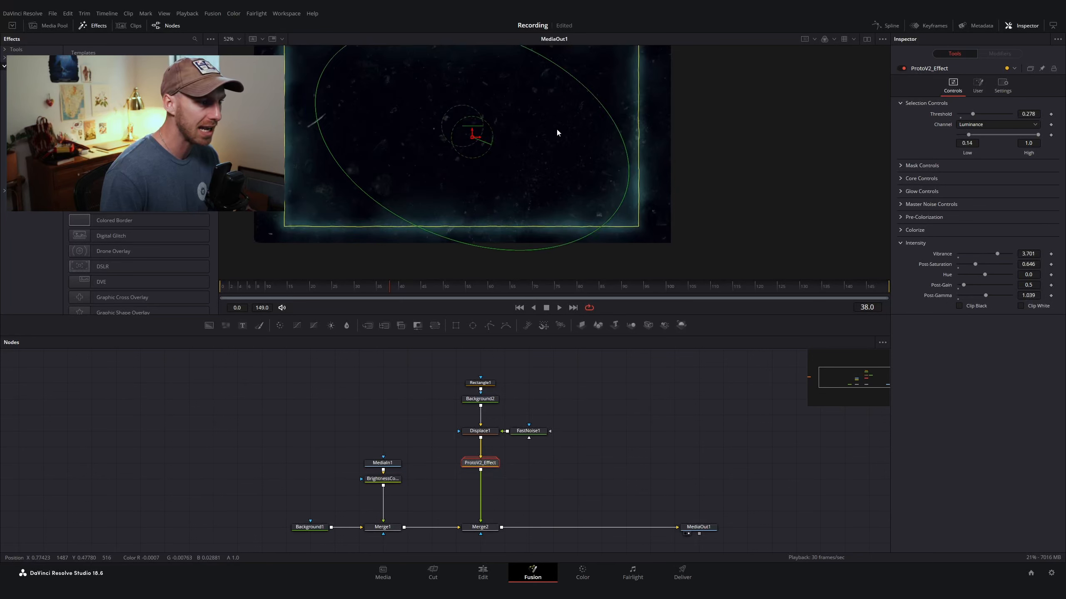
left_click_drag(503, 154, 576, 194)
left_click(238, 39)
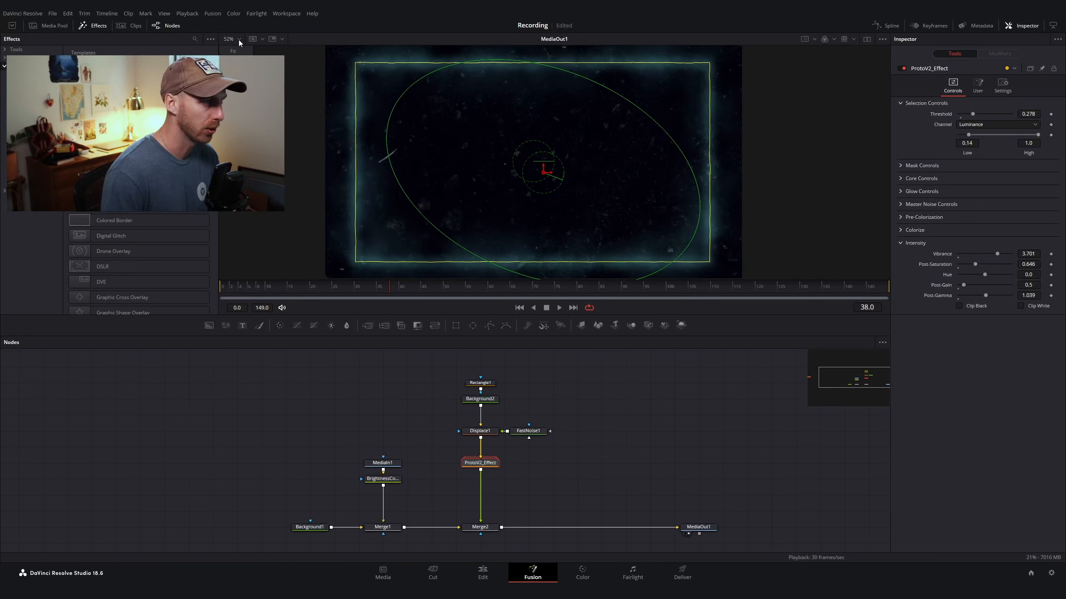
left_click(236, 50)
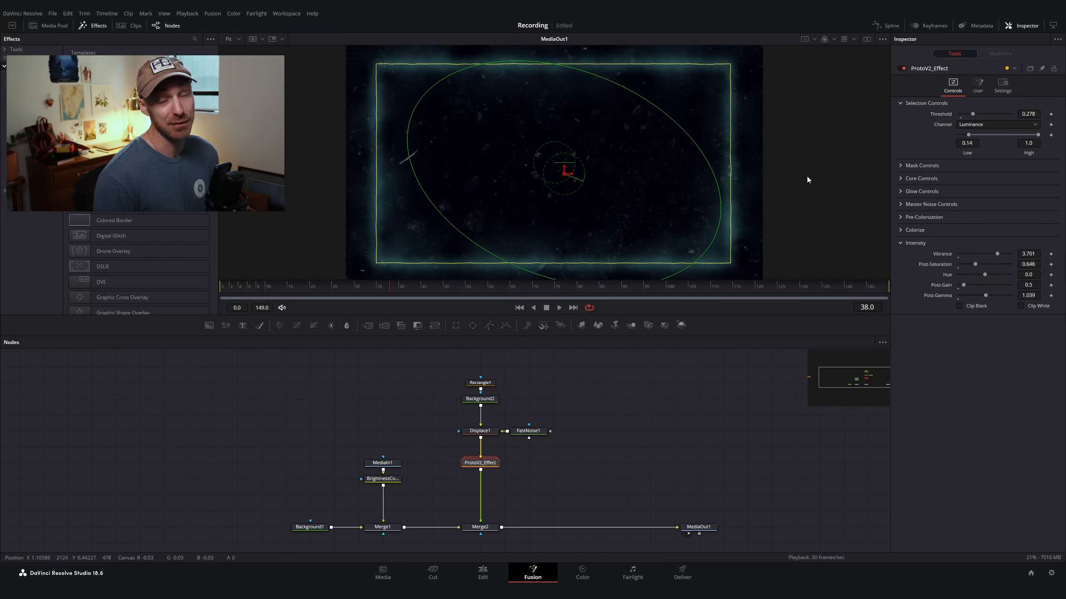
Step: Move the Rectangle1 node higher above Background2 in the node graph
left_click(901, 231)
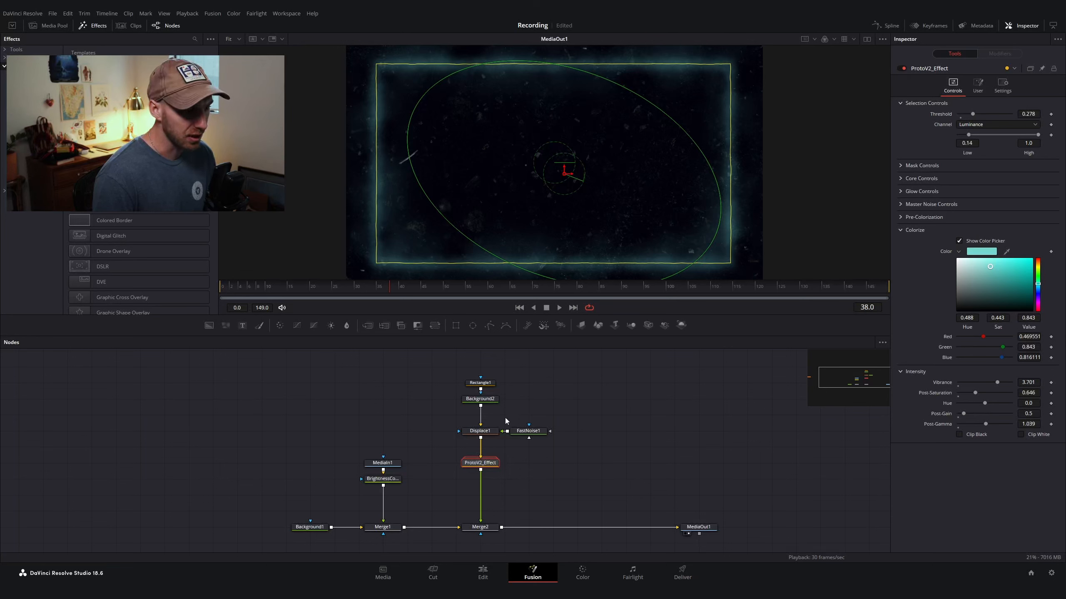
left_click(489, 431)
left_click(492, 402)
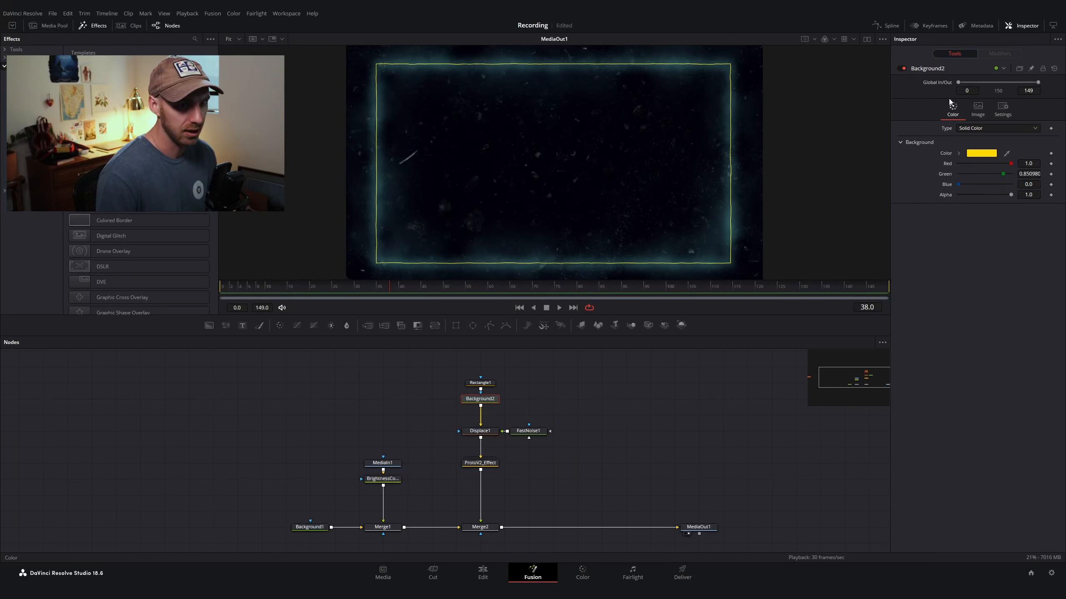
left_click_drag(480, 383, 480, 367)
Step: Rename the Background2 node to MAIN_COLOR
left_click(492, 402)
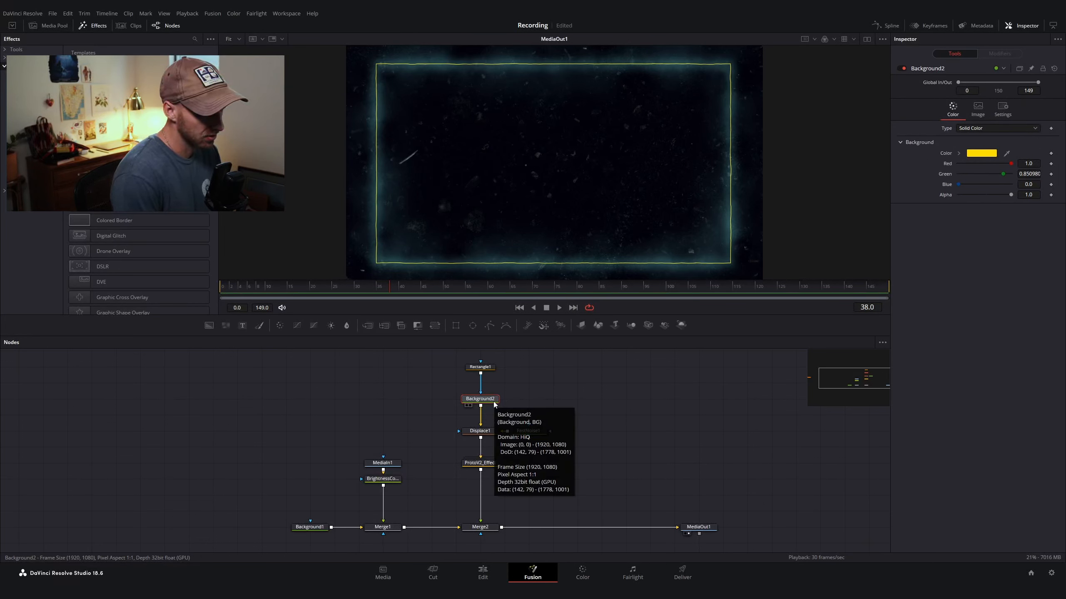
key("F2")
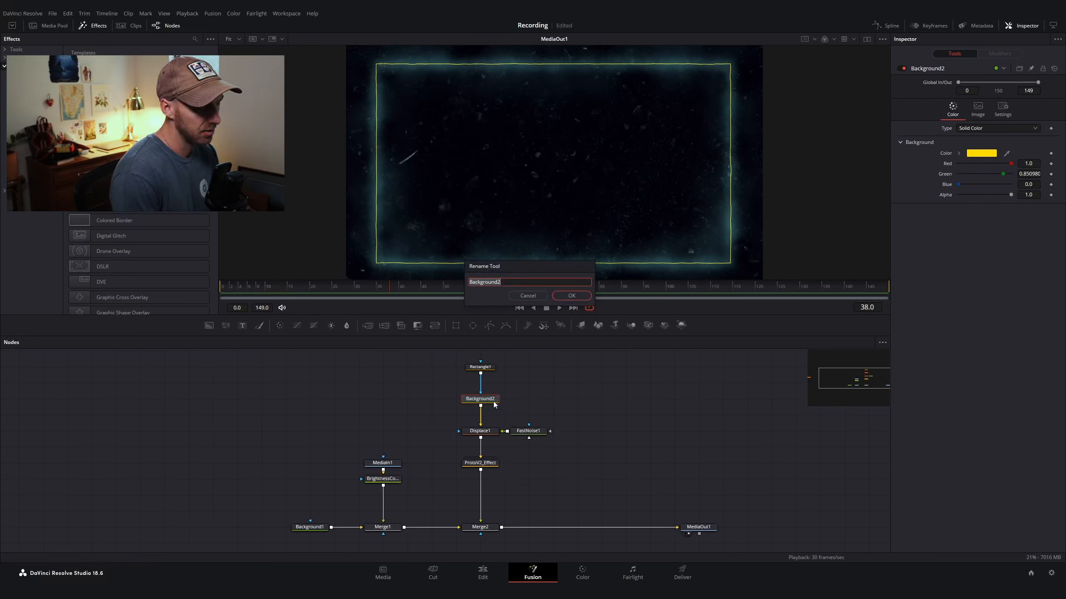
key("BackSpace")
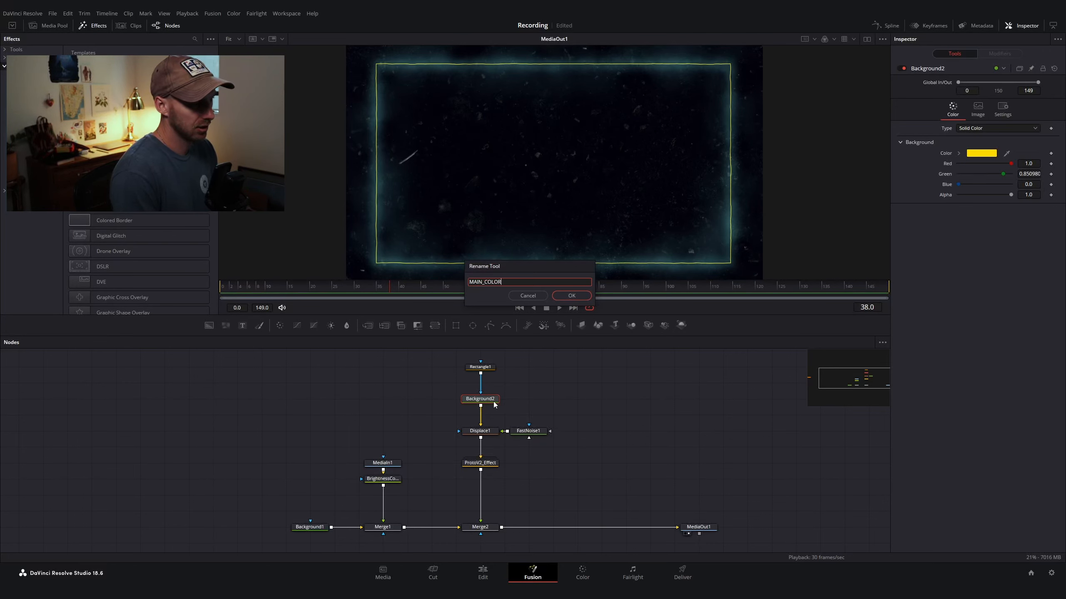
type("MAIN_COLOR")
key("Return")
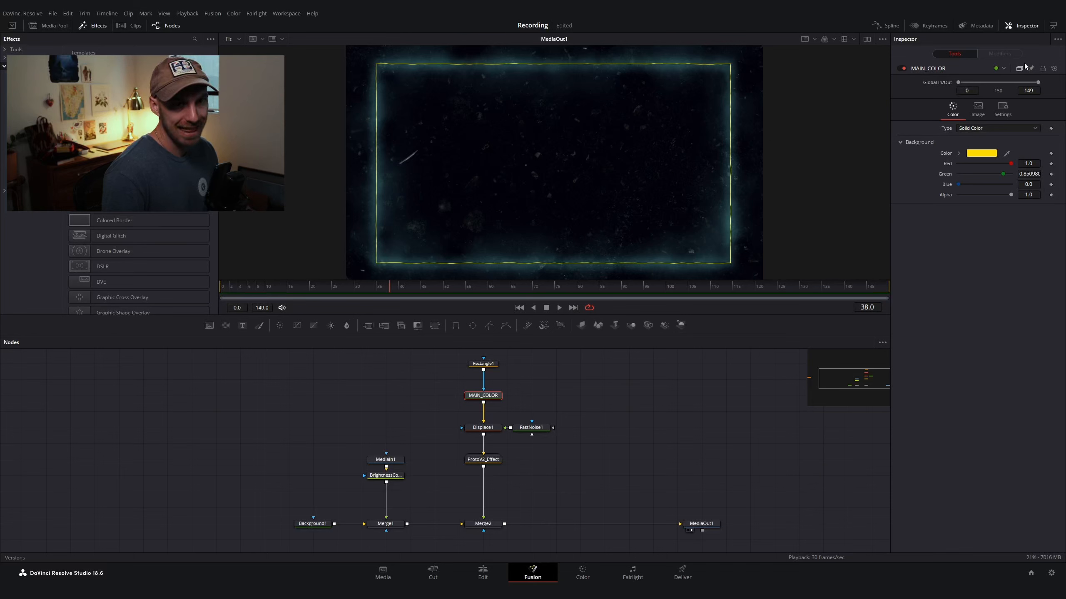
Step: Add expressions to the Red, Green and Blue channels of the ProtoV2_Effect's Colorize color
left_click(491, 464)
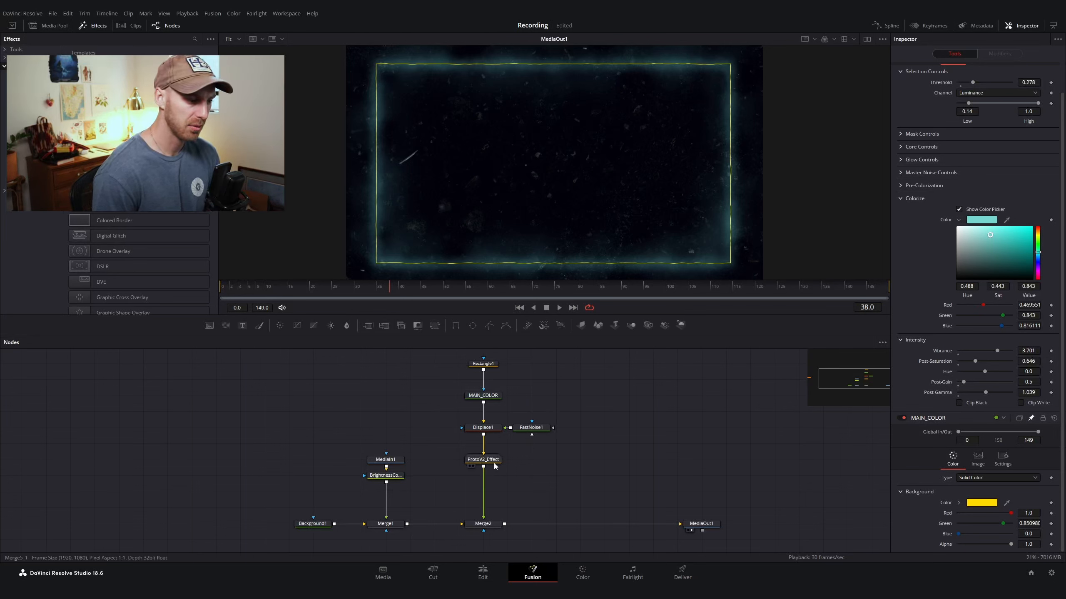
scroll(917, 373, "down", 2)
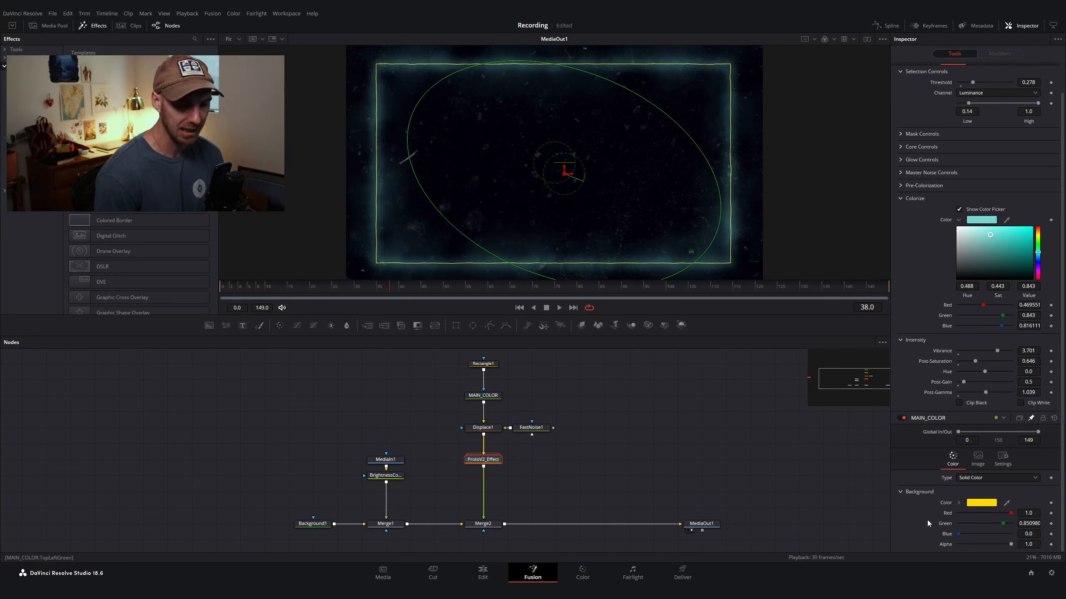
right_click(946, 307)
left_click(910, 303)
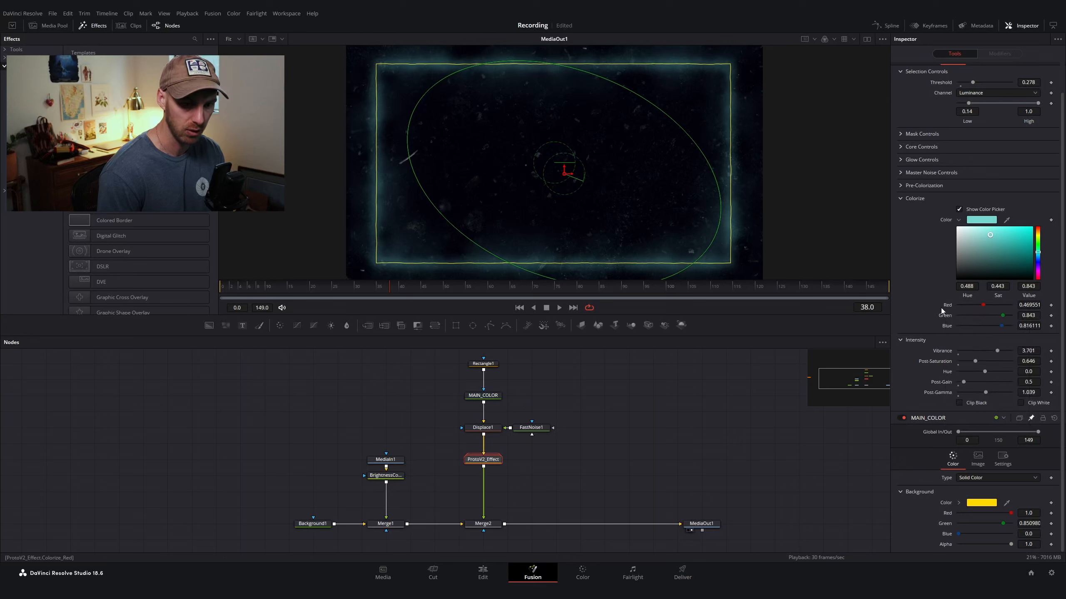
right_click(949, 306)
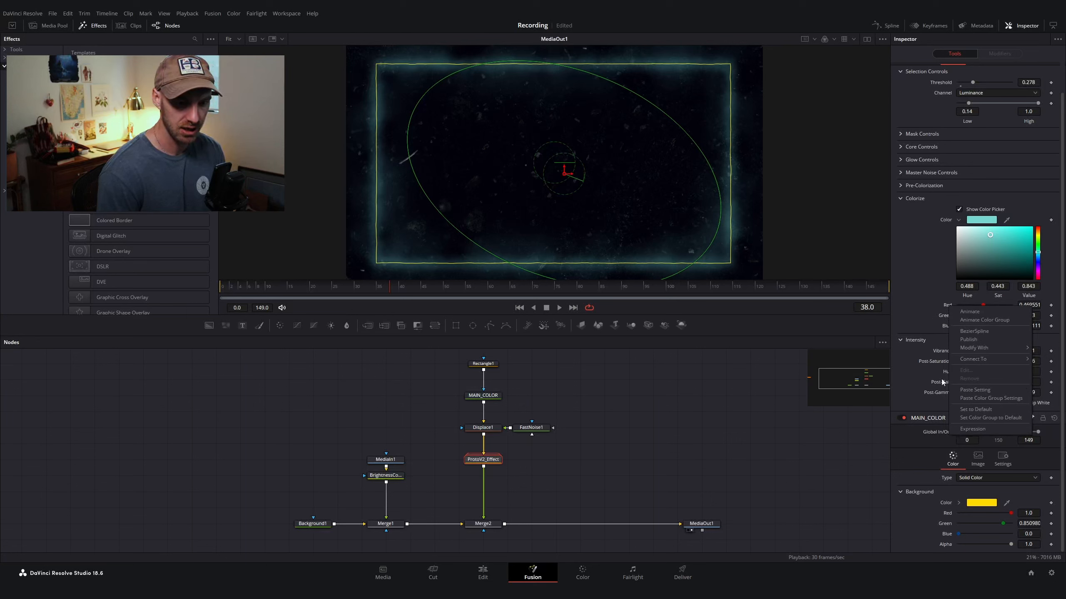
left_click(997, 430)
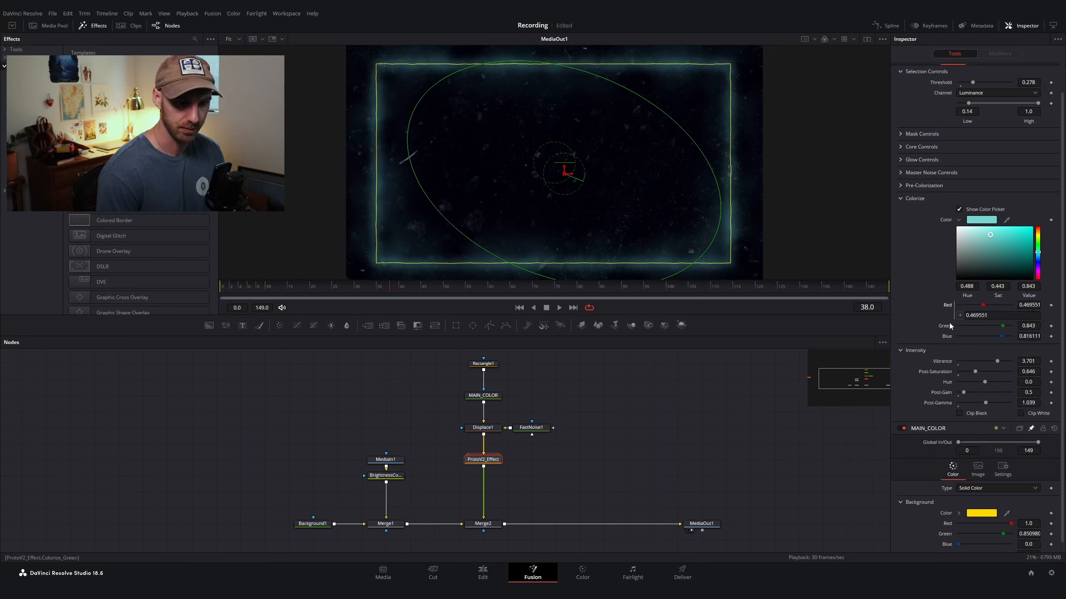
right_click(945, 325)
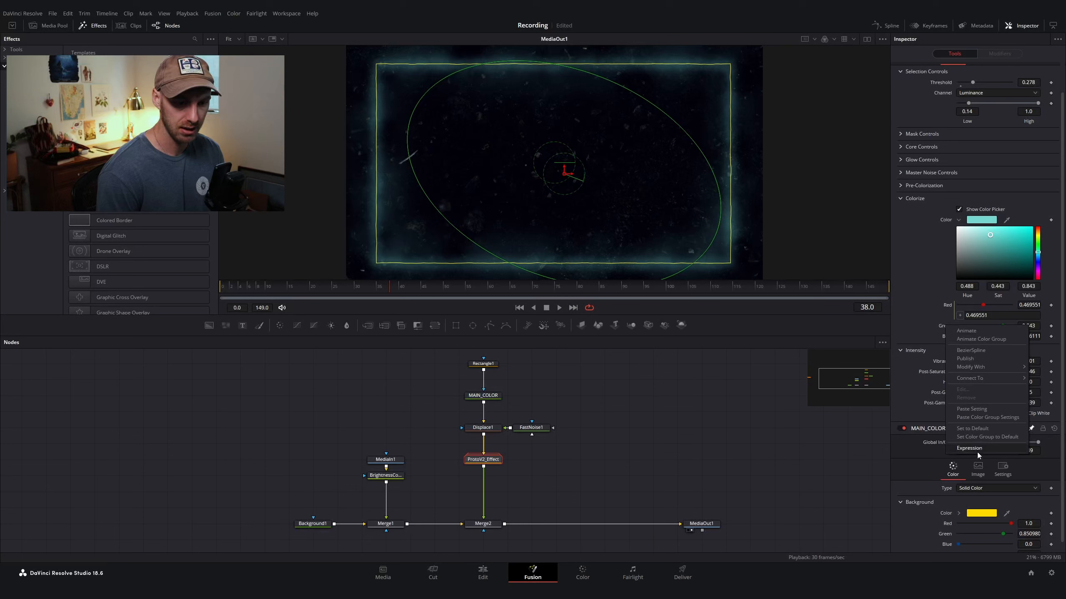
left_click(977, 450)
scroll(944, 336, "down", 1)
right_click(947, 328)
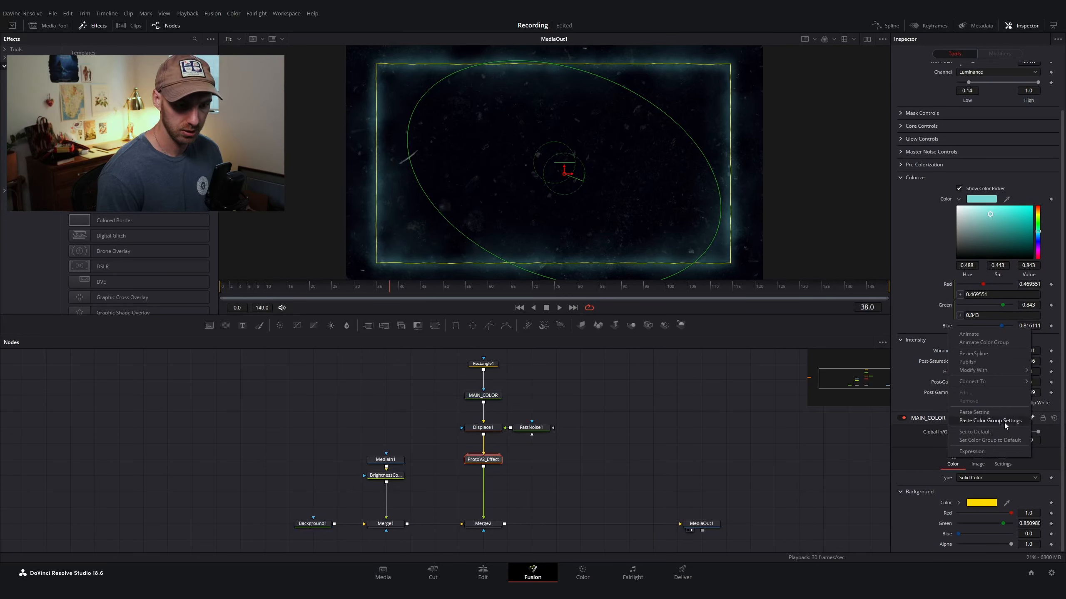
left_click(977, 453)
scroll(970, 283, "down", 1)
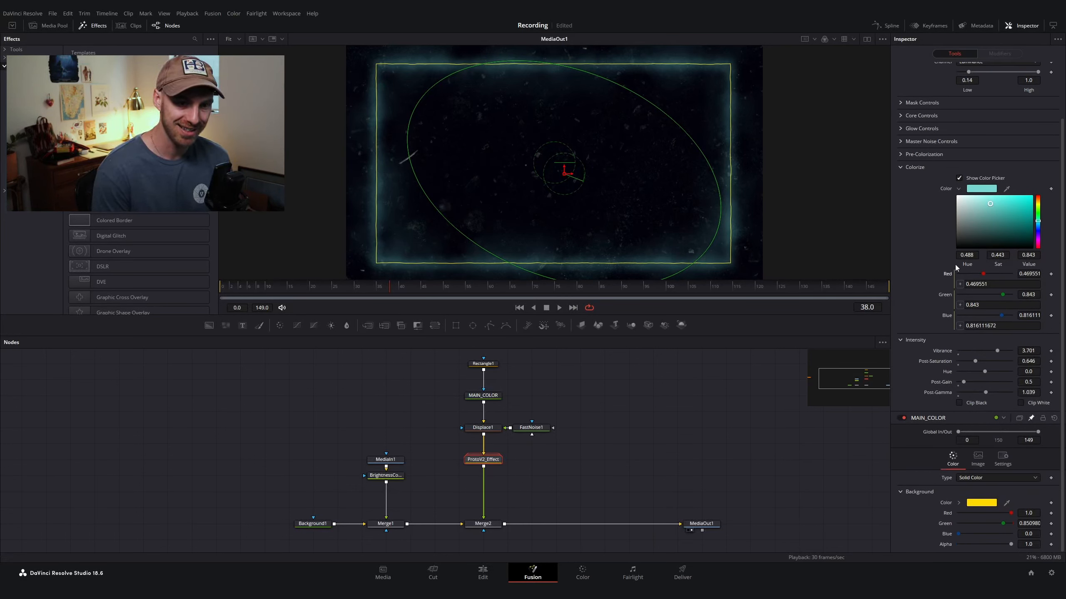
Step: Link the Colorize Red, Green and Blue expressions to MAIN_COLOR's Red, Green and Blue values
left_click_drag(958, 285, 947, 514)
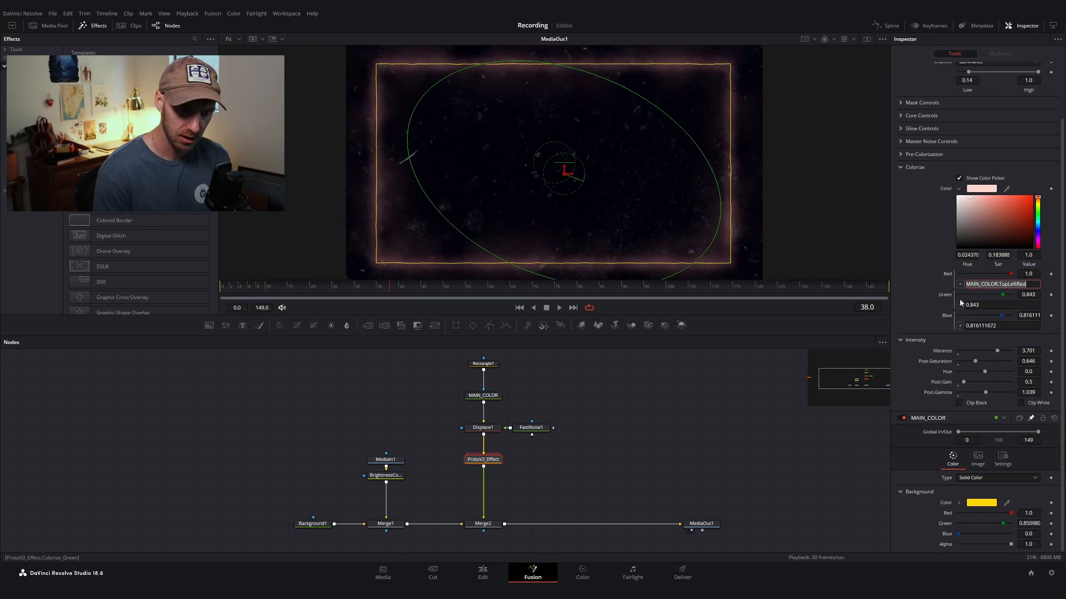
left_click_drag(960, 307, 946, 524)
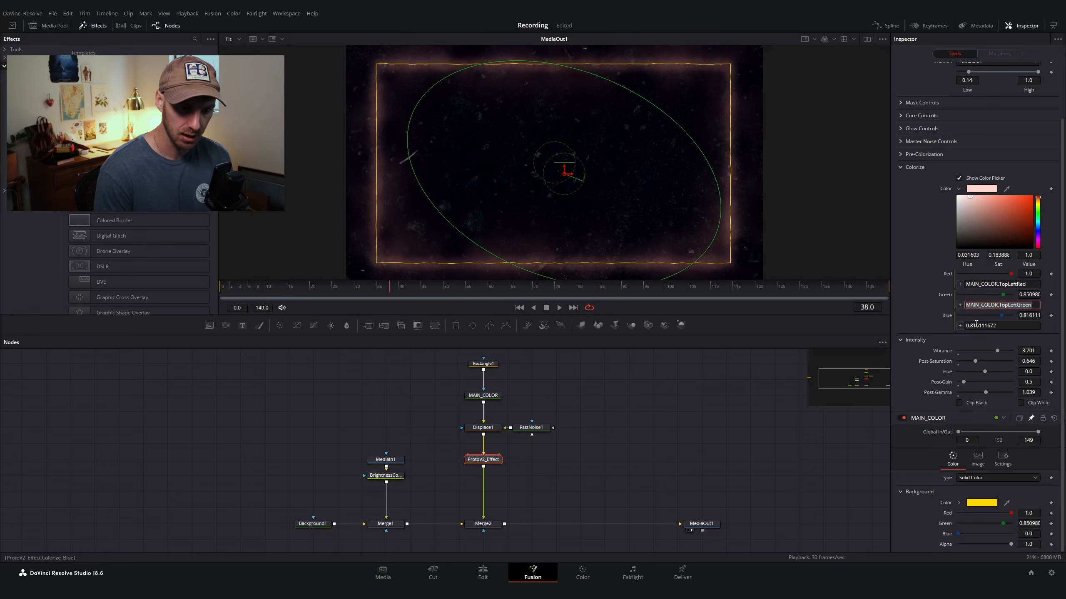
left_click_drag(959, 326, 946, 535)
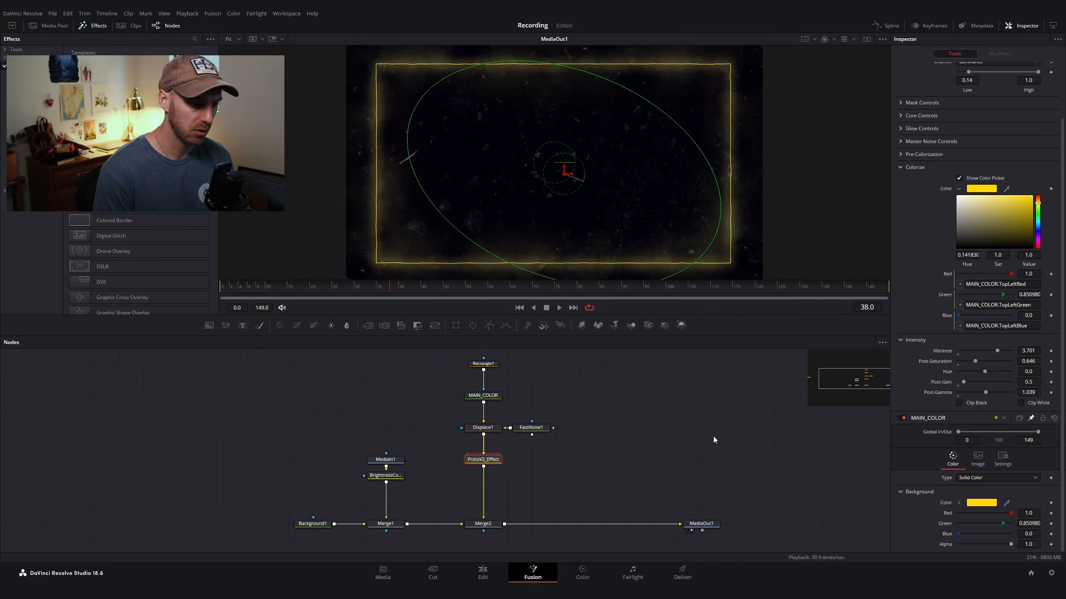
left_click(972, 503)
left_click_drag(604, 290, 537, 275)
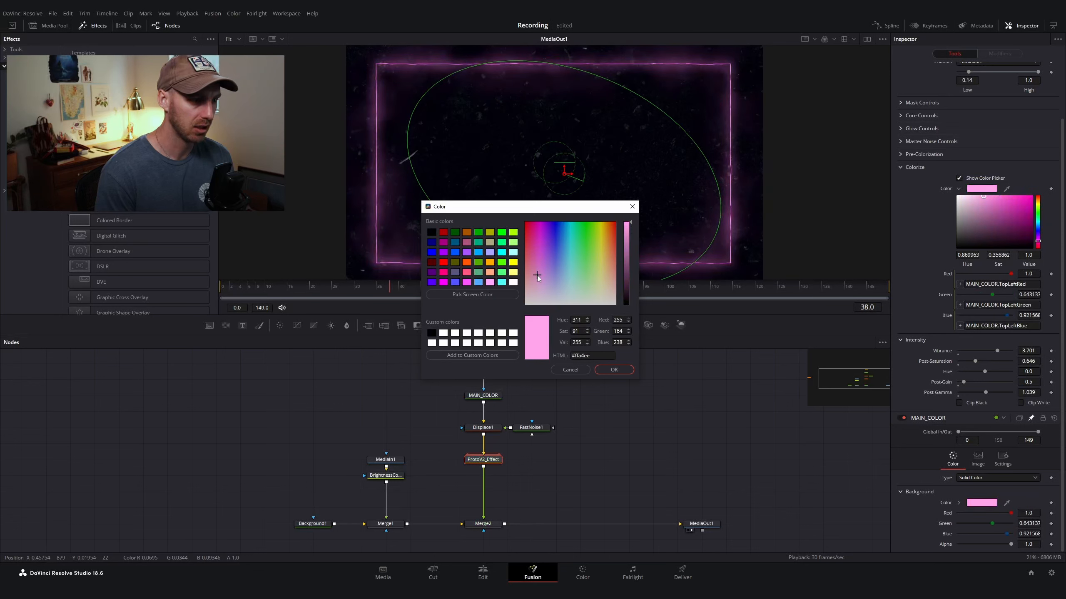
left_click(571, 370)
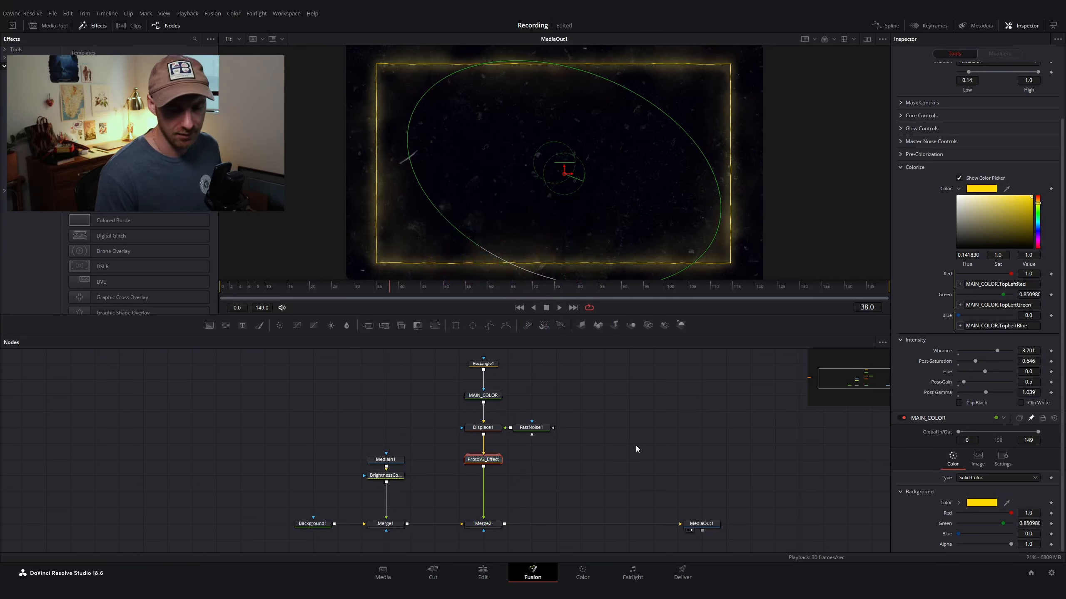
Step: Deselect all nodes and save the project
left_click(693, 456)
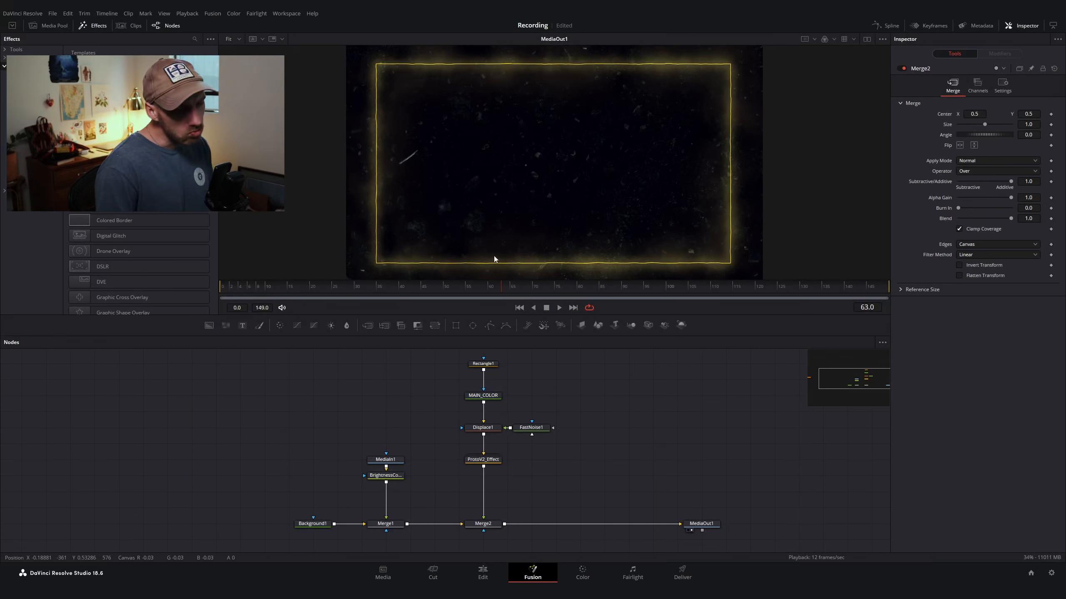
key("ctrl+s")
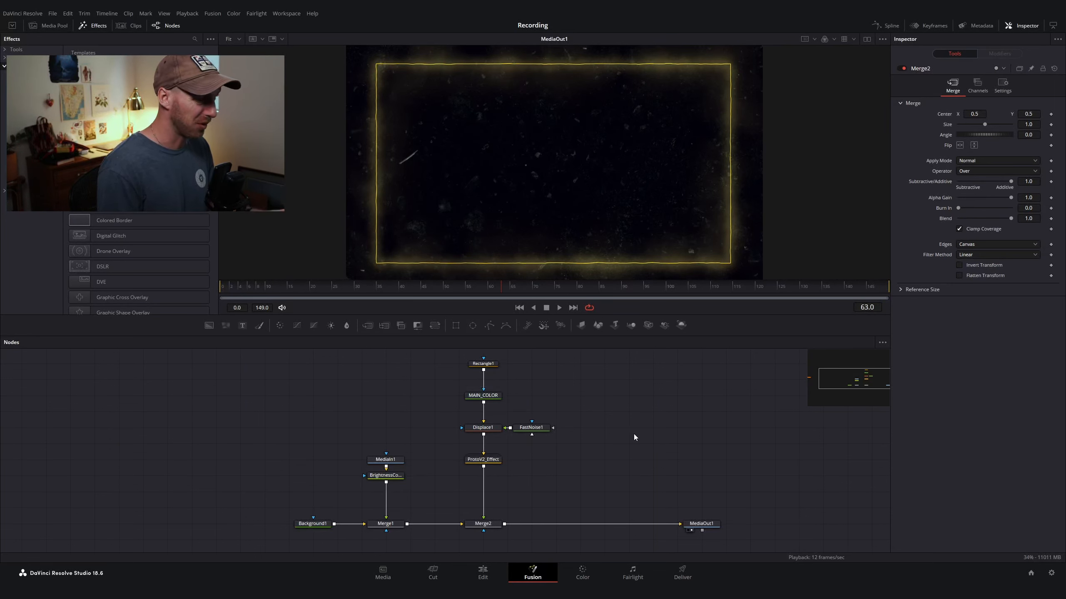
key("shift+space")
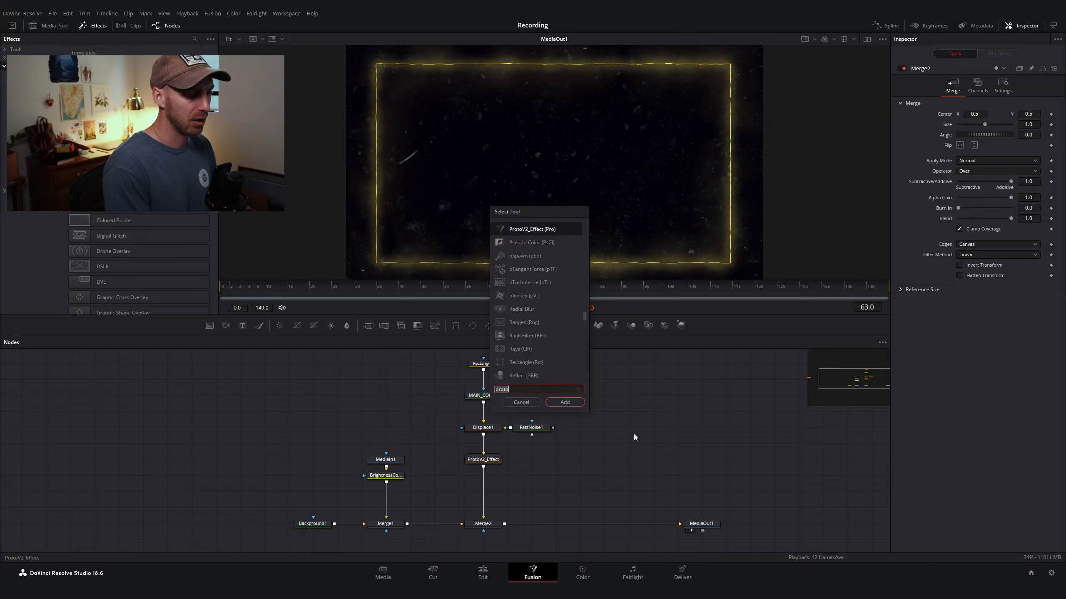
type("fast")
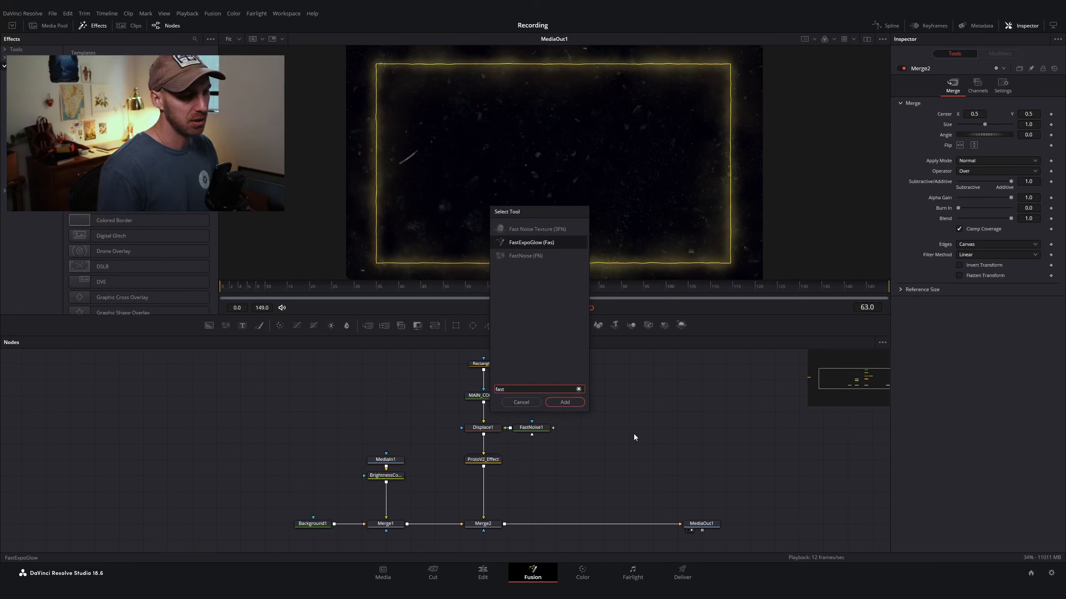
key("Return")
key("1")
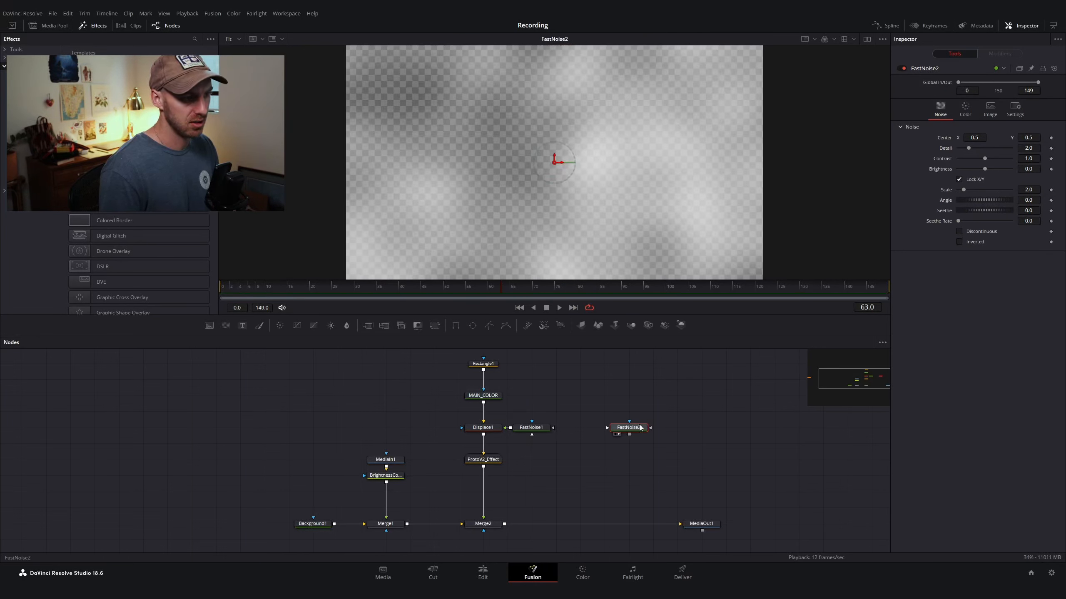
left_click(456, 325)
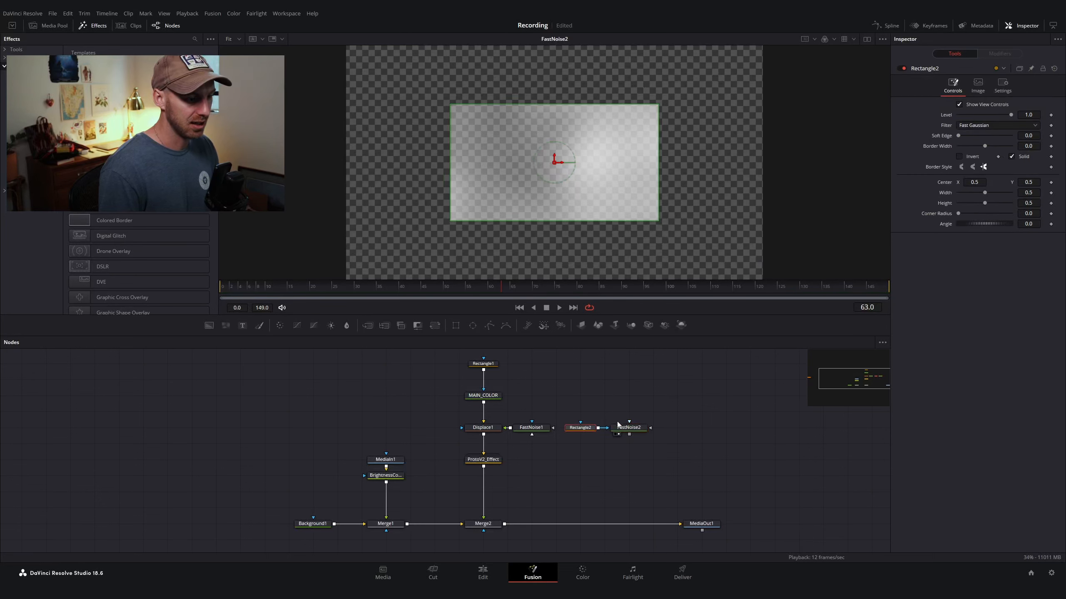
left_click_drag(592, 434, 639, 385)
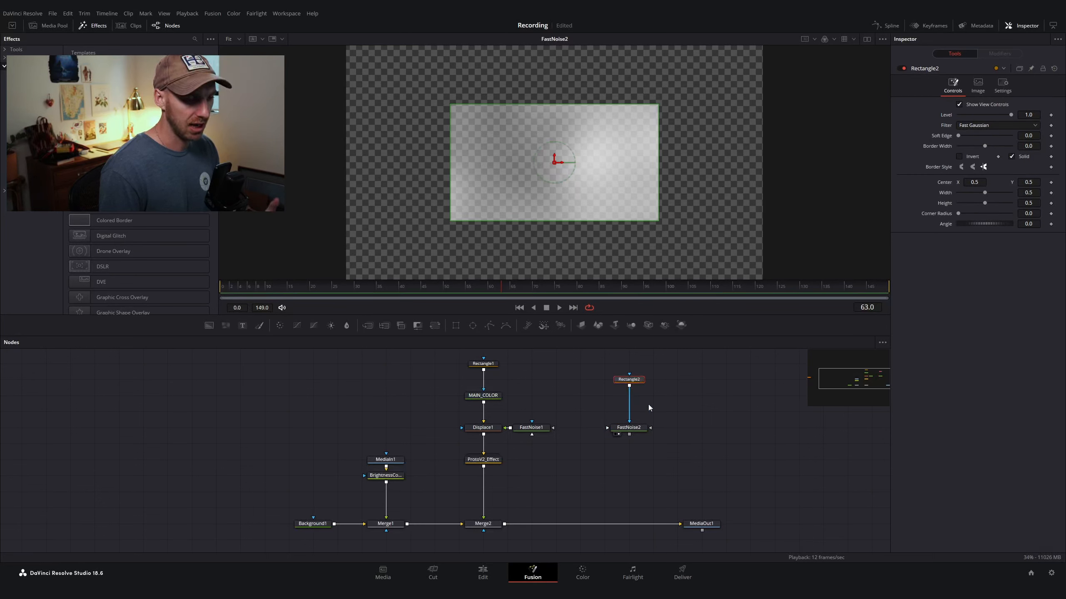
left_click(1011, 157)
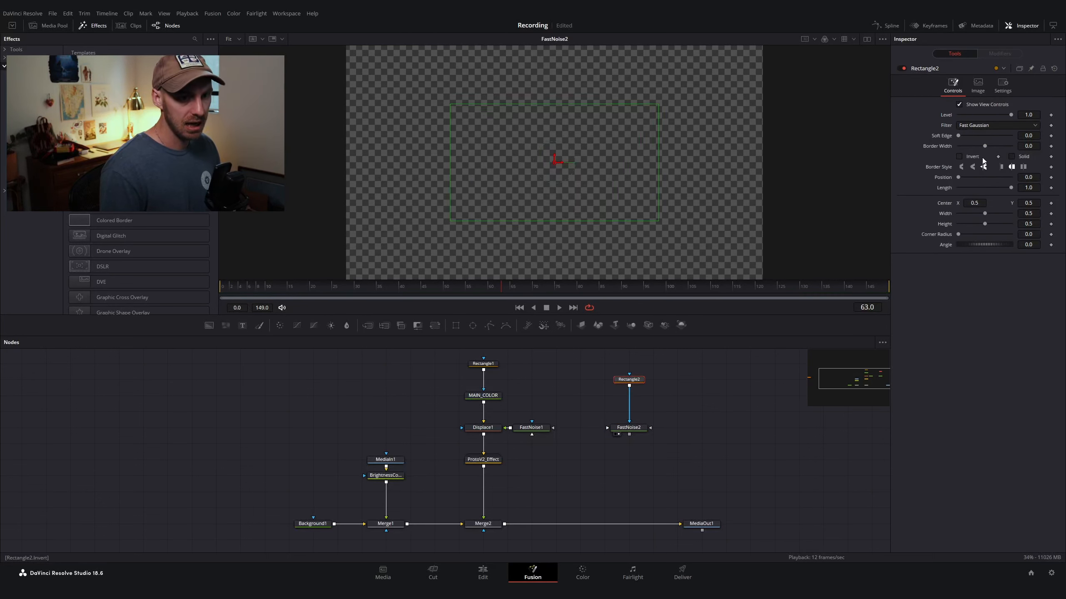
mouse_move(984, 146)
left_mouse_down()
mouse_move(997, 147)
mouse_move(980, 135)
left_mouse_up()
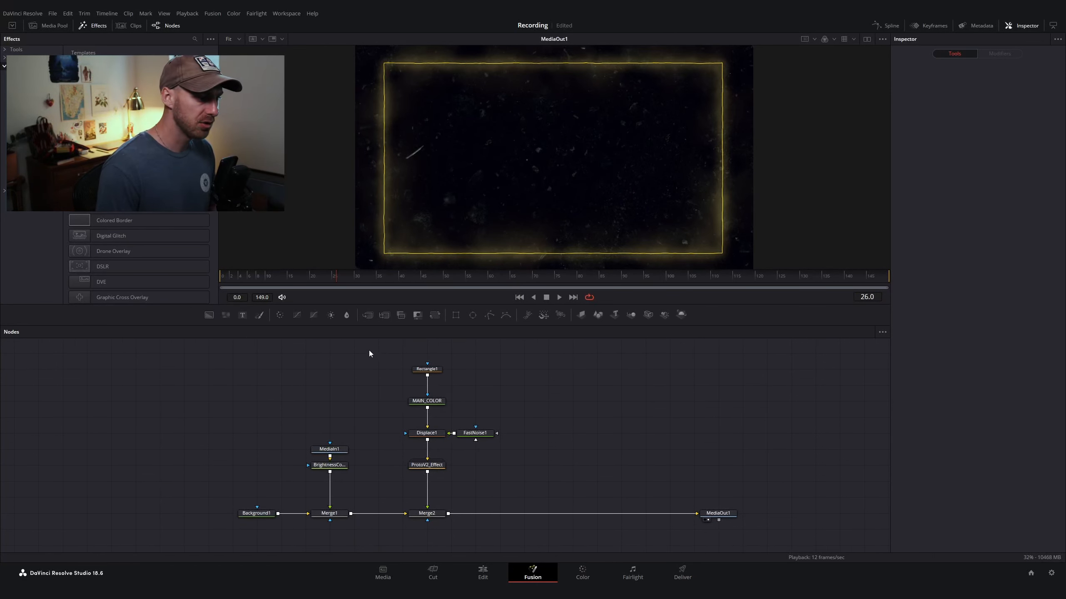
Step: Select Rectangle1, MAIN_COLOR, Displace1 and FastNoise1 and paste them as instances to the right in the node graph
left_click_drag(362, 346, 538, 446)
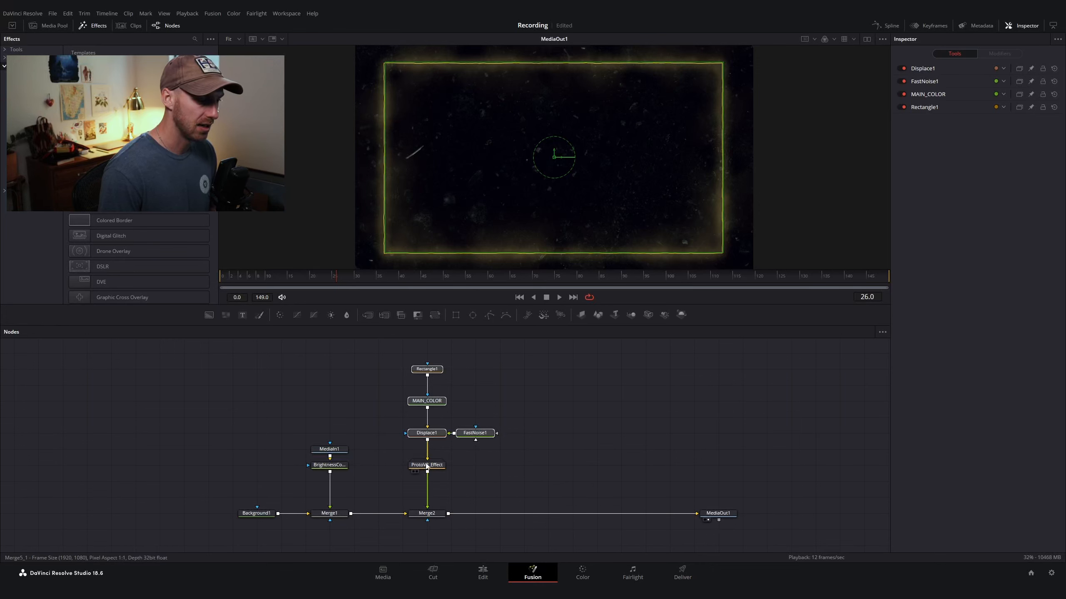
scroll(534, 405, "right", 5)
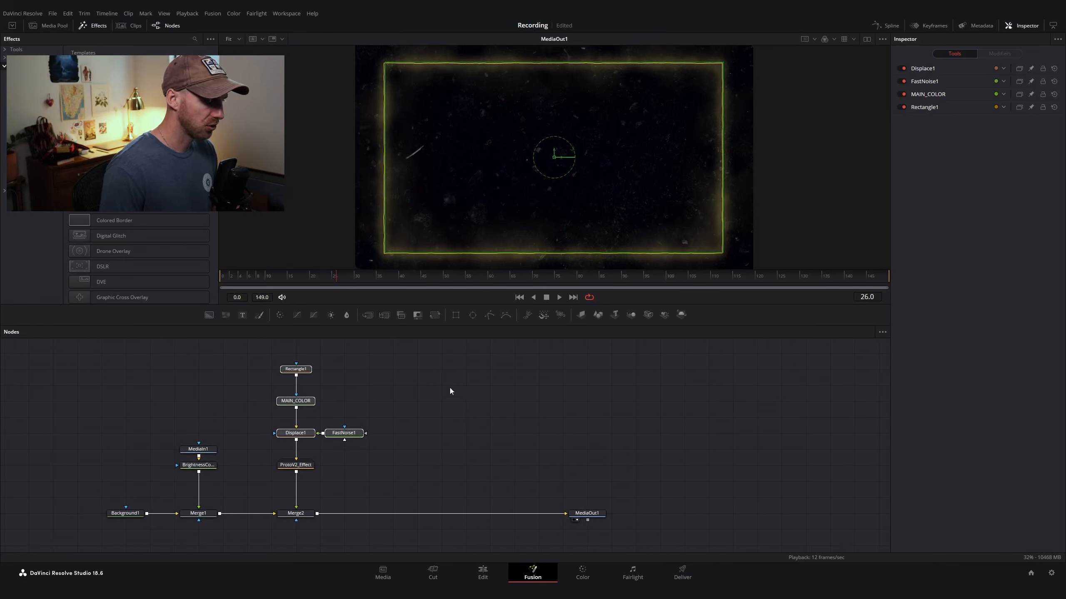
left_click(432, 390)
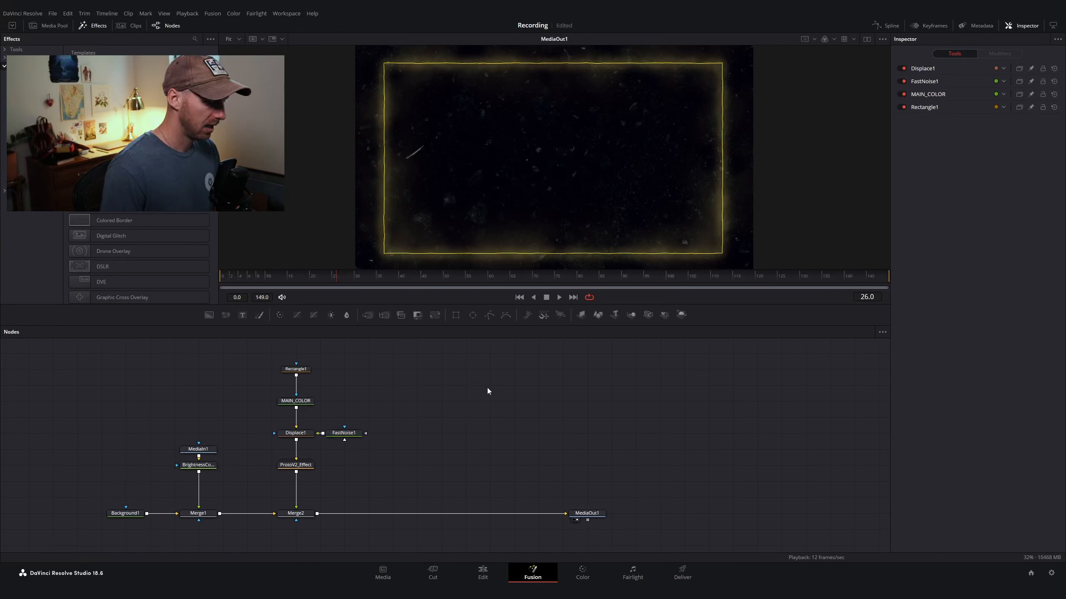
key("ctrl+shift+v")
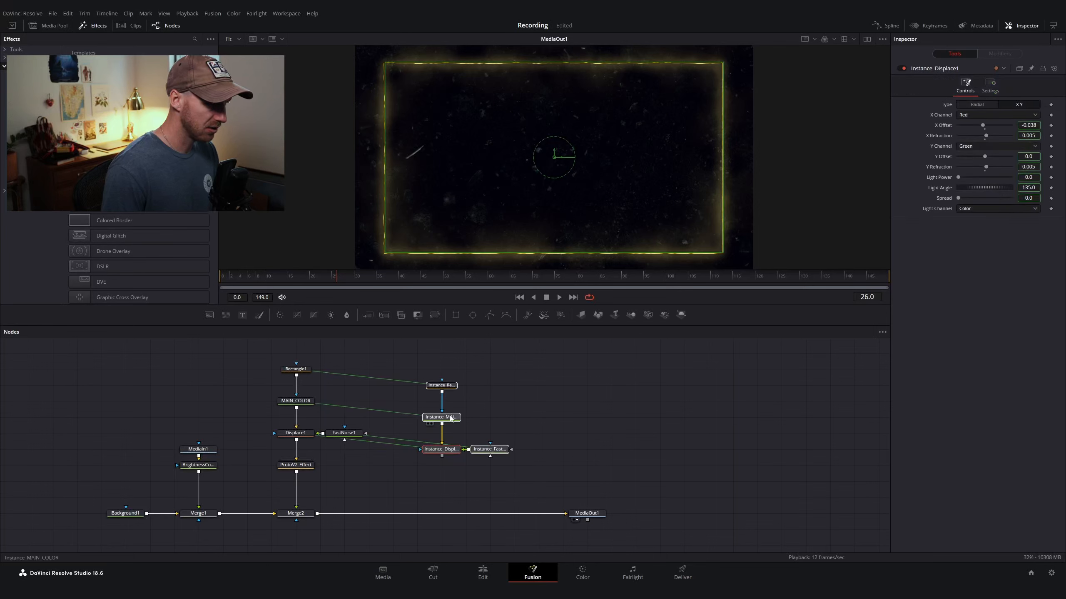
left_click_drag(454, 424, 456, 408)
right_click(491, 402)
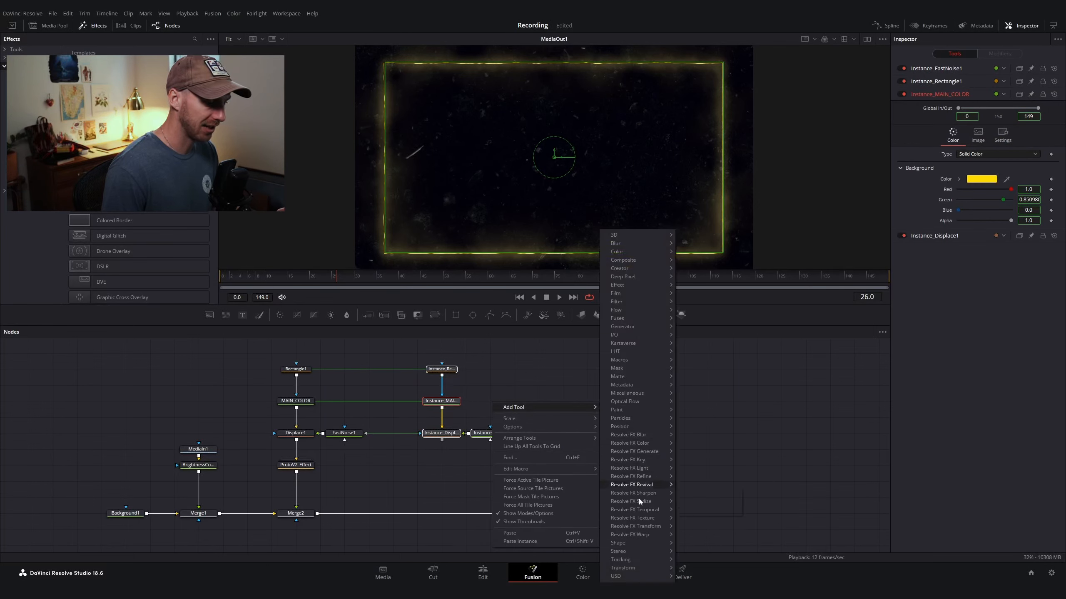
left_click(478, 378)
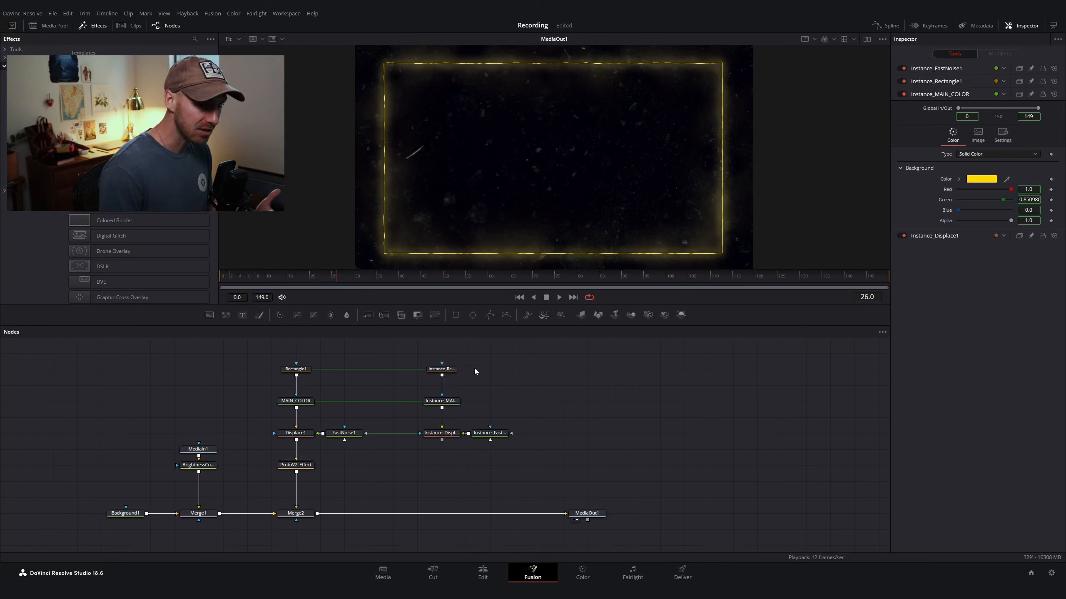
Step: Try narrowing Rectangle1's width to about 0.479 and the instance's width to 0.725, then undo the width changes
left_click(294, 371)
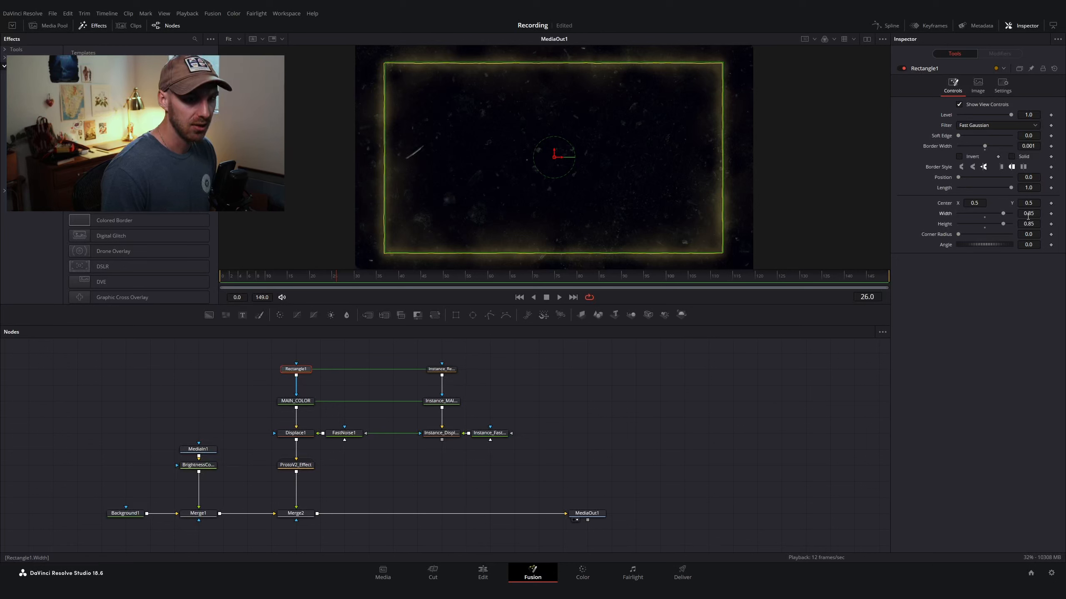
mouse_move(1028, 215)
left_mouse_down()
mouse_move(990, 215)
mouse_move(1014, 214)
left_mouse_up()
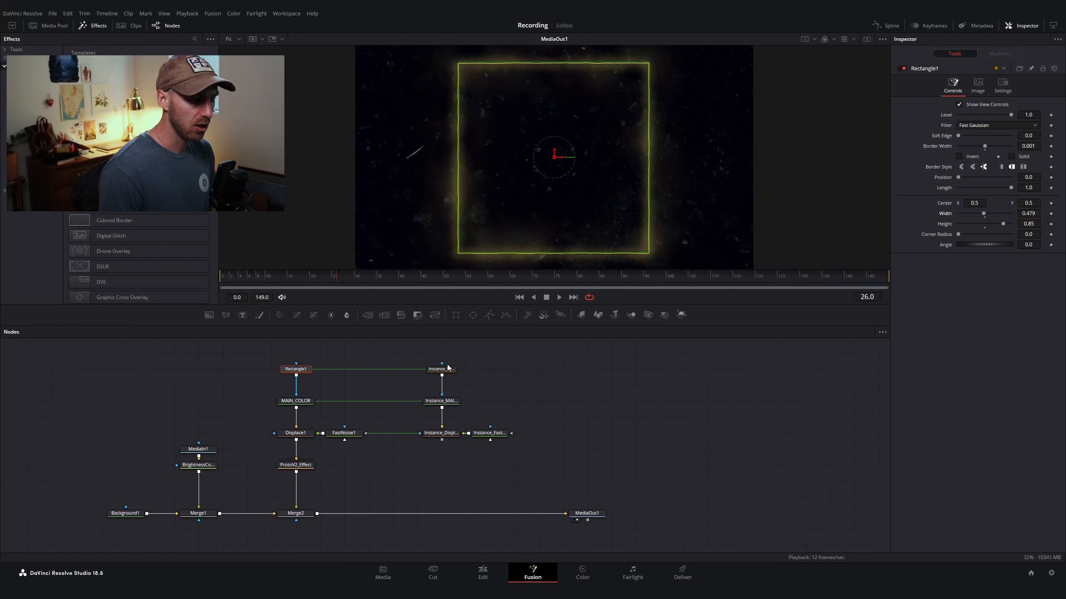
left_click(444, 371)
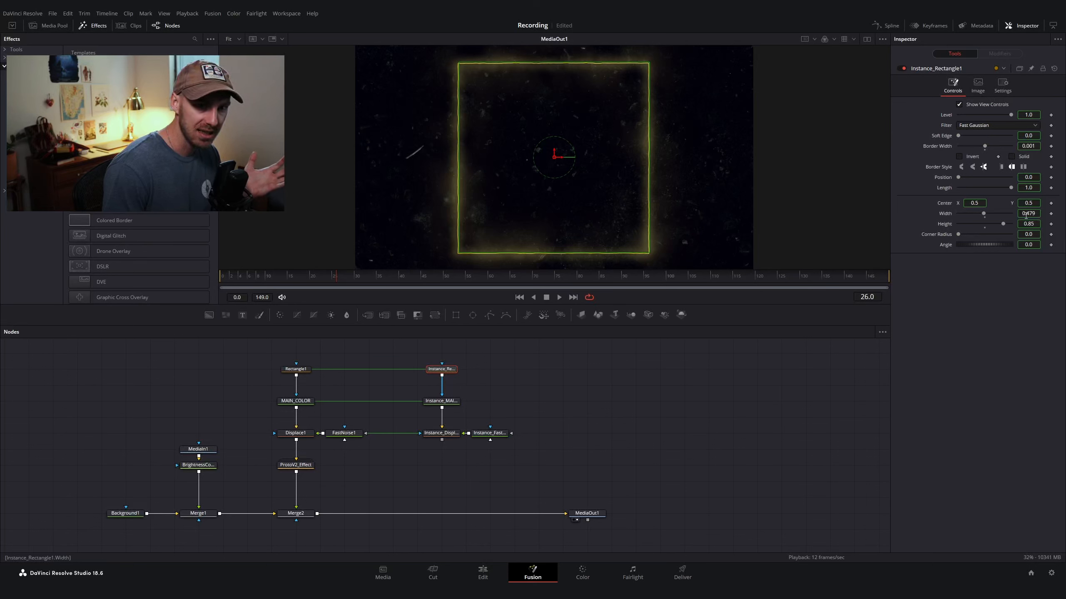
left_click_drag(1041, 215, 1063, 215)
left_click_drag(989, 213, 996, 213)
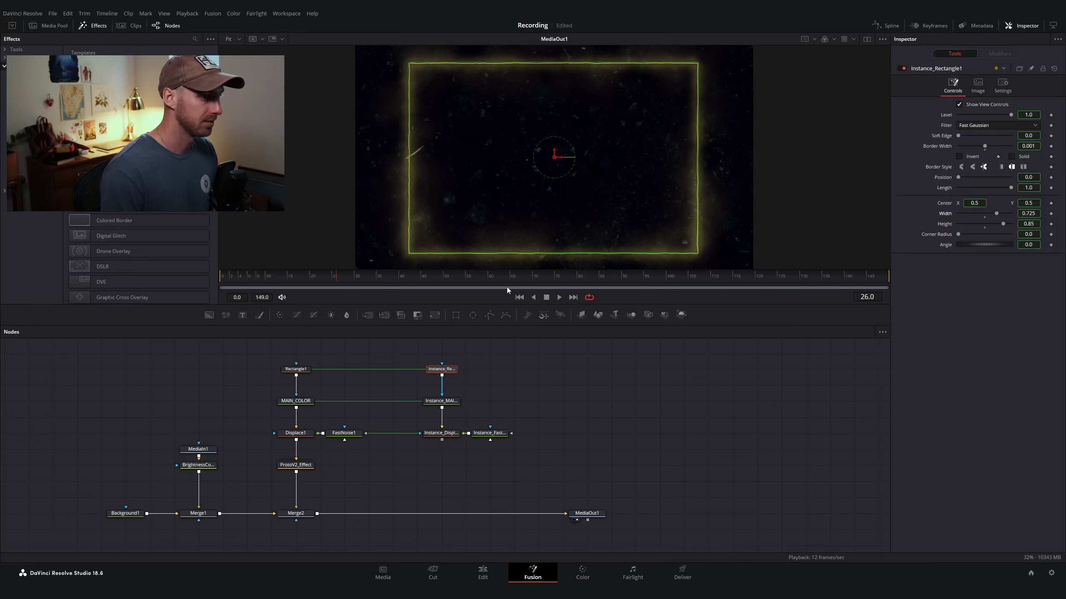
key("ctrl+z")
key("ctrl+z")
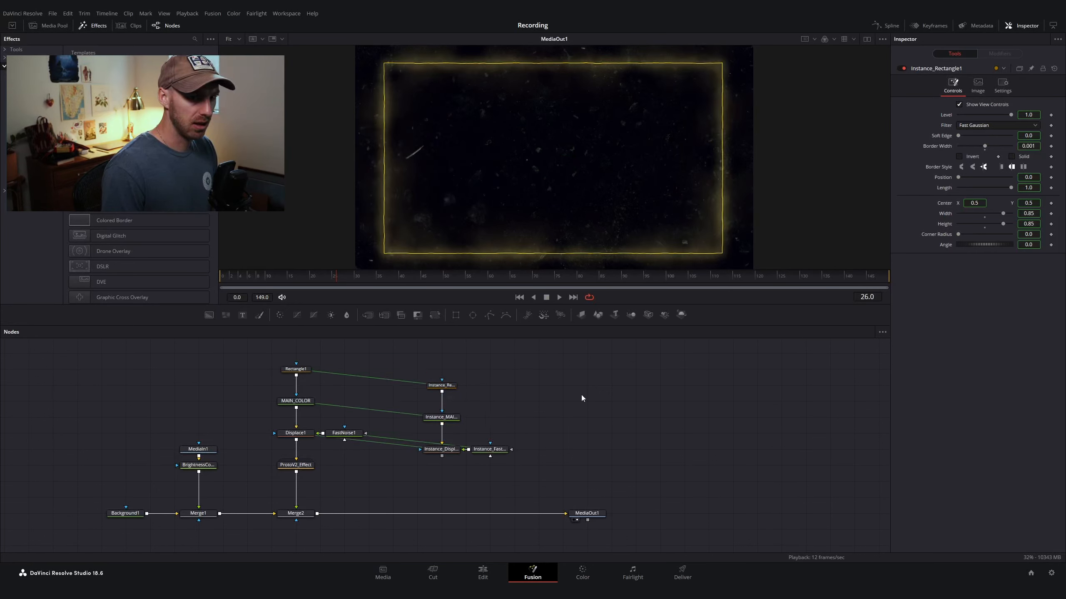
key("ctrl+shift+z")
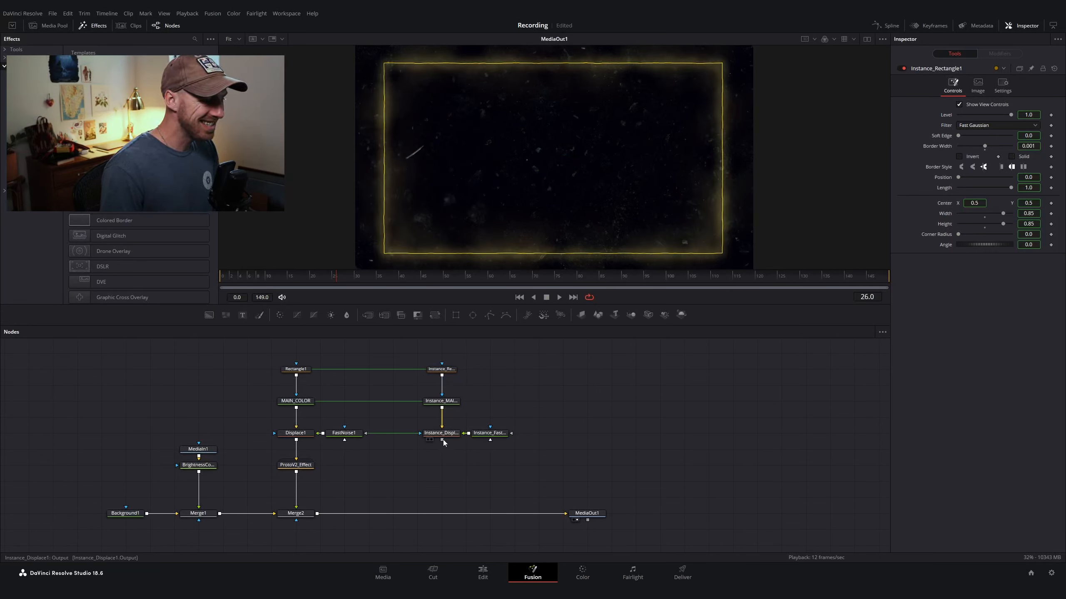
Step: Merge the Instance_Displace1 output into the main chain between Merge2 and MediaOut1
left_click_drag(443, 439, 318, 517)
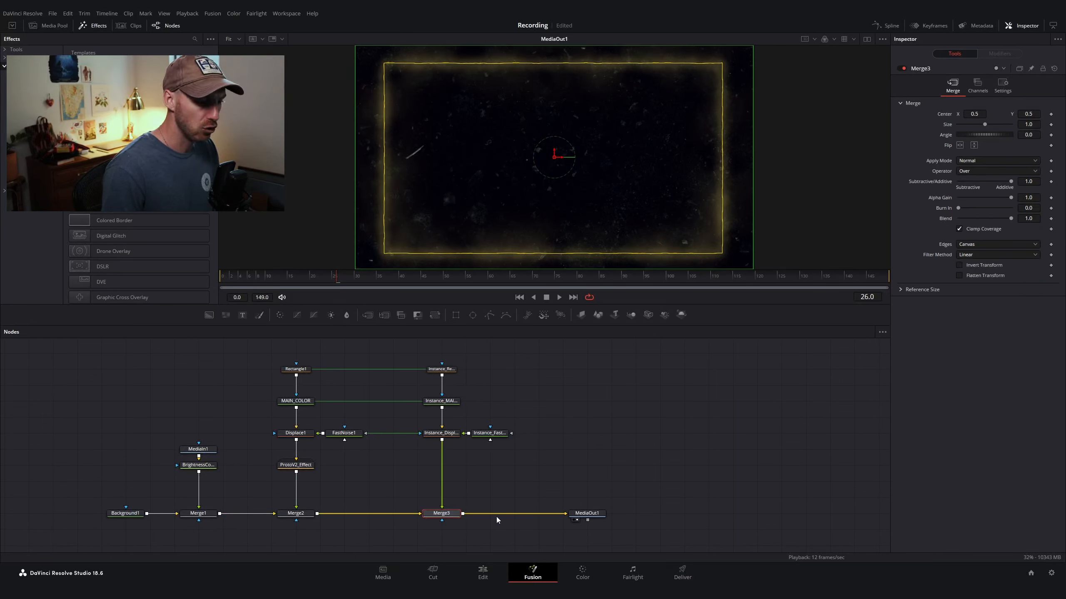
Step: Rearrange the instance nodes, moving Instance_Displace1 and Instance_FastNoise1 down and Instance_Rectangle1 up above the main chain
left_click(585, 513)
scroll(581, 500, "left", 3)
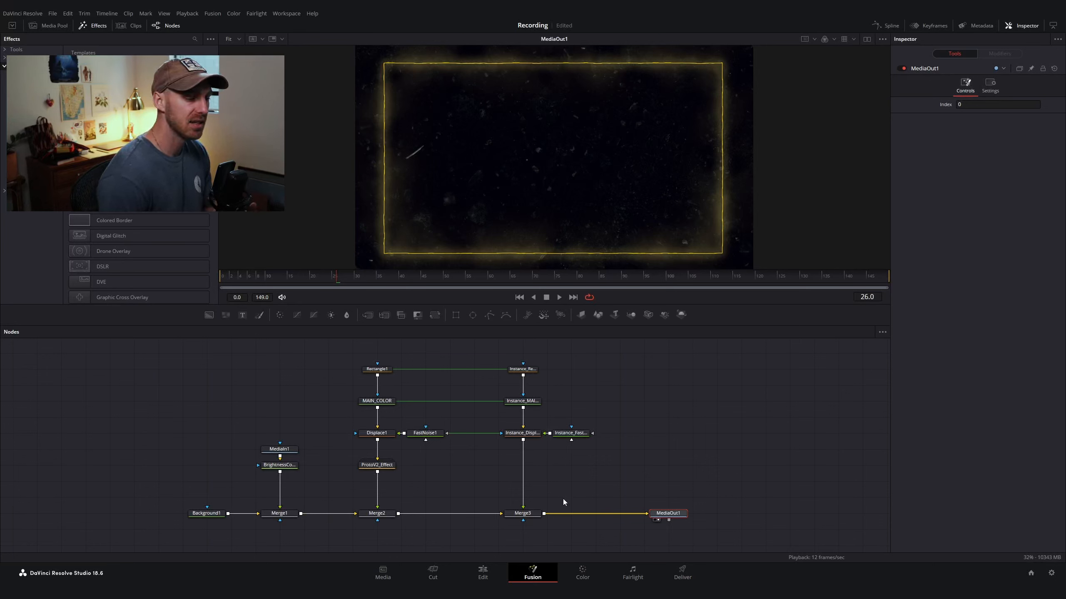
left_click(579, 403)
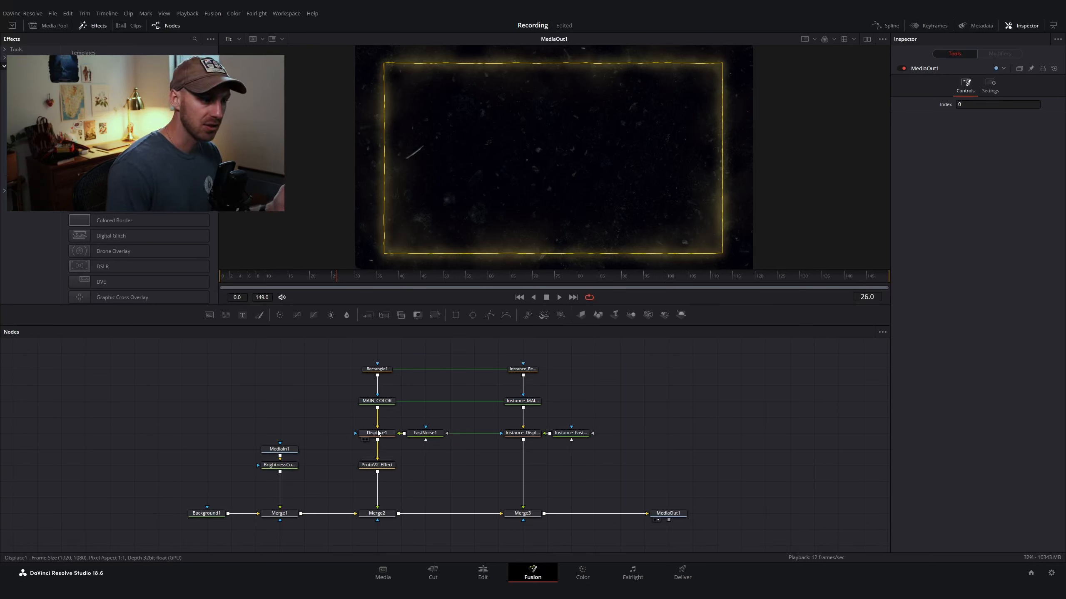
mouse_move(378, 432)
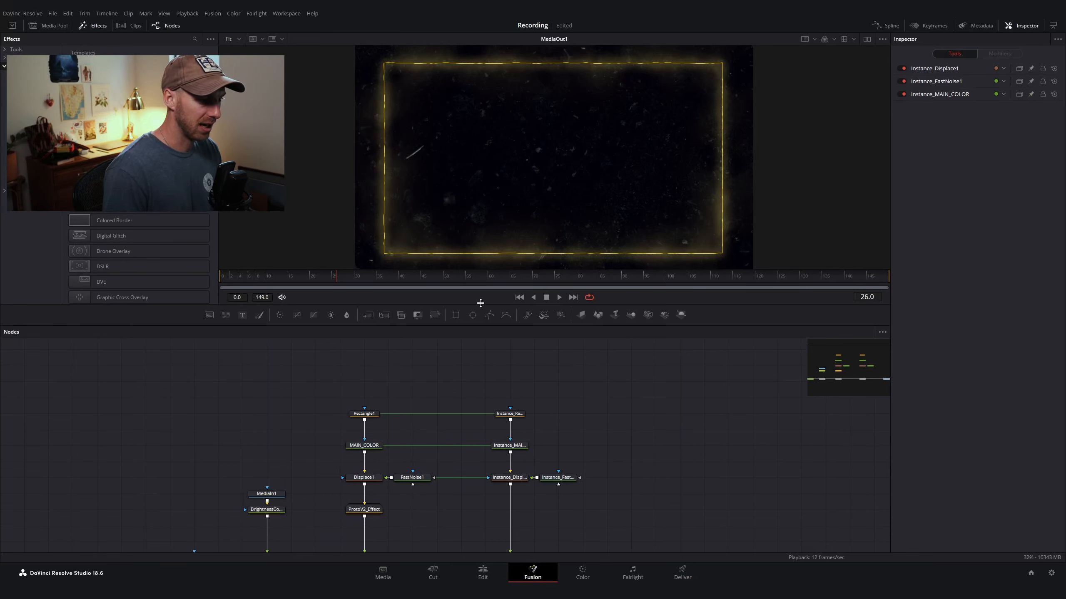
left_click_drag(481, 302, 476, 267)
left_click_drag(467, 437, 598, 453)
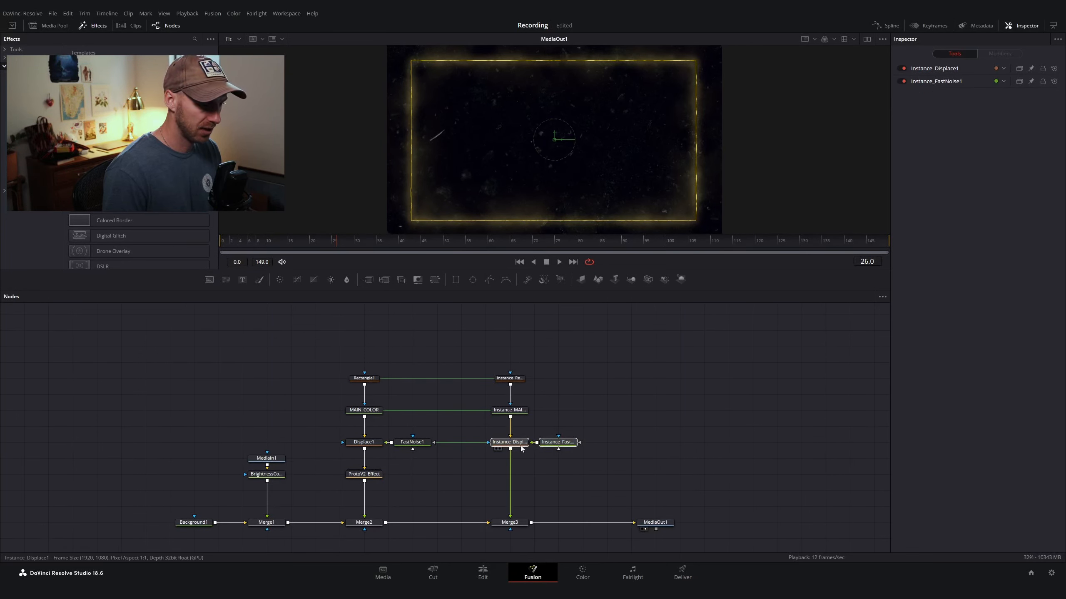
left_click_drag(521, 448, 521, 481)
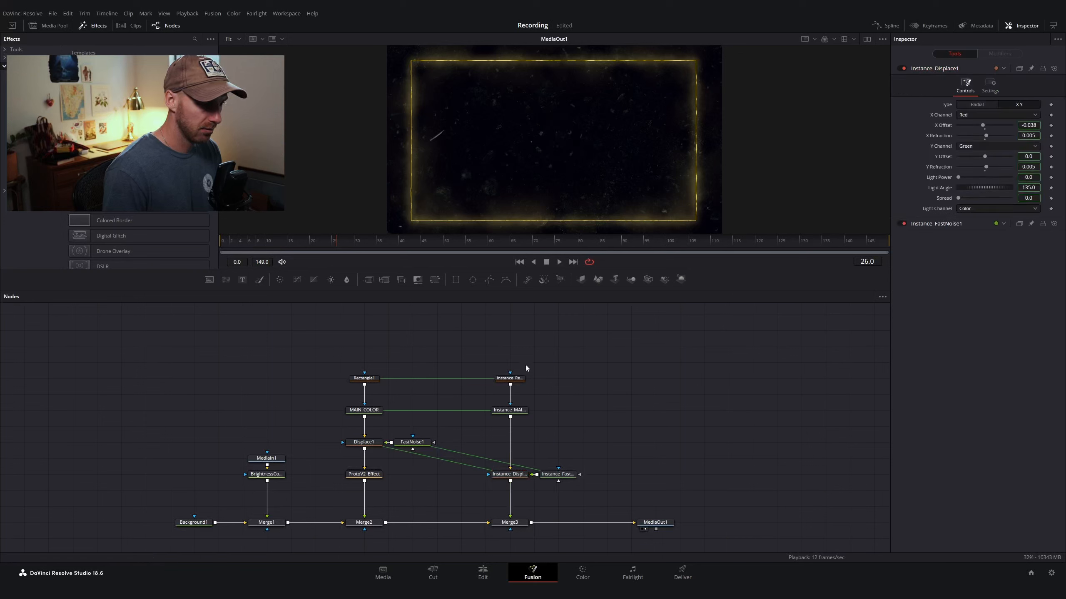
left_click_drag(475, 349, 512, 446)
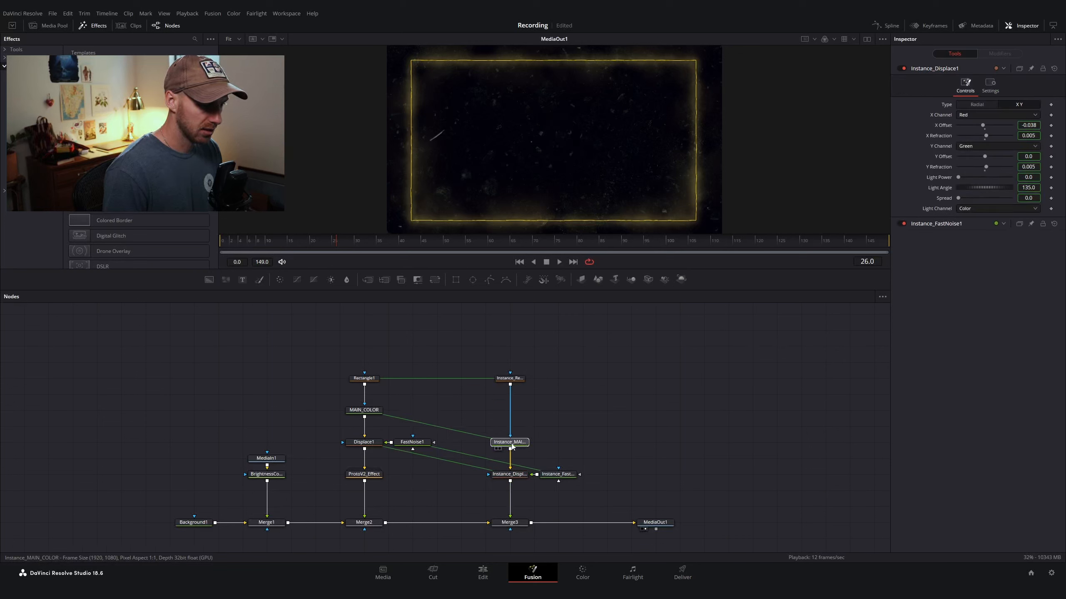
left_click_drag(510, 380, 511, 335)
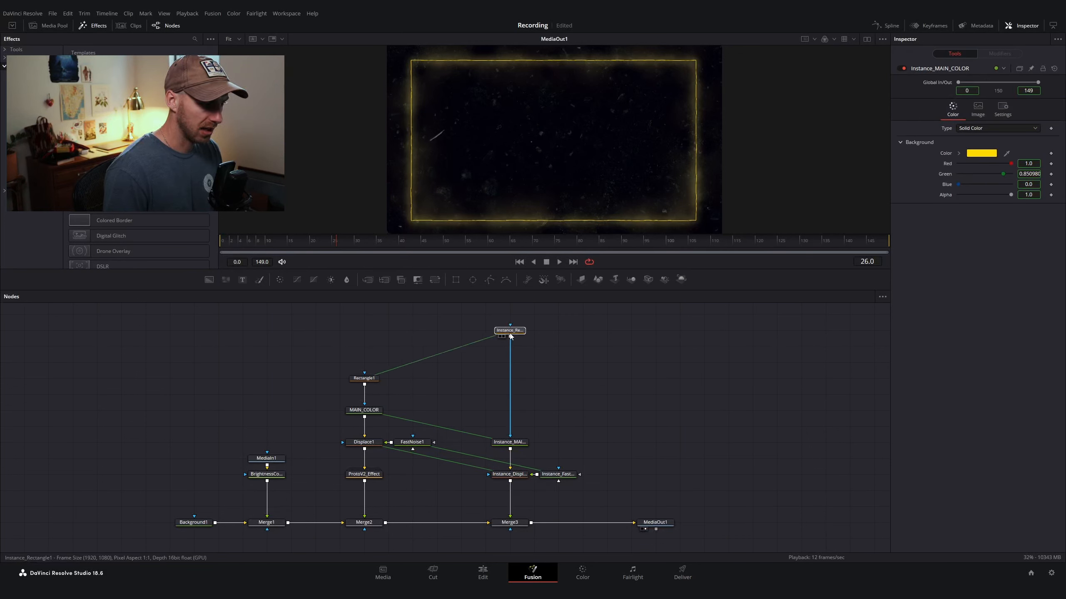
left_click_drag(458, 410, 408, 418)
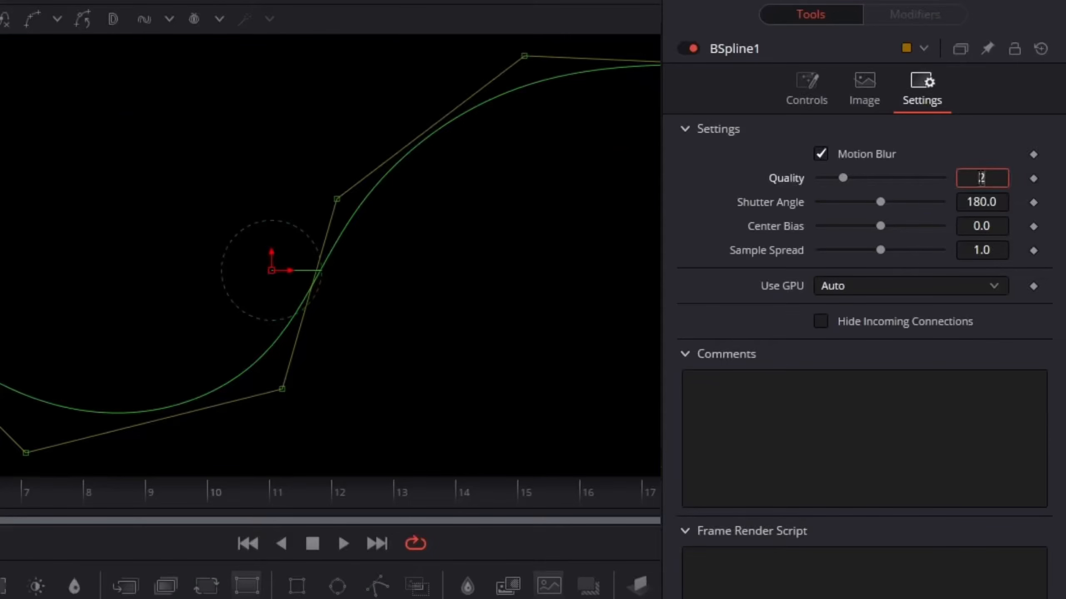
Step: In the BSpline1 motion blur settings, set Quality to 20, Shutter Angle to 1400 and Sample Spread to 2.5
type("0")
key("Tab")
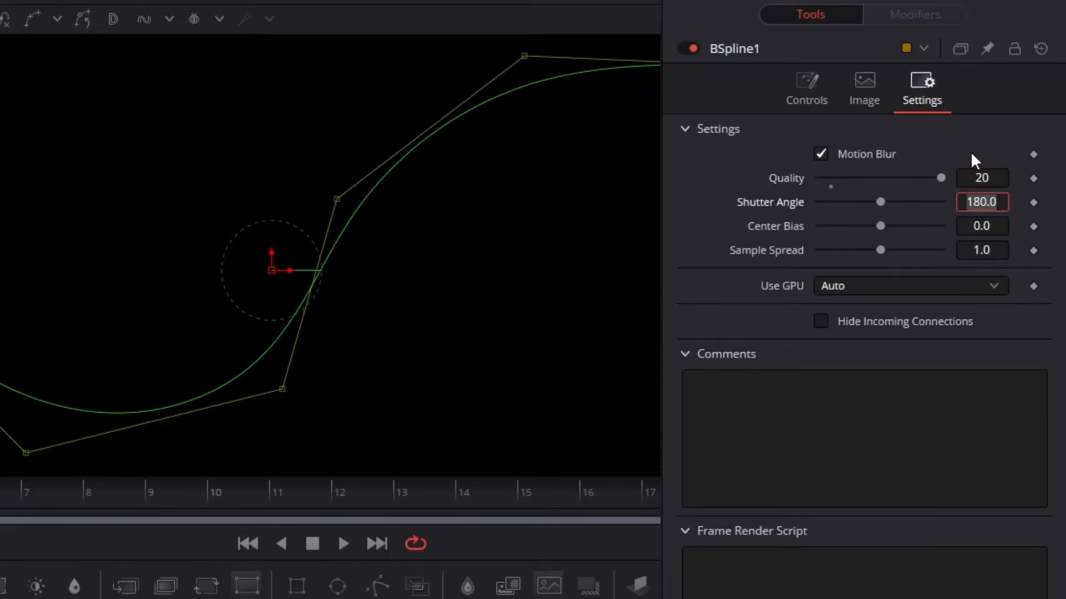
type("1400")
left_click(991, 250)
type("2.5")
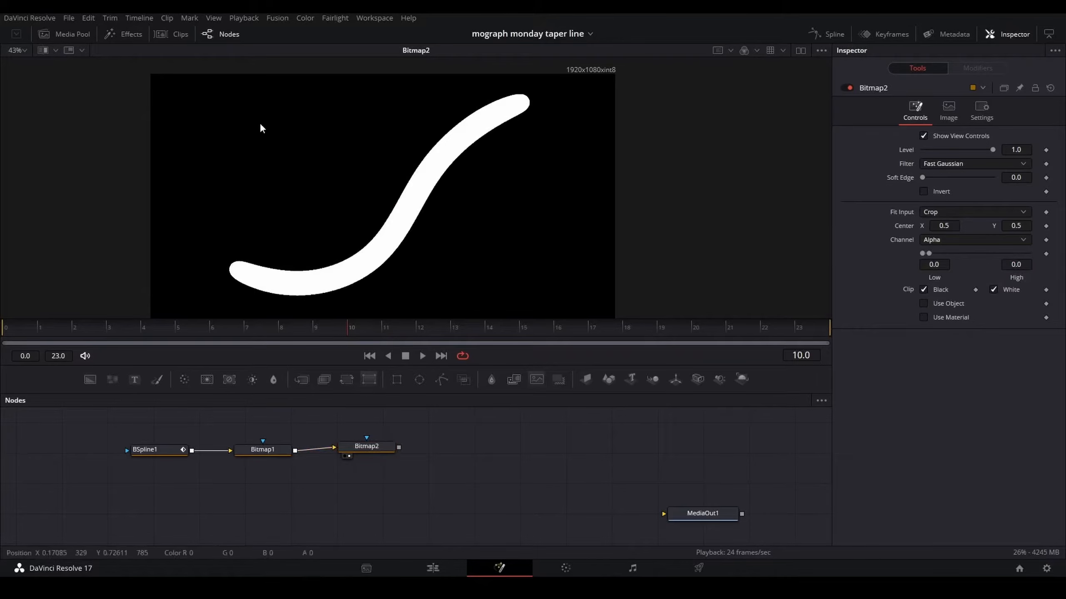
left_click_drag(395, 442, 378, 443)
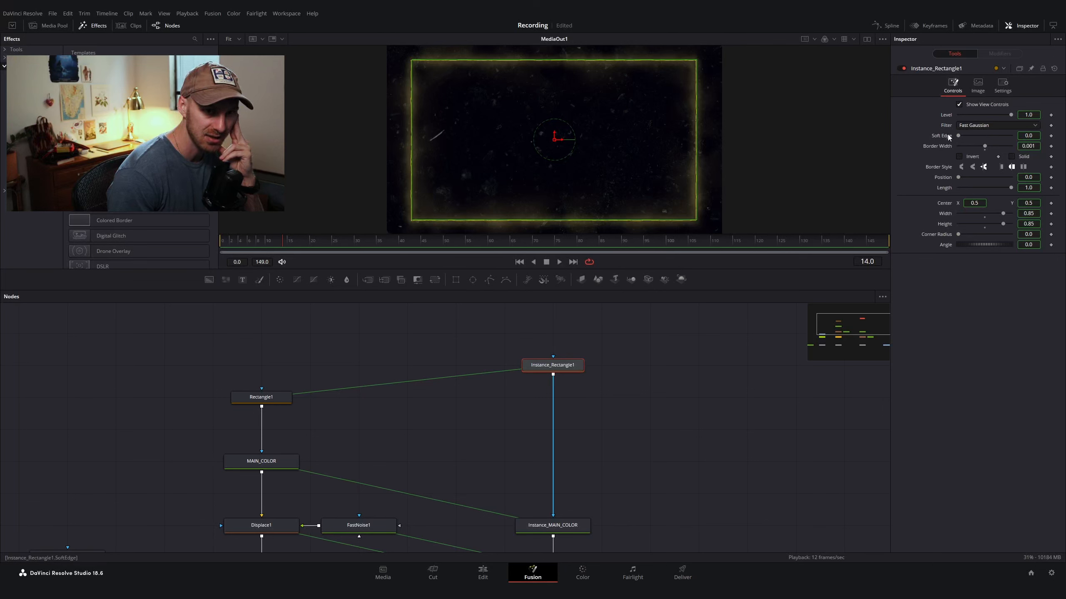
Step: Deinstance the Length, Position and Soft Edge controls of Instance_Rectangle1
left_click(1002, 91)
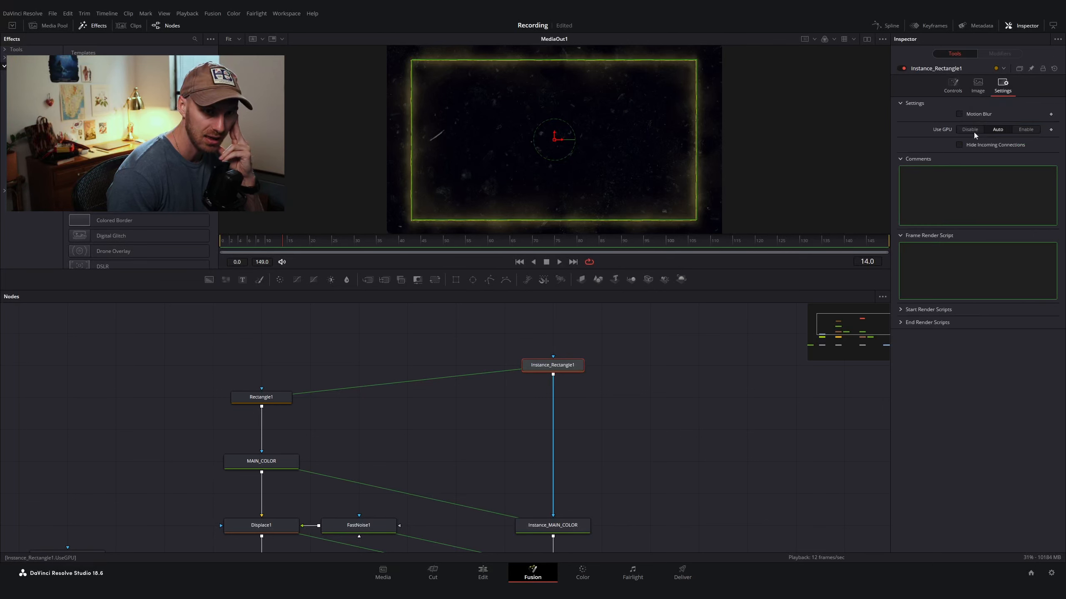
left_click(955, 89)
right_click(944, 189)
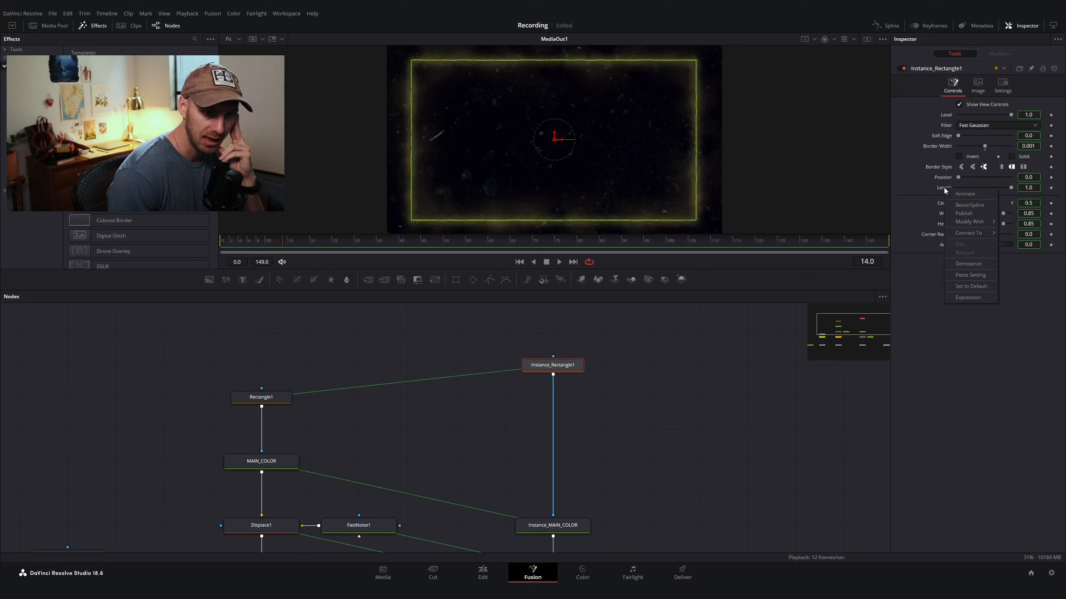
left_click(959, 263)
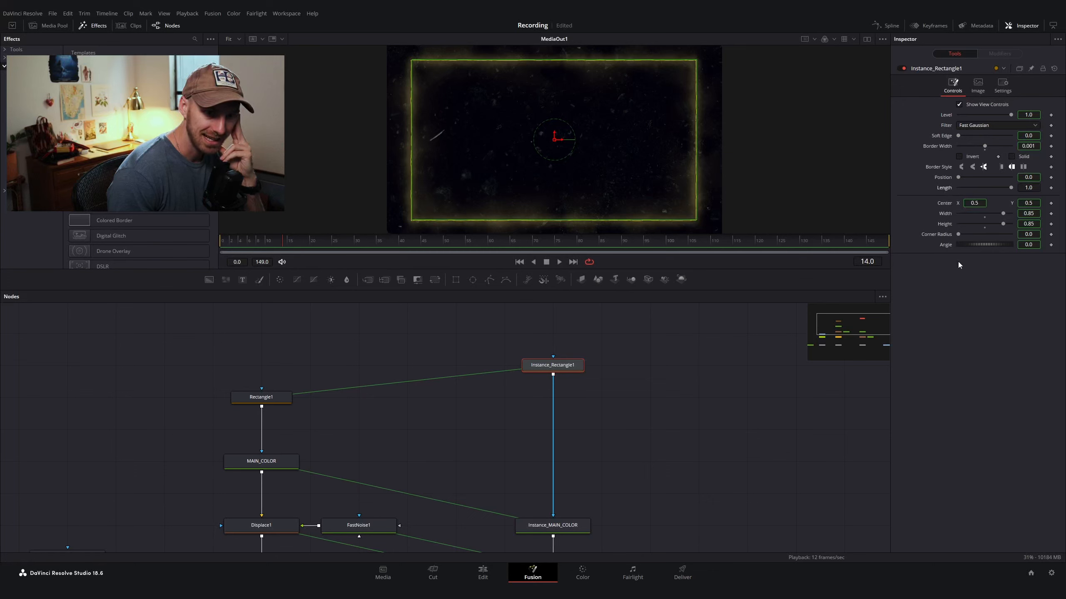
right_click(943, 178)
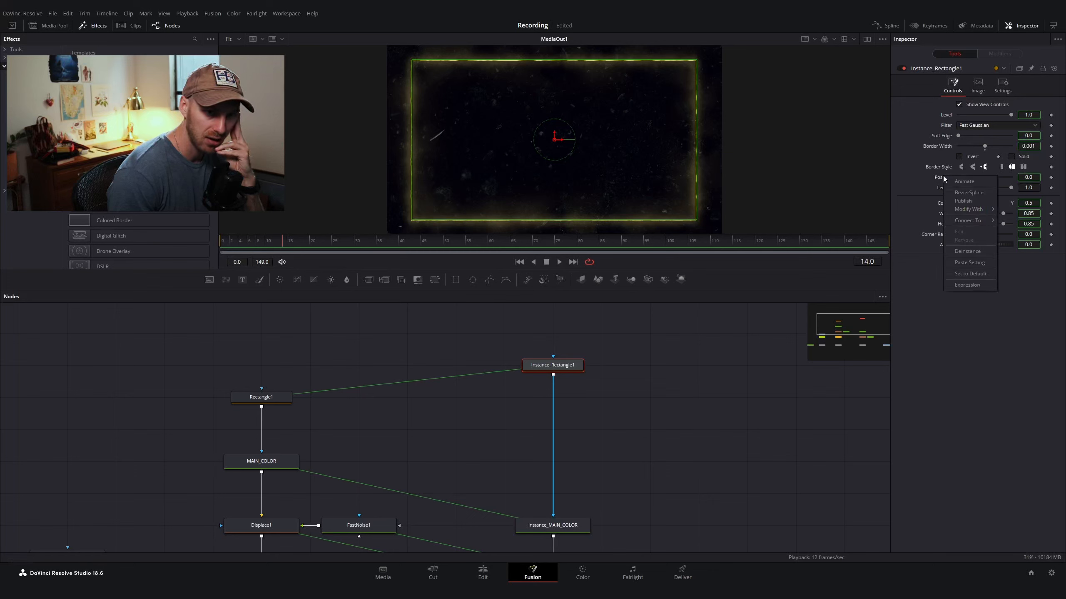
left_click(959, 252)
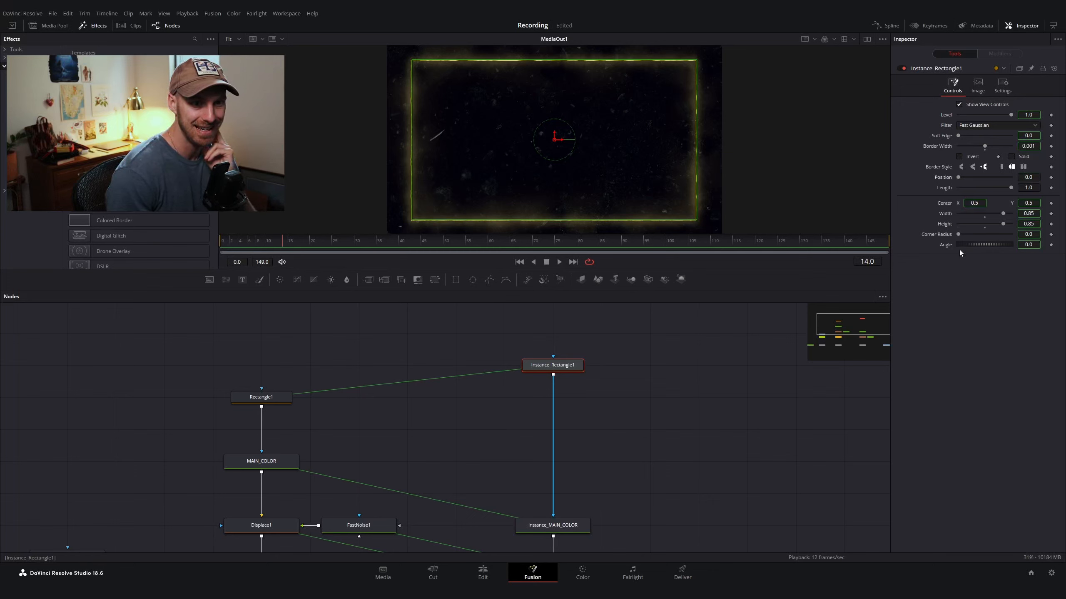
right_click(946, 137)
left_click(959, 212)
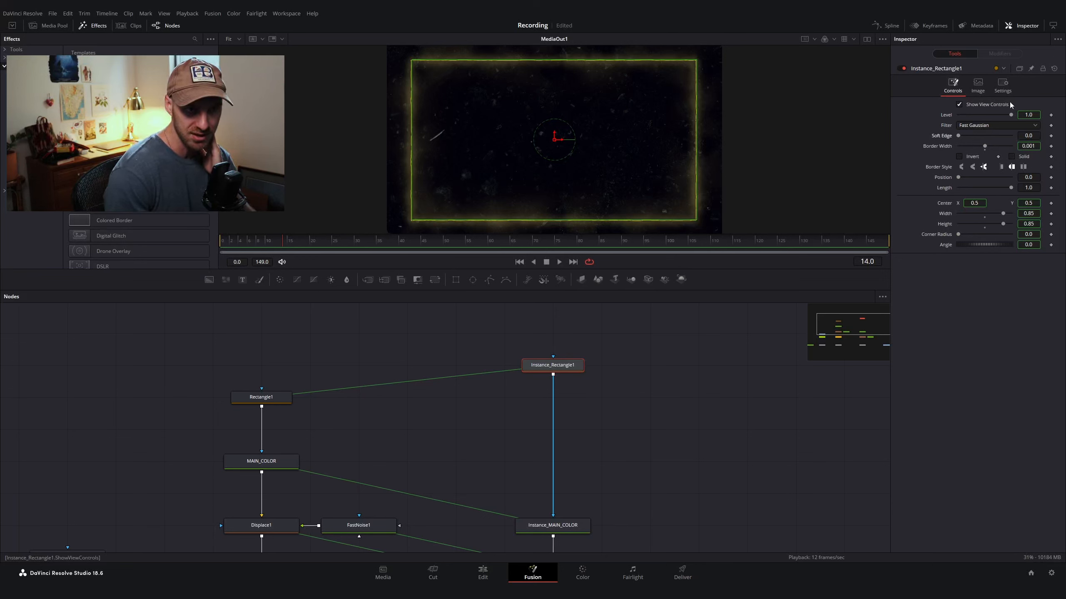
Step: Deinstance Instance_Rectangle1's Motion Blur setting and turn motion blur on
left_click(1007, 88)
right_click(974, 115)
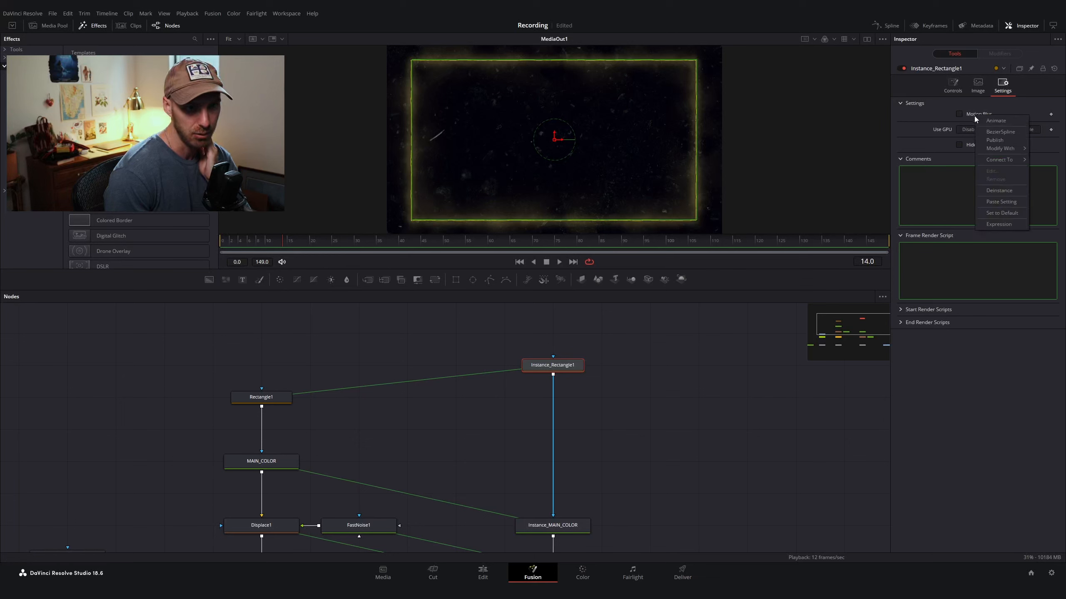
left_click(992, 190)
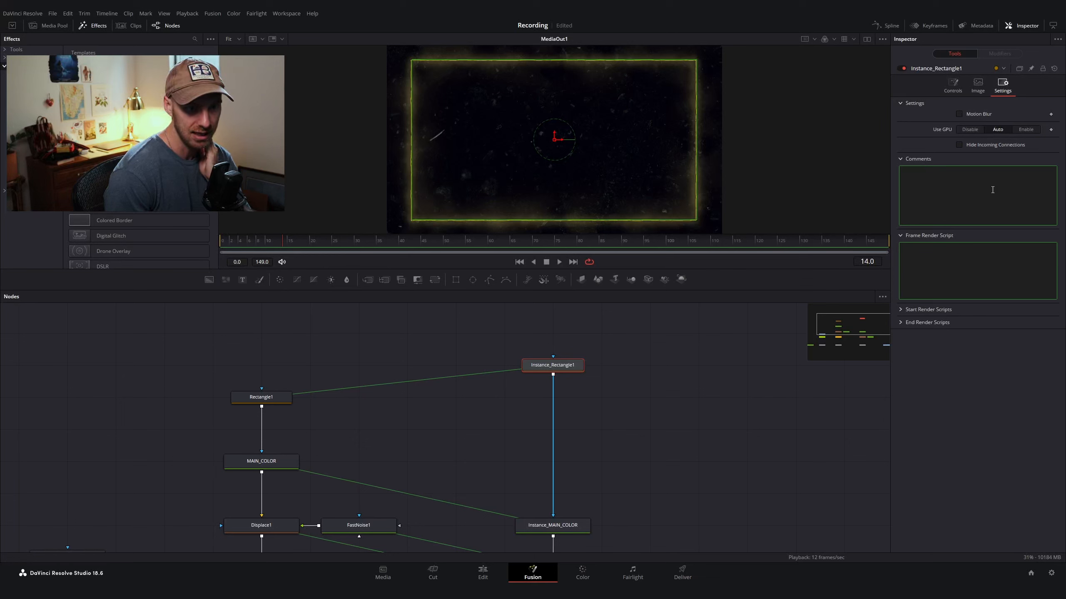
left_click(959, 113)
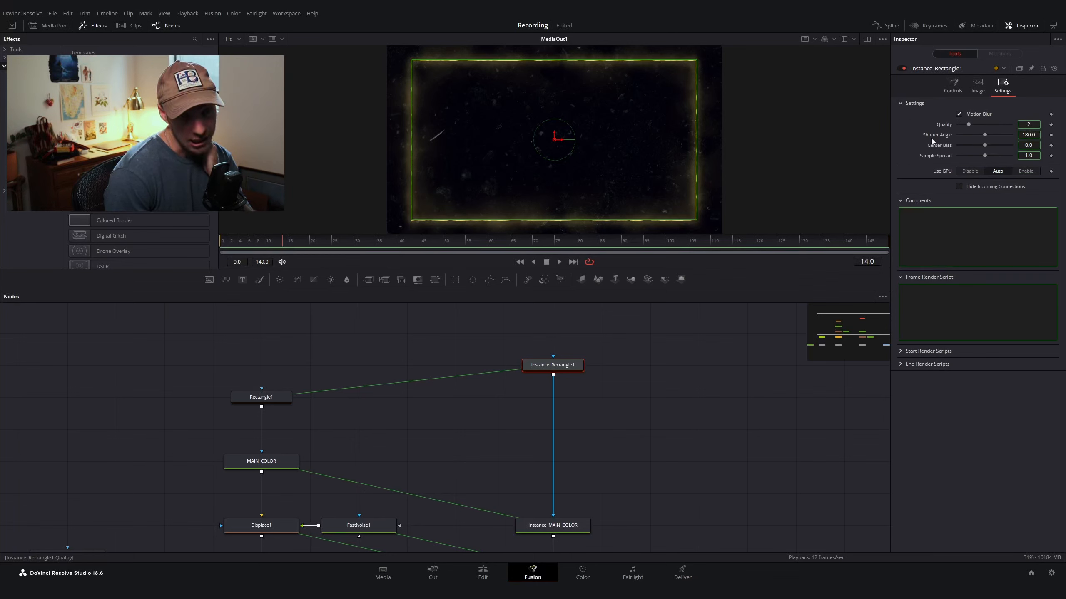
Step: Deinstance Instance_Rectangle1's motion blur Quality, Center Bias and Sample Spread settings
right_click(946, 125)
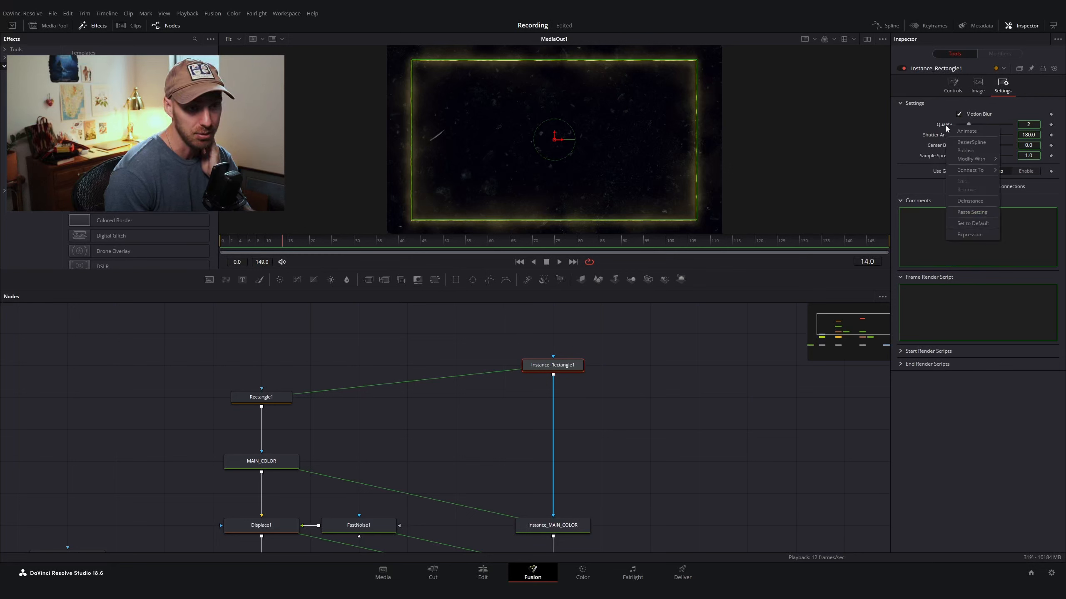
left_click(970, 213)
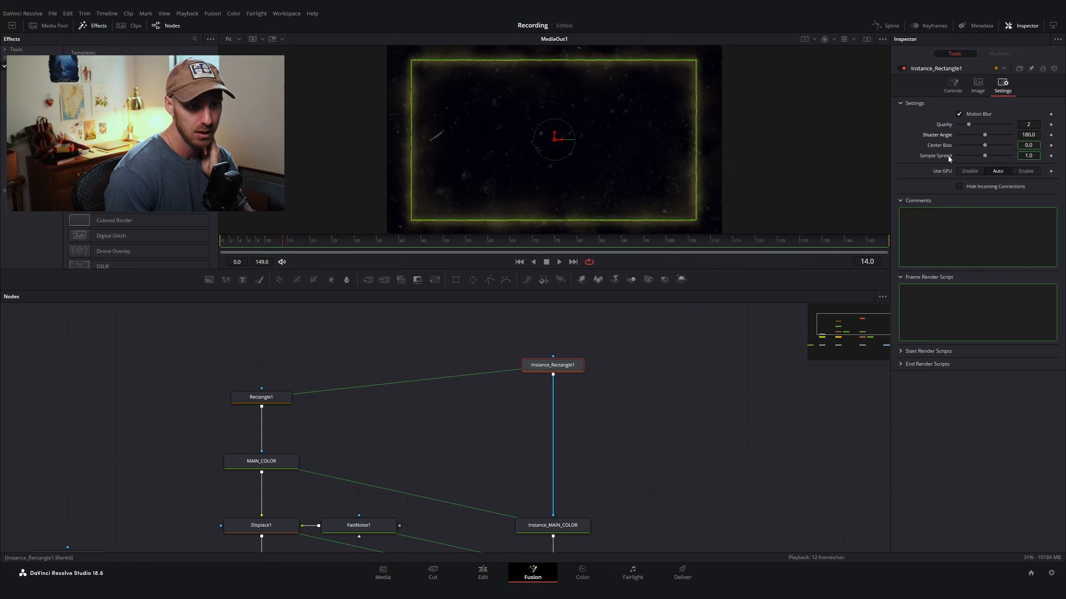
right_click(944, 146)
left_click(961, 223)
right_click(934, 155)
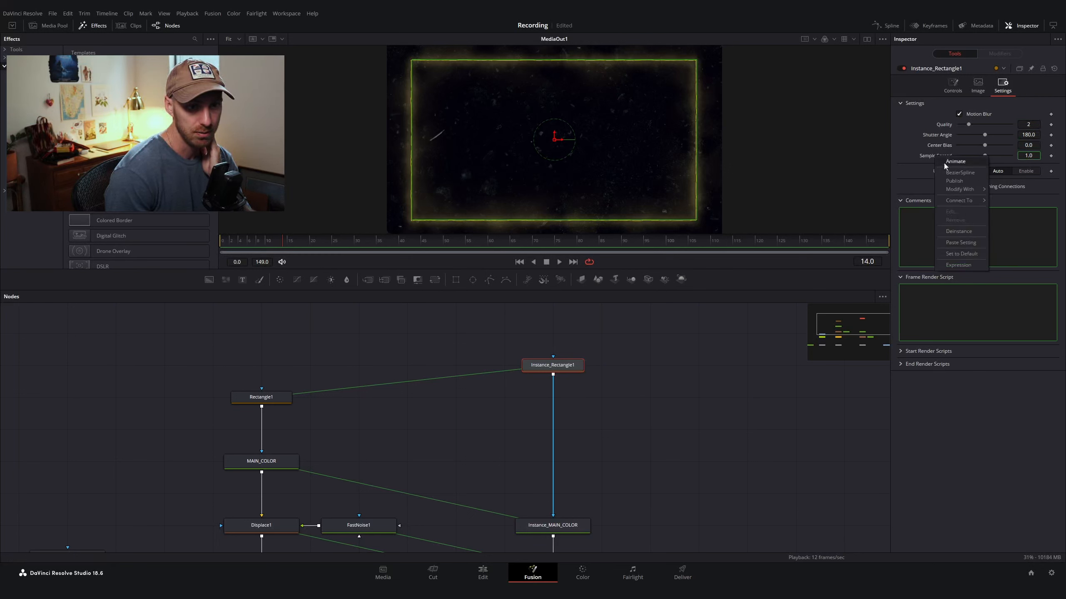
left_click(963, 232)
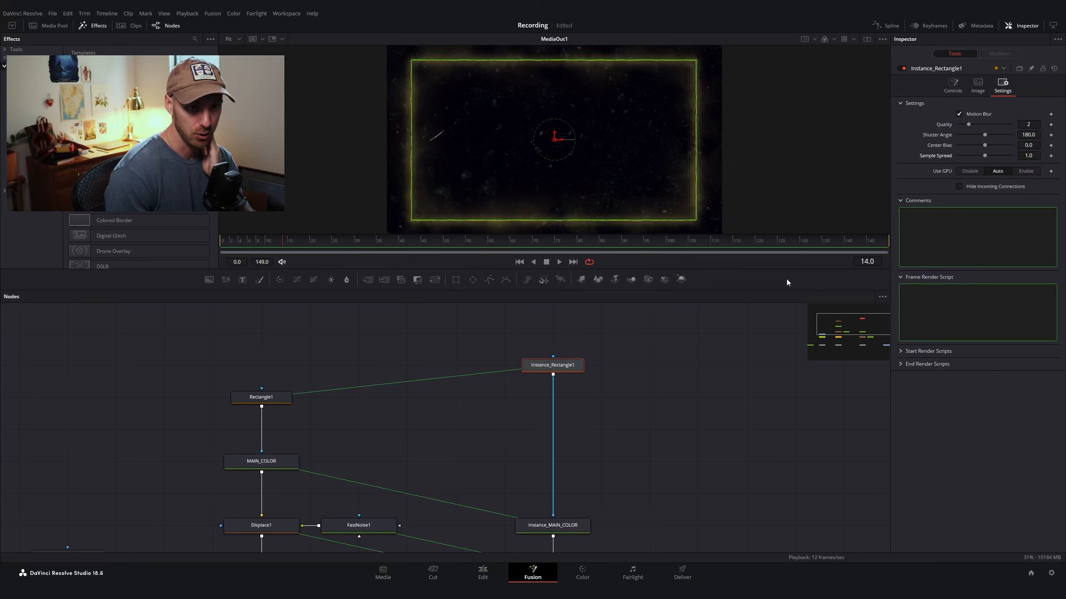
Step: Set Instance_Rectangle1's Soft Edge to 0.005
left_click(955, 91)
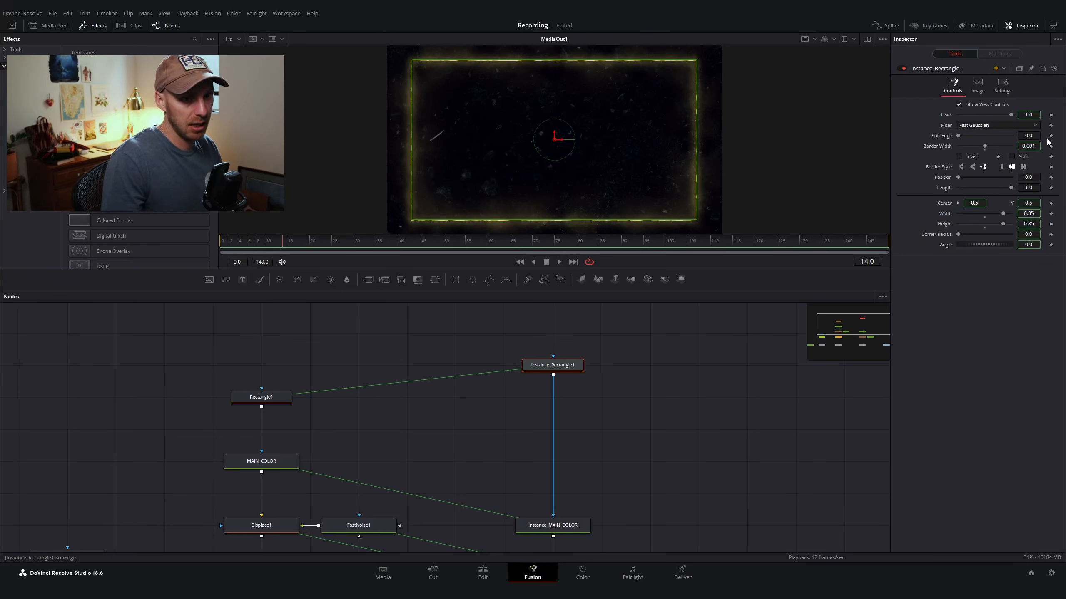
left_click(1033, 136)
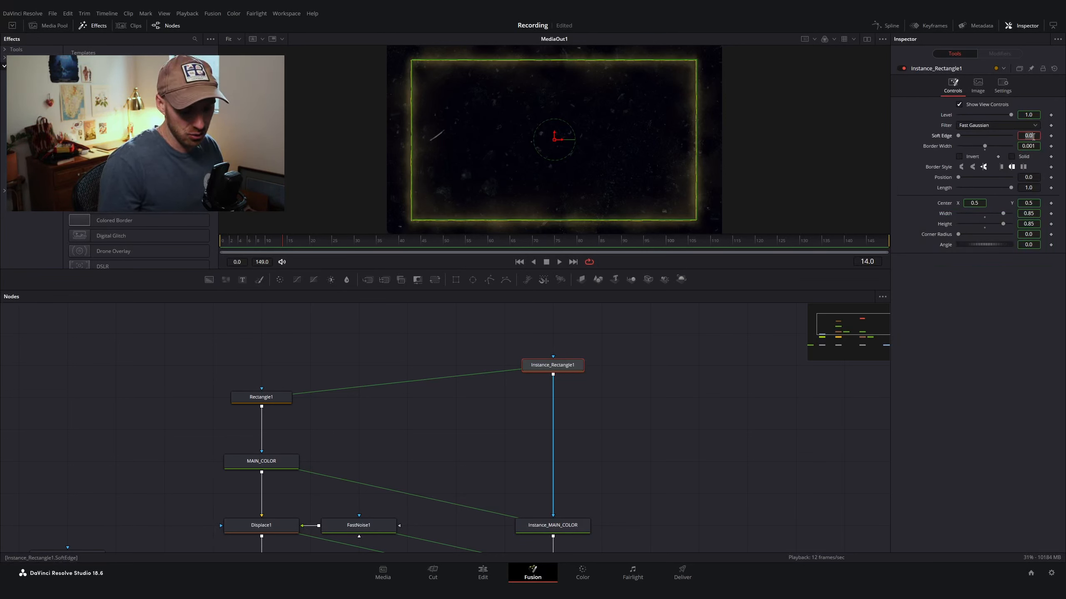
type("005")
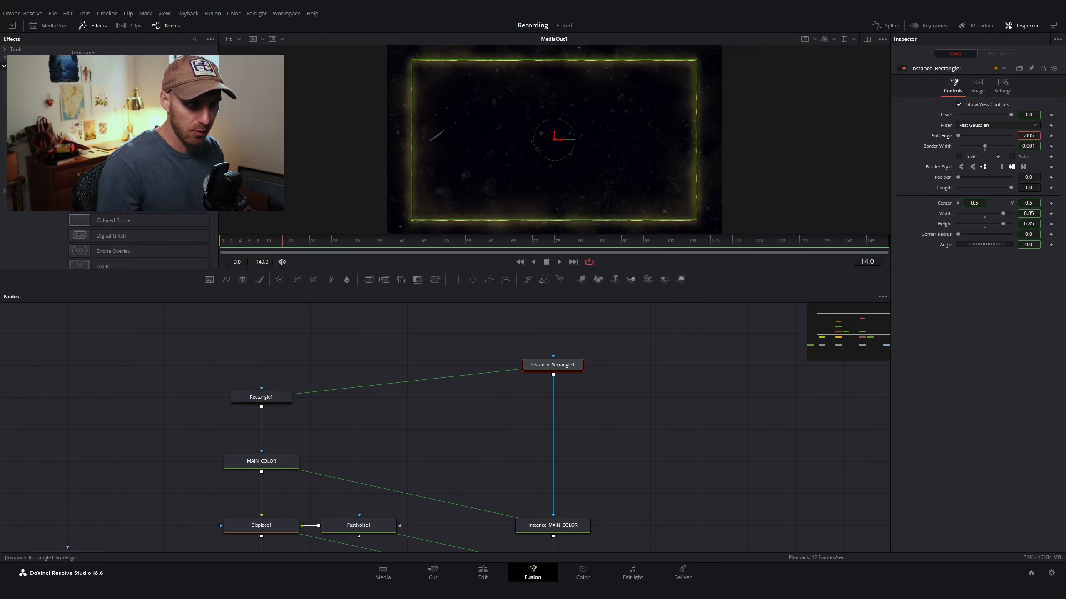
key("Tab")
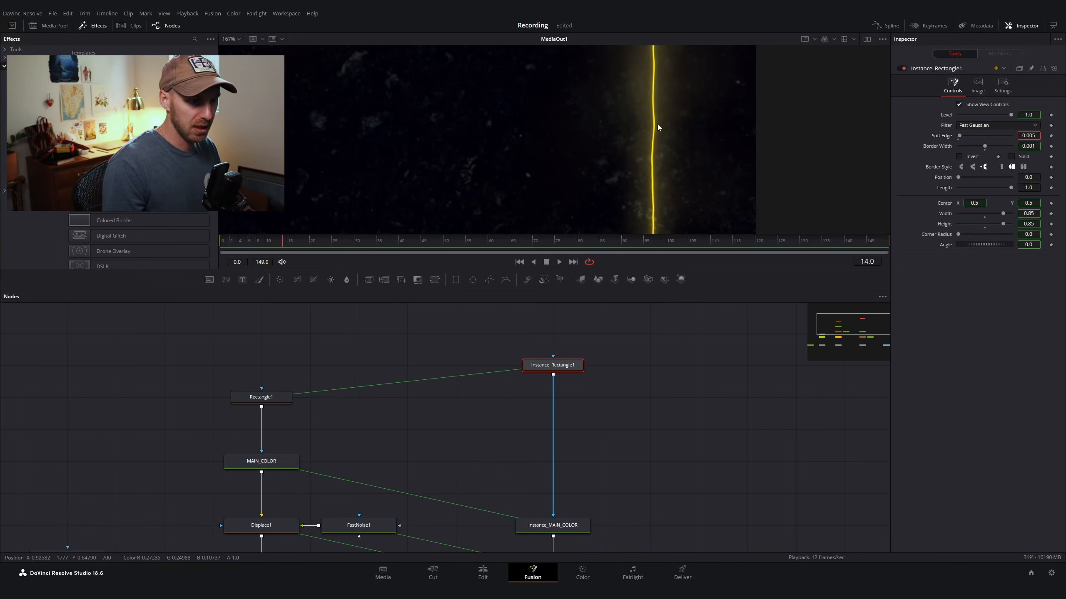
Step: Set Instance_Rectangle1's Length to 0.25 and scrub its Position slider to slide the short segment along the border
scroll(658, 124, "down", 5)
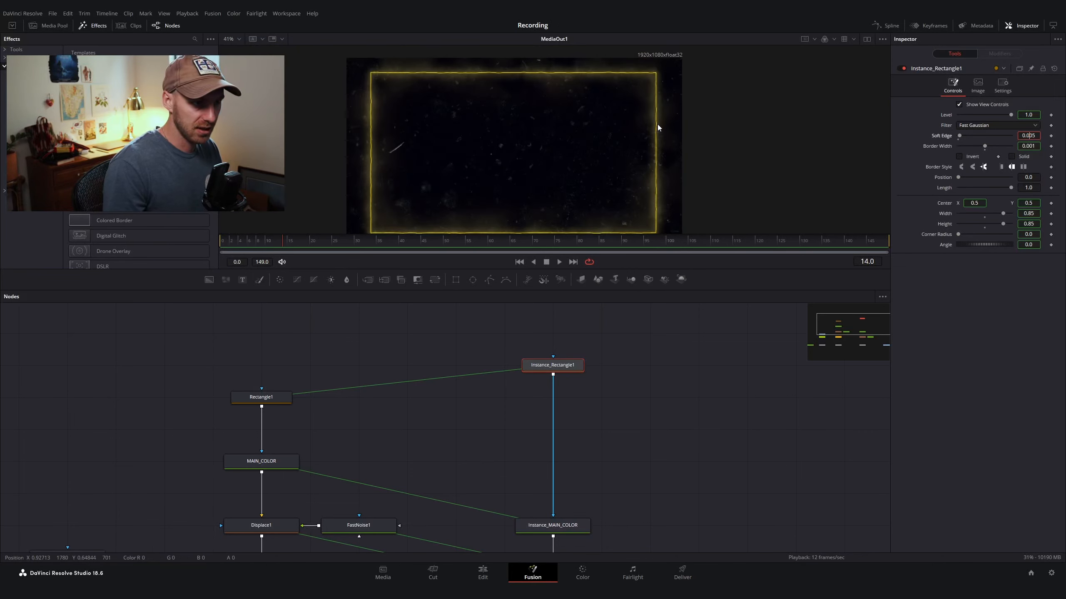
left_click(1032, 188)
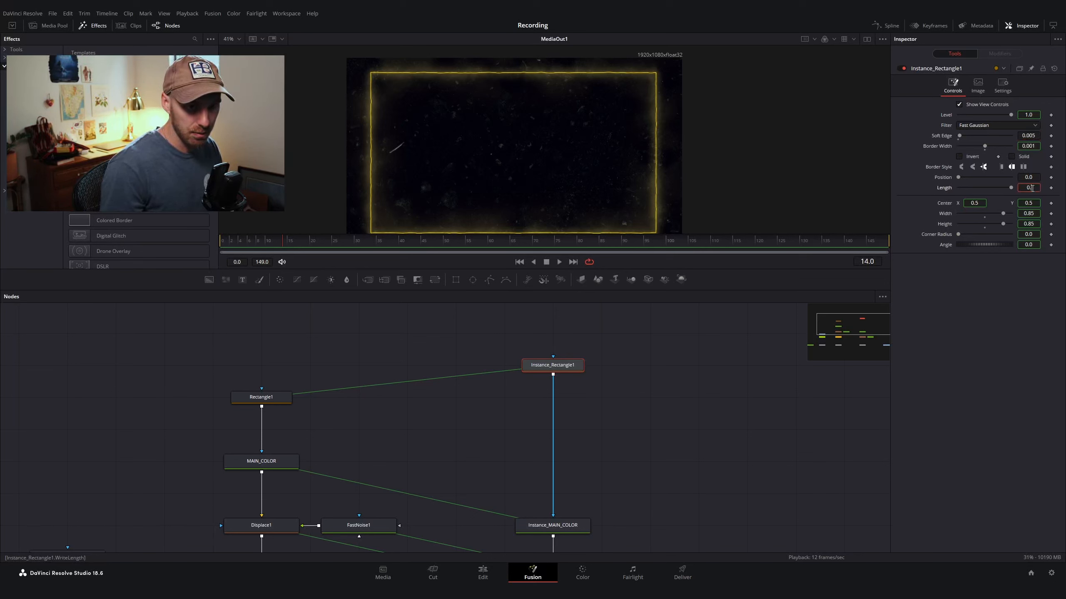
type("0.2")
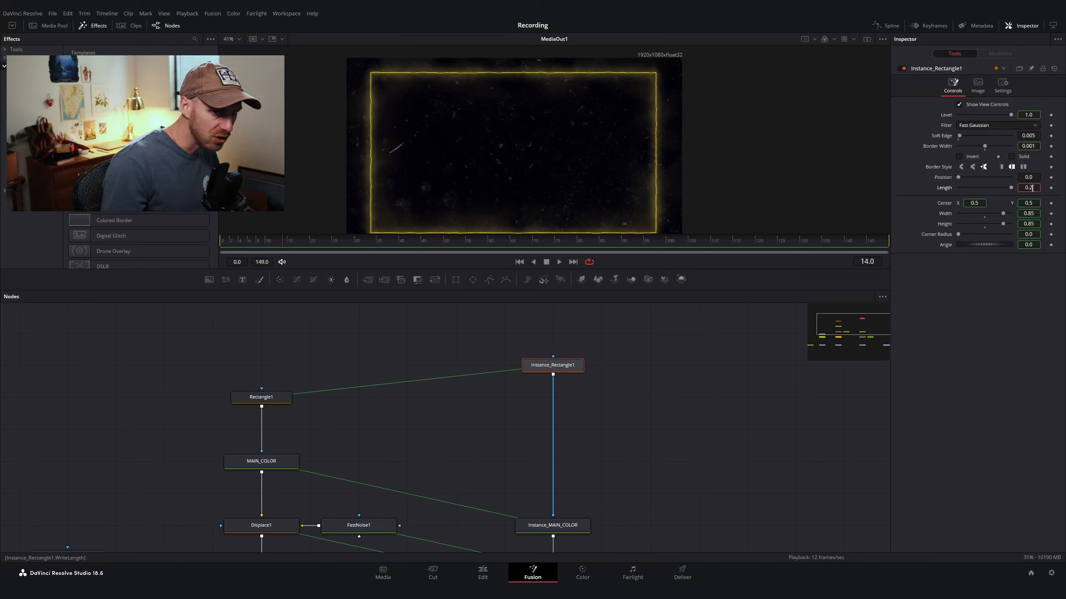
type("5")
key("Tab")
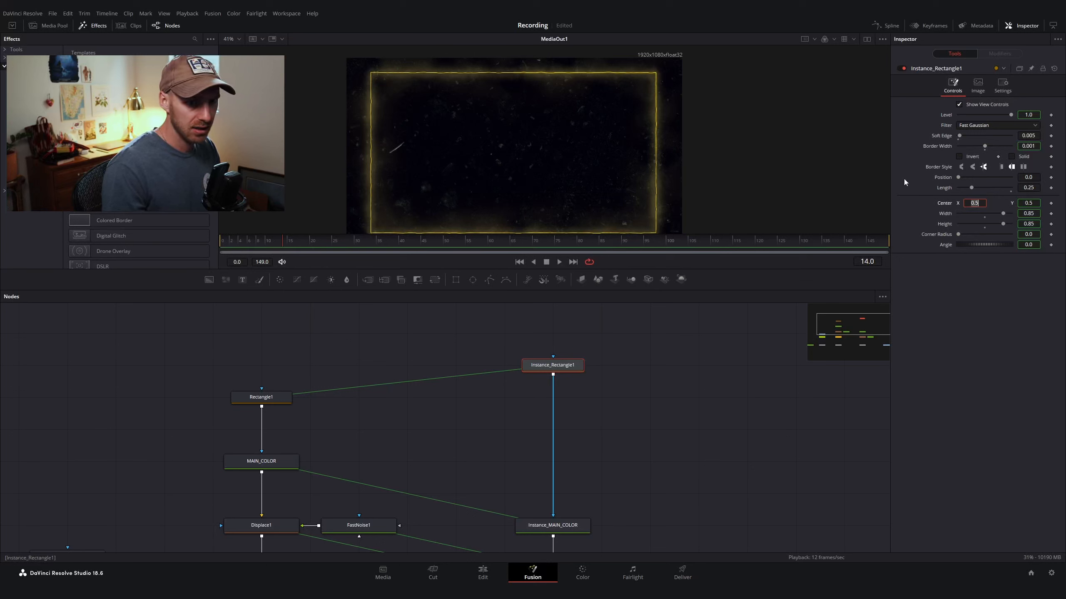
left_click_drag(961, 178, 969, 180)
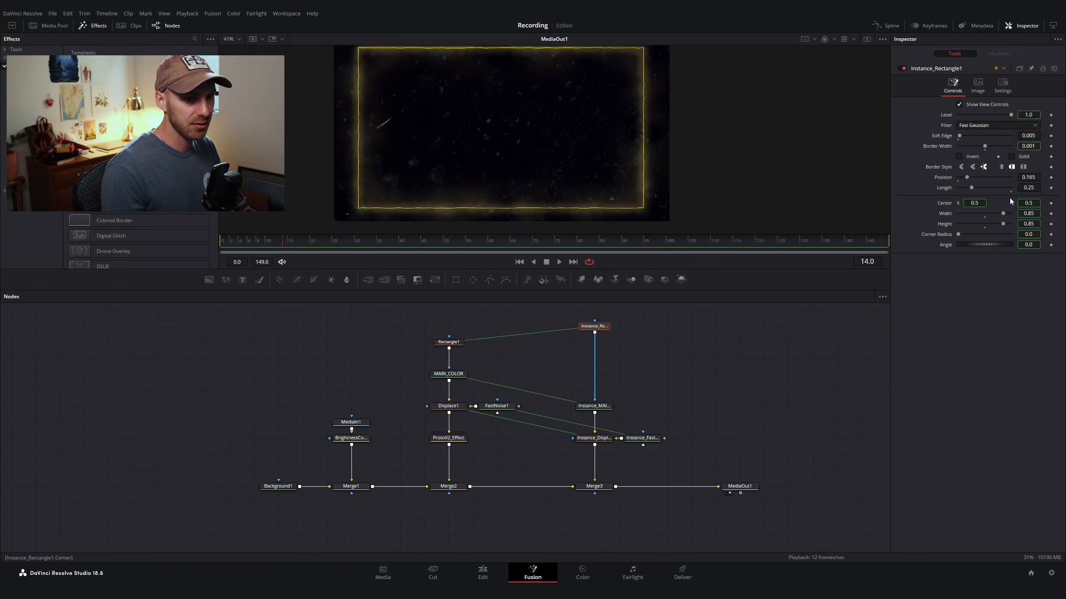
mouse_move(972, 178)
left_mouse_down()
mouse_move(981, 177)
mouse_move(939, 173)
mouse_move(964, 175)
mouse_move(954, 179)
left_mouse_up()
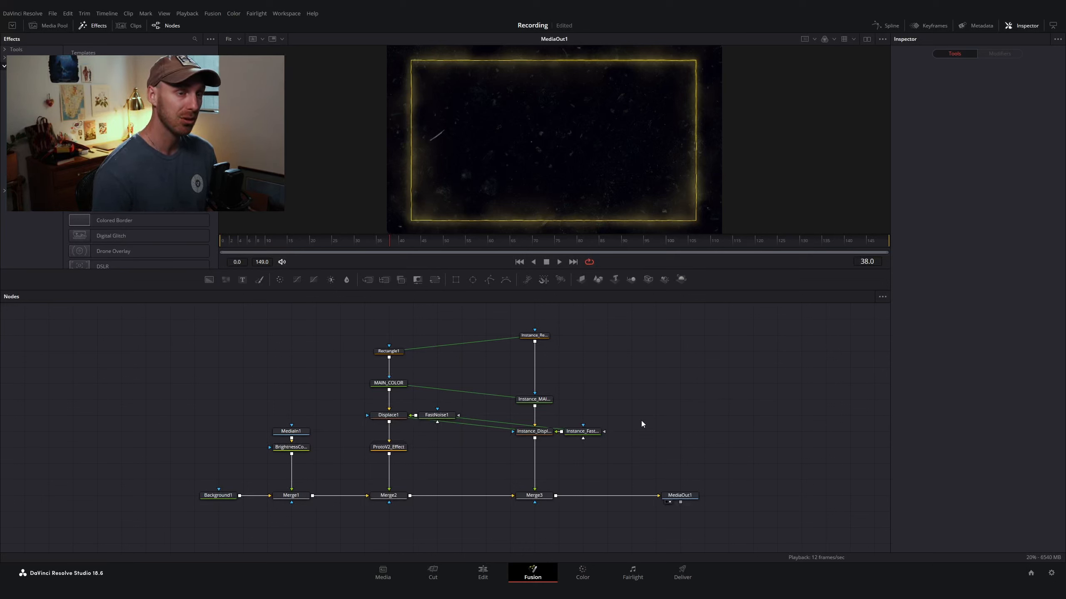
Step: Add a Soft Glow node after Instance_Displace1
left_click(533, 433)
key("shift+space")
type("soft")
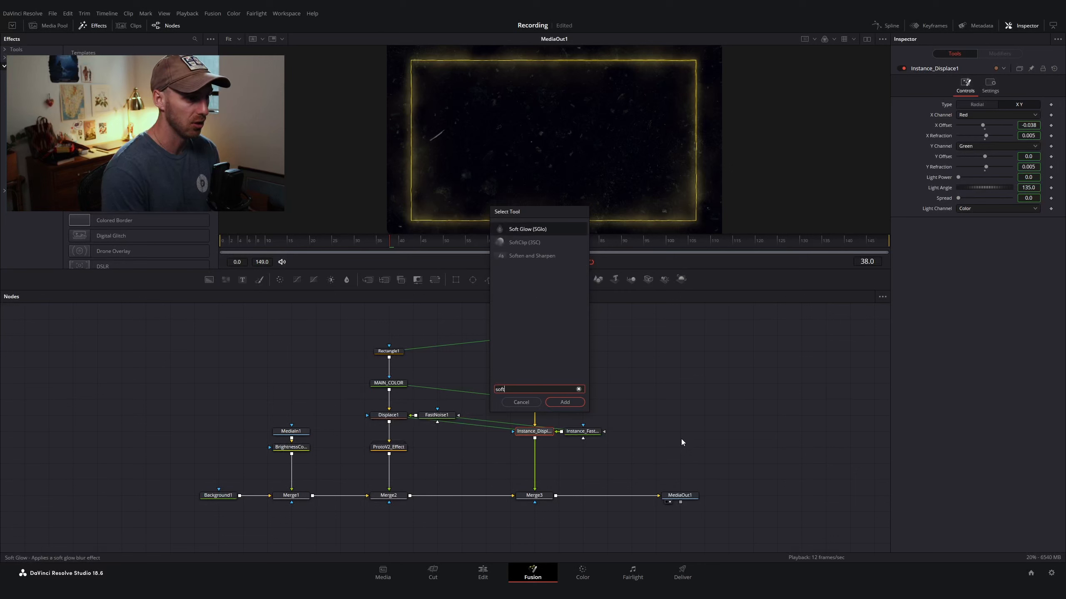
key("Return")
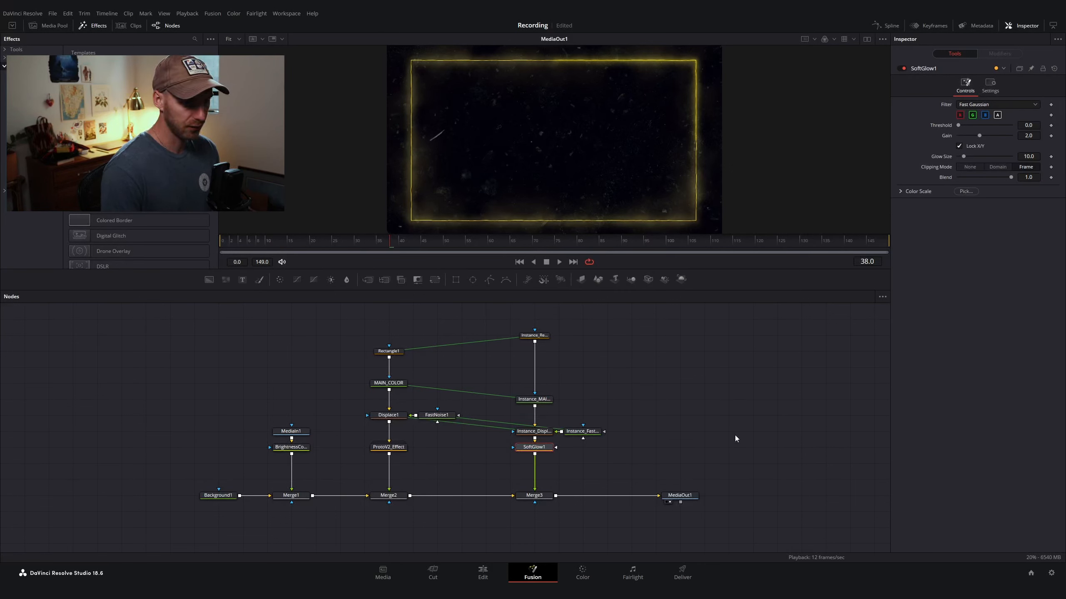
Step: Expand SoftGlow1's Color Scale, raise its red, green and blue scales to 2.0, set Gain to 1 and Glow Size to 0
left_click(900, 192)
left_click_drag(984, 202, 1061, 224)
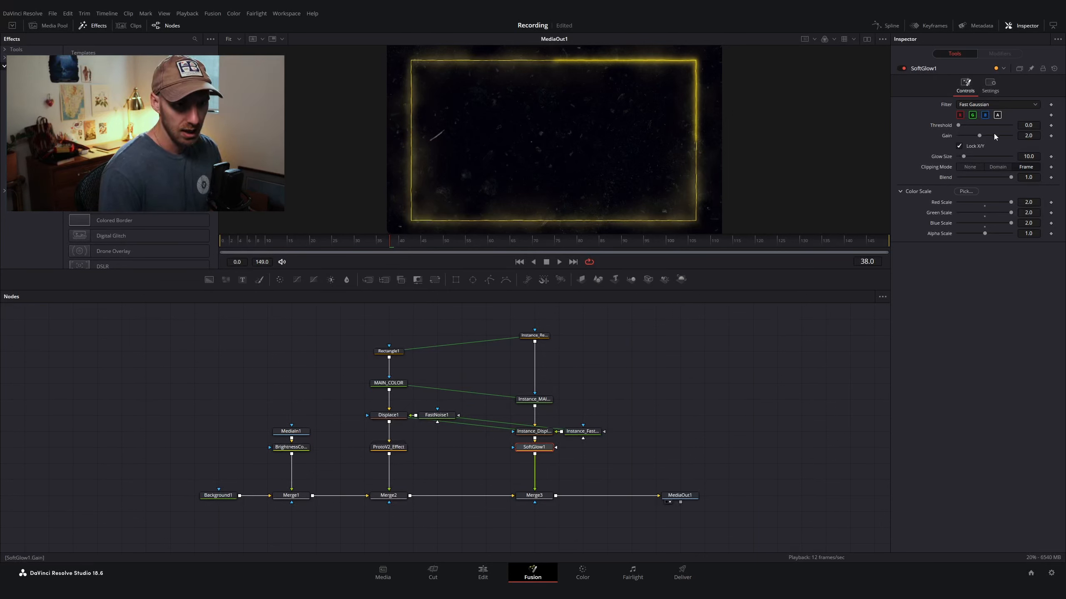
left_click(1027, 136)
type("1")
key("Tab")
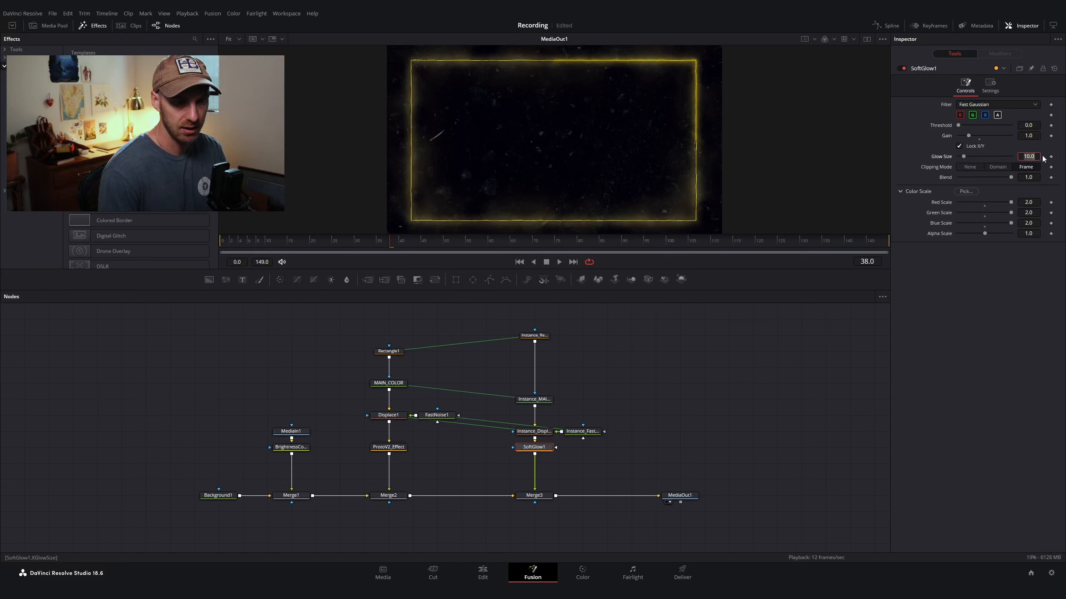
left_click_drag(962, 158, 953, 158)
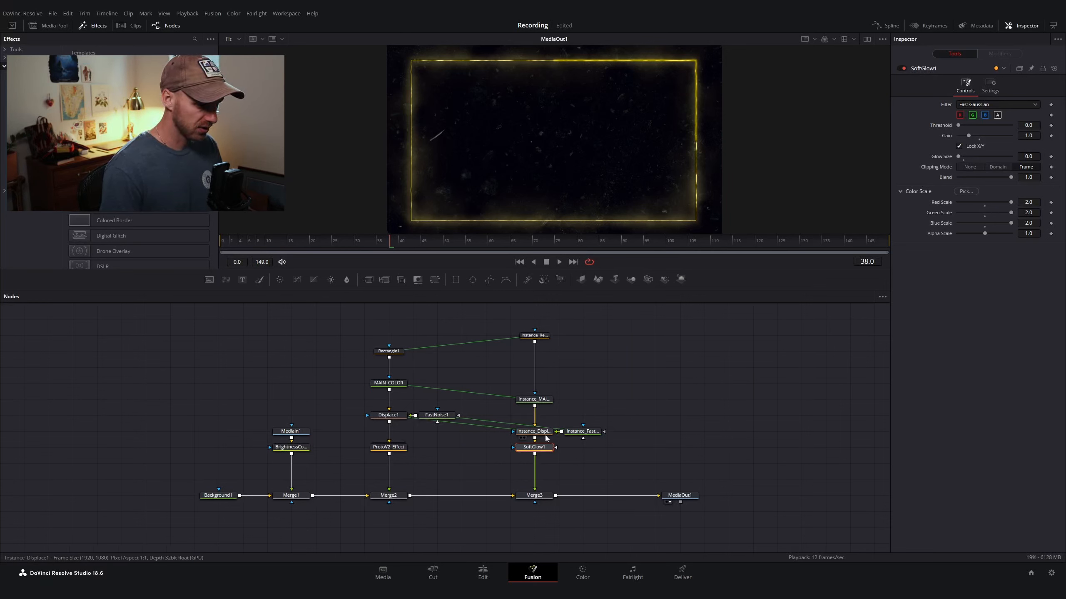
Step: Paste two copies of the soft glow into the chain below SoftGlow1 and set SoftGlow1_1's Glow Size to 7
key("ctrl+v")
key("ctrl+v")
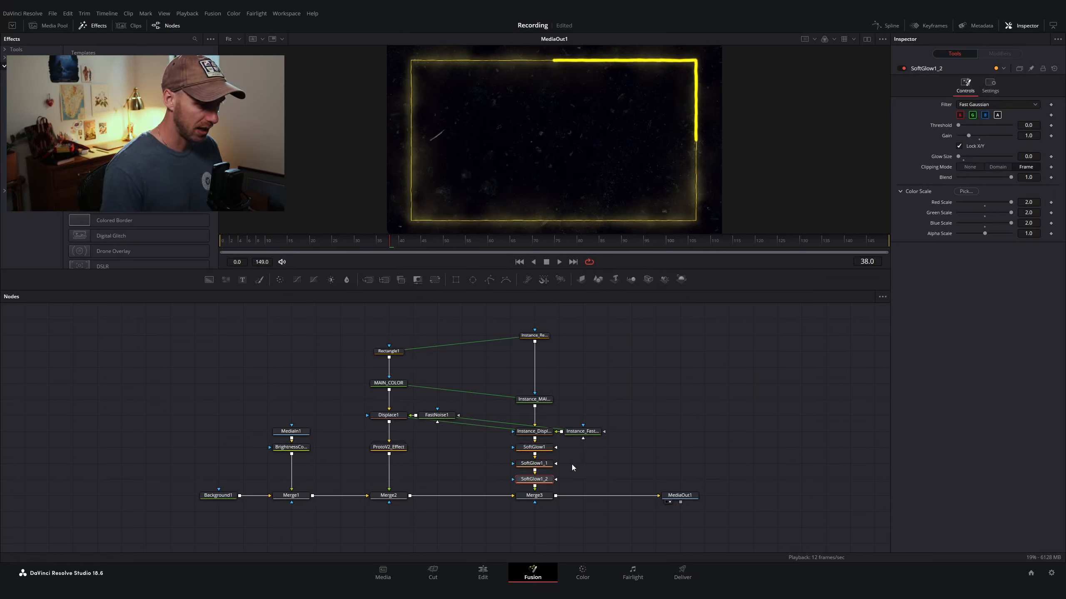
left_click(528, 467)
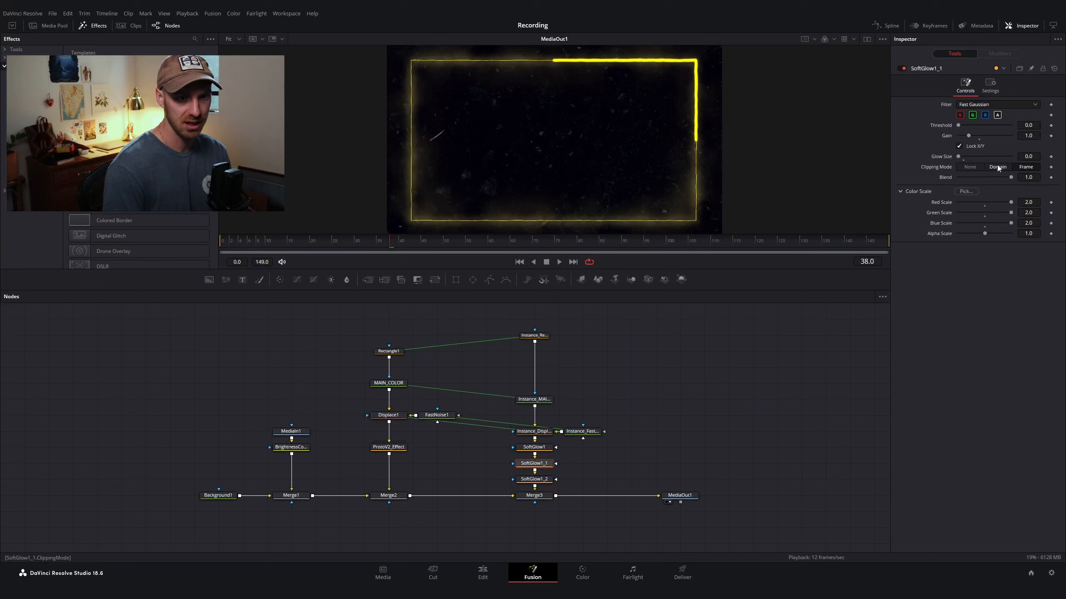
left_click(1033, 157)
type("10")
key("Return")
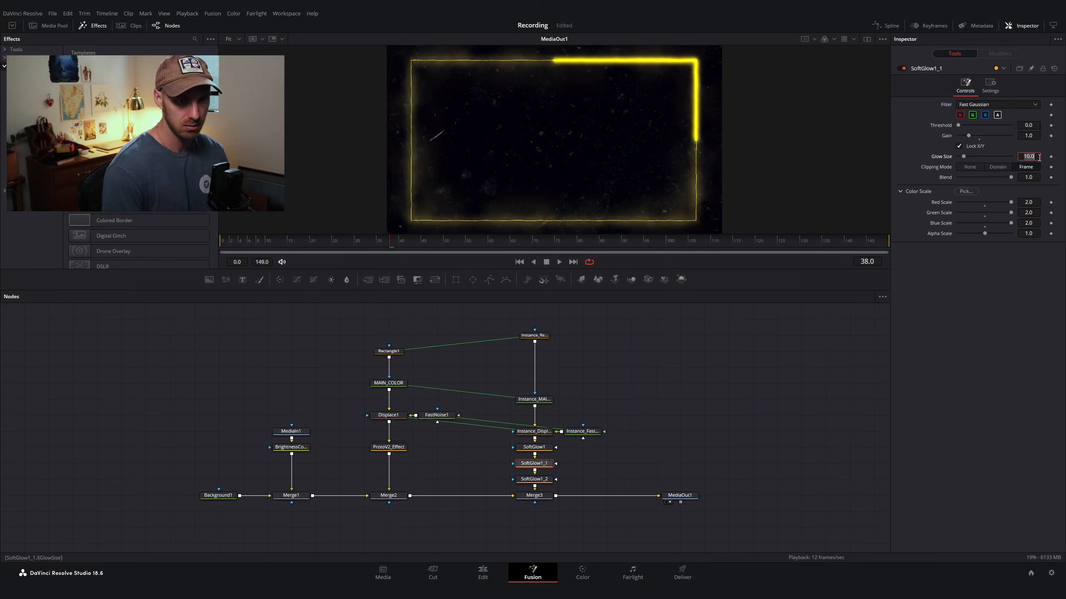
type("7")
key("Tab")
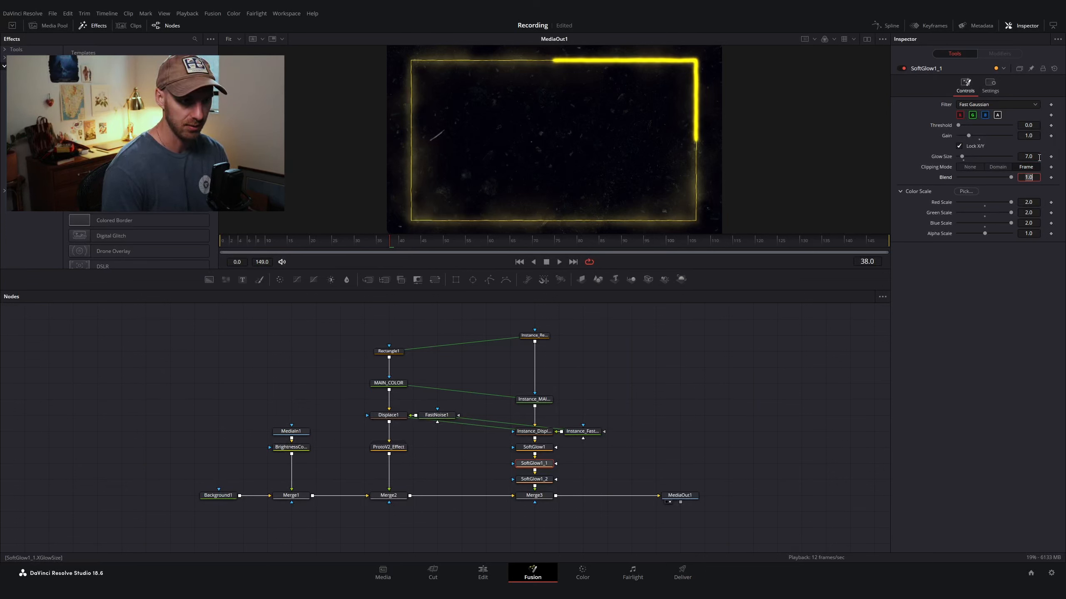
Step: Set SoftGlow1_2's Glow Size to 150
left_click(542, 482)
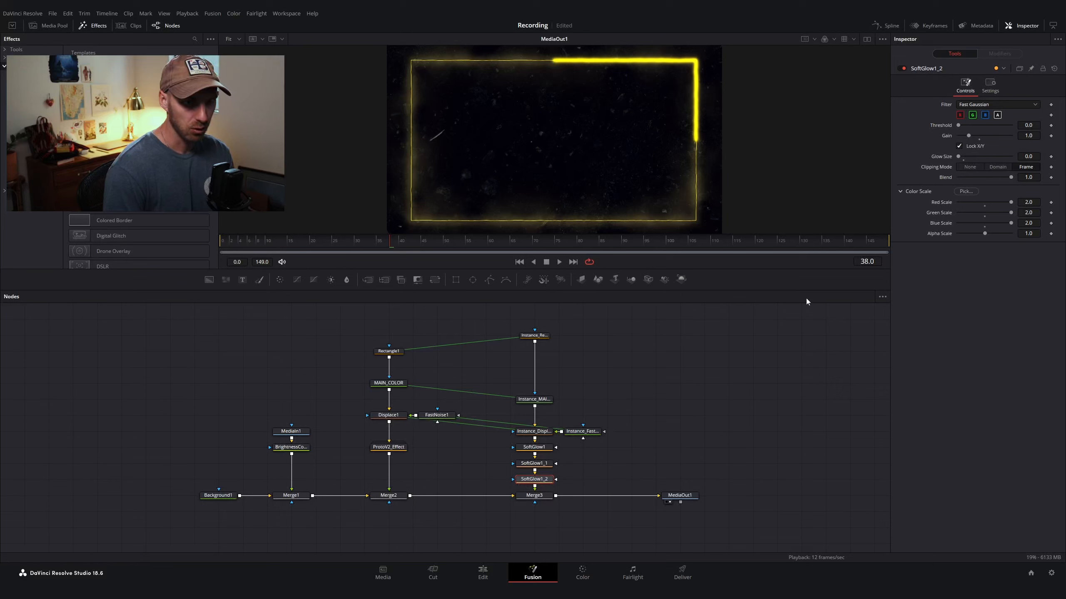
left_click(1027, 158)
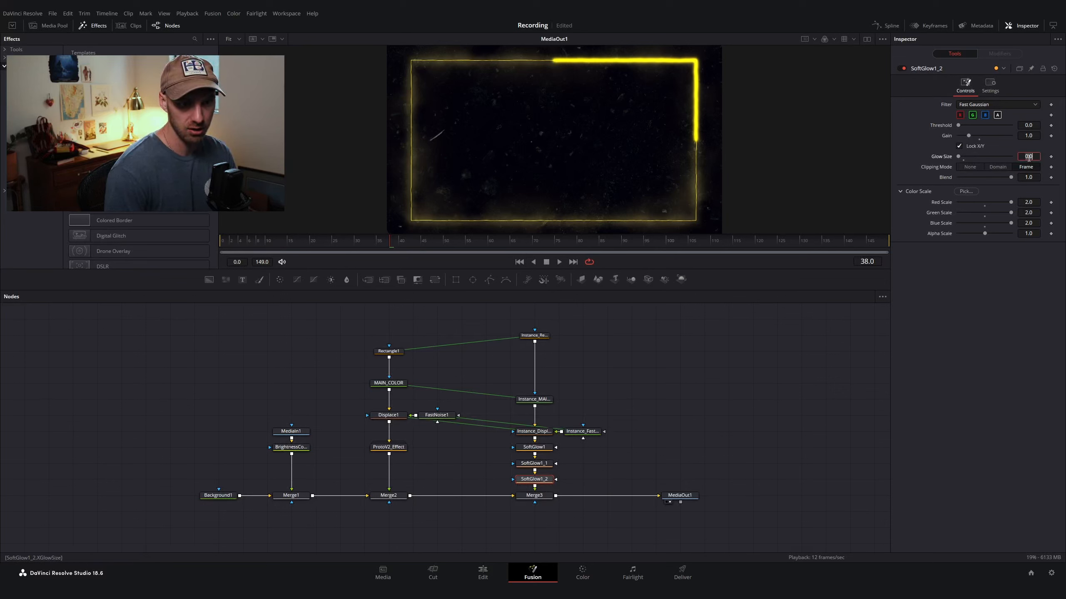
type("100")
key("Tab")
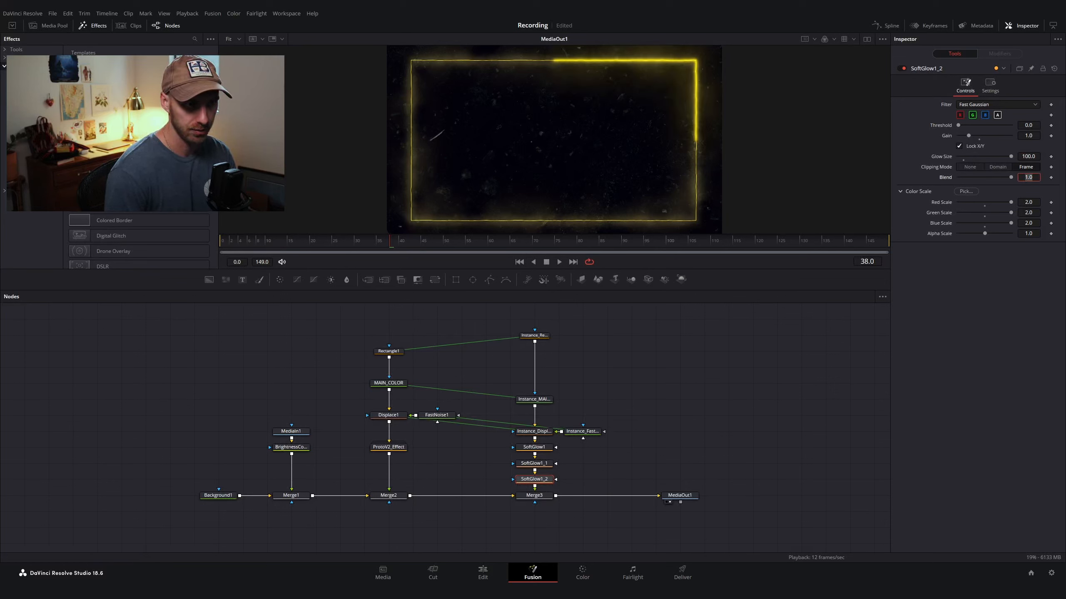
left_click(1028, 157)
type("150")
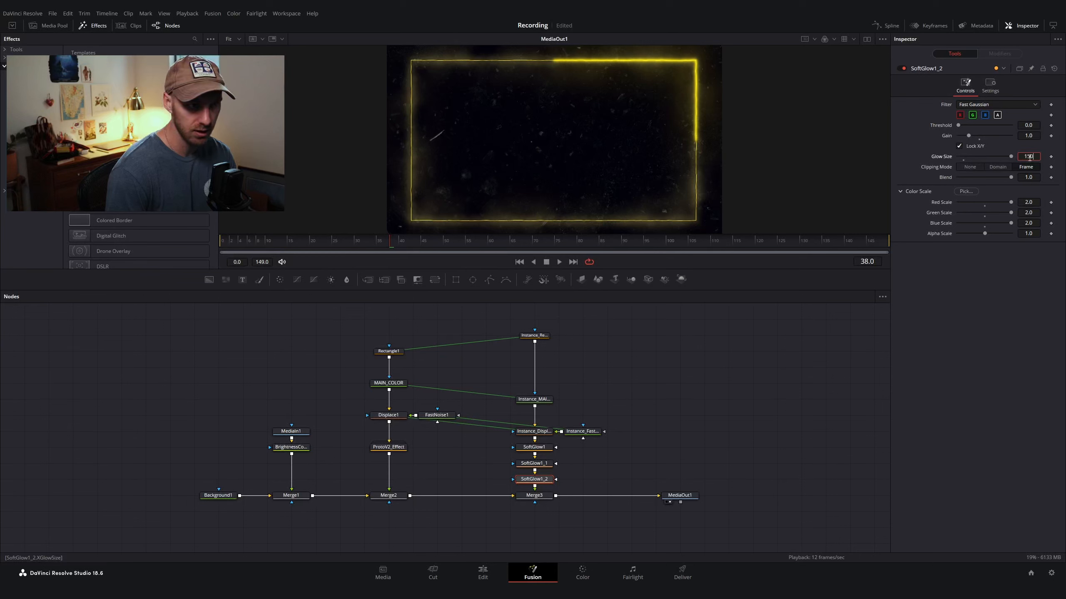
key("Tab")
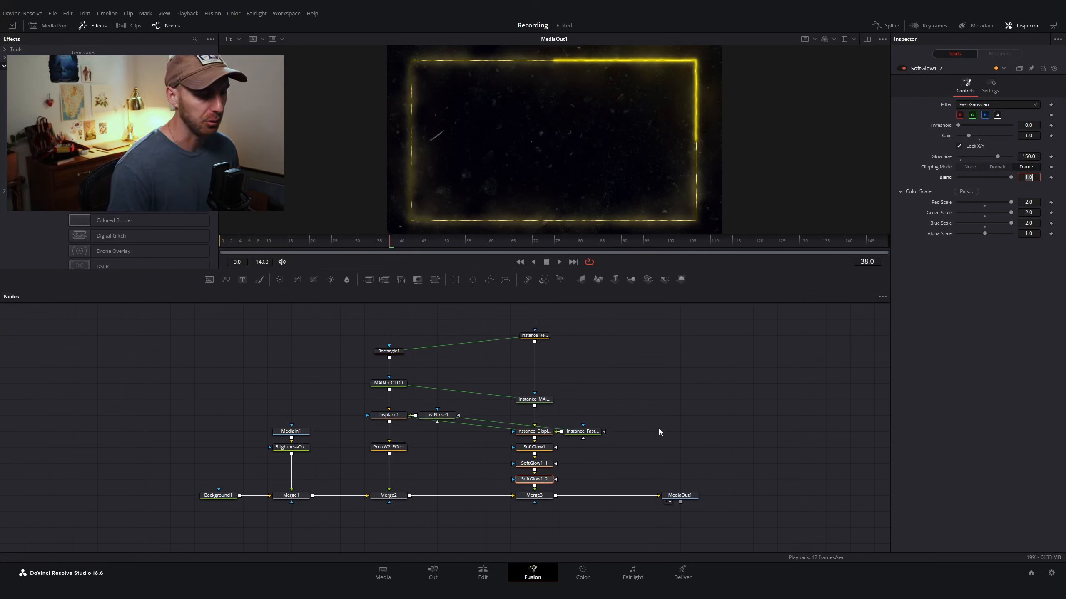
Step: Paste an instance of Instance_Rectangle1 into the node graph above the rectangle nodes
left_click(536, 337)
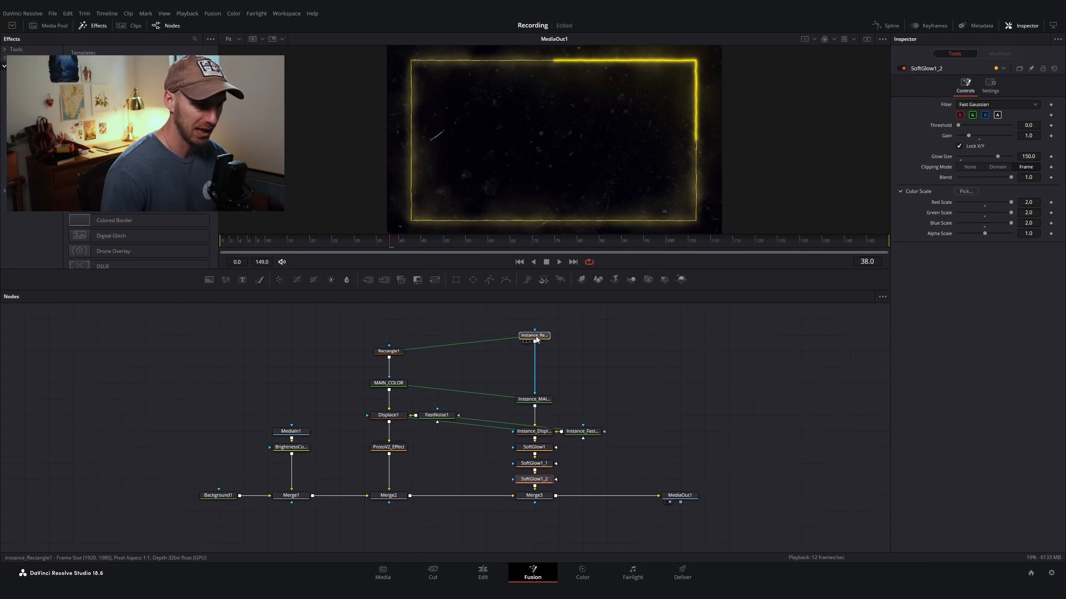
mouse_move(960, 179)
left_mouse_down()
mouse_move(977, 179)
mouse_move(949, 182)
mouse_move(979, 181)
mouse_move(960, 184)
left_mouse_up()
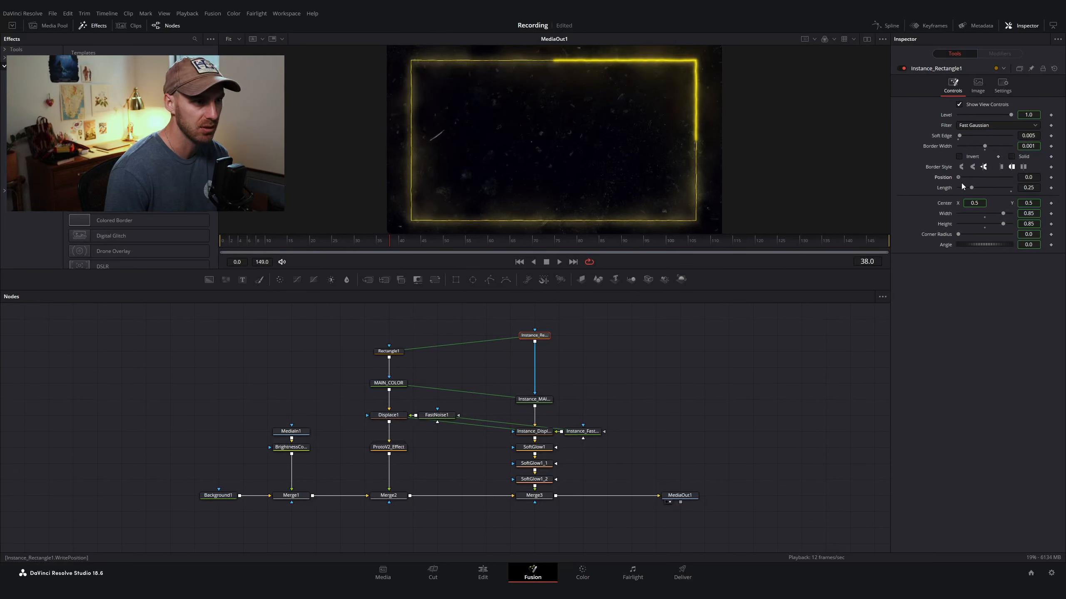
scroll(643, 411, "up", 3)
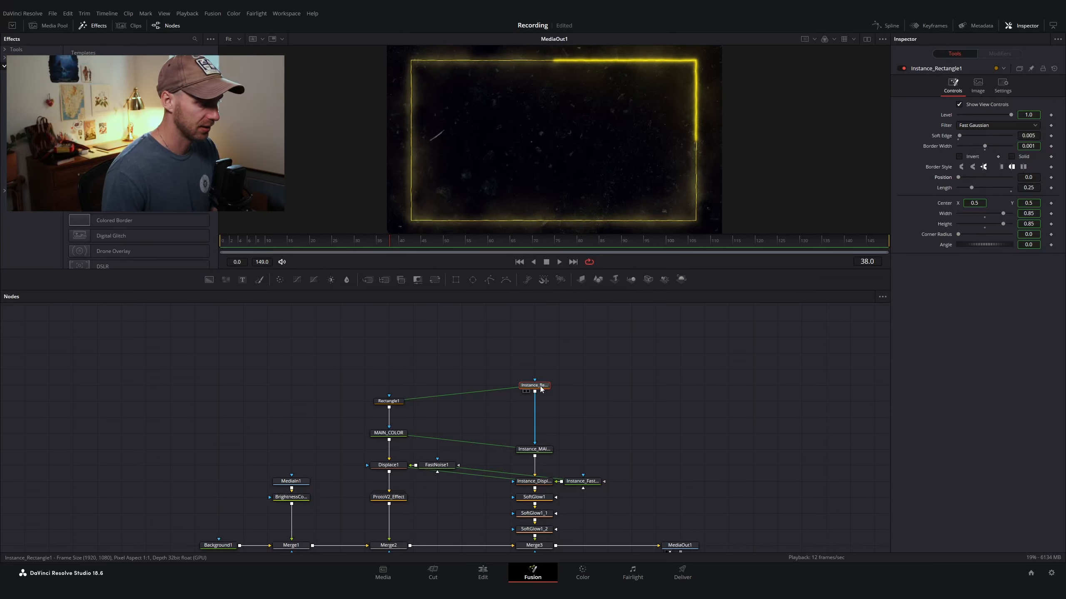
scroll(541, 389, "up", 2)
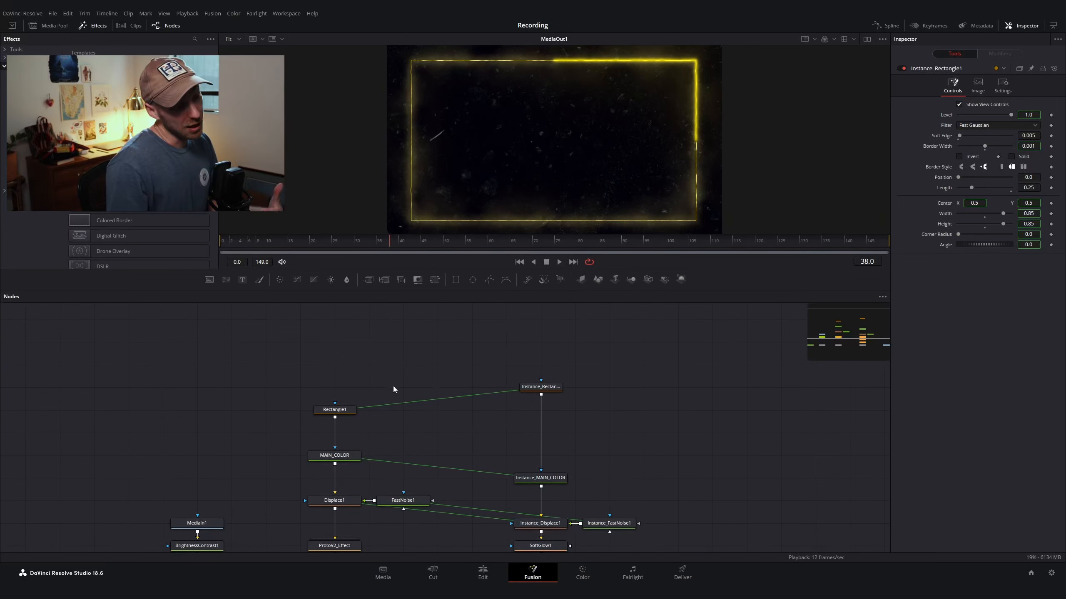
left_click_drag(403, 367, 267, 435)
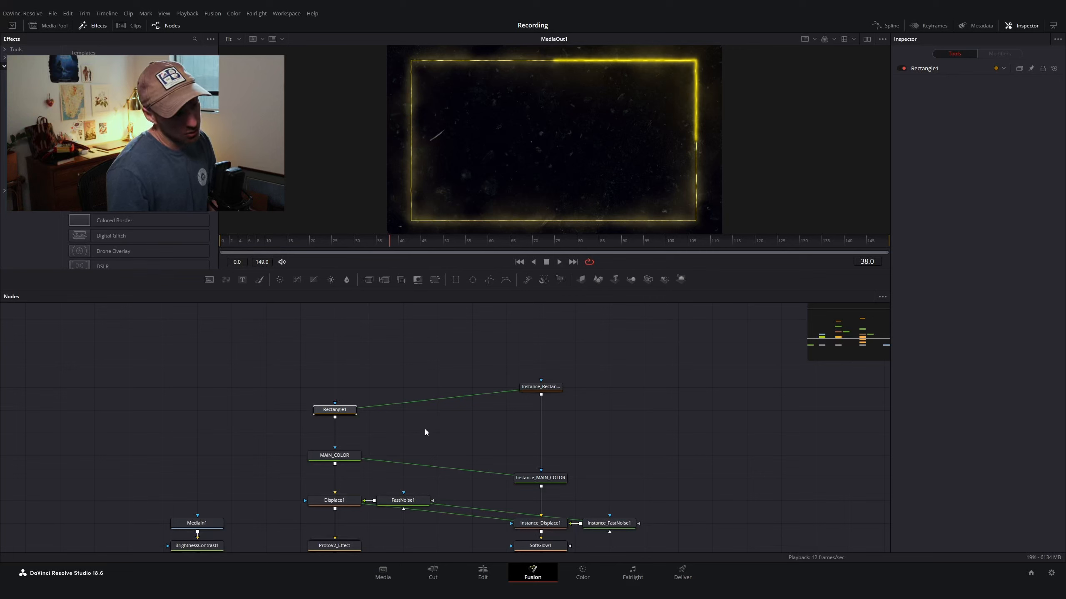
left_click(322, 383)
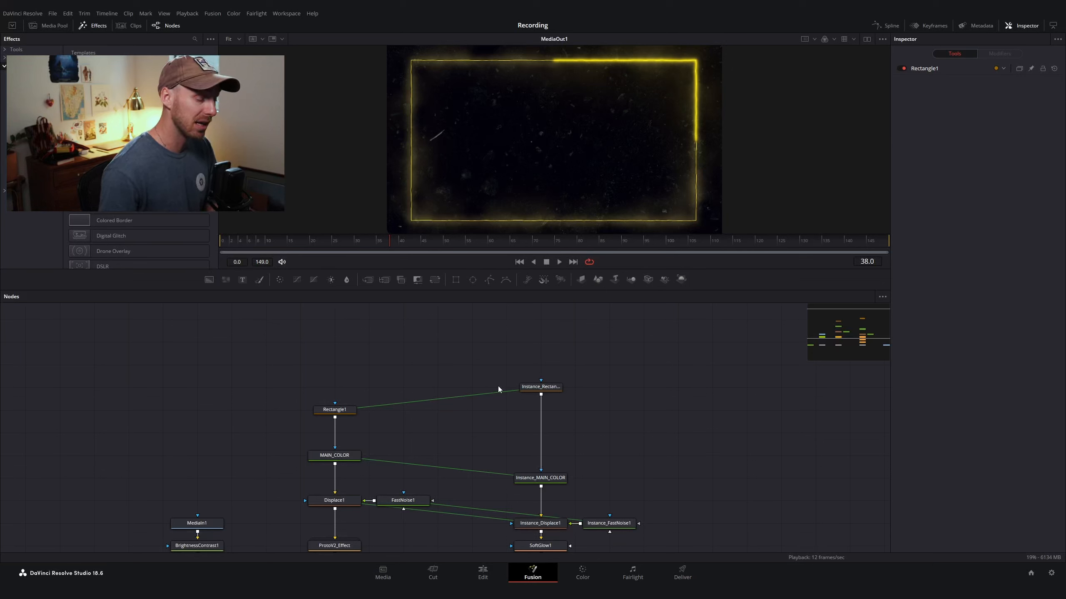
left_click(530, 387)
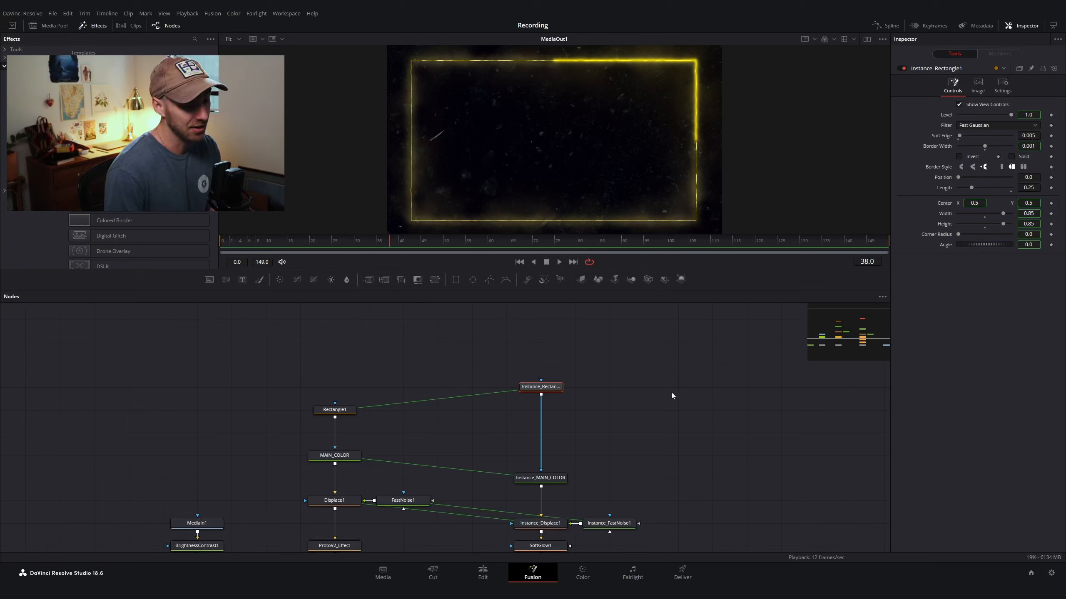
left_click(687, 349)
left_click_drag(734, 324, 498, 416)
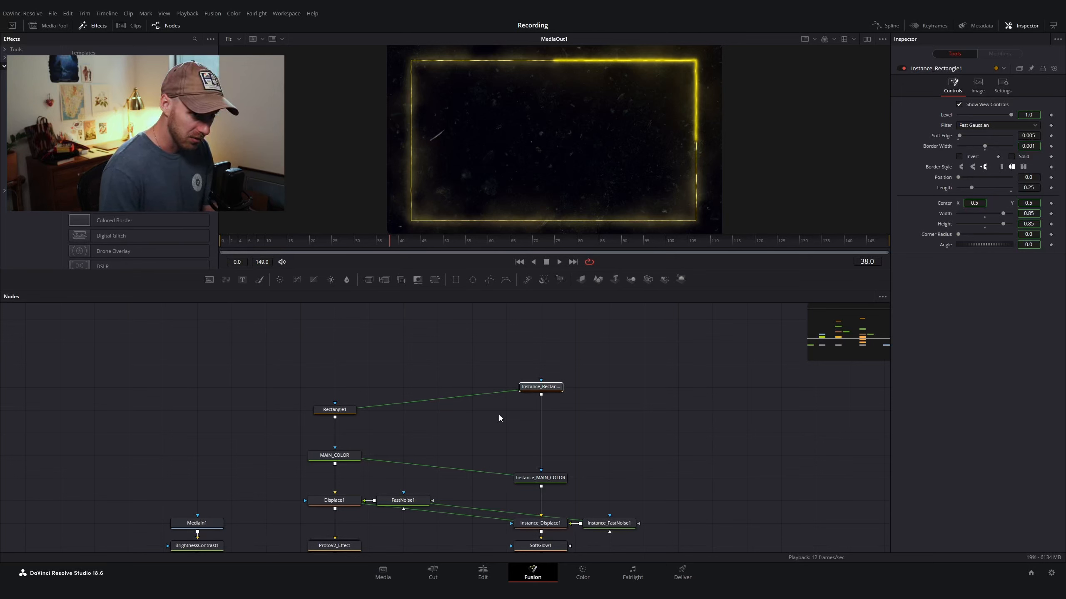
left_click(465, 368)
key("ctrl+shift+v")
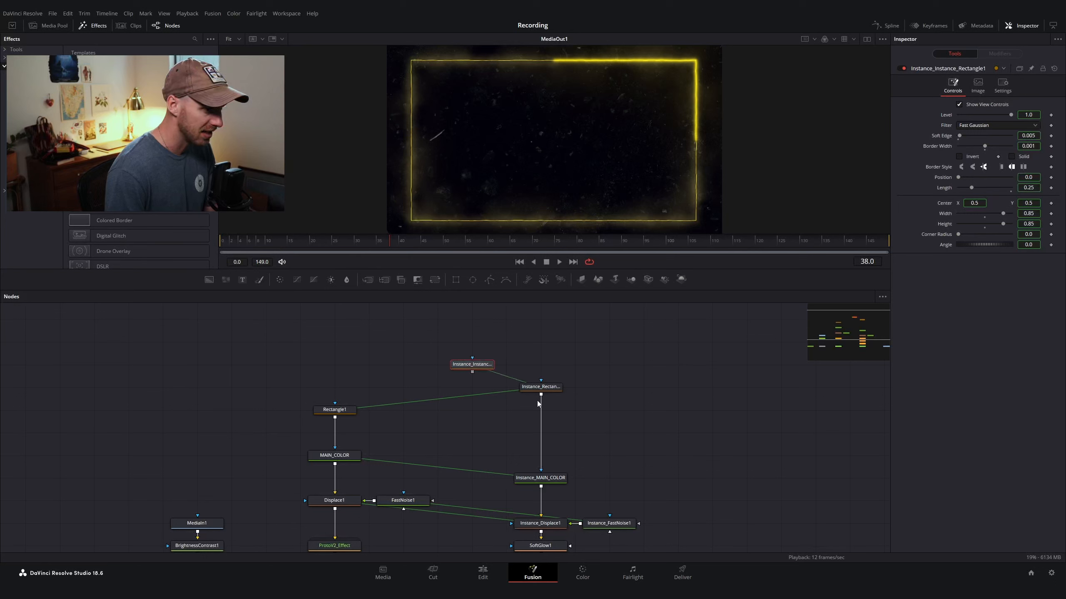
Step: Move Instance_Rectangle1 to the right and place the new instanced rectangle in its former spot
left_click_drag(532, 388, 601, 389)
left_click_drag(472, 363, 538, 386)
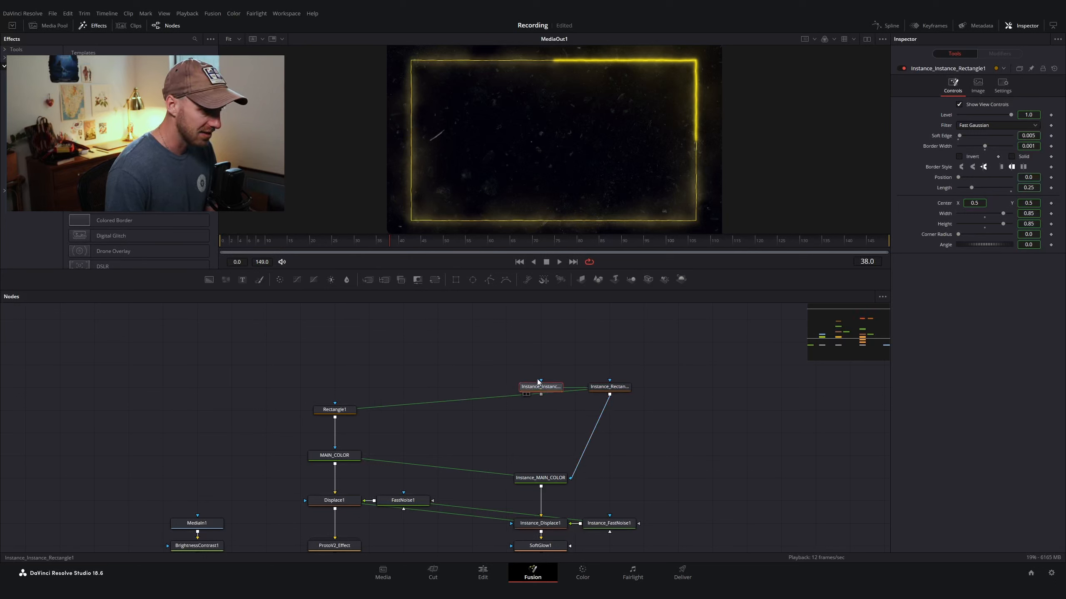
Step: Paste another rectangle instance, place it left of the others in the same row, and review each rectangle node's settings
key("ctrl+shift+v")
left_click_drag(432, 387, 472, 387)
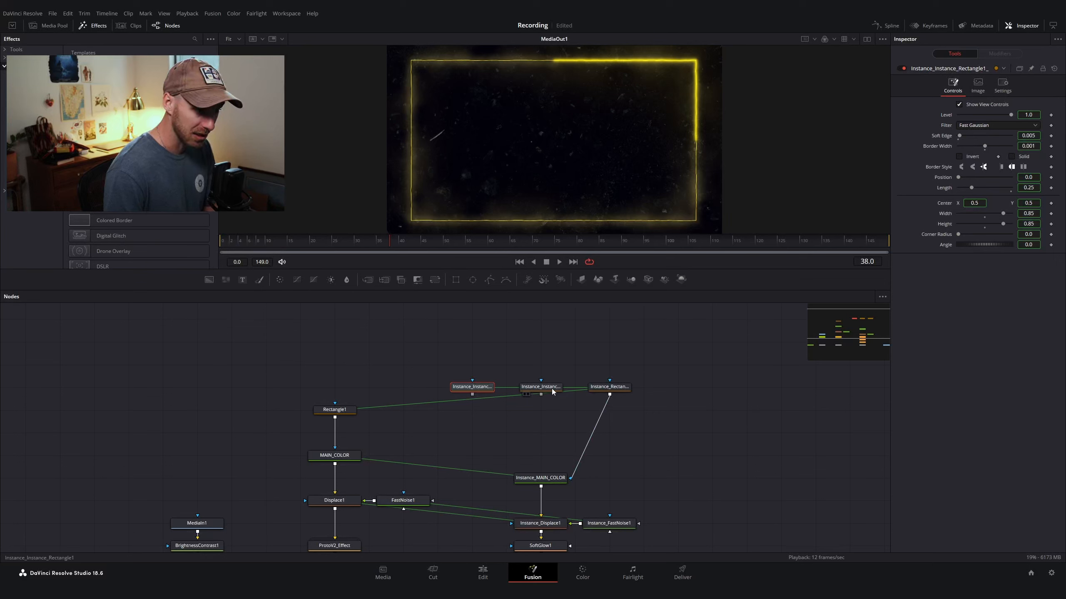
left_click(606, 387)
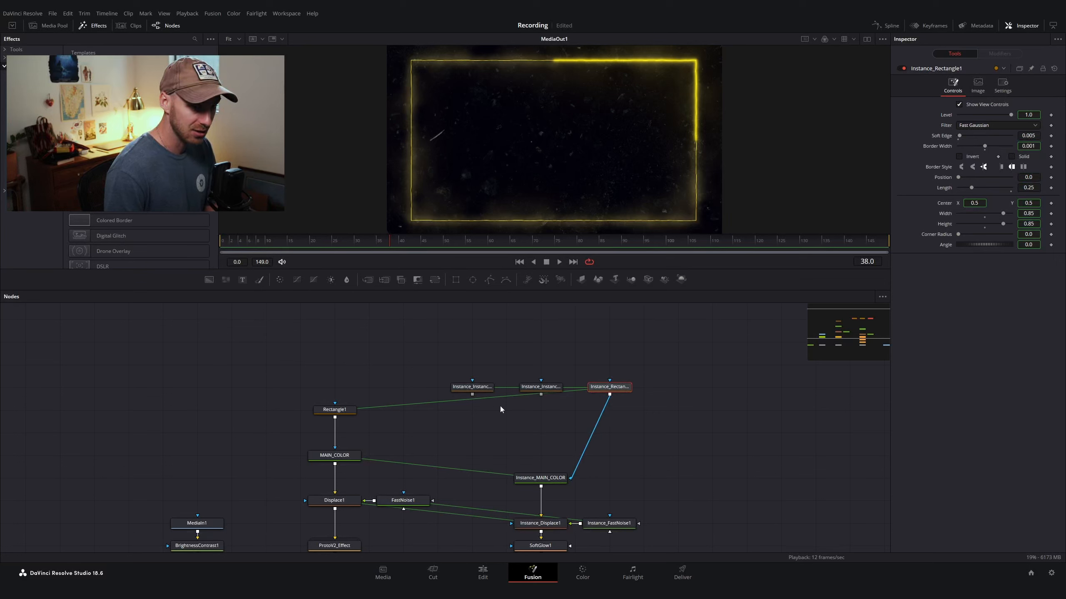
left_click(543, 387)
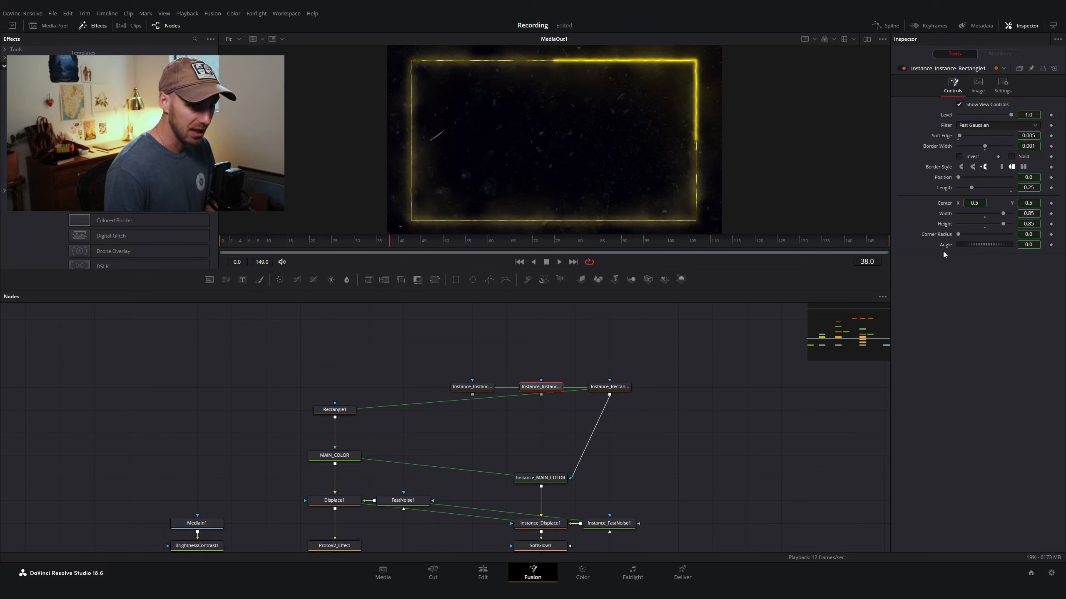
left_click(608, 386)
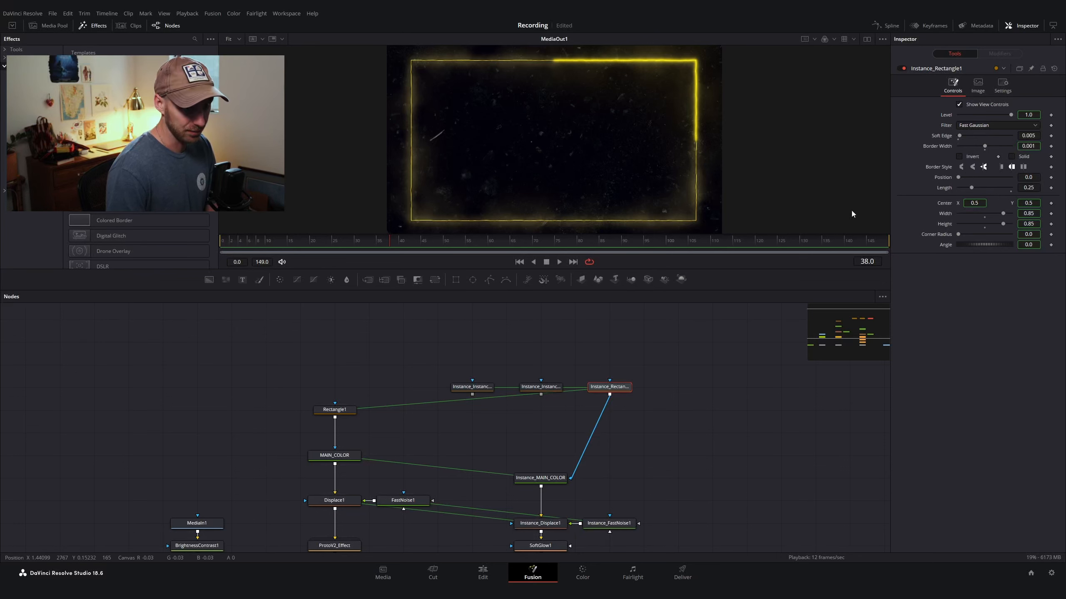
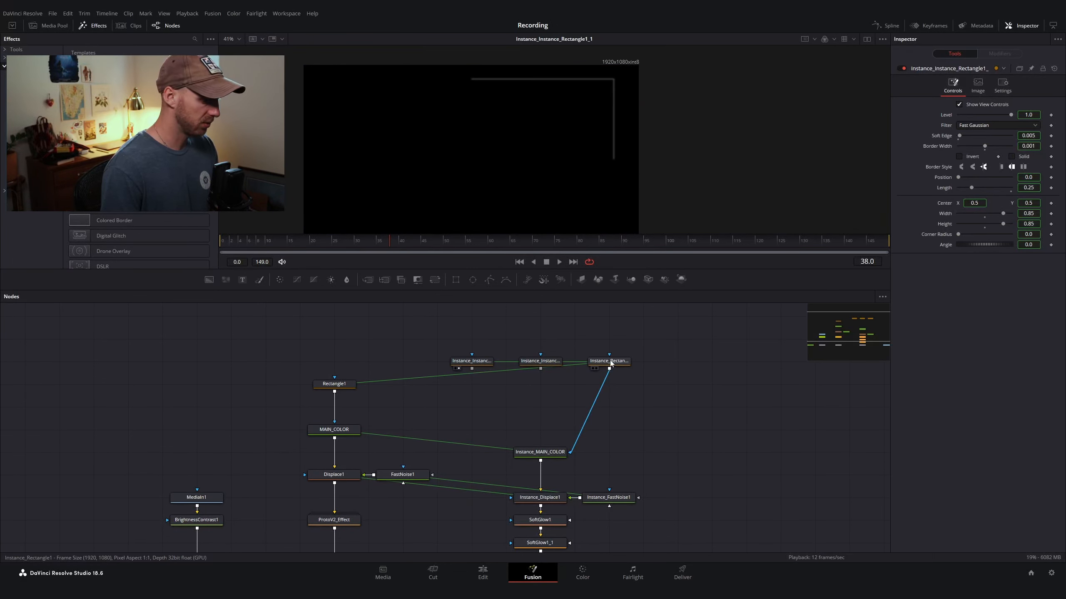
Step: Rename the rightmost rectangle instance node to Insta_1
left_click(609, 360)
left_click_drag(695, 333, 372, 397)
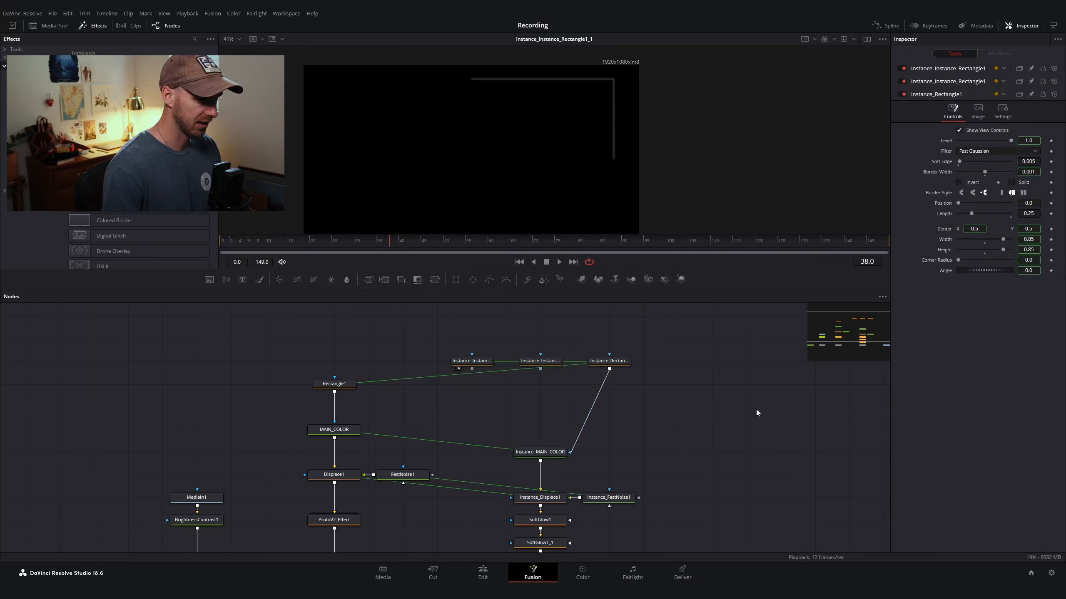
left_click(608, 362)
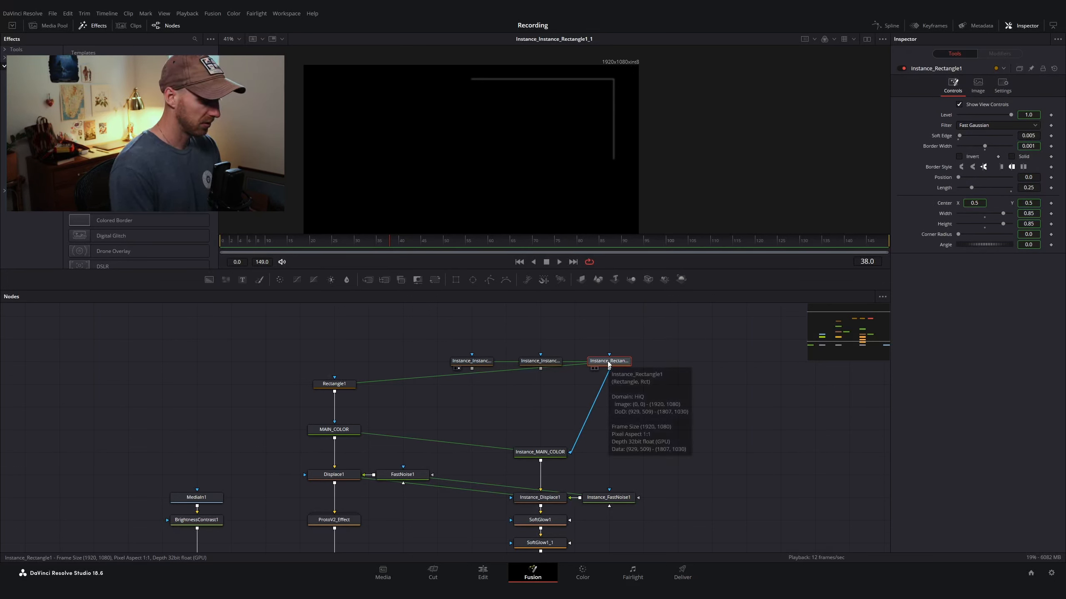
key("F2")
type("Inst")
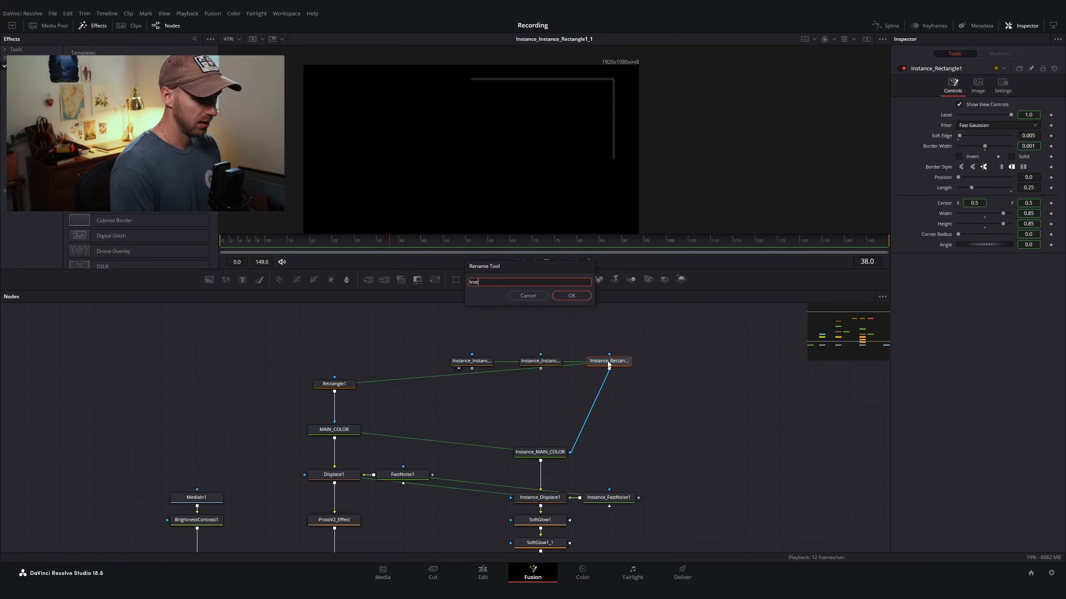
type("a_1")
key("Return")
Step: Rename the middle and left rectangle instance nodes to Insta_2 and Insta_3
left_click(547, 362)
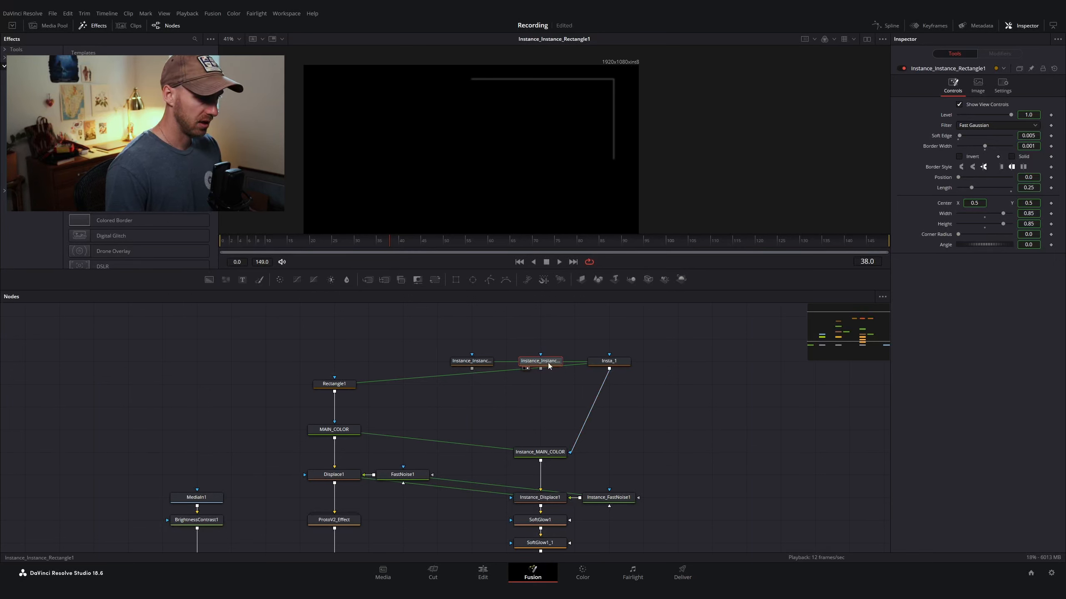
key("F2")
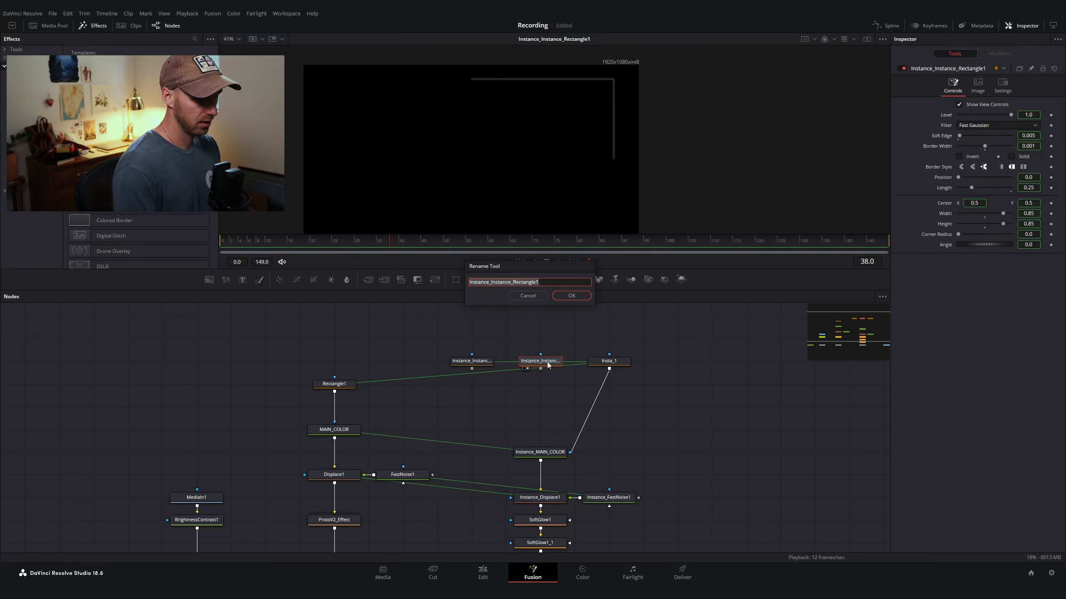
key("BackSpace")
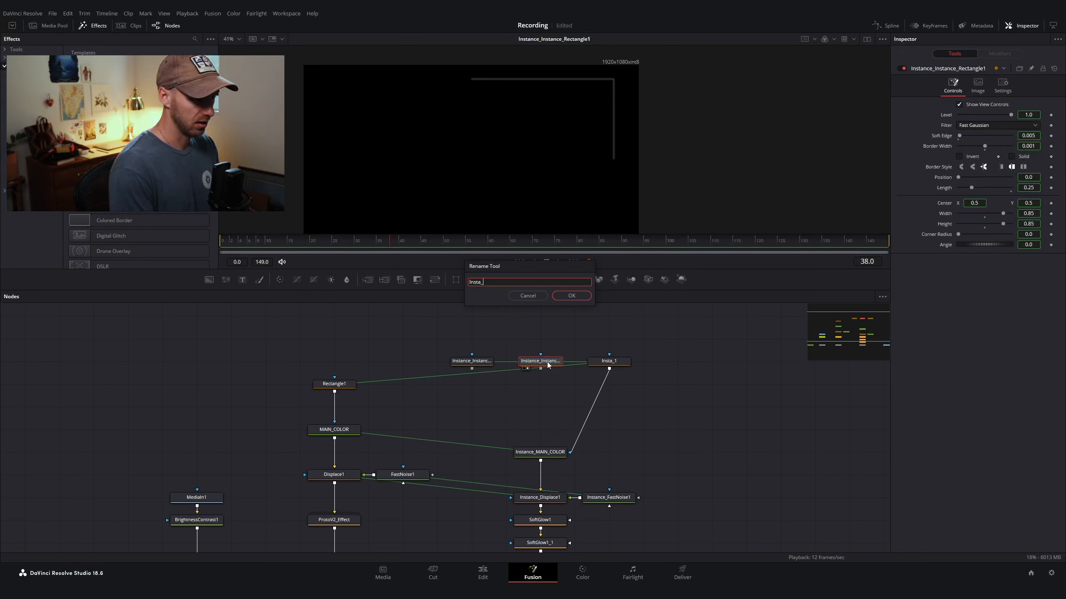
type("Insta_2")
key("Return")
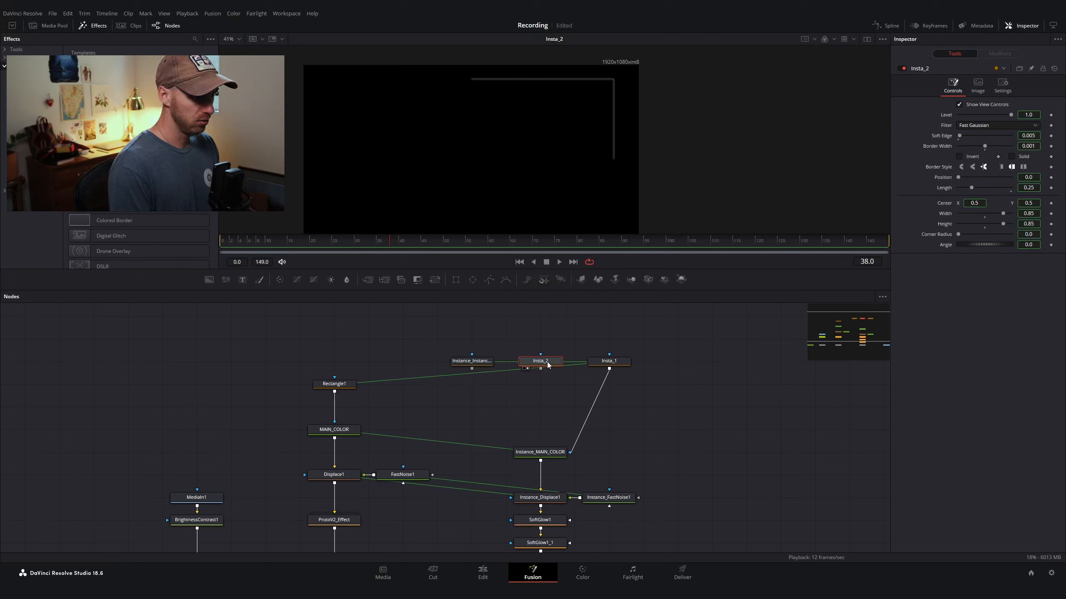
left_click(476, 366)
key("F2")
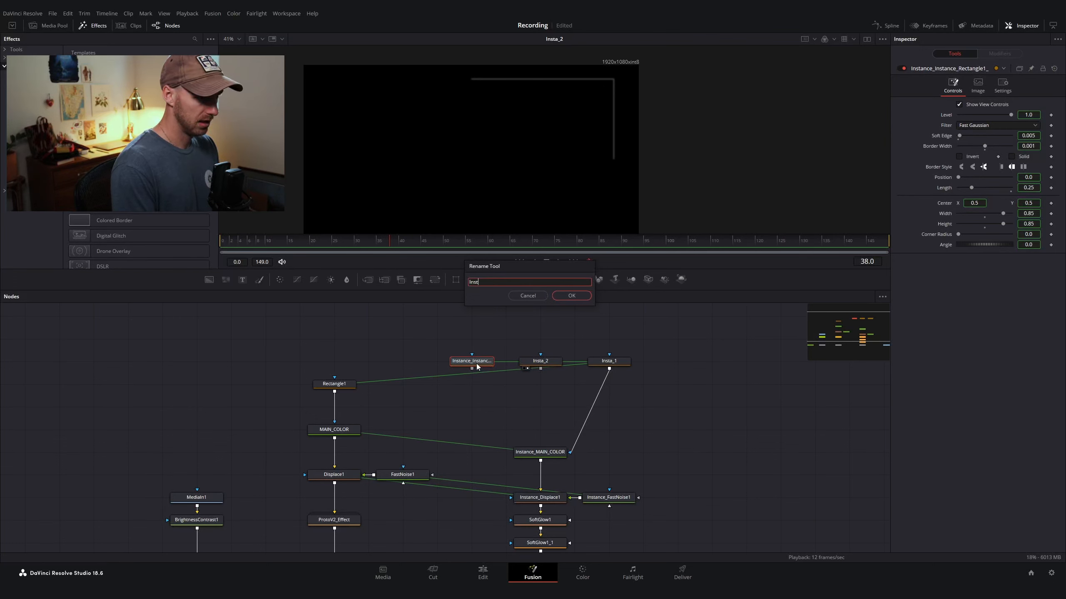
type("Insta_3")
key("Return")
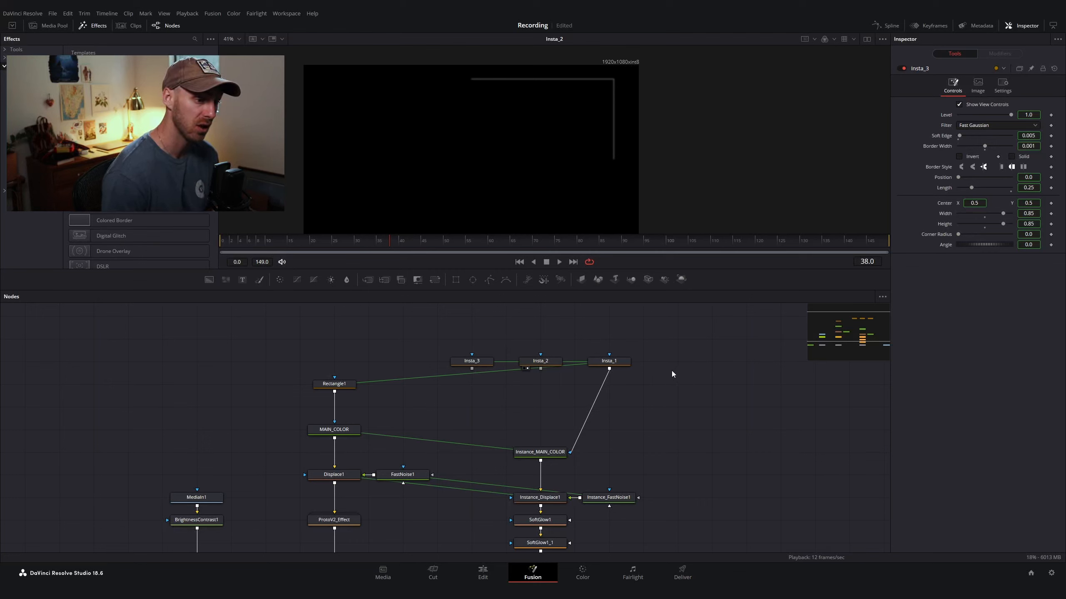
Step: Add a Note node beside the rectangle instances and enlarge it
key("shift+space")
type("pos")
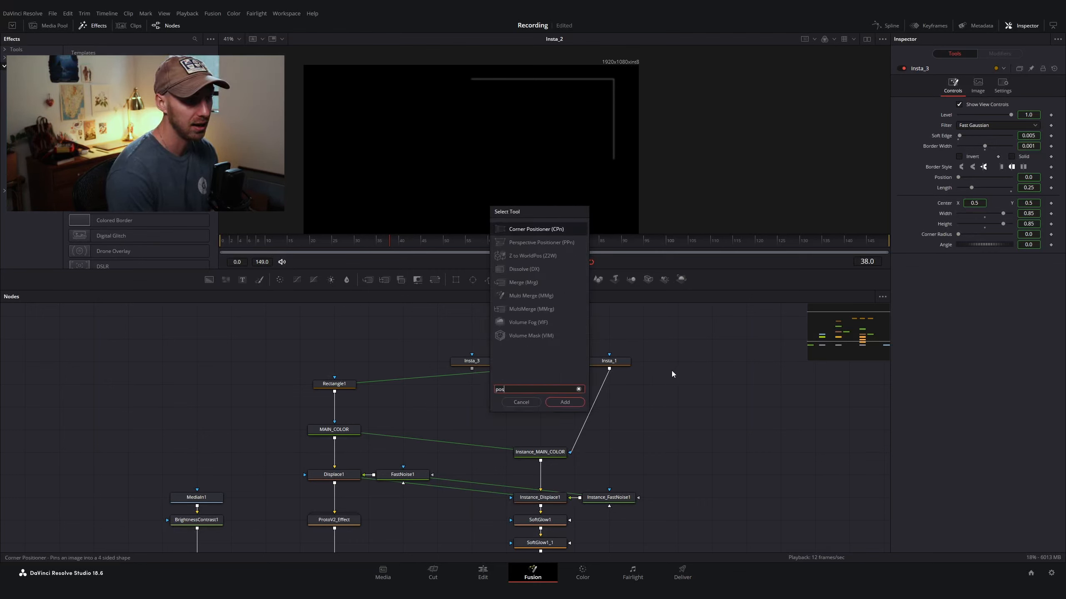
key("BackSpace")
key("BackSpace")
type("note")
key("Return")
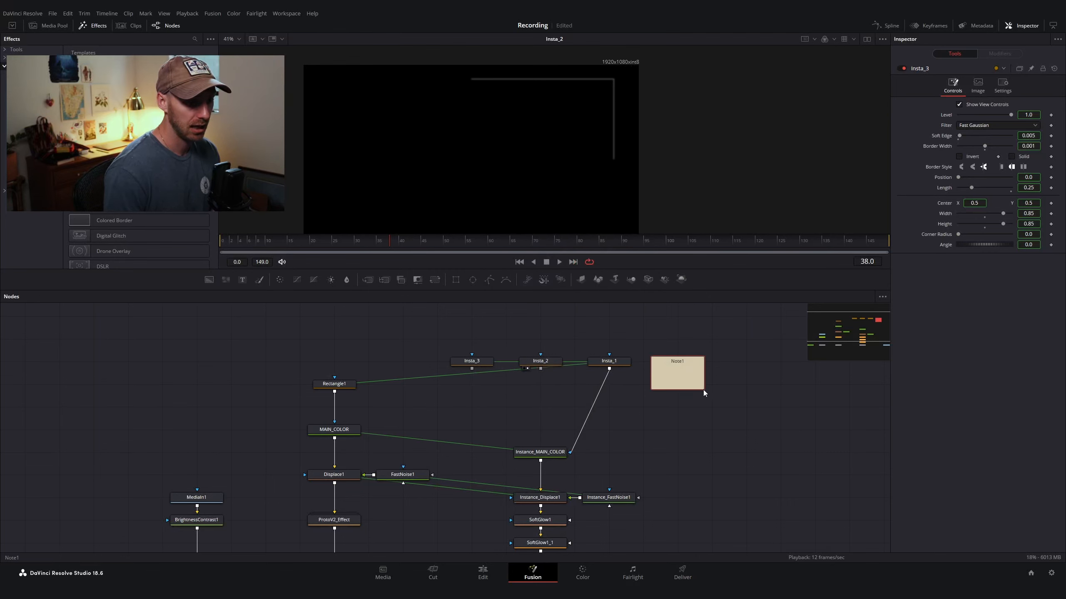
left_click_drag(703, 389, 718, 402)
Step: Write "Insta2 and Insta3 or instances of Insta 1" in the note, collapse it and move it right of the instances
double_click(676, 398)
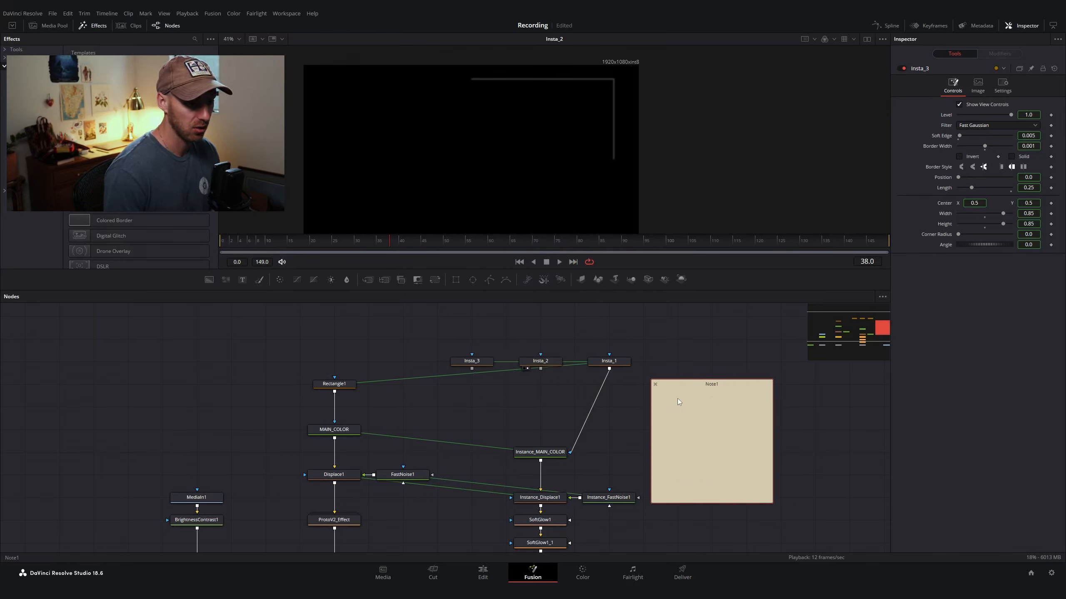
type("Insta2")
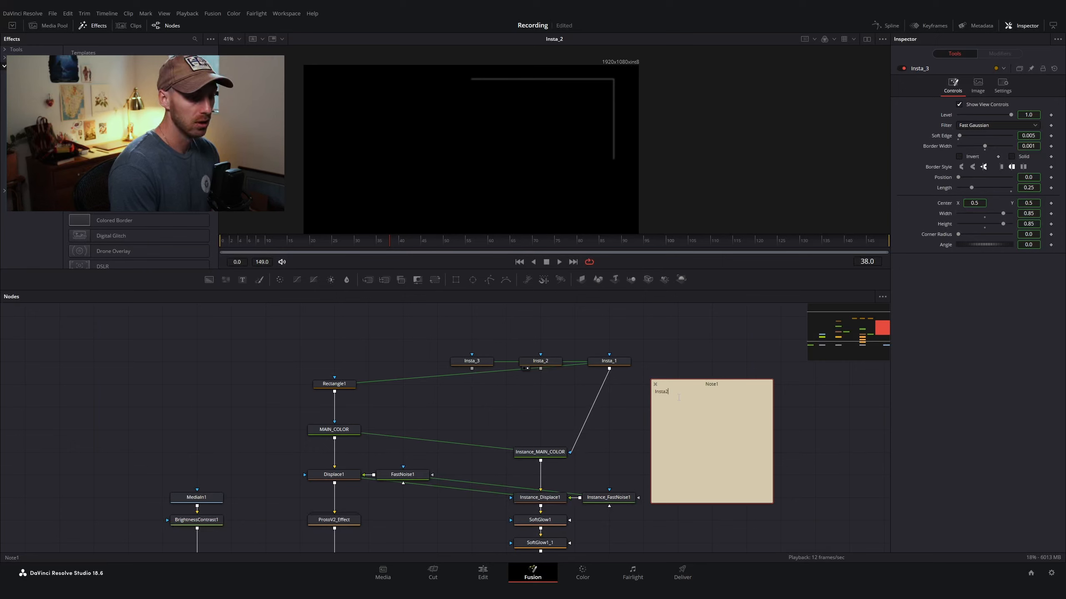
type(" and Insta3")
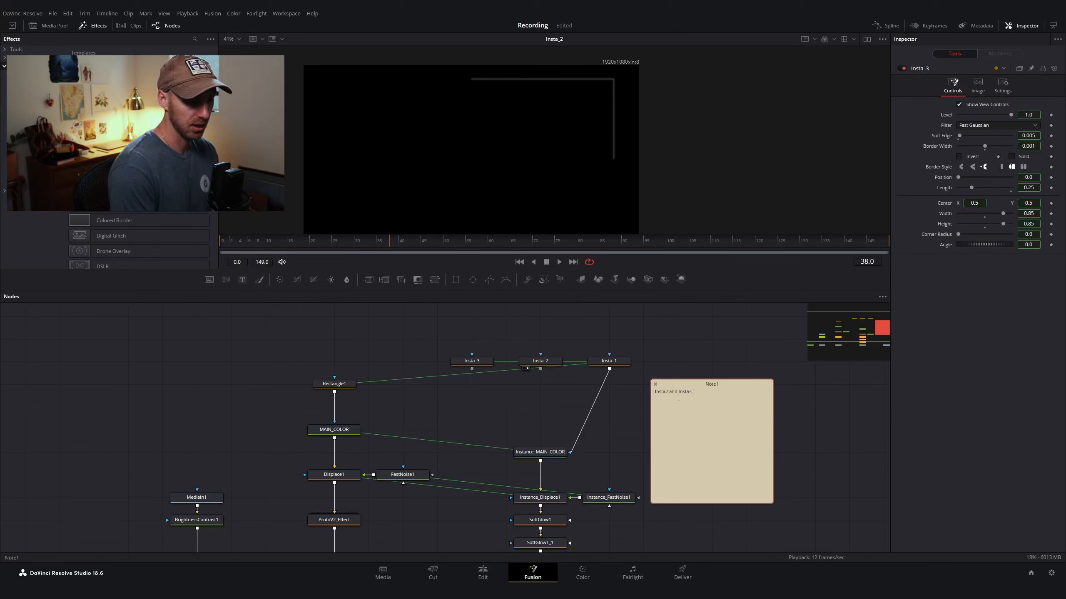
type(" or Instan")
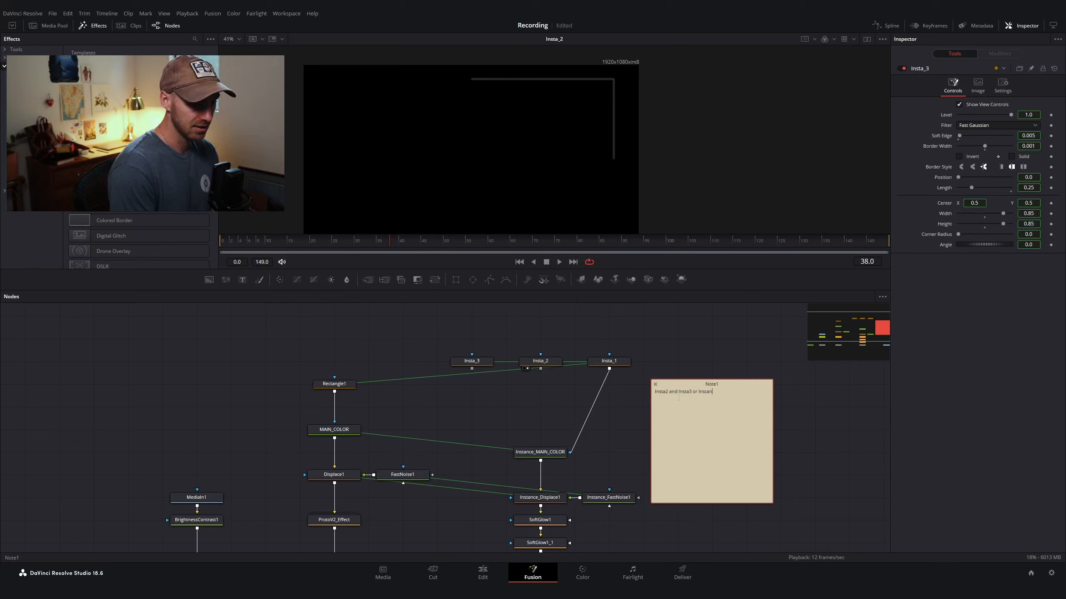
type("ces of Insta 1")
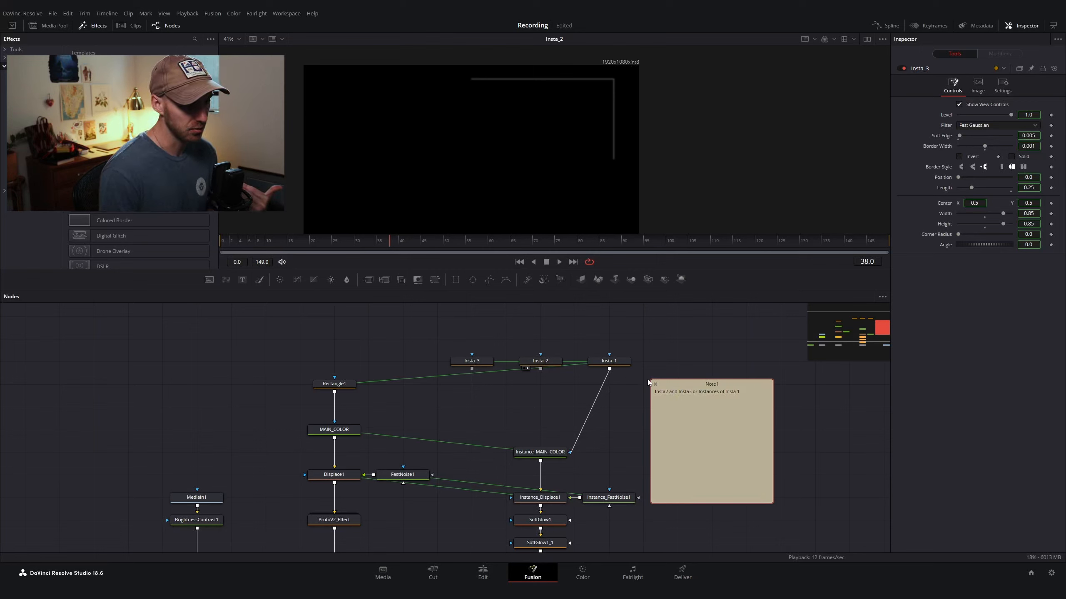
double_click(675, 385)
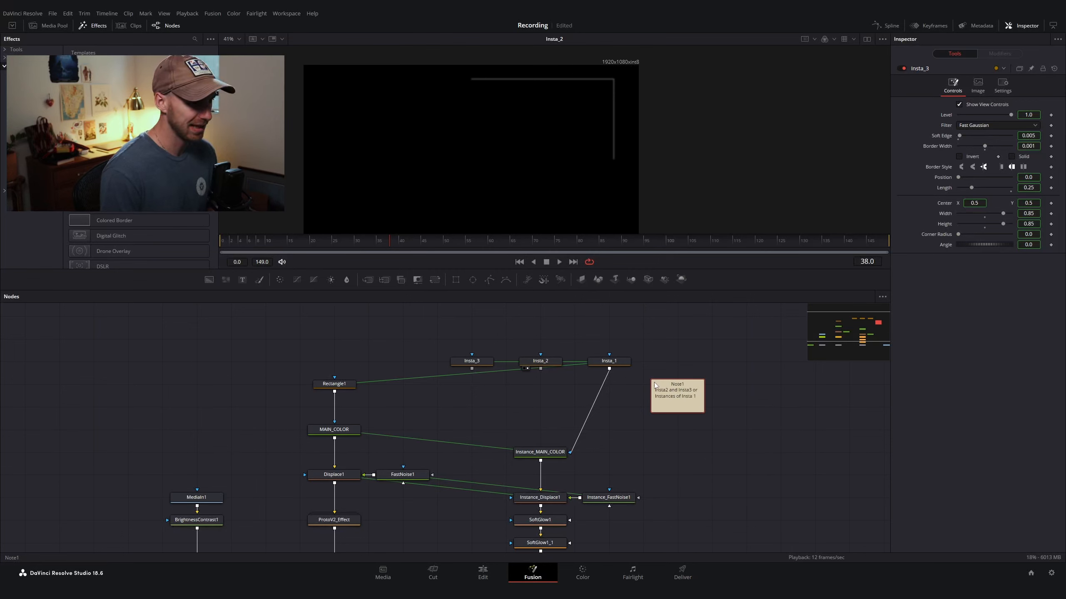
left_click_drag(674, 385, 743, 362)
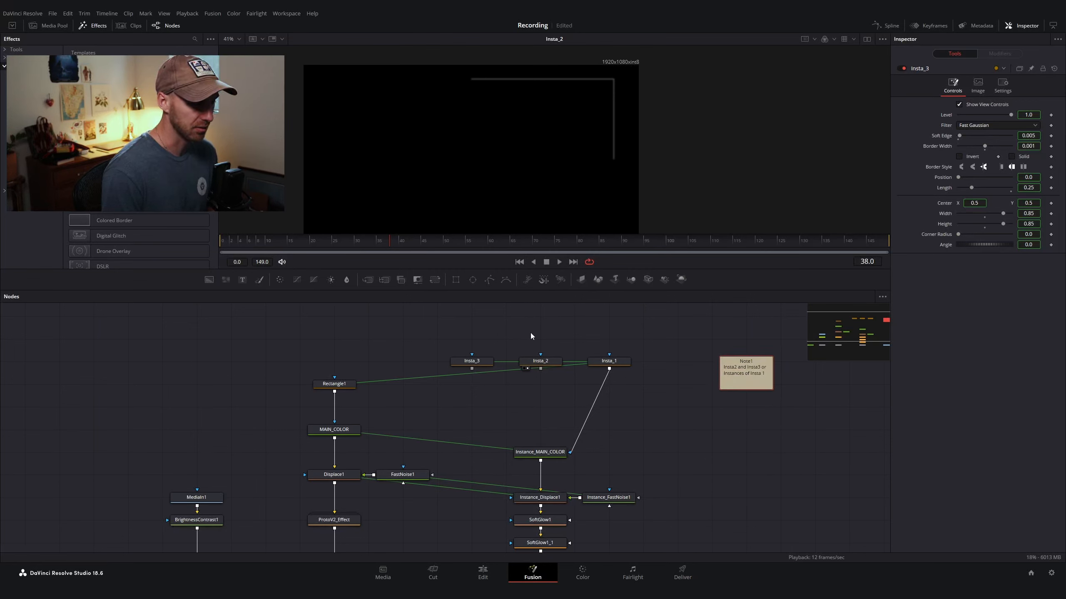
Step: View Insta_3, deinstance its Soft Edge and set Soft Edge to 0
key("1")
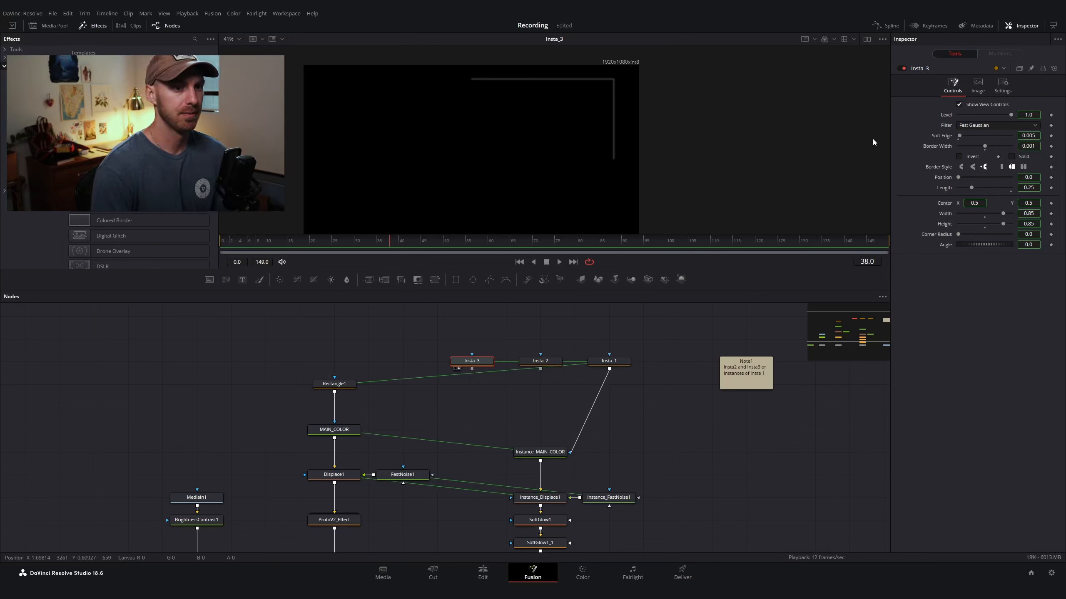
right_click(944, 136)
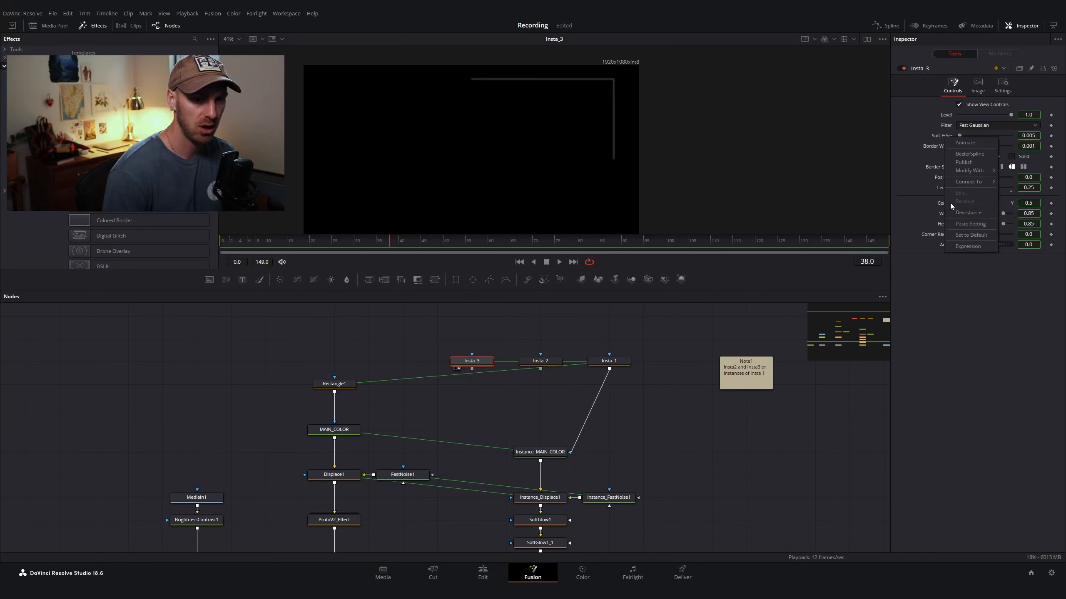
left_click(961, 213)
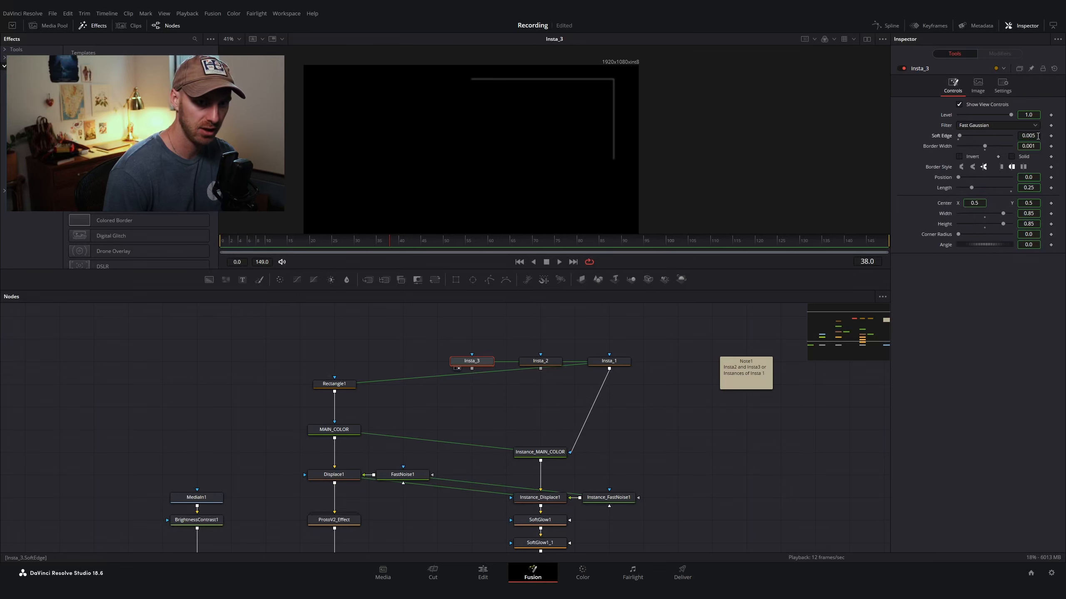
left_click_drag(961, 135, 956, 136)
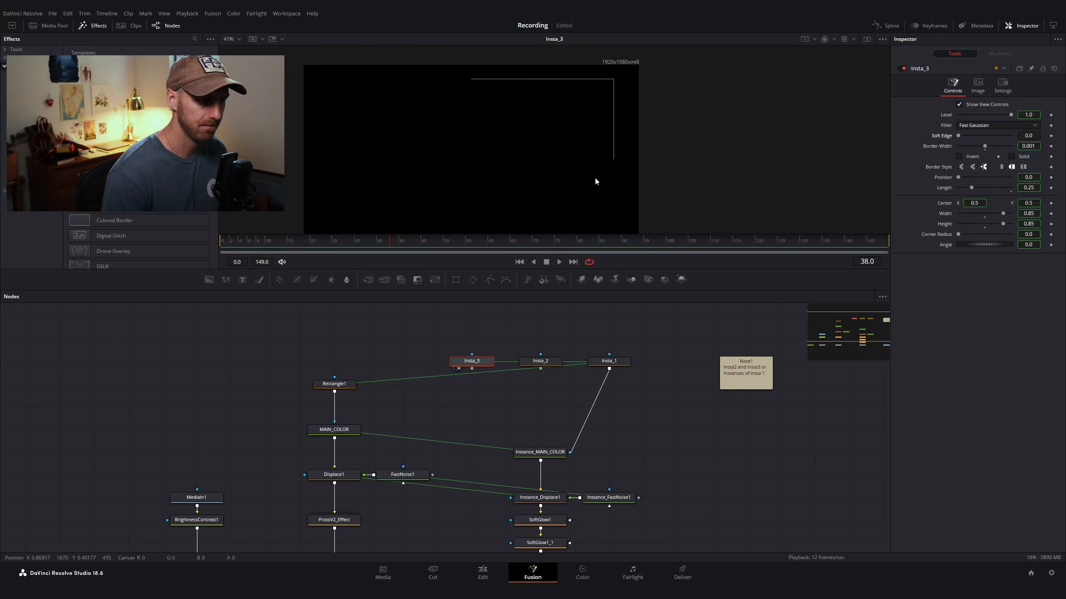
scroll(472, 363, "up", 2)
scroll(471, 363, "down", 1)
scroll(626, 105, "up", 5)
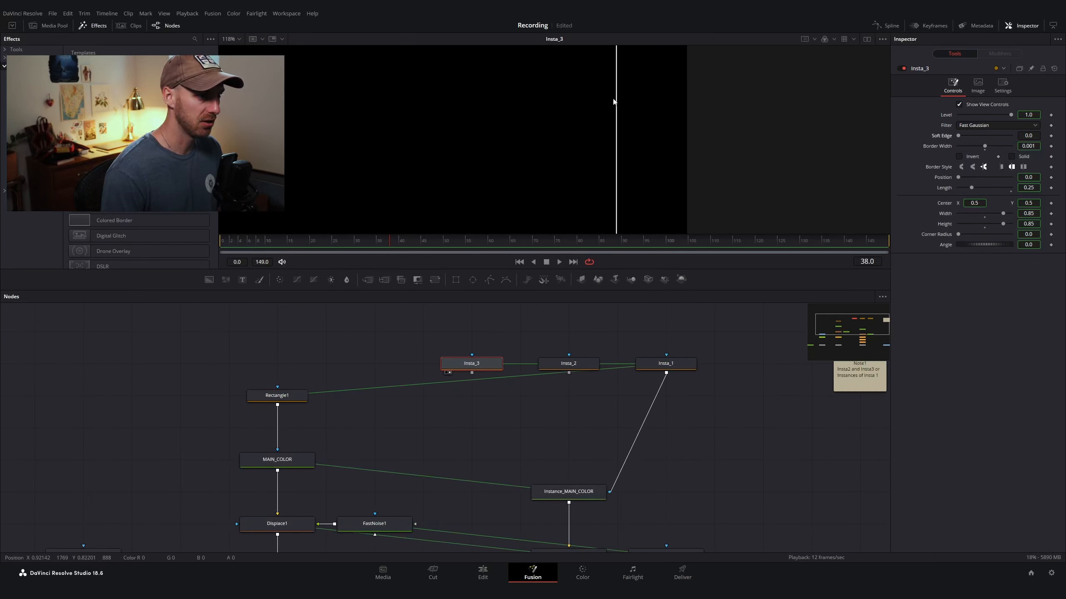
scroll(625, 109, "down", 3)
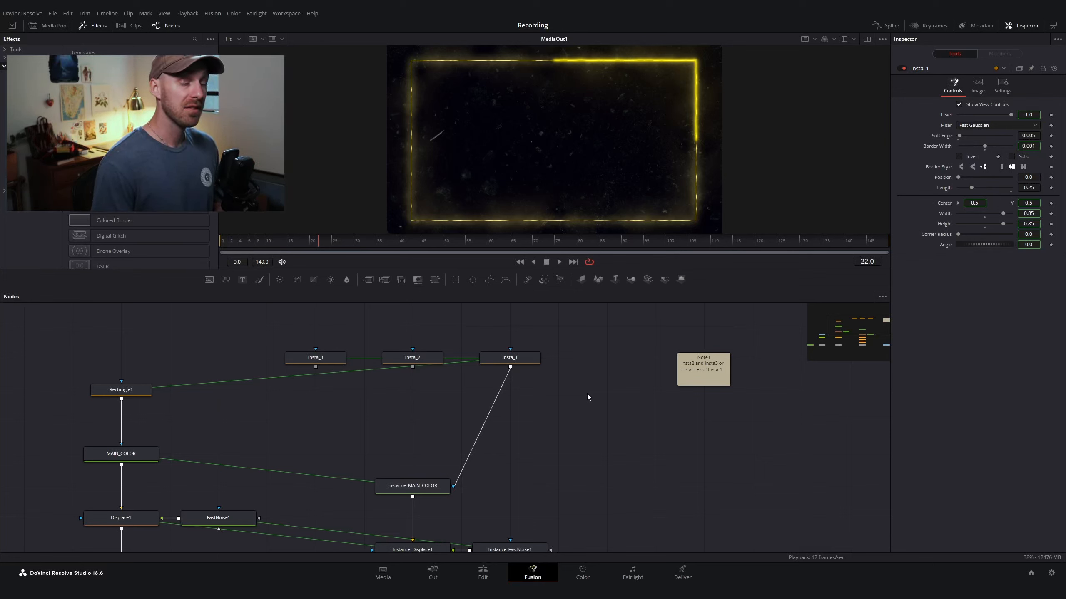
Step: Keyframe Insta_1's Position at 0 on frame 0 and at 1 on frame 30
left_click(511, 361)
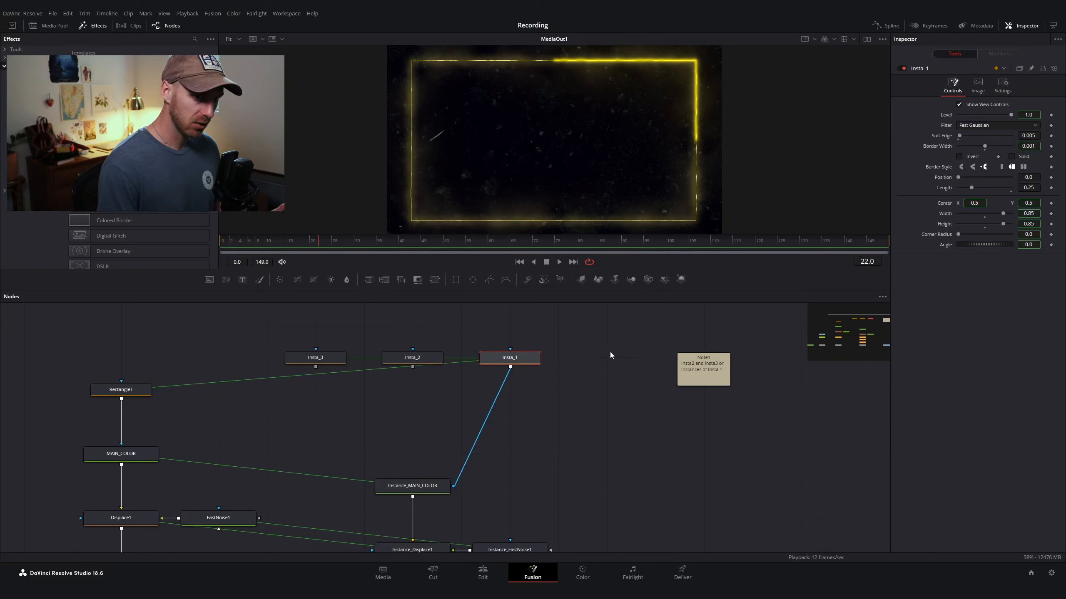
left_click_drag(297, 242, 169, 247)
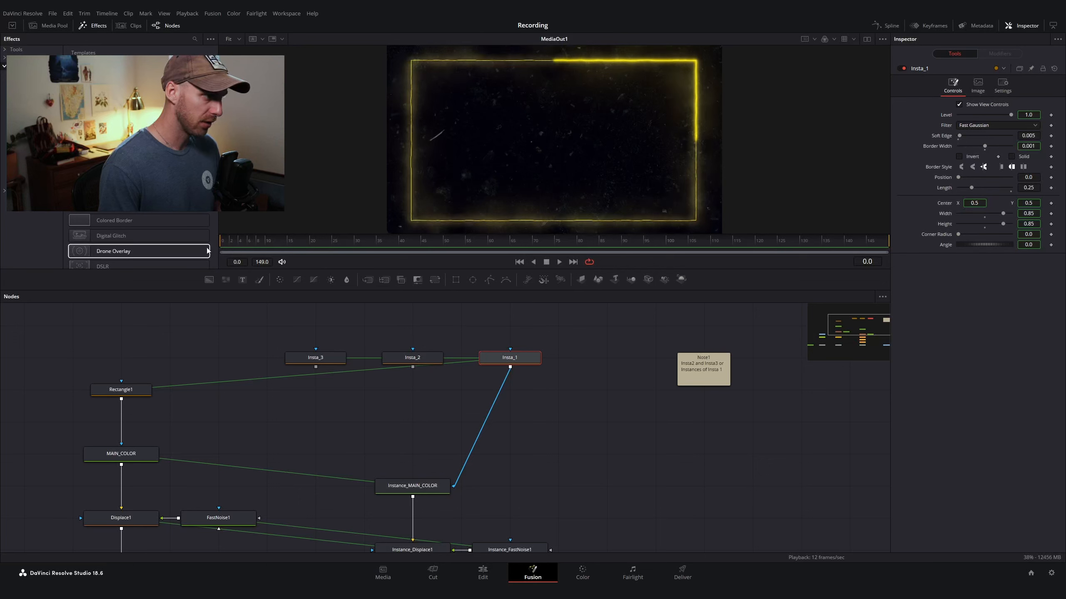
left_click(1051, 177)
left_click_drag(283, 245, 357, 244)
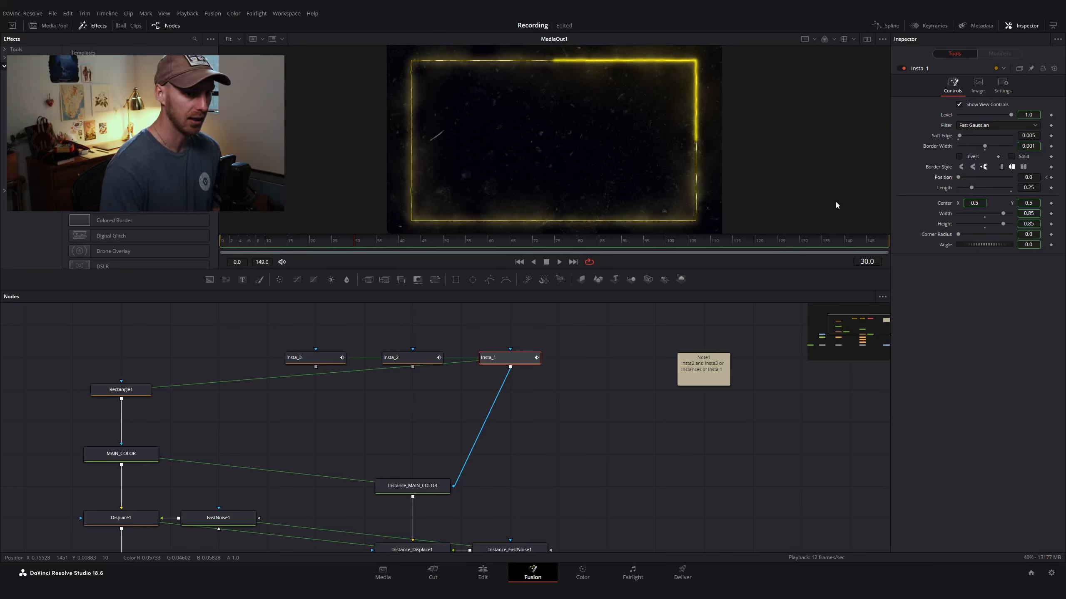
double_click(1027, 179)
type("1")
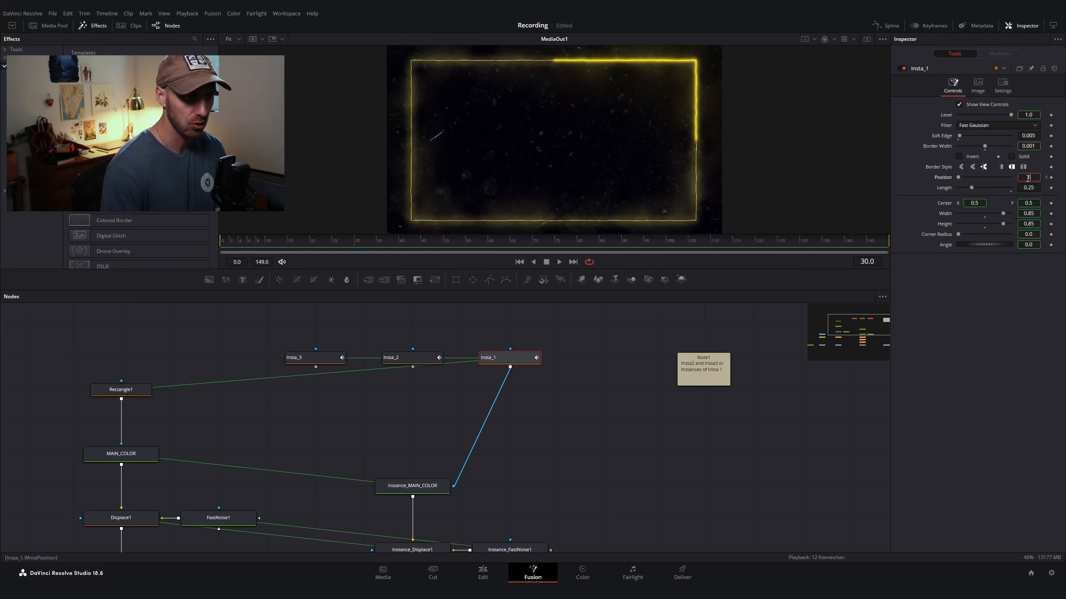
key("Tab")
left_click_drag(313, 245, 292, 246)
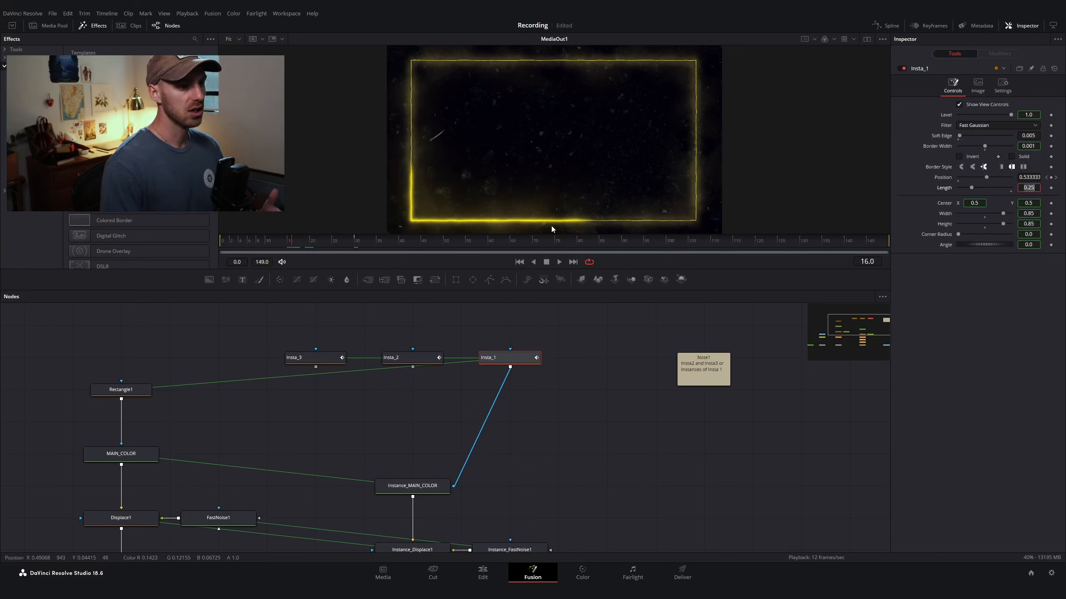
scroll(506, 390, "left", 5)
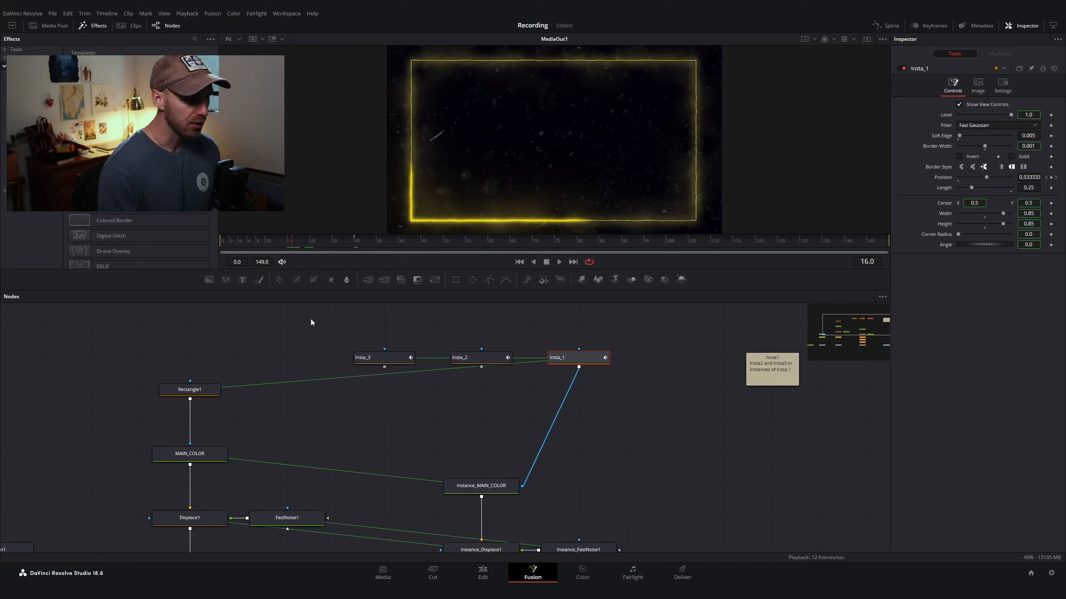
left_click_drag(311, 318, 532, 419)
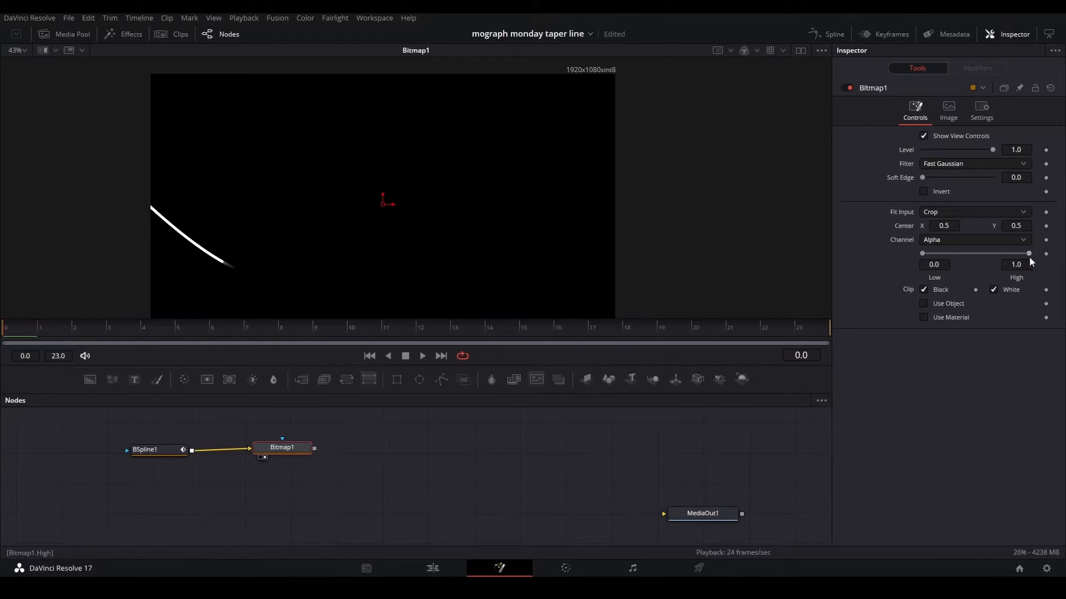
Step: Set Bitmap1's High threshold to 0.25 and its Soft Edge to about 0.019
left_click(1017, 267)
type(".25")
key("Return")
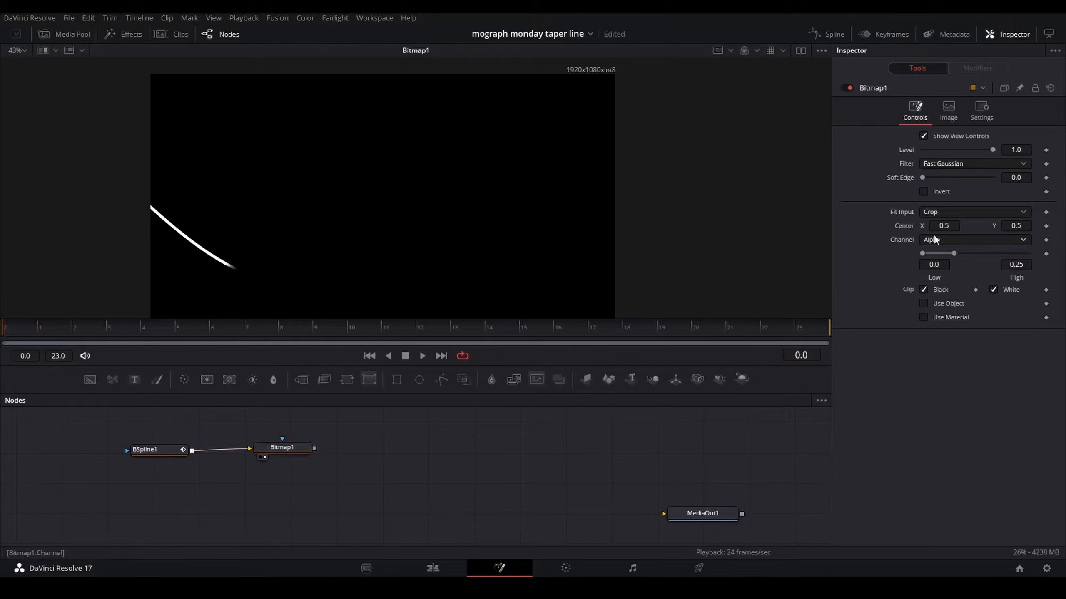
left_click(348, 328)
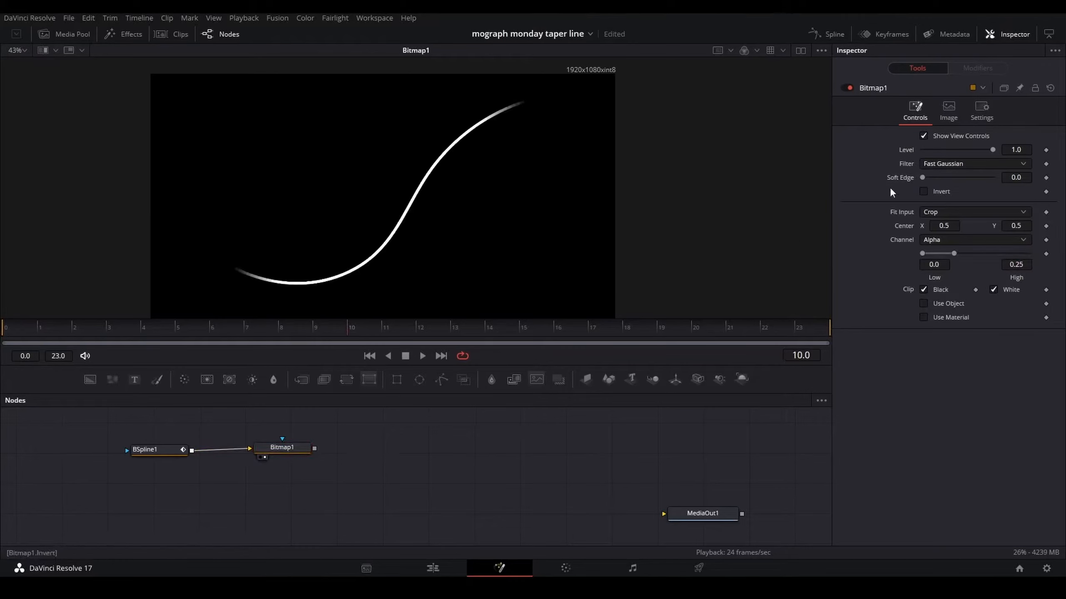
left_click_drag(922, 178, 933, 177)
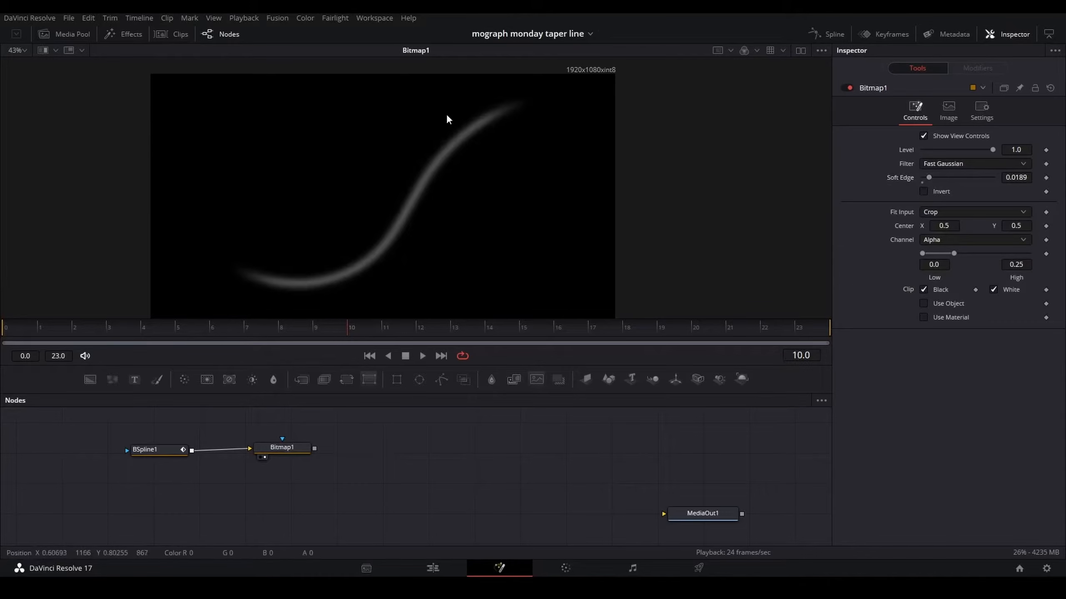
left_click_drag(299, 449, 280, 450)
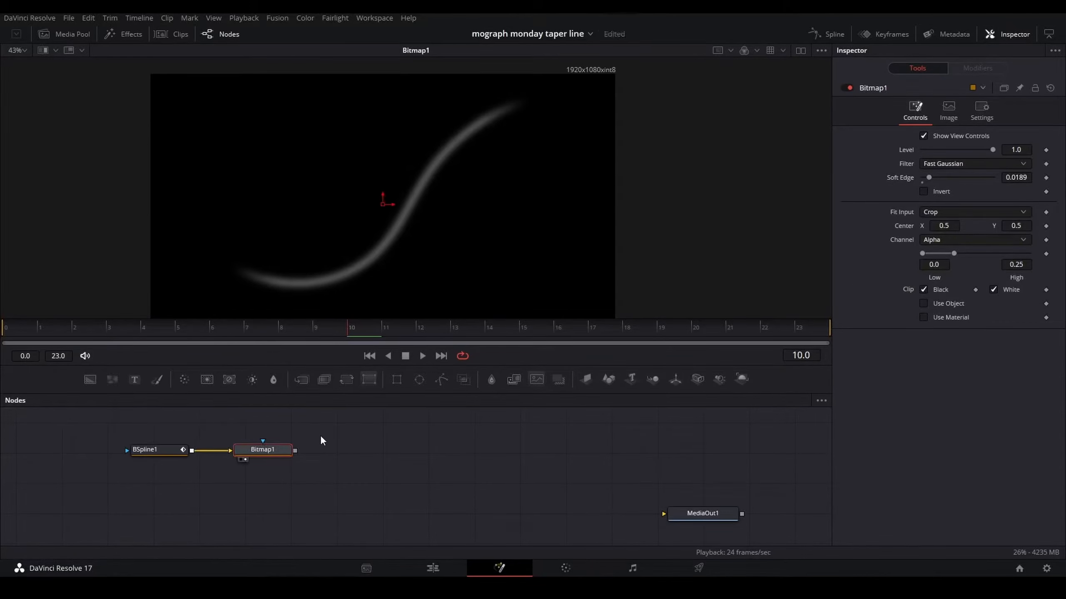
left_click(369, 433)
key("shift+space")
type("b")
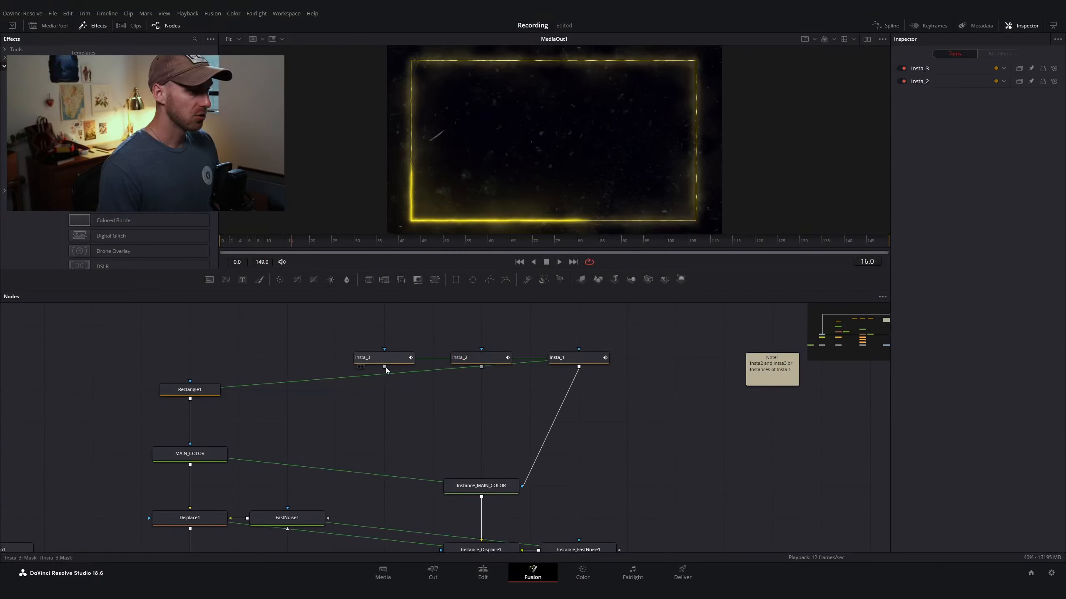
Step: View Insta_3 and set its motion blur Quality to 20 and Shutter Angle to 8500
left_click(387, 359)
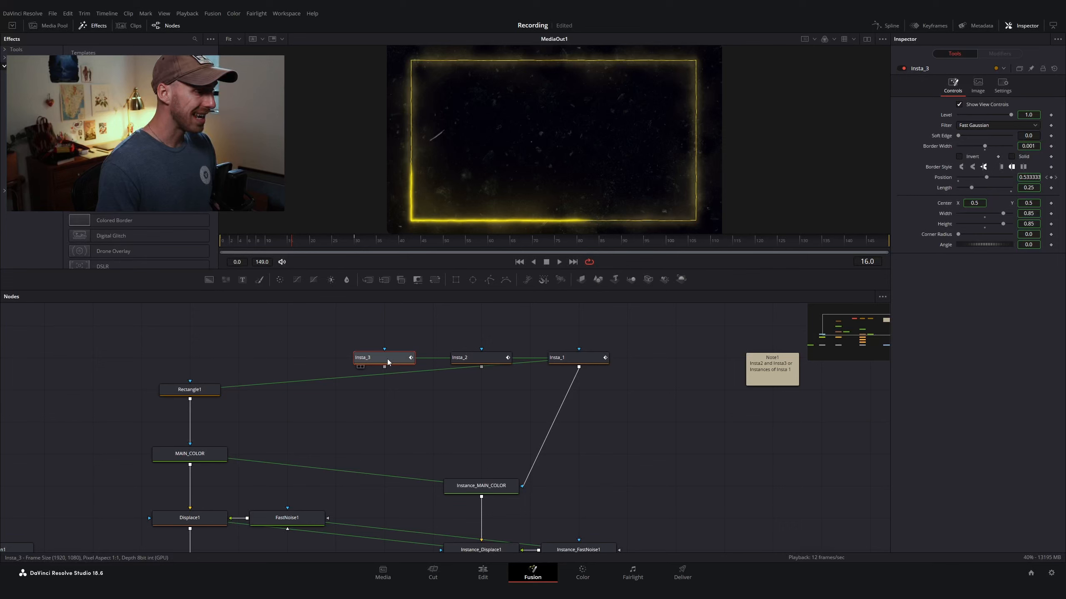
key("2")
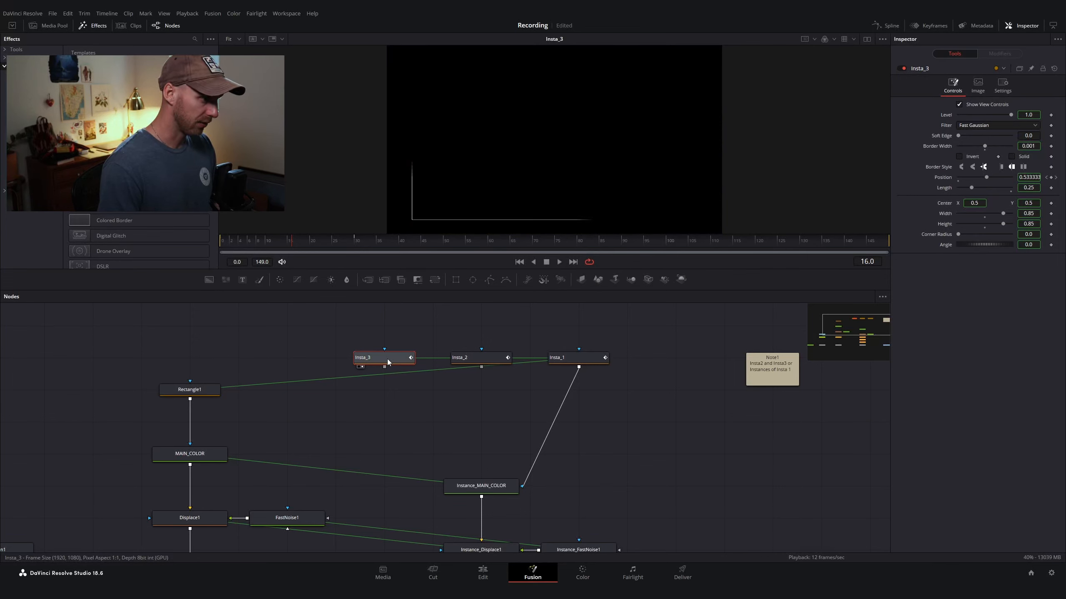
scroll(403, 163, "up", 6)
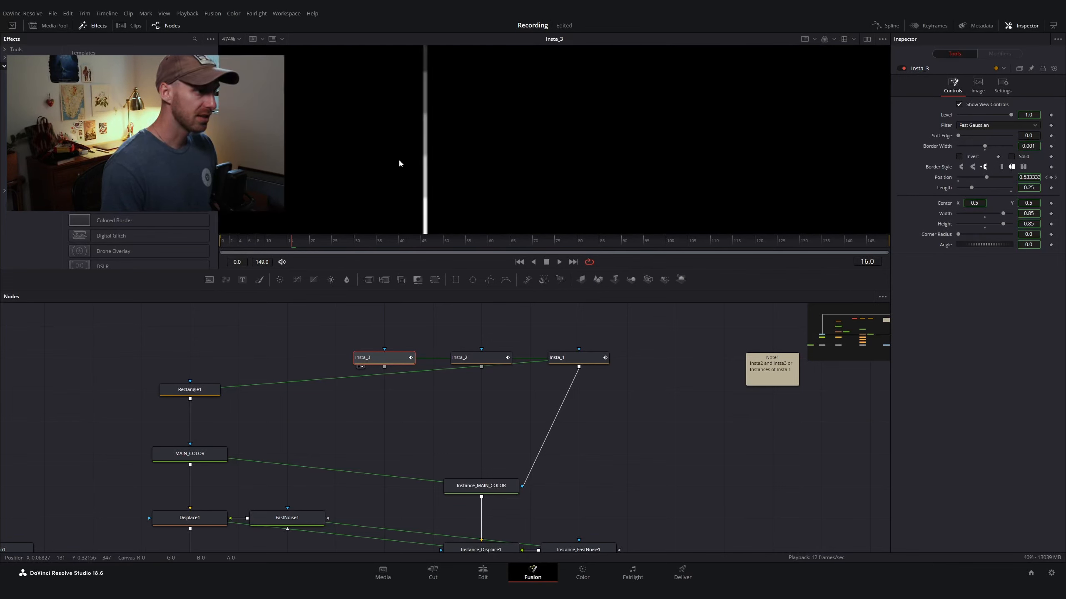
scroll(412, 112, "down", 3)
left_click_drag(455, 214, 432, 155)
scroll(432, 155, "down", 2)
scroll(401, 94, "up", 2)
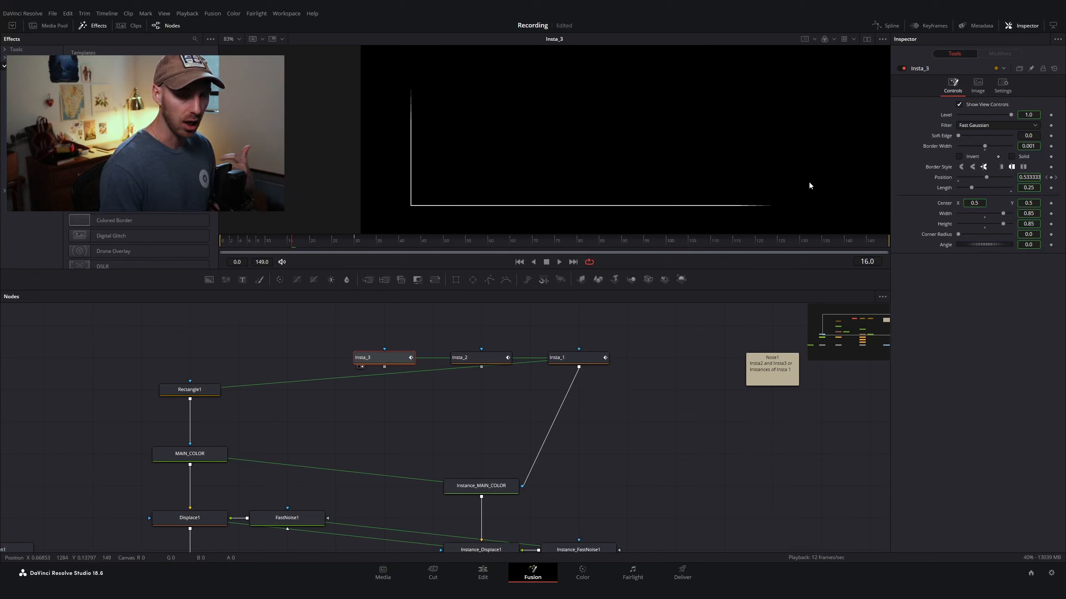
left_click(1002, 84)
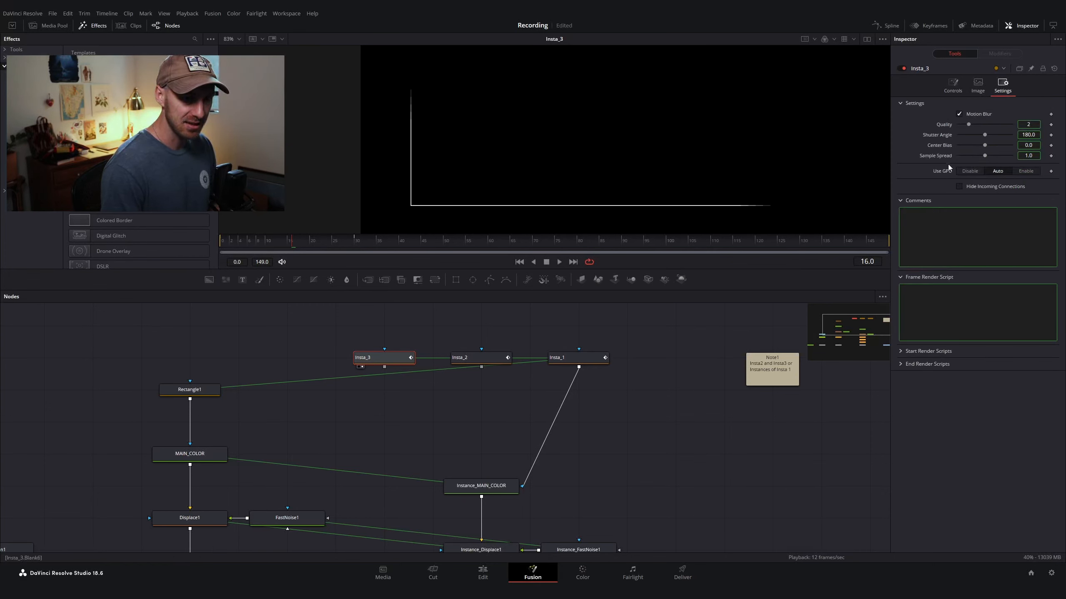
right_click(943, 138)
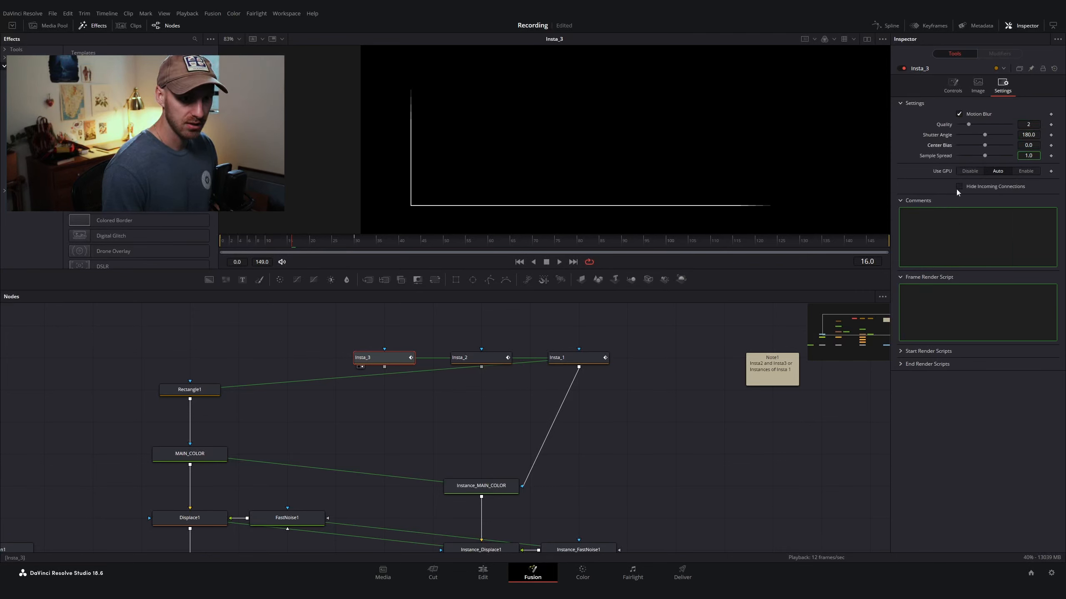
right_click(946, 156)
left_click(971, 233)
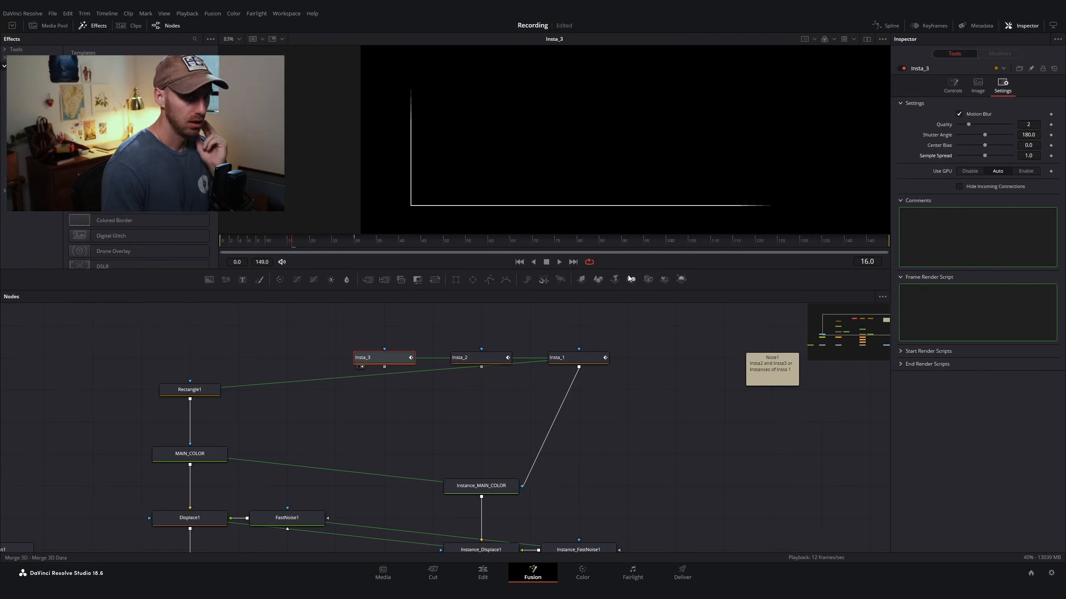
left_click(1024, 126)
type("20")
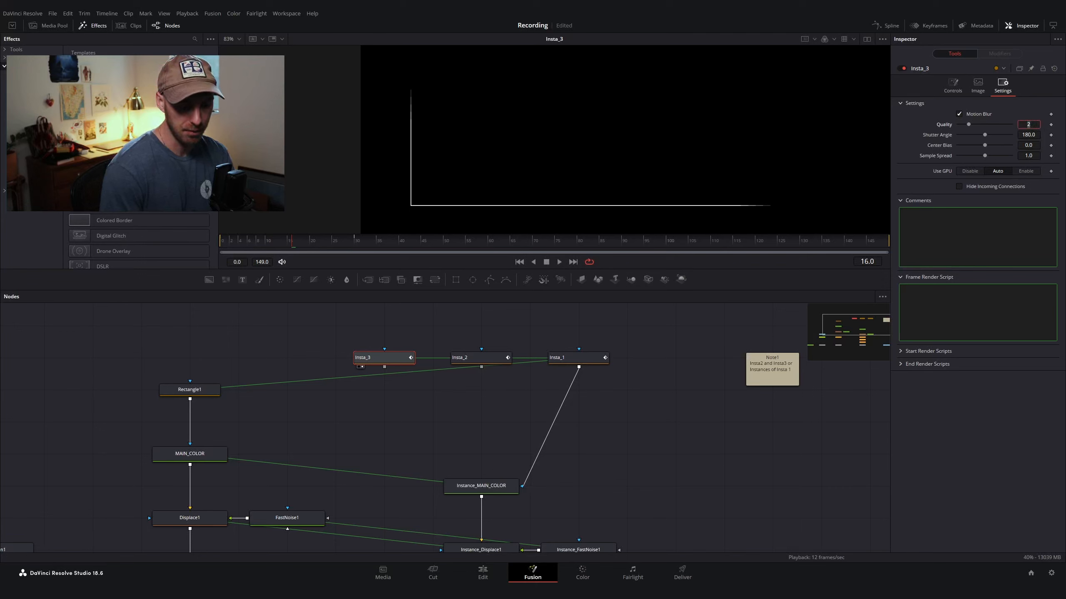
key("Tab")
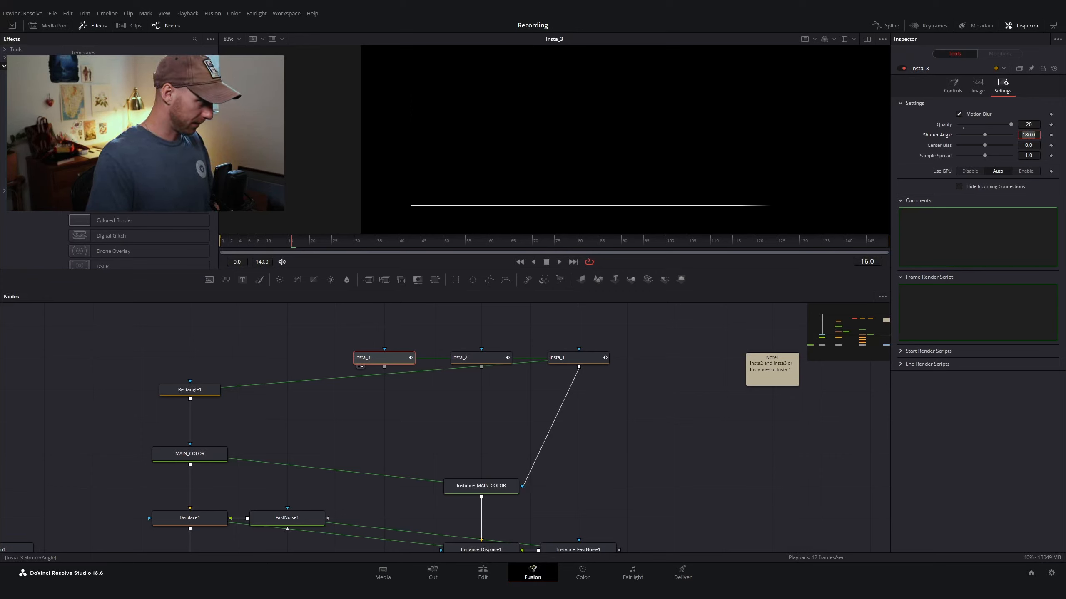
type("3")
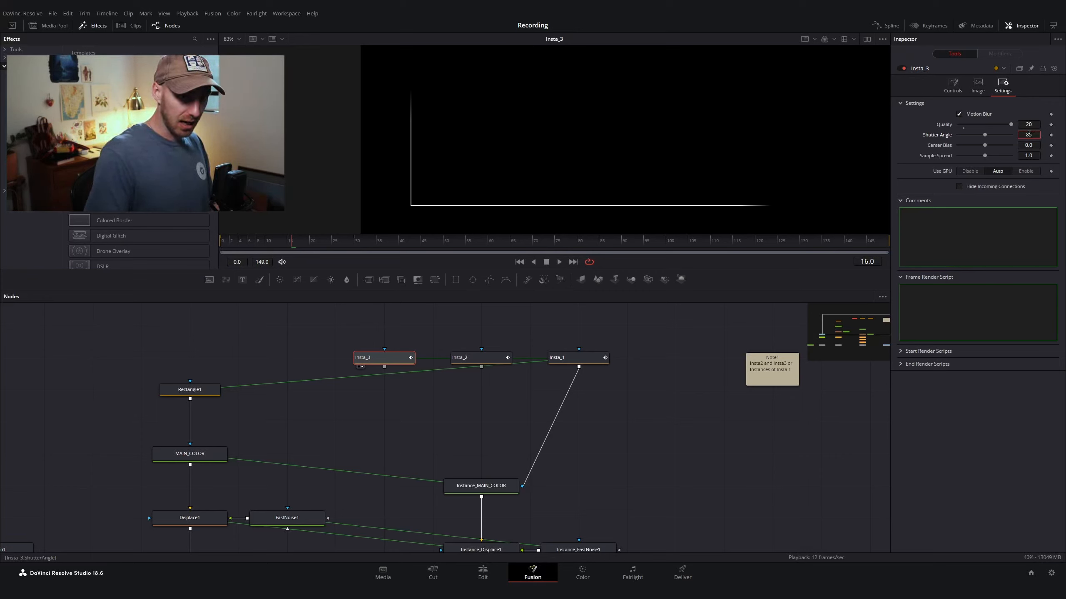
key("Tab")
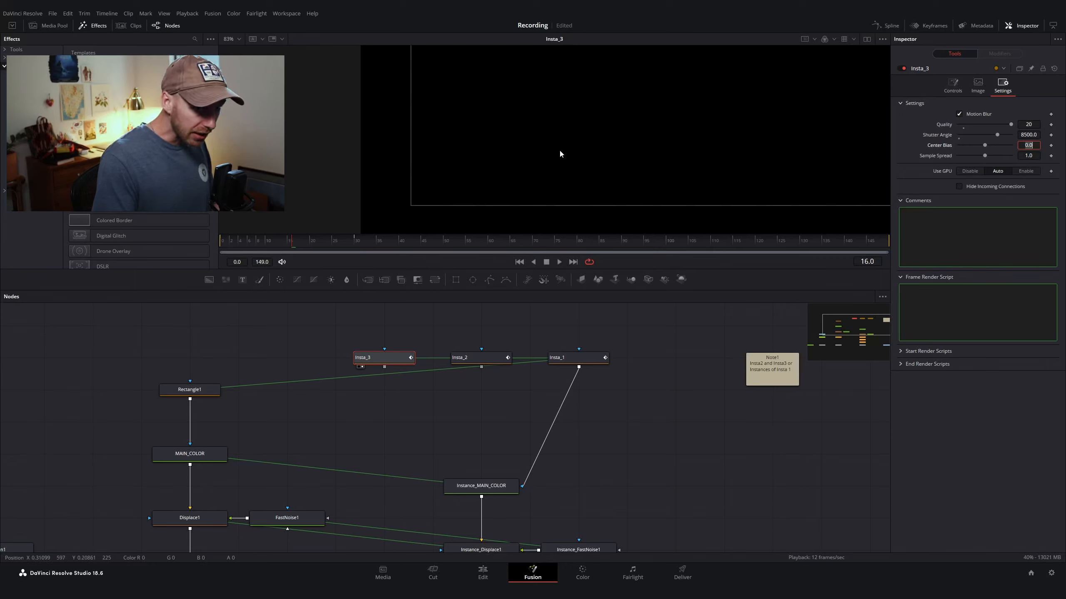
Step: Set Insta_3's motion blur Center Bias to 1.0 and Sample Spread to 5.0
key("ctrl+f")
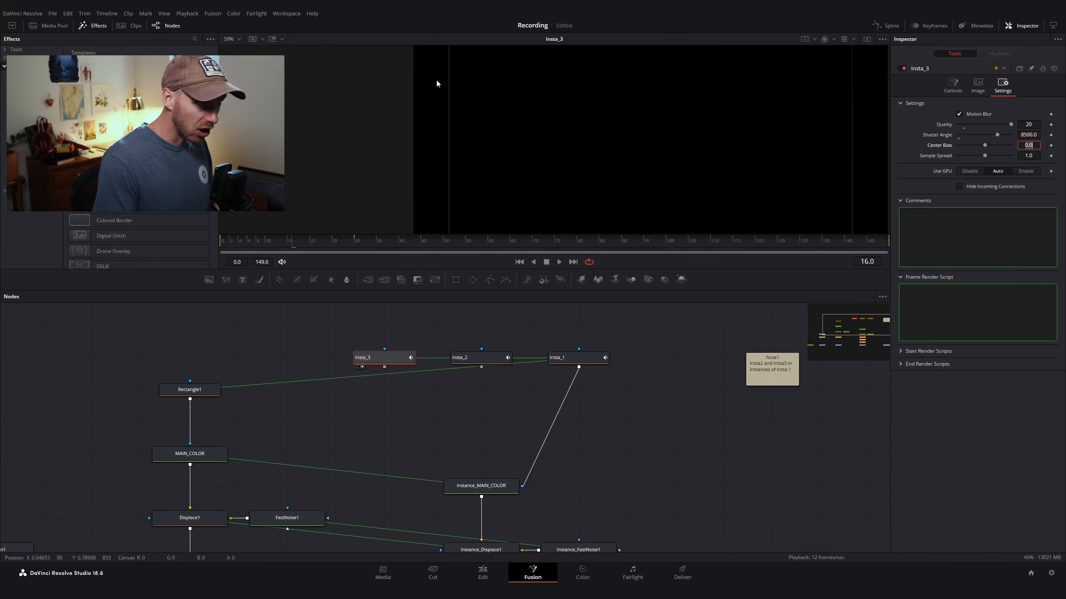
scroll(490, 179, "up", 5)
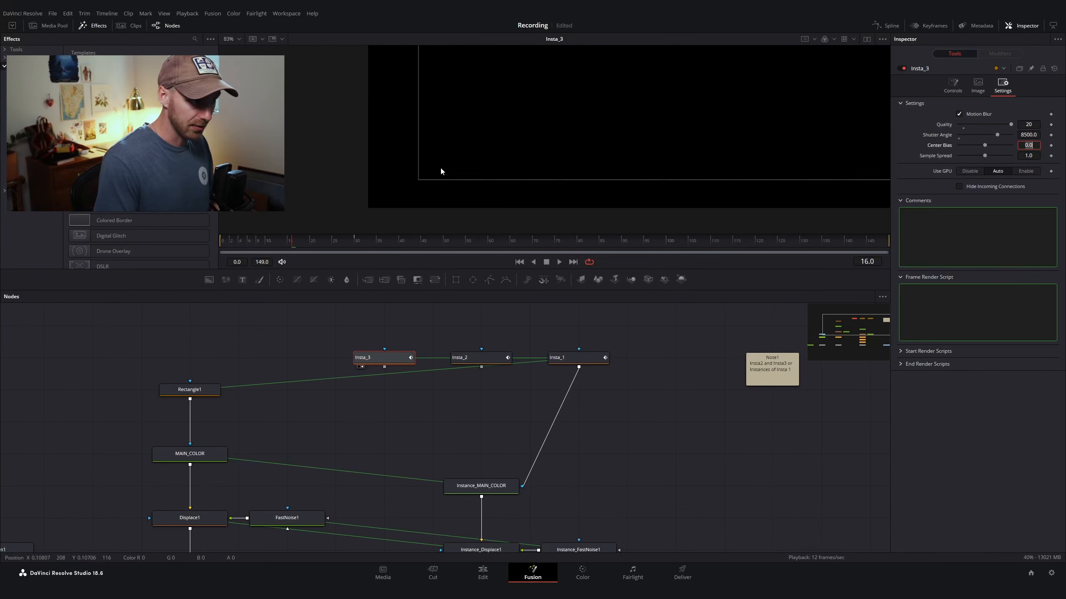
left_click(1028, 156)
left_click(1028, 145)
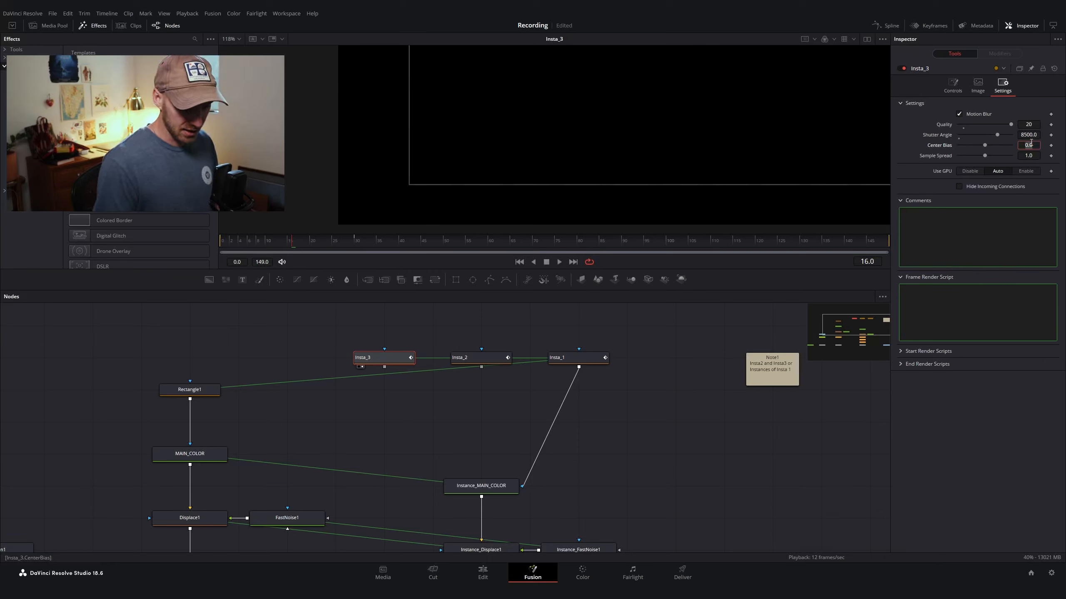
type("1")
key("Tab")
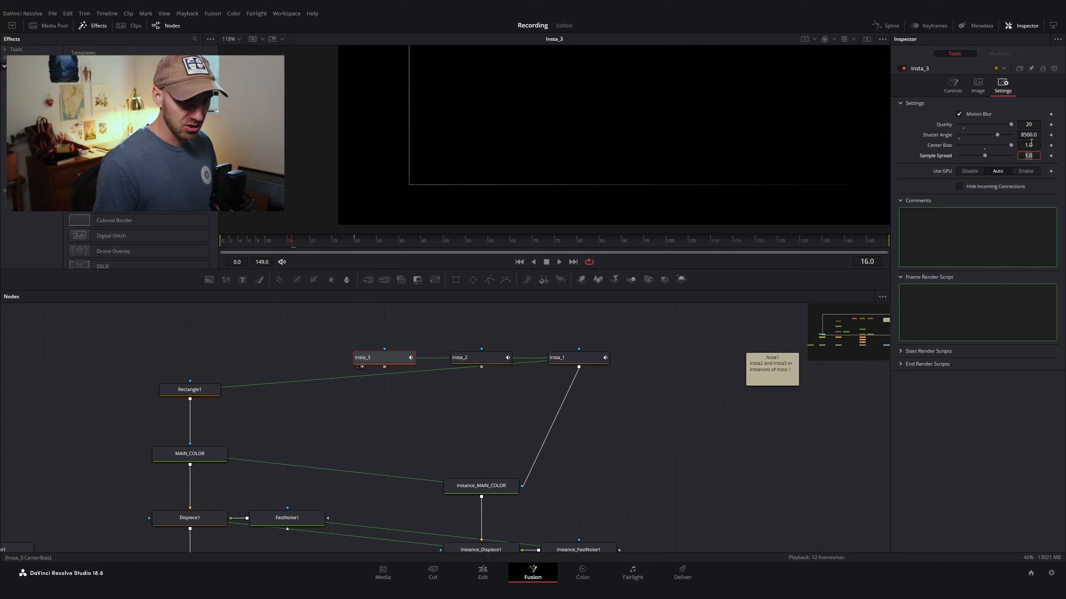
type("5")
key("Return")
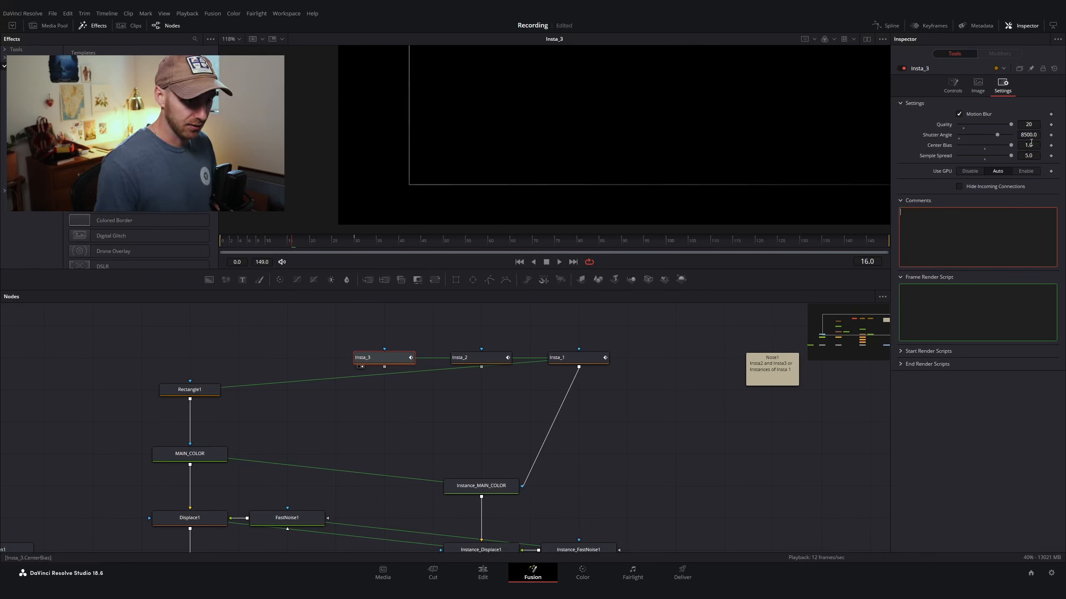
Step: Add a Bitmap node after Insta_3
scroll(491, 150, "down", 6)
scroll(653, 100, "up", 3)
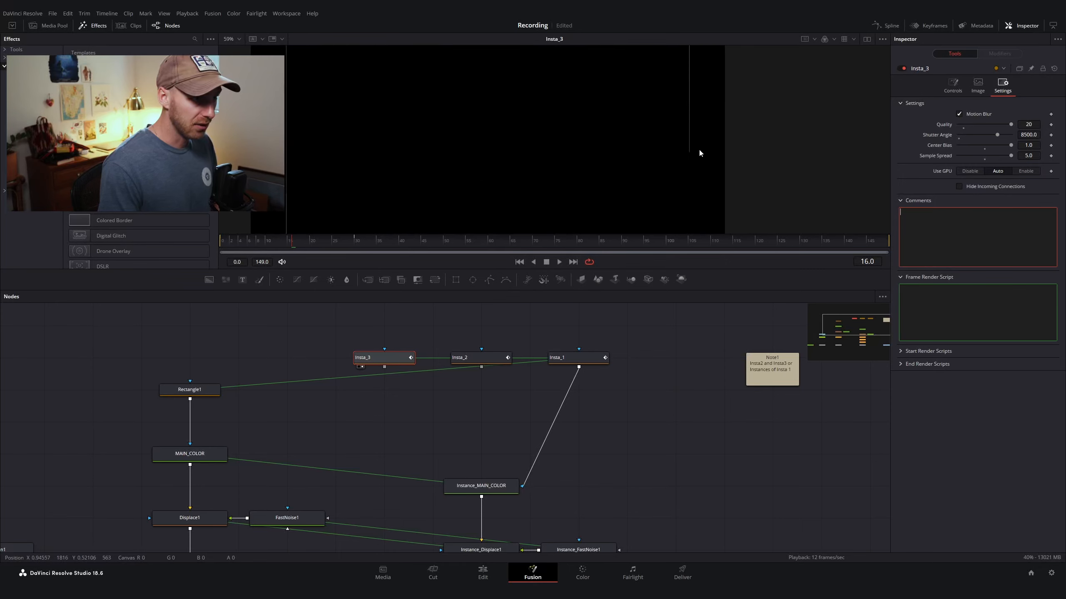
left_click_drag(377, 191, 443, 80)
left_click_drag(417, 191, 381, 191)
left_click_drag(444, 168, 445, 162)
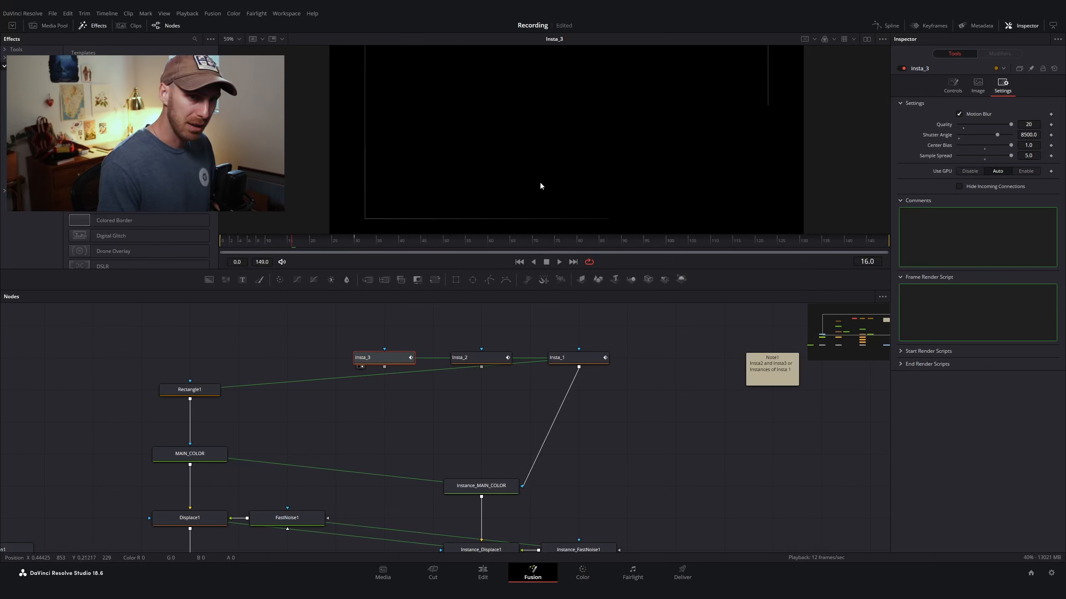
scroll(419, 309, "down", 1)
key("ctrl+f")
key("shift+space")
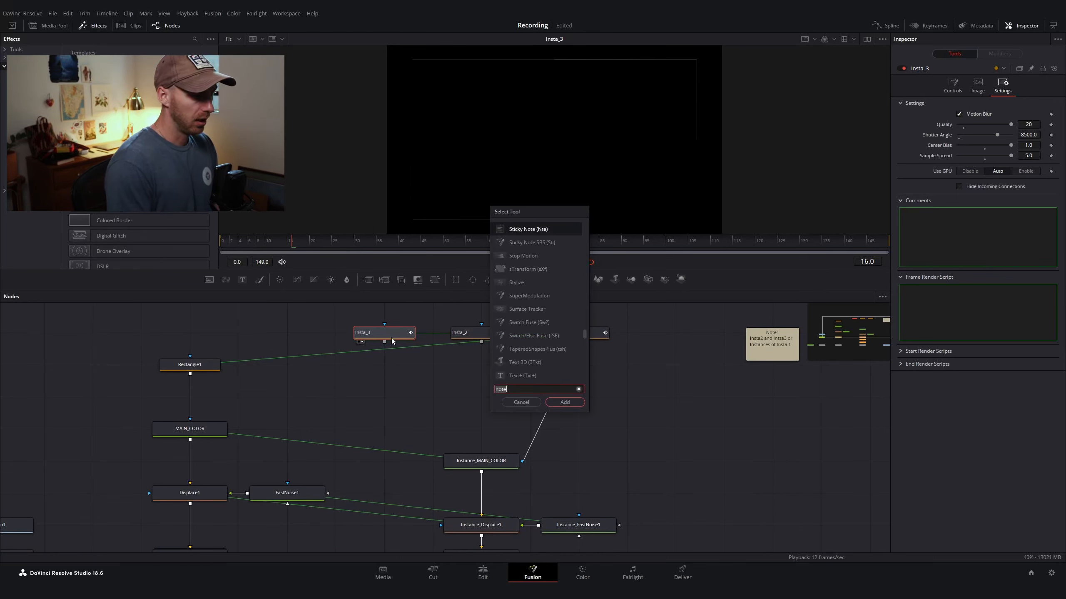
type("bit")
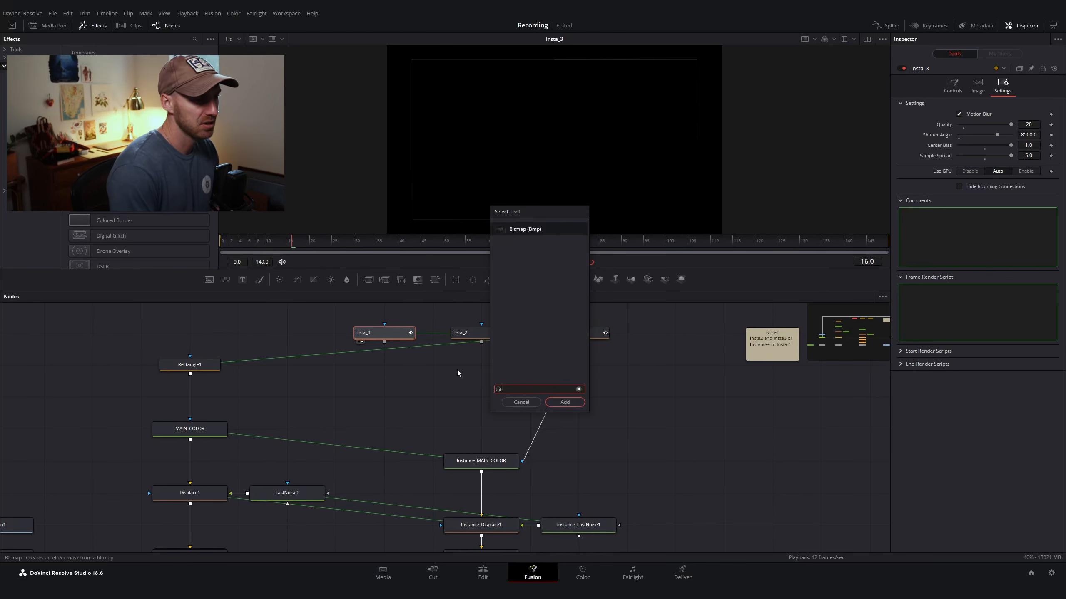
key("Return")
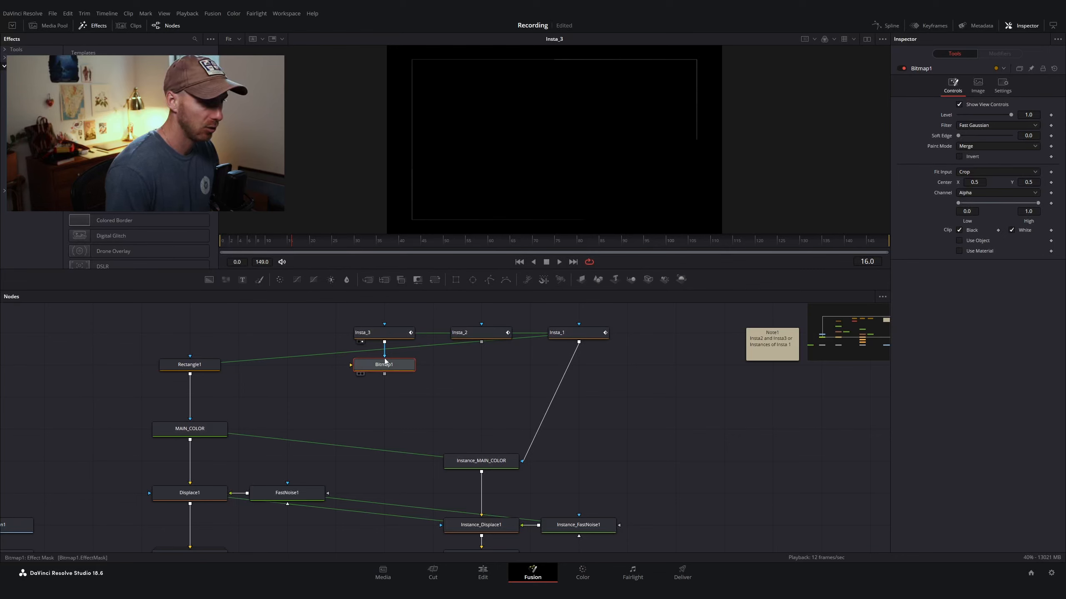
Step: View Bitmap1 and set its Soft Edge to 0.0115 and High threshold to 0.5
key("1")
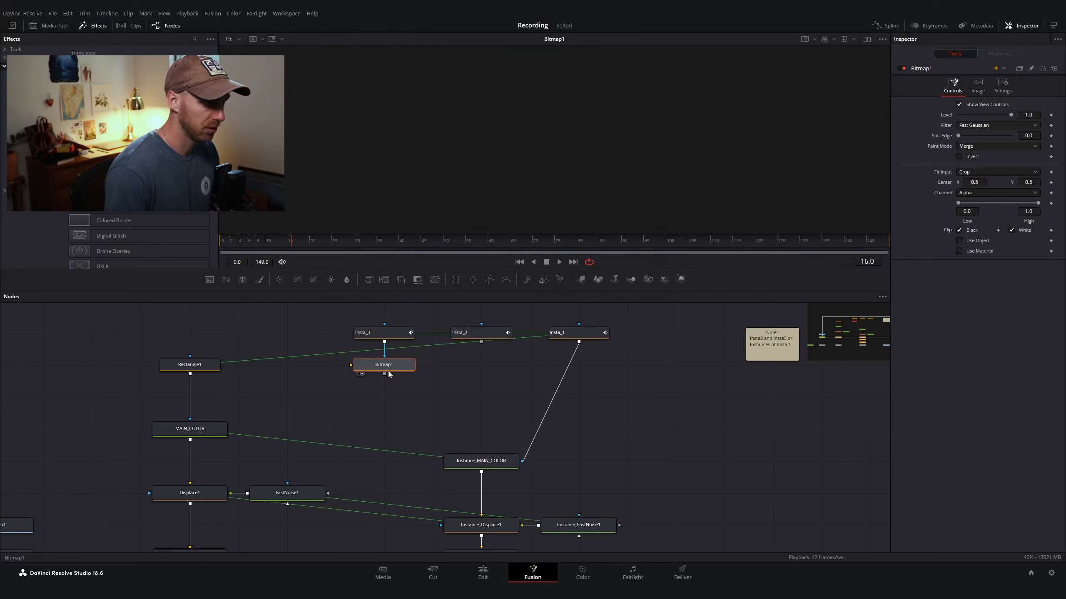
mouse_move(388, 357)
left_mouse_down()
mouse_move(353, 358)
mouse_move(350, 368)
mouse_move(388, 365)
left_mouse_up()
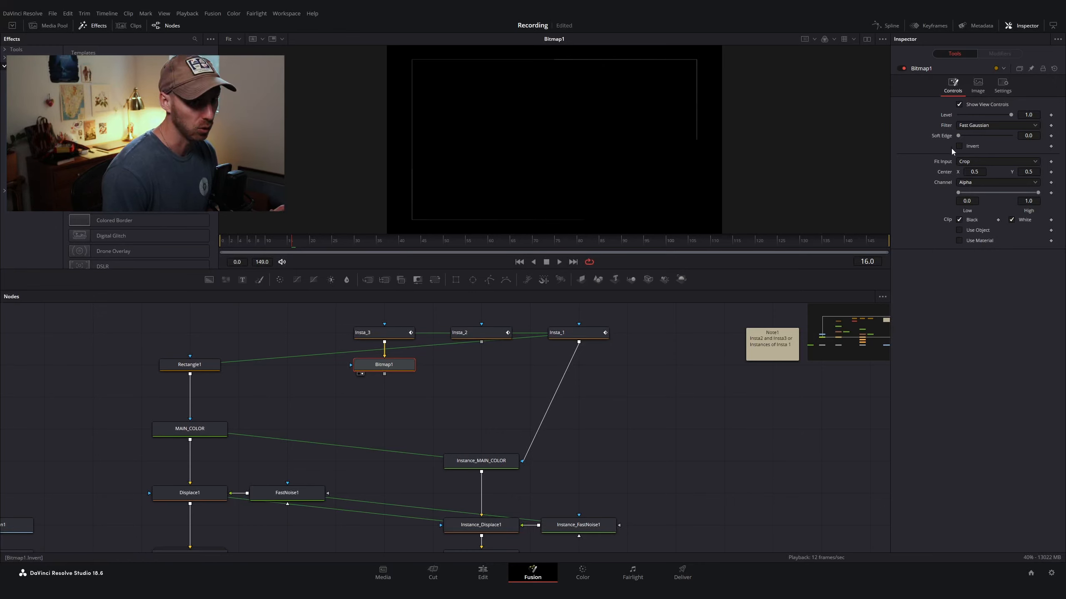
left_click(1028, 136)
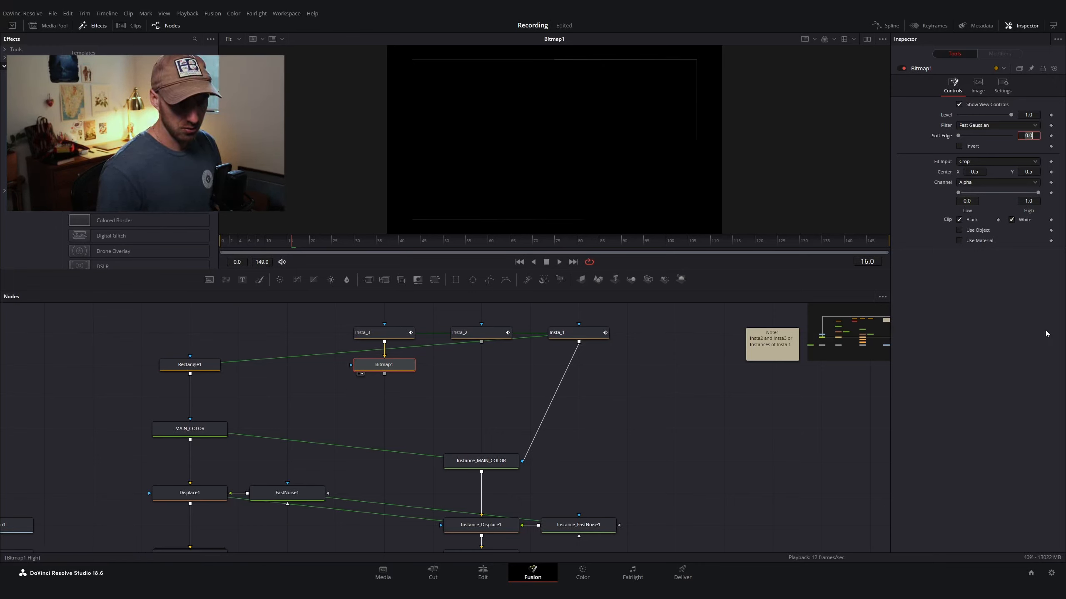
type("0.0115")
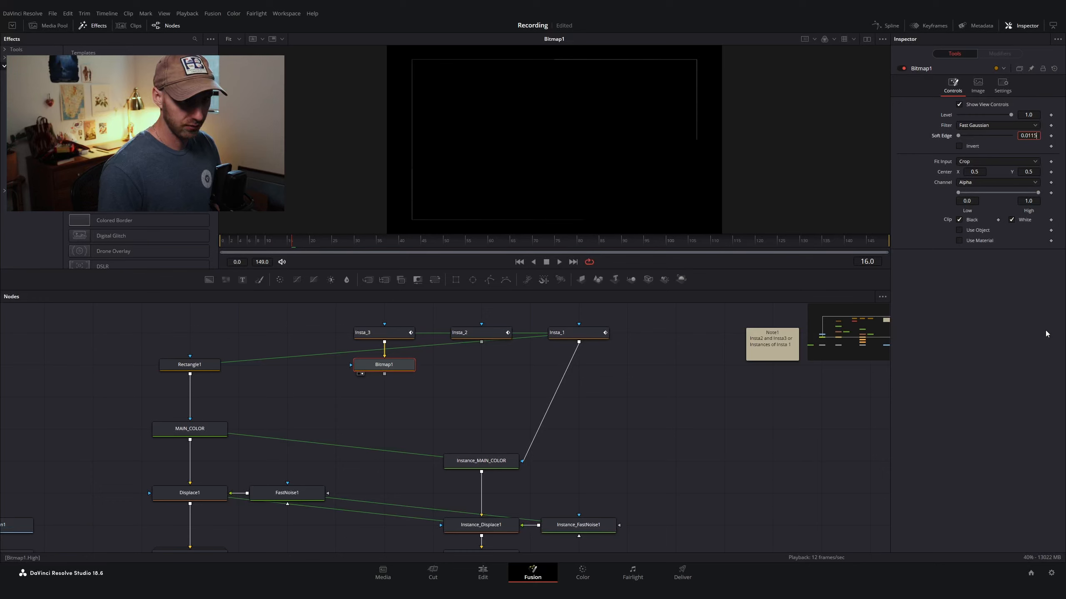
key("Tab")
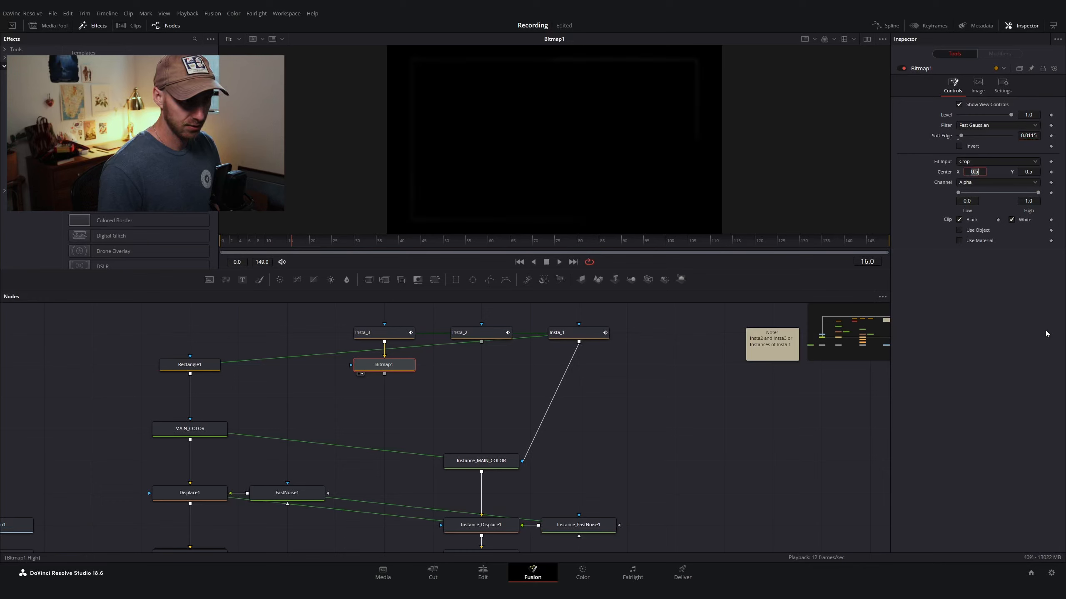
left_click(1034, 201)
type("0.")
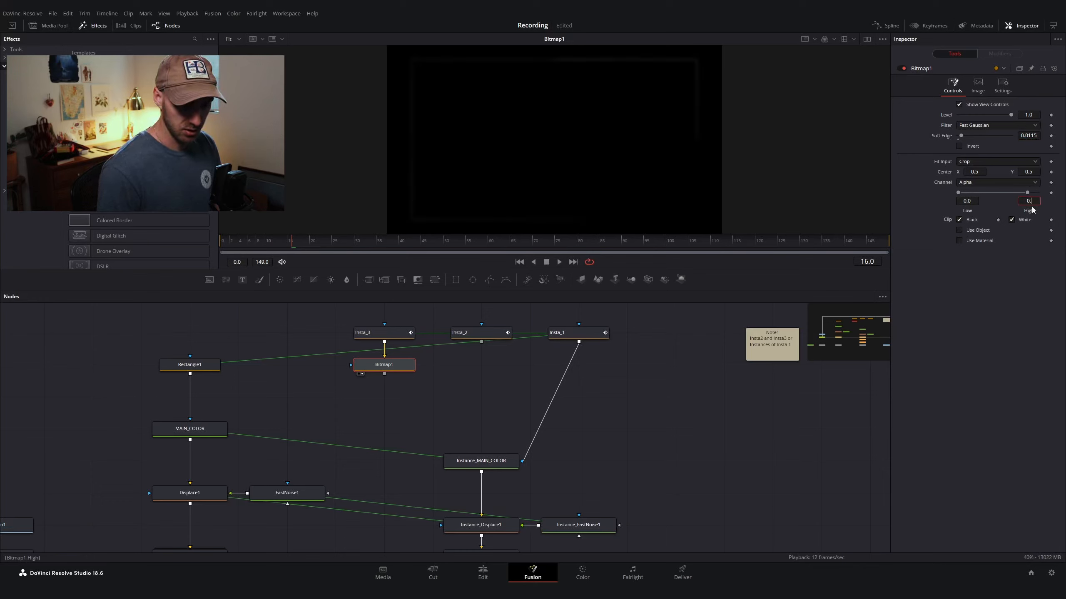
type("5")
key("Tab")
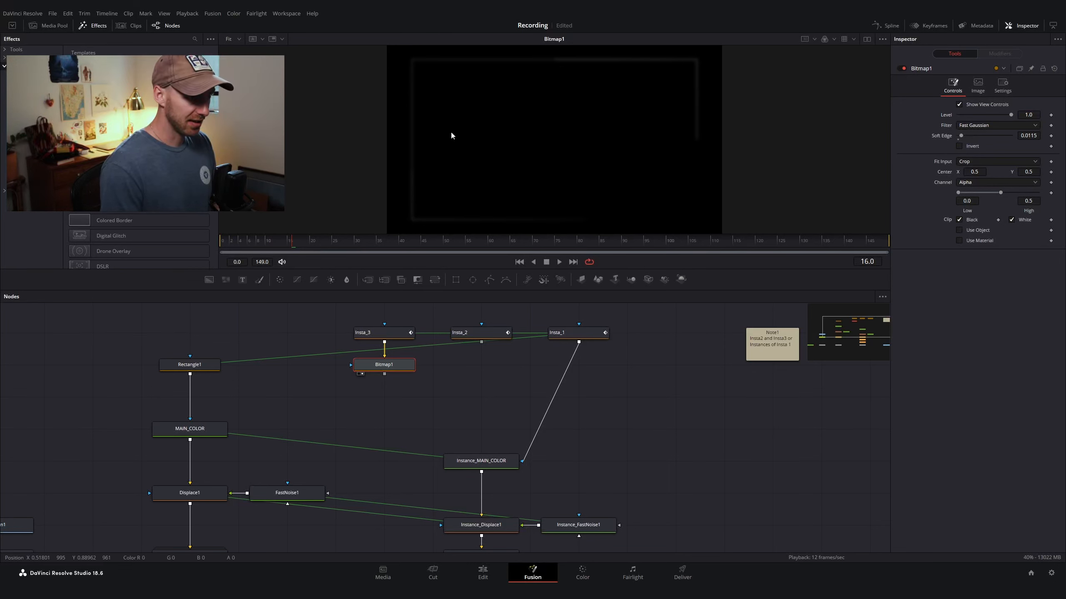
Step: Add a second Bitmap node after Bitmap1
left_click(420, 388)
left_click(403, 371)
key("shift+space")
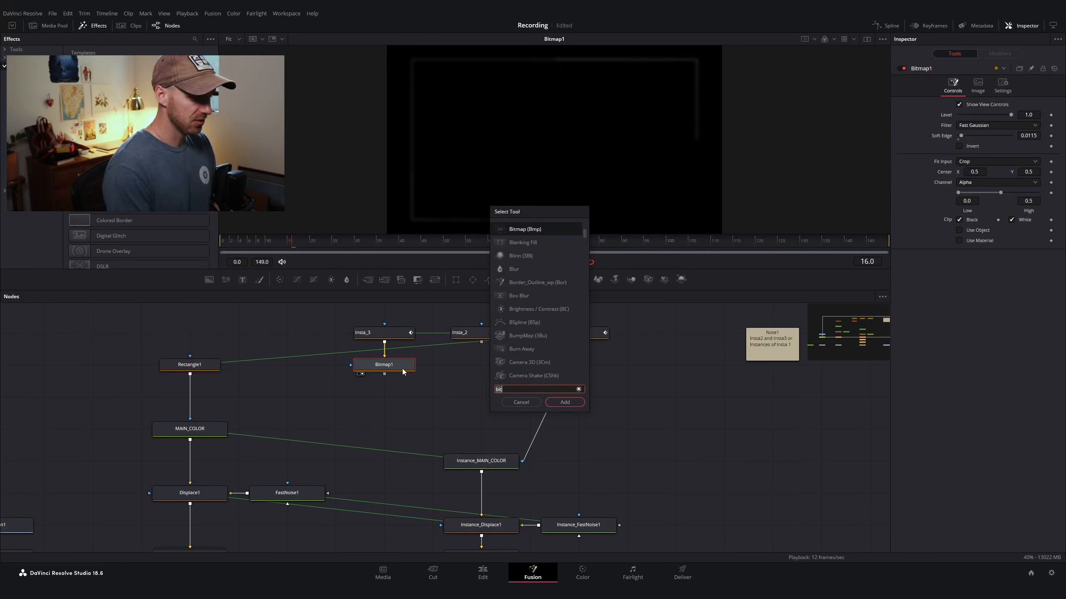
type("bit")
key("Return")
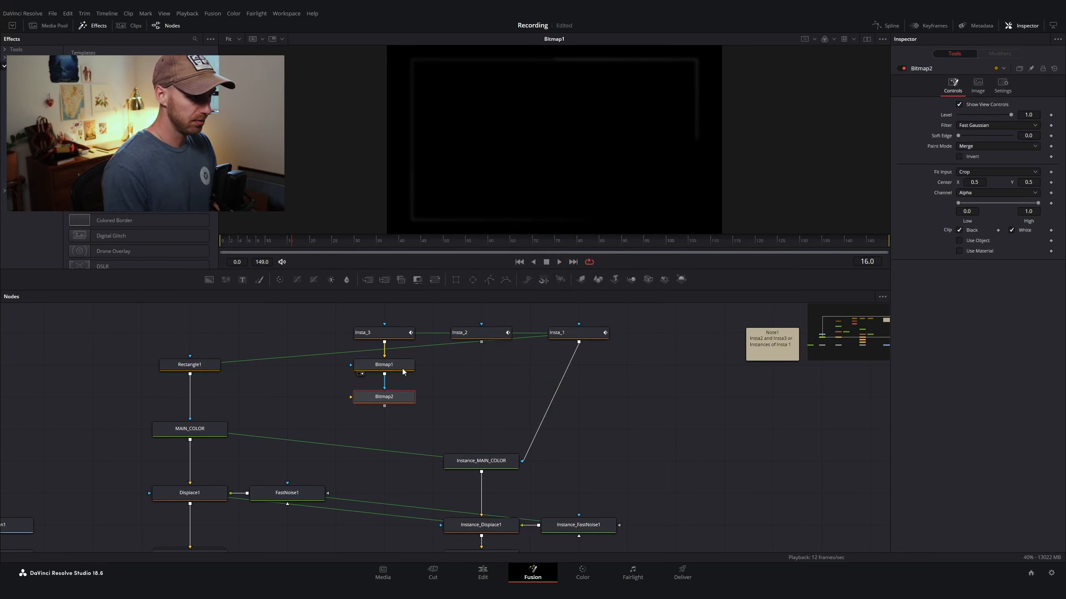
Step: Connect Bitmap1's output to Bitmap2's main input
left_click(379, 398)
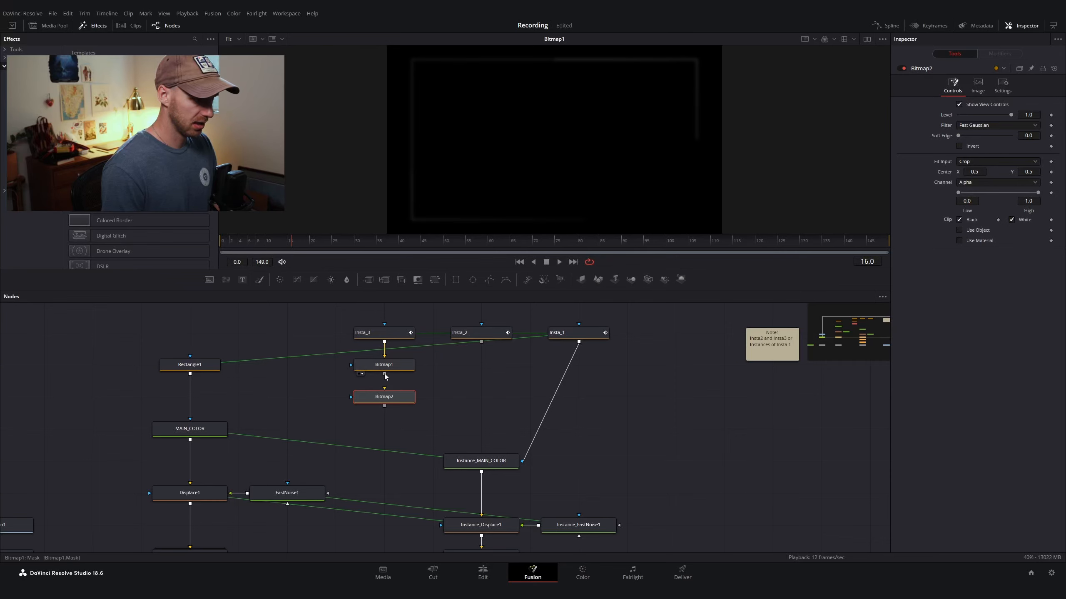
mouse_move(384, 373)
left_mouse_down()
mouse_move(384, 393)
mouse_move(351, 397)
left_mouse_up()
scroll(406, 385, "up", 2)
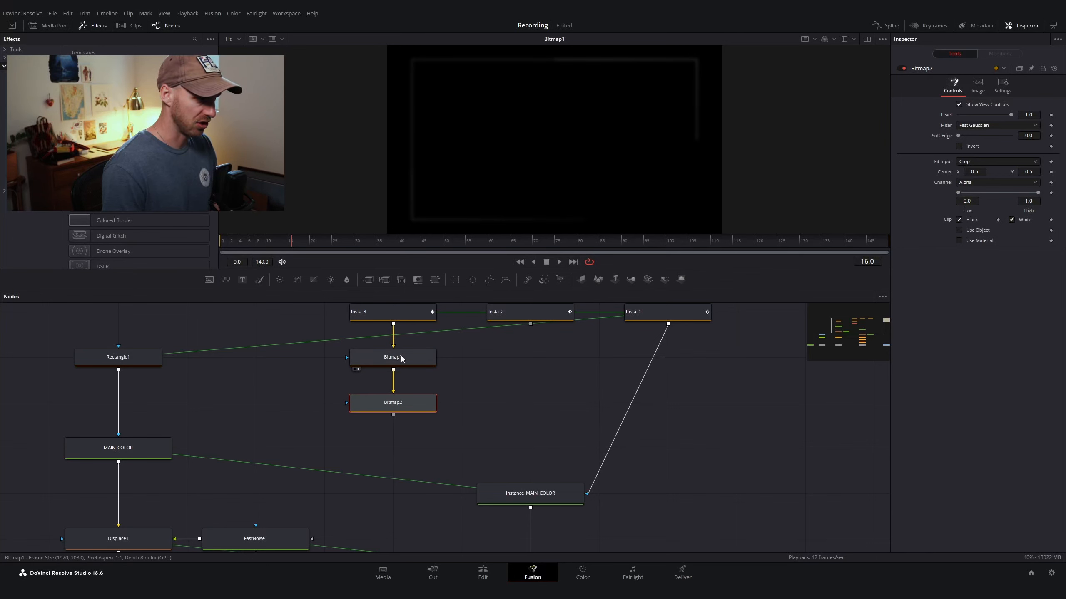
scroll(460, 390, "down", 3)
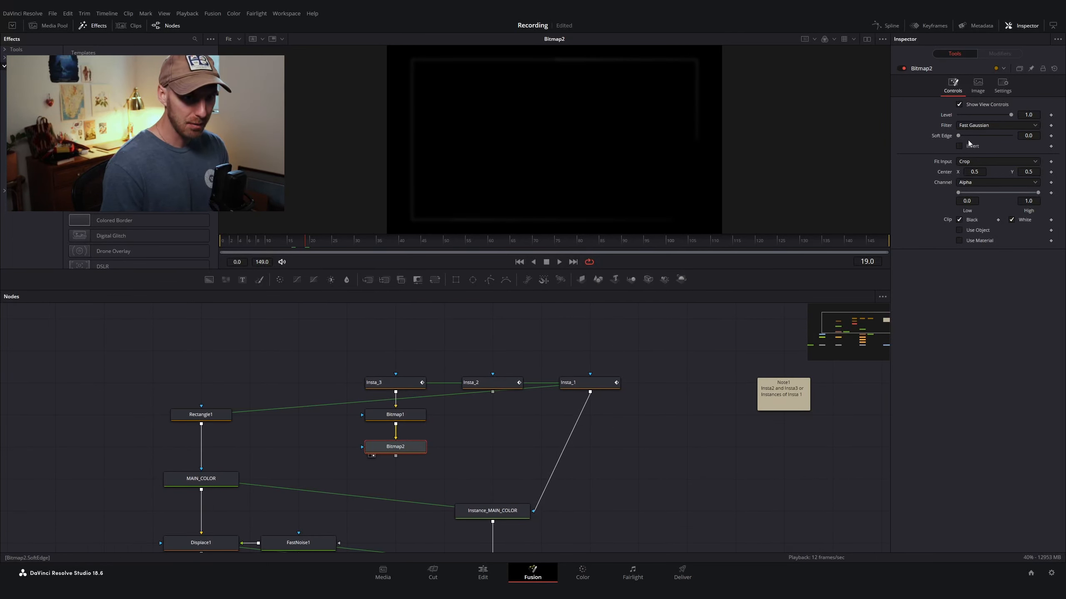
Step: Set Bitmap2's High threshold to 0.085
left_click_drag(1037, 192, 976, 200)
left_click(1024, 202)
type("0")
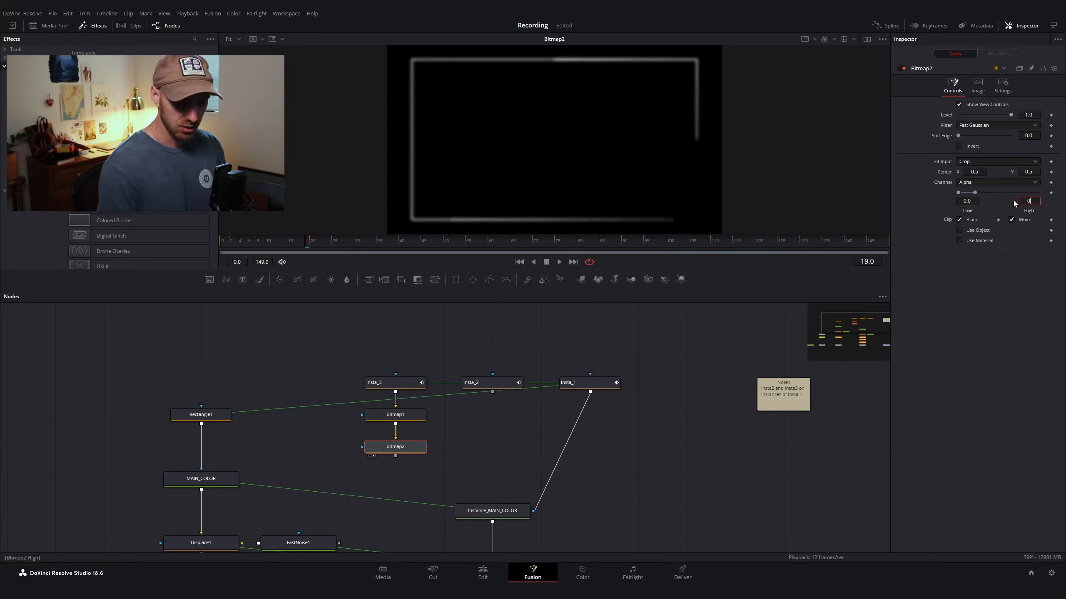
type(".08")
key("Return")
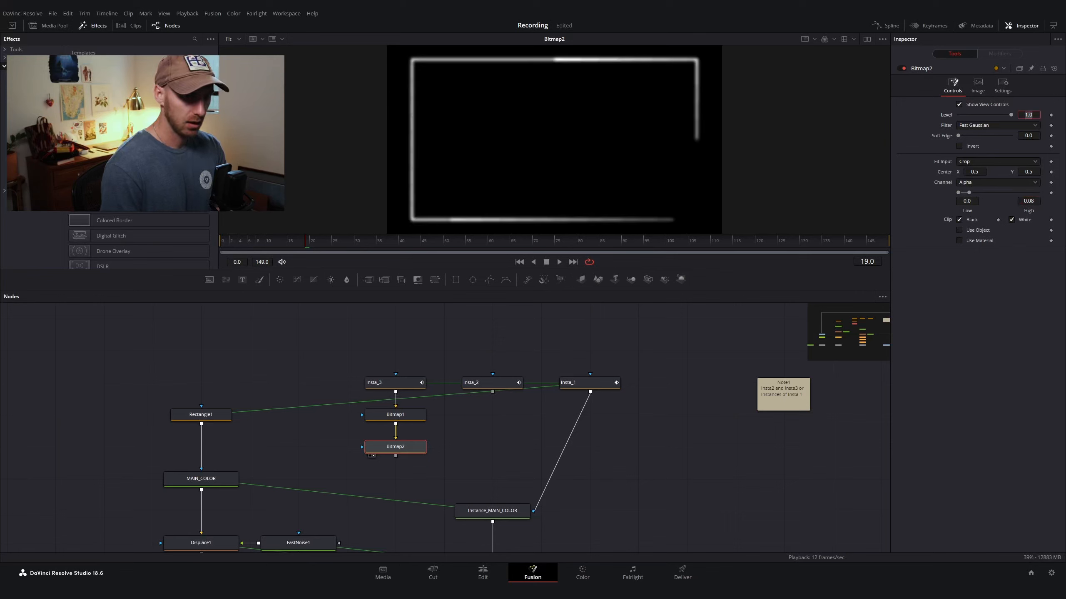
left_click(1028, 201)
type("0.")
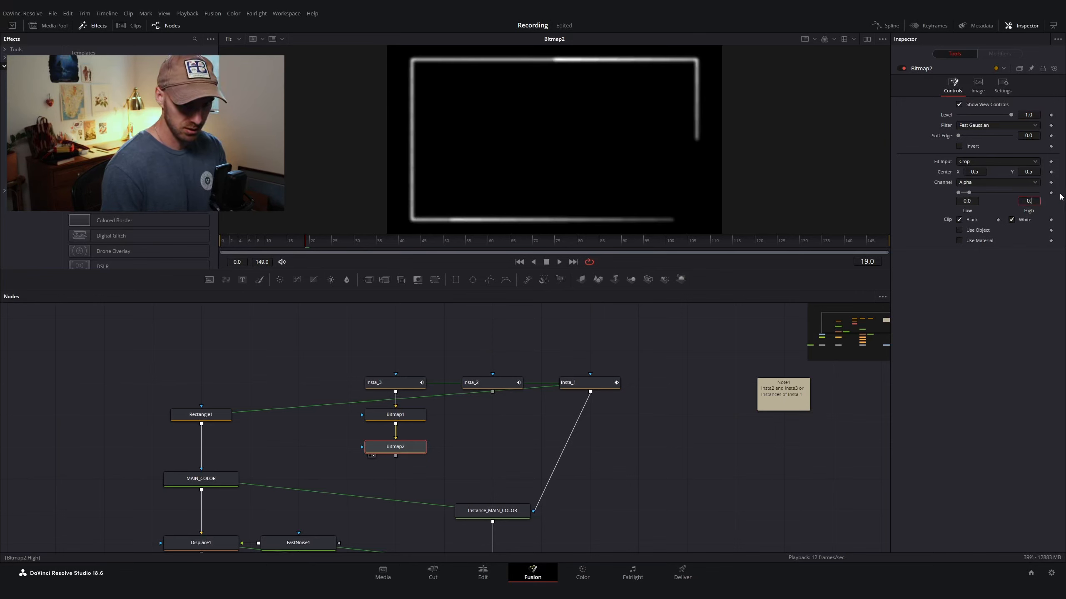
type("085")
key("Return")
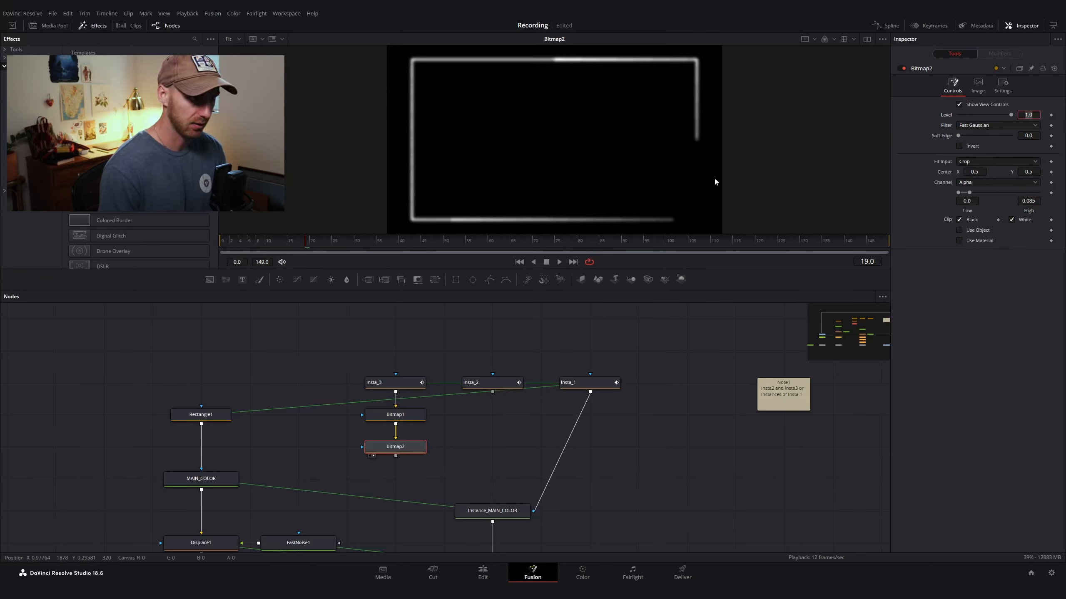
Step: Add an ErodeDilate node after Bitmap2
left_click(472, 464)
left_click(402, 453)
key("shift+space")
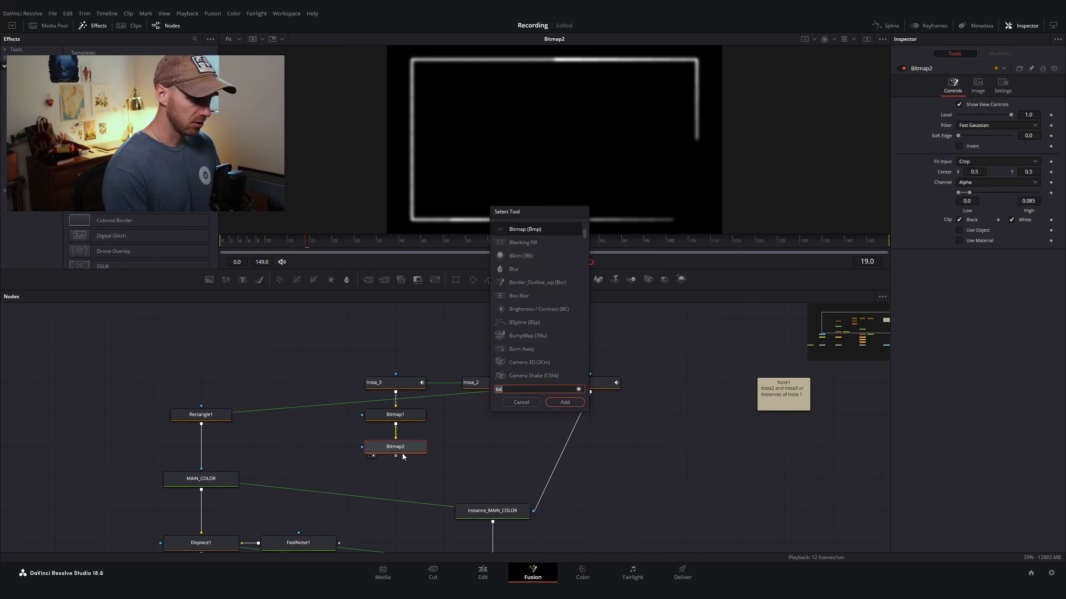
type("erod")
key("Return")
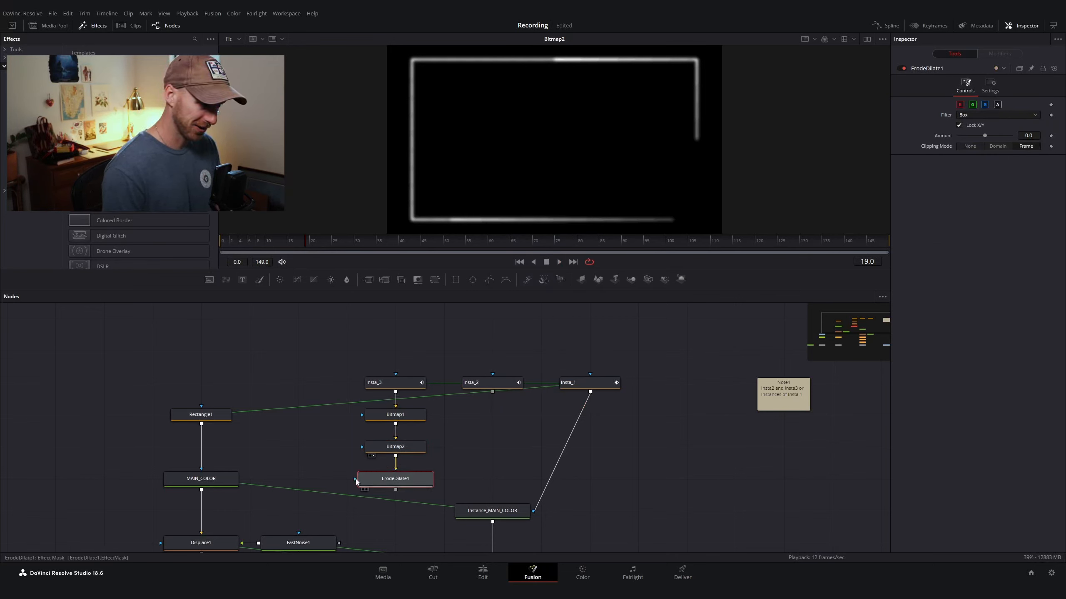
Step: Set ErodeDilate1's filter to Circle and its Amount to -0.0045
scroll(409, 472, "up", 2)
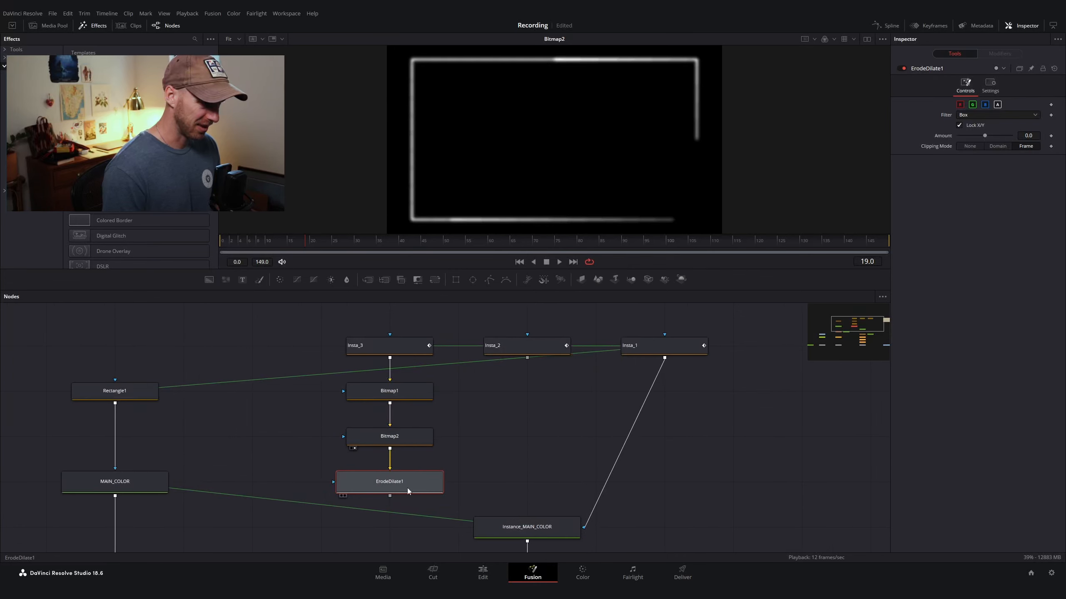
key("2")
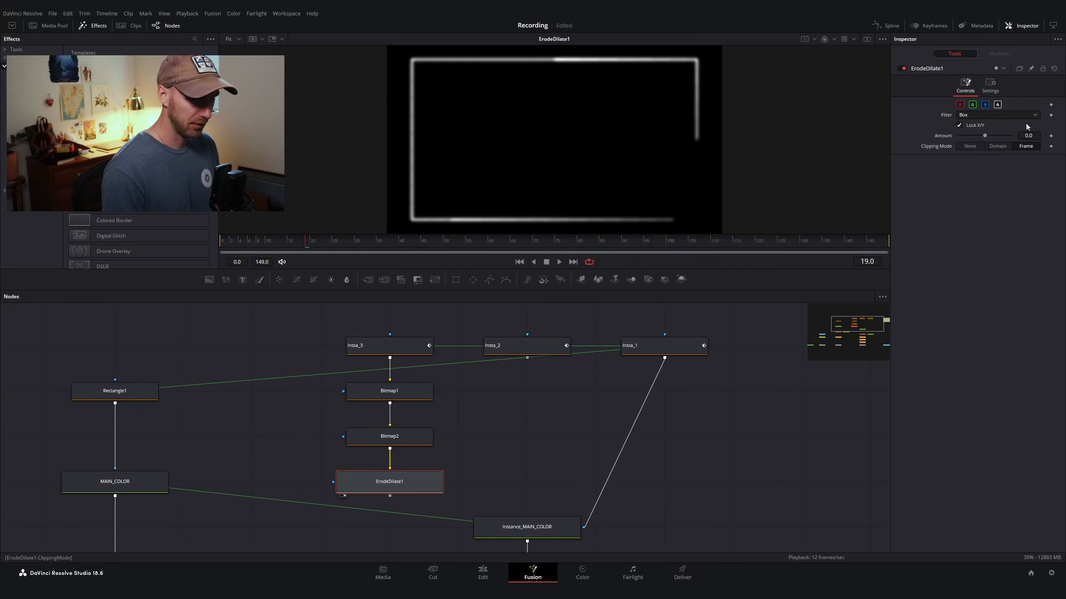
left_click(978, 114)
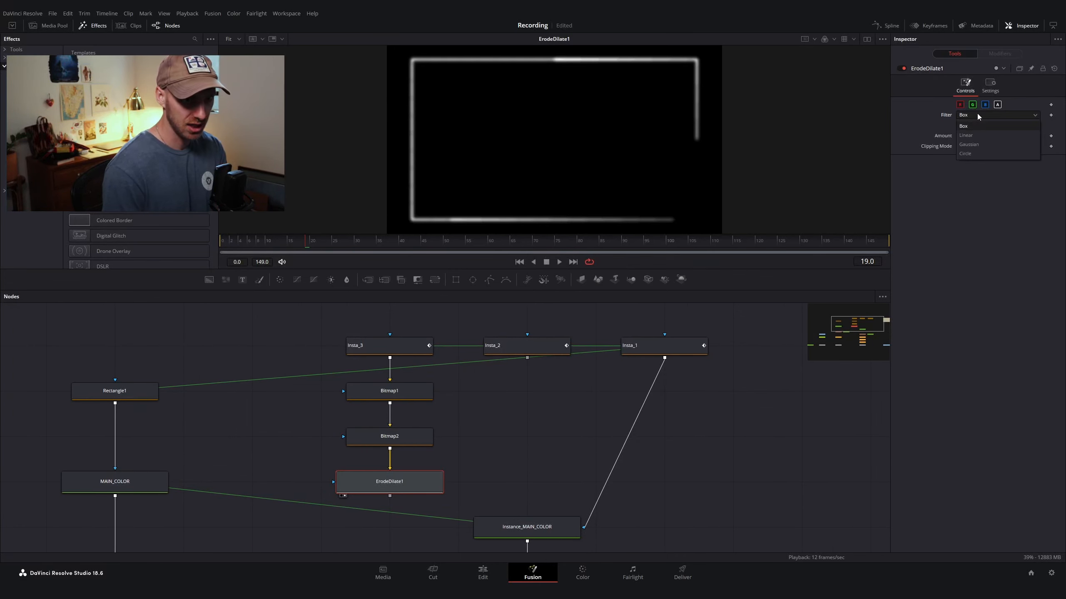
left_click(969, 154)
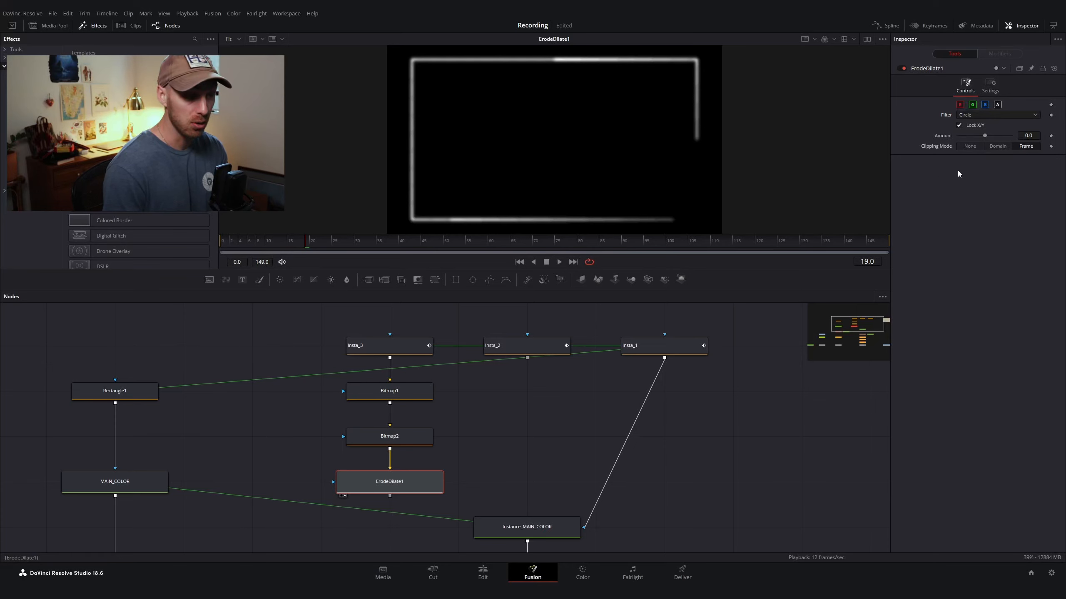
left_click(1019, 136)
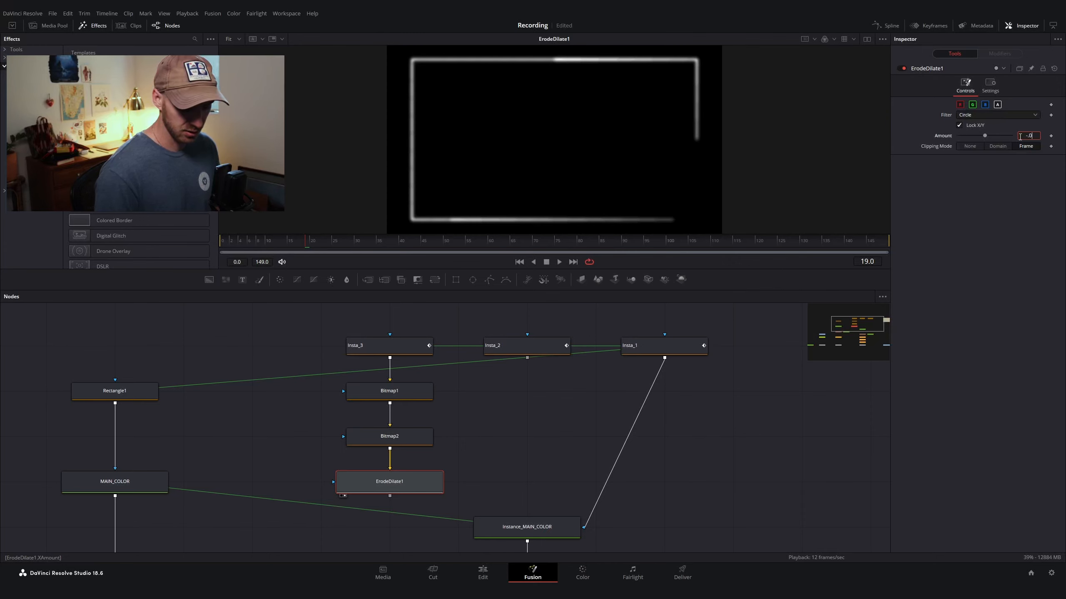
key("Return")
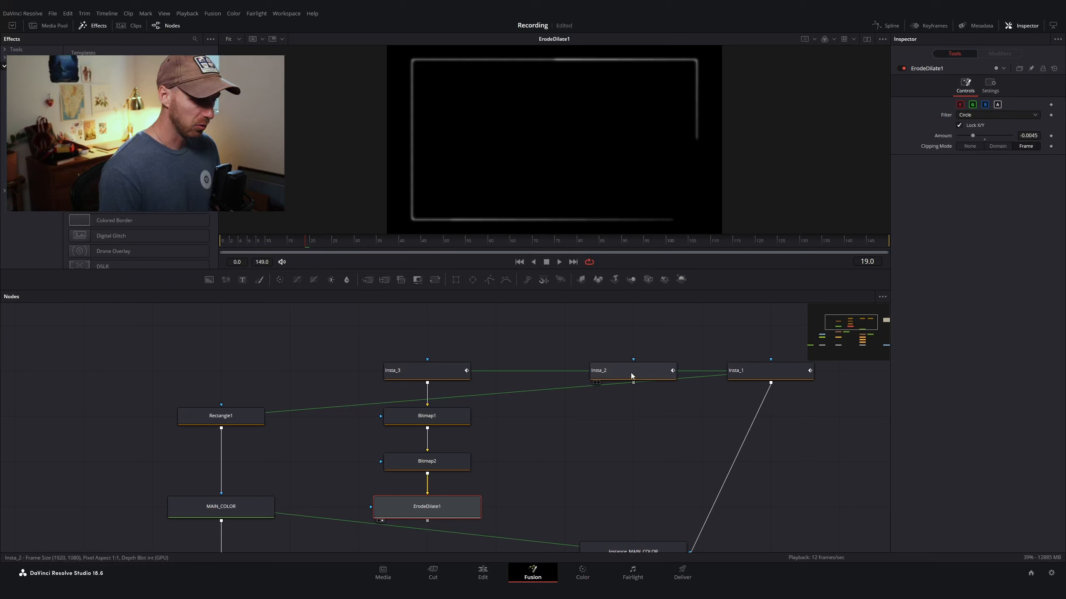
Step: Move the ErodeDilate1 node up closer beneath Bitmap2
left_click_drag(631, 373, 562, 372)
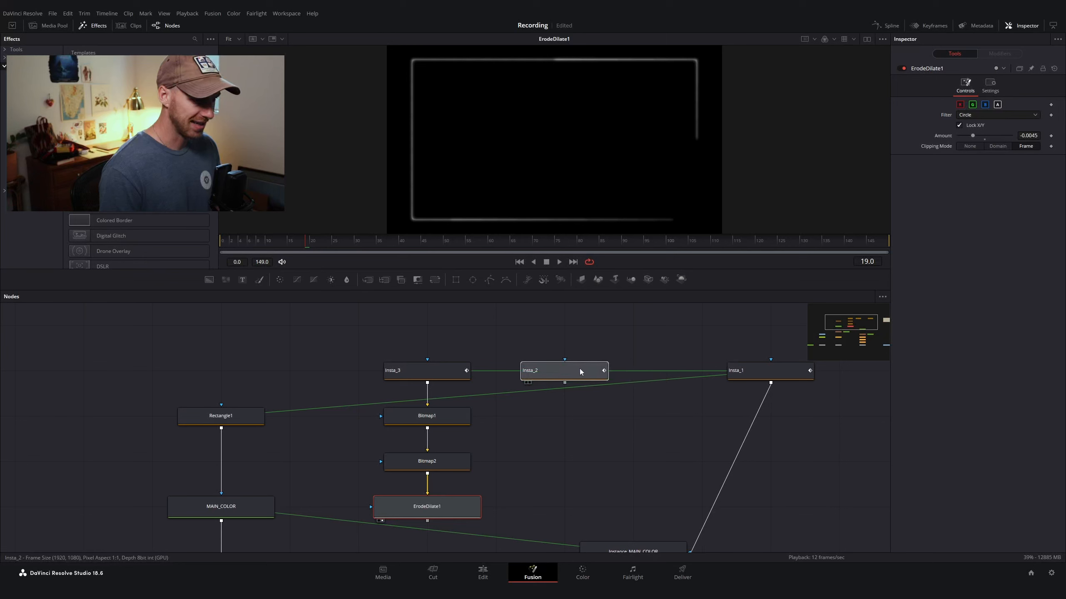
key("1")
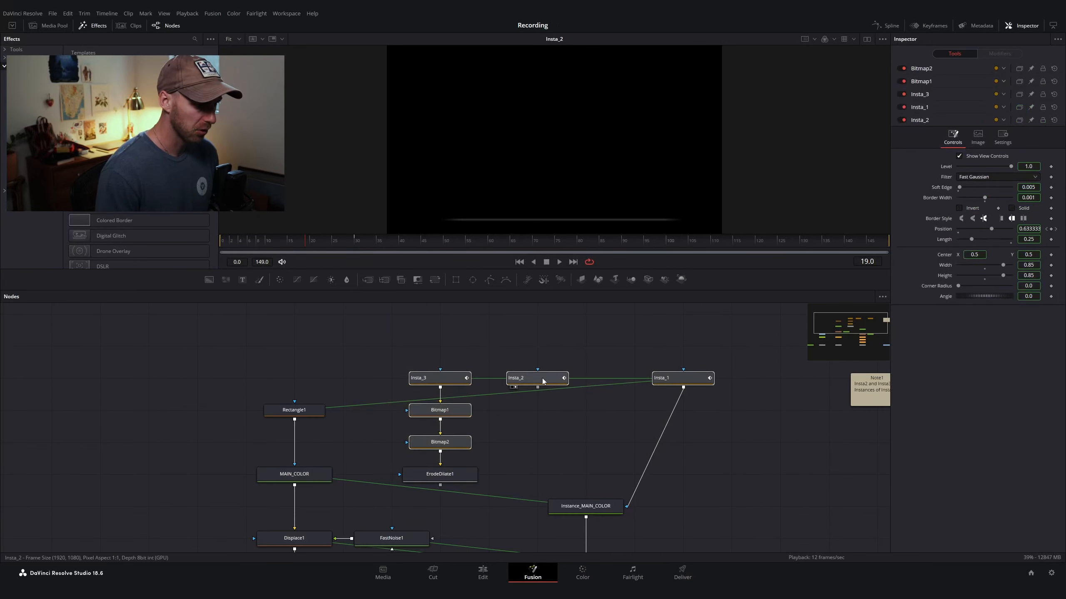
left_click_drag(542, 378, 541, 346)
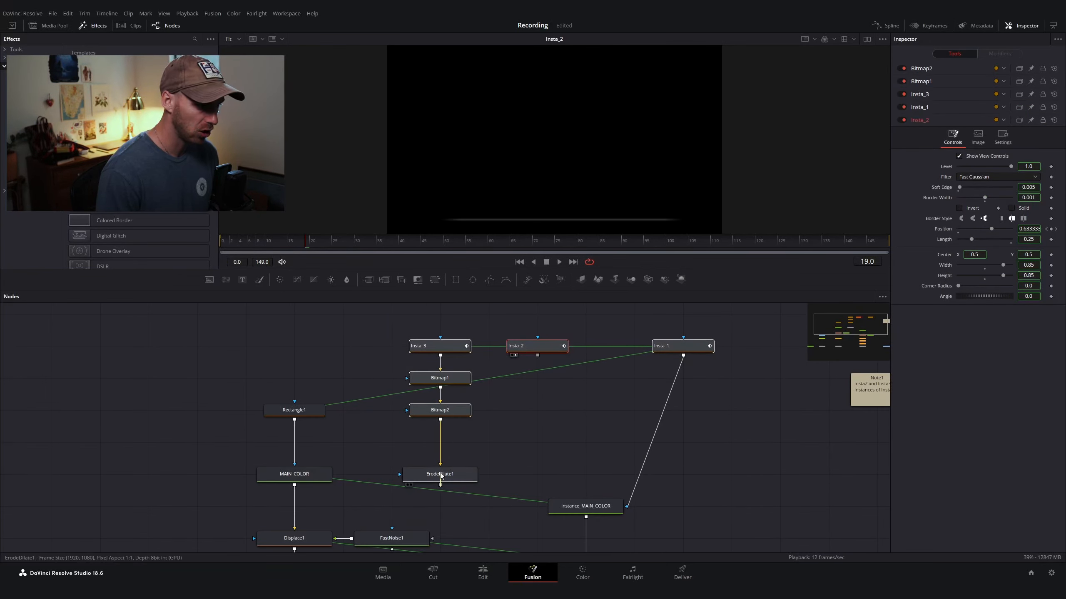
left_click_drag(440, 485, 441, 443)
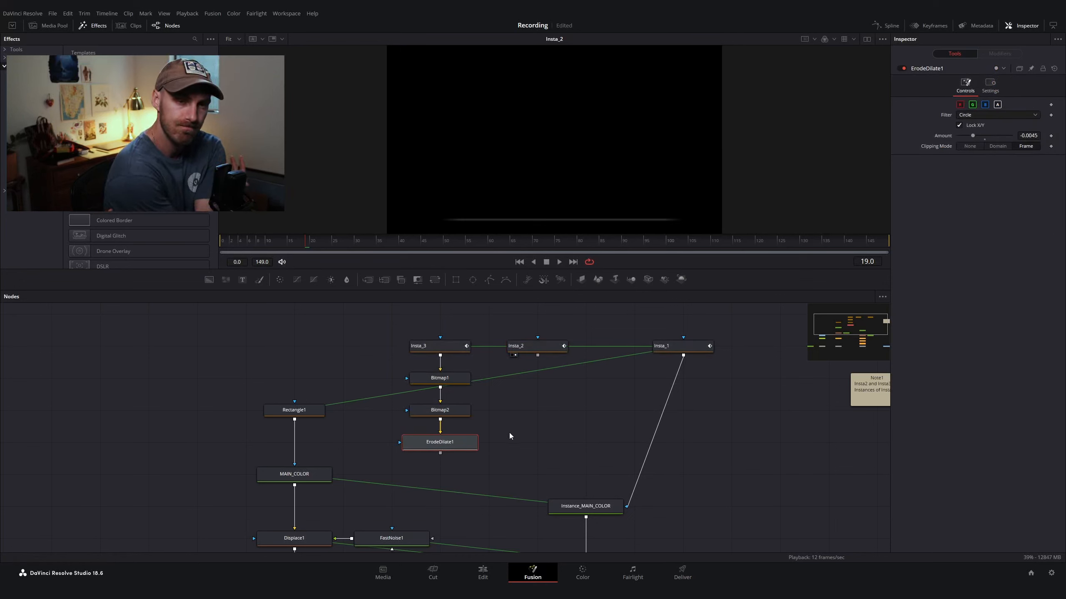
Step: Deinstance Insta_2's motion blur Shutter Angle, Center Bias and Sample Spread settings
left_click(588, 418)
left_click(551, 346)
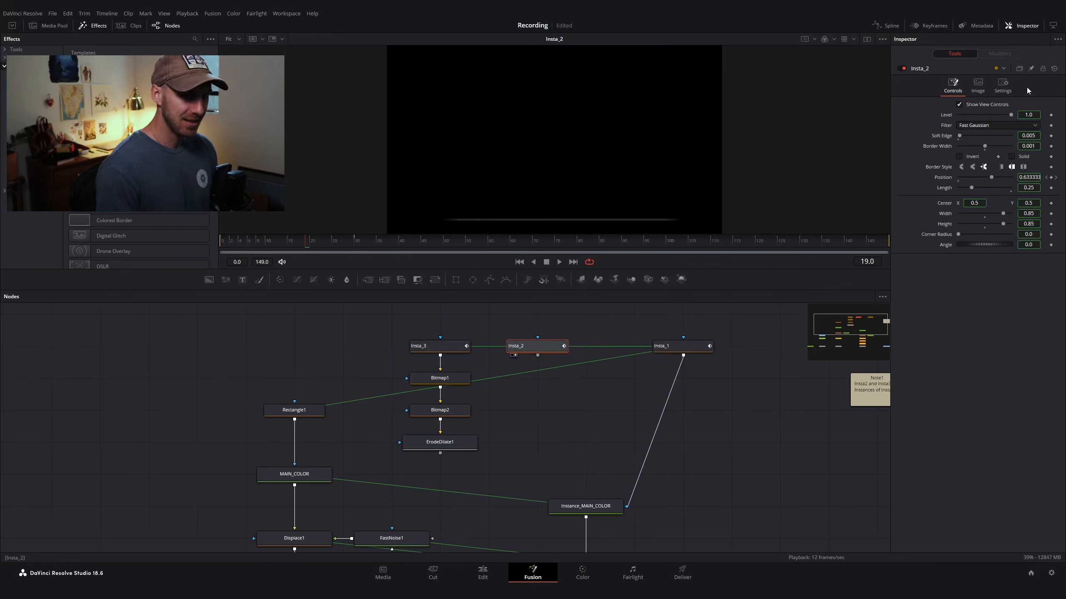
left_click(1008, 91)
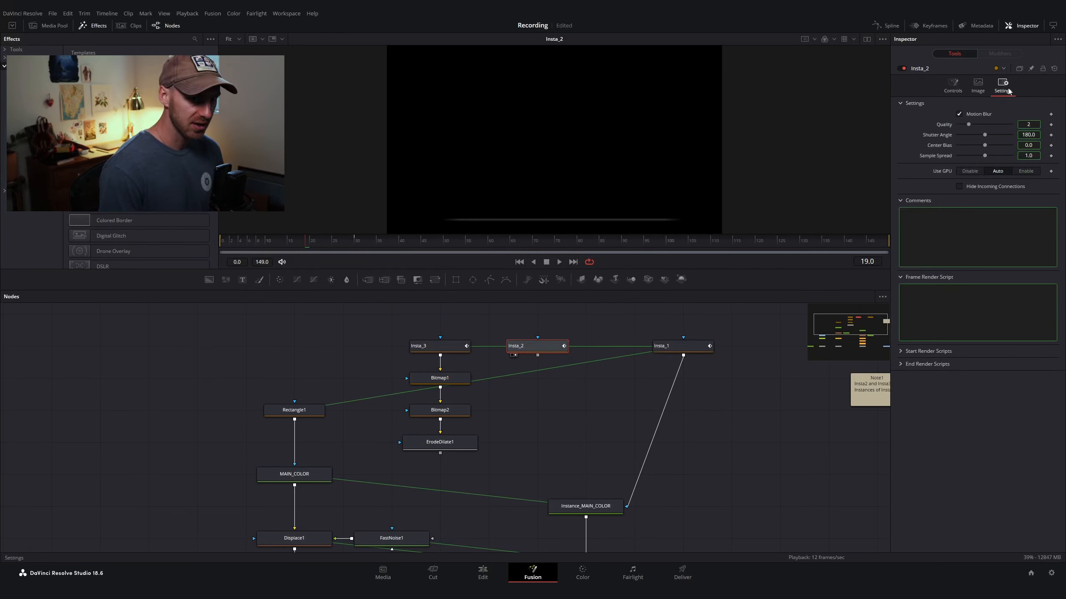
right_click(944, 123)
right_click(942, 133)
right_click(942, 134)
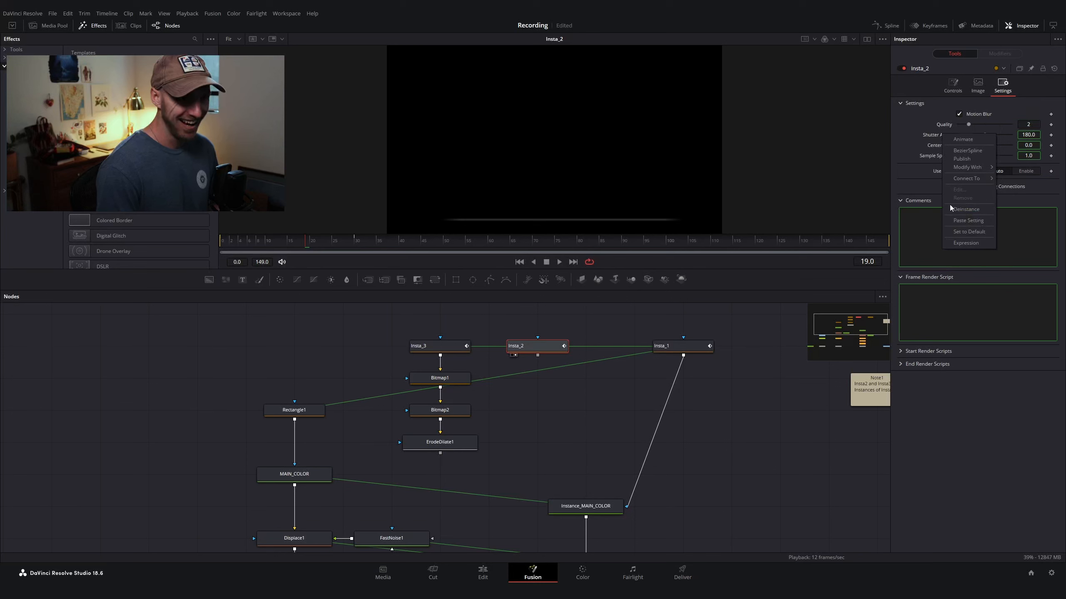
left_click(957, 209)
right_click(937, 145)
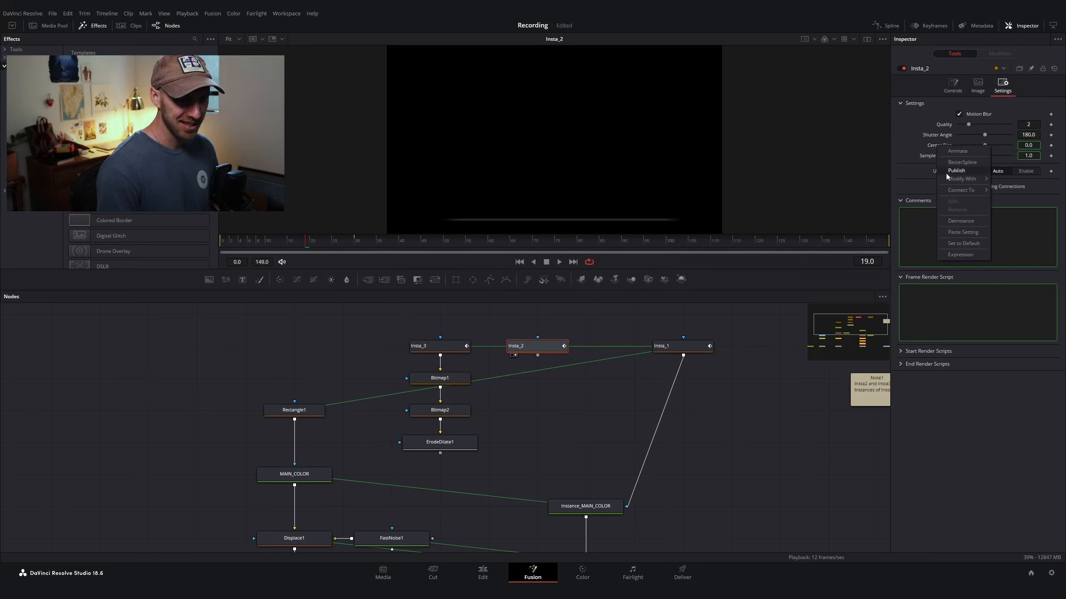
left_click(960, 221)
right_click(934, 154)
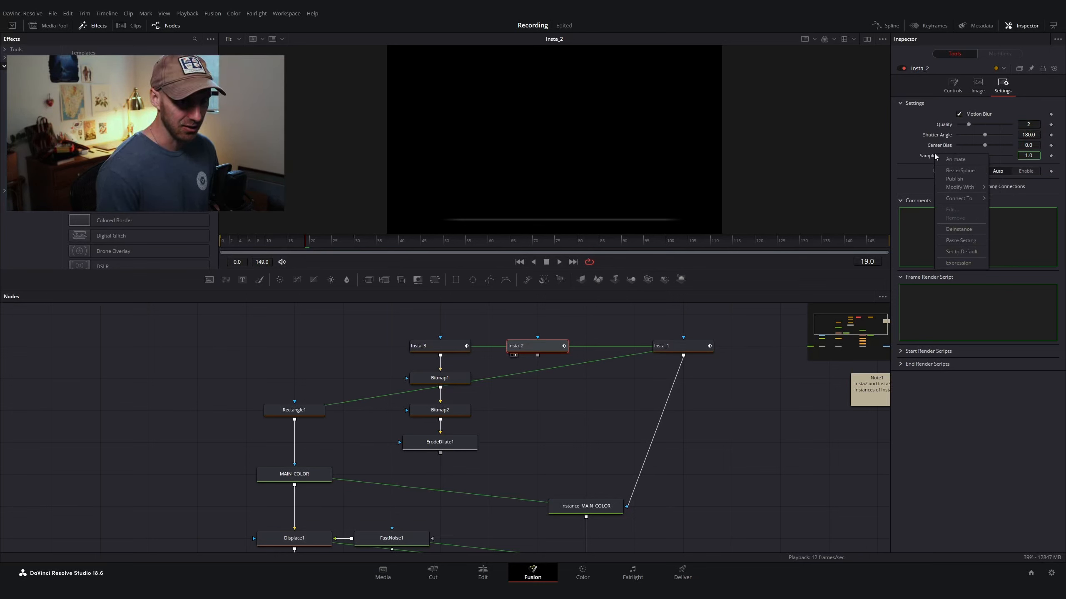
left_click(955, 230)
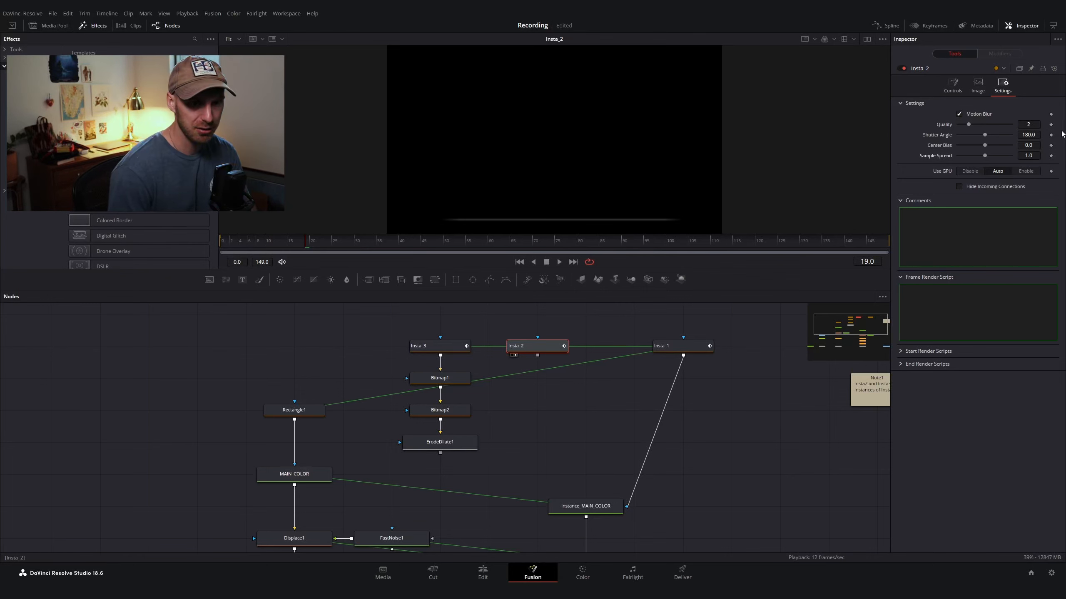
Step: Set Insta_2's motion blur Quality to 40, Shutter Angle to 4500, Center Bias to 1 and Sample Spread to 5
left_click(1029, 124)
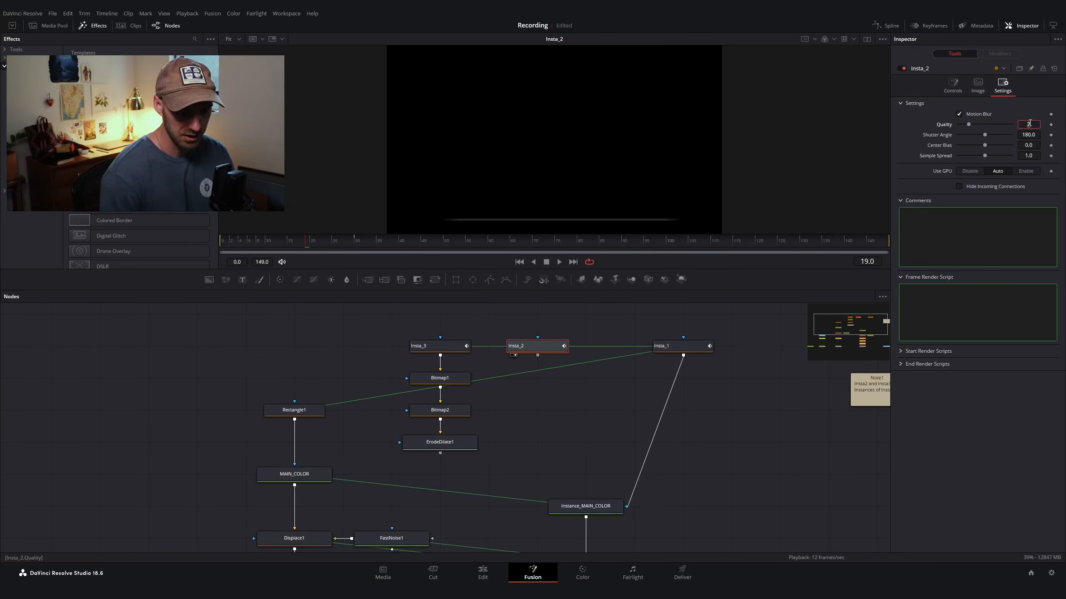
key("Tab")
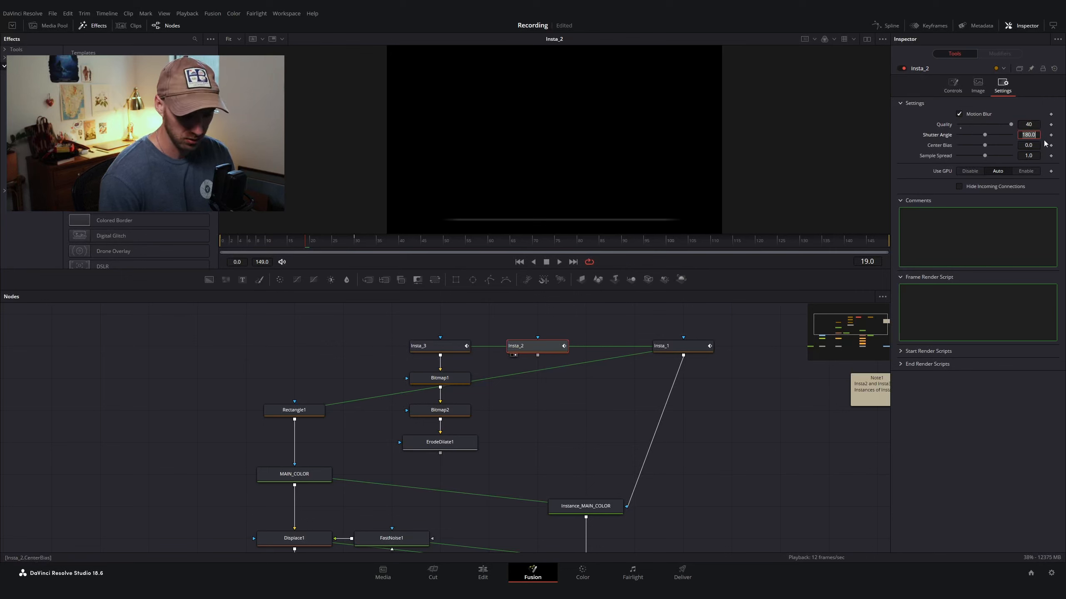
type("4500")
key("Tab")
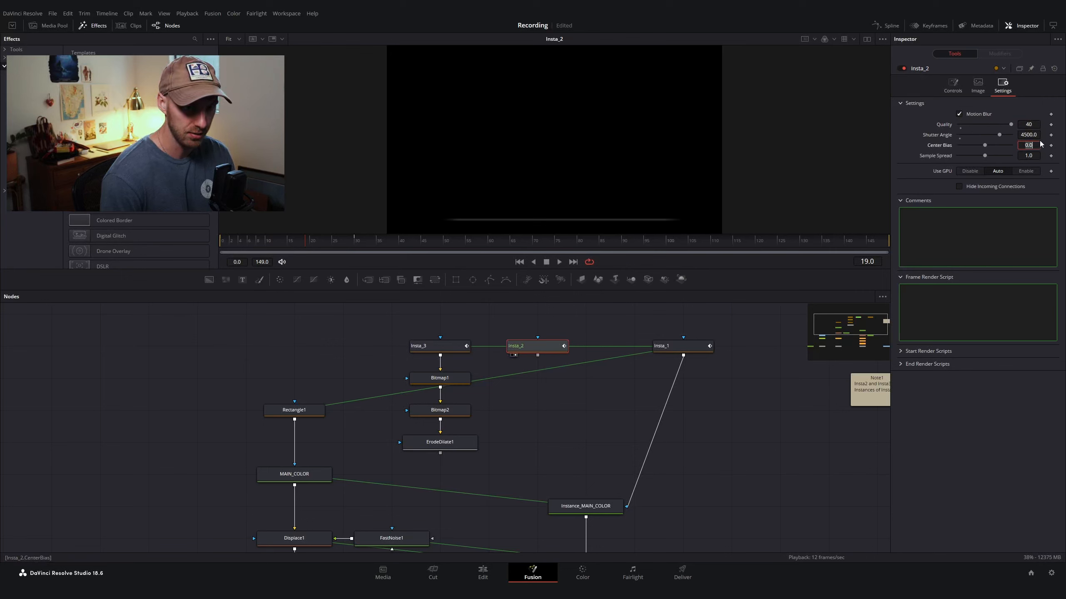
type("1")
key("Tab")
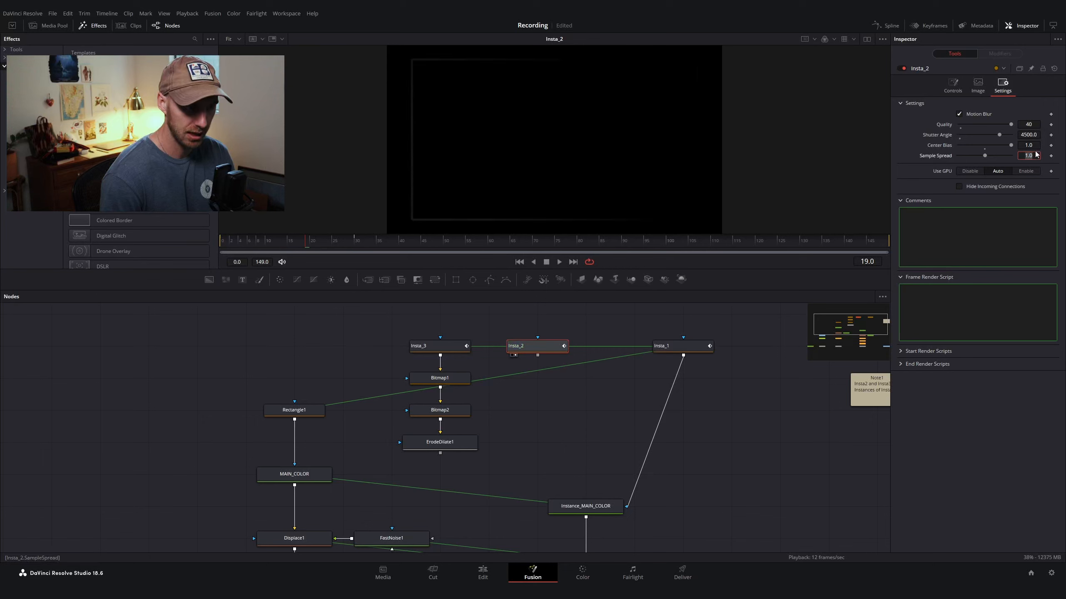
type("5")
key("Tab")
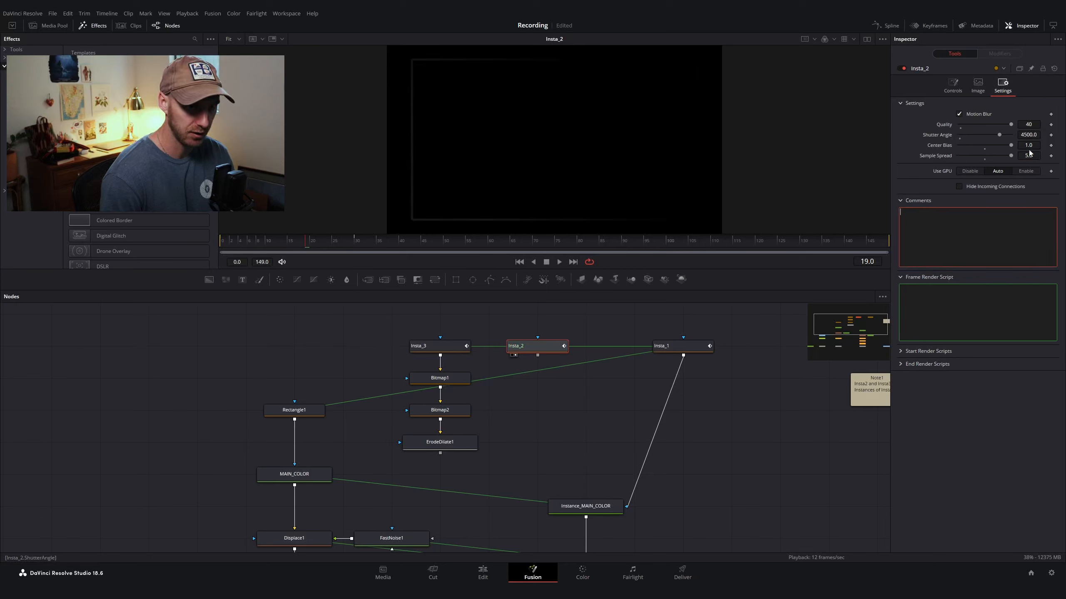
Step: Add a Bitmap node after Insta_2 and feed Insta_2 into its main input
left_click(536, 348)
key("shift+space")
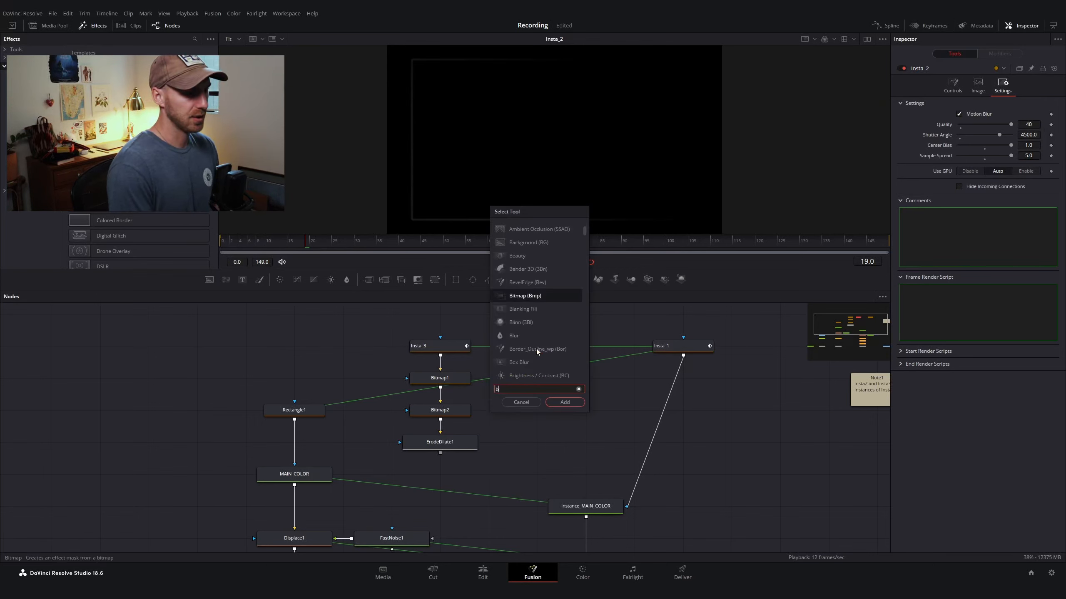
type("bitm")
key("Return")
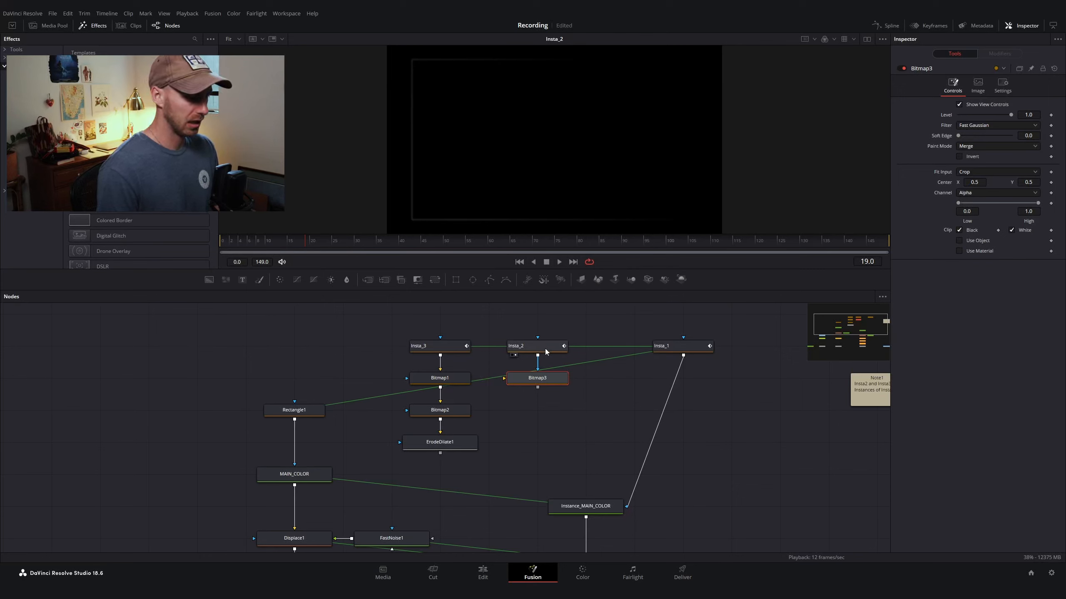
key("1")
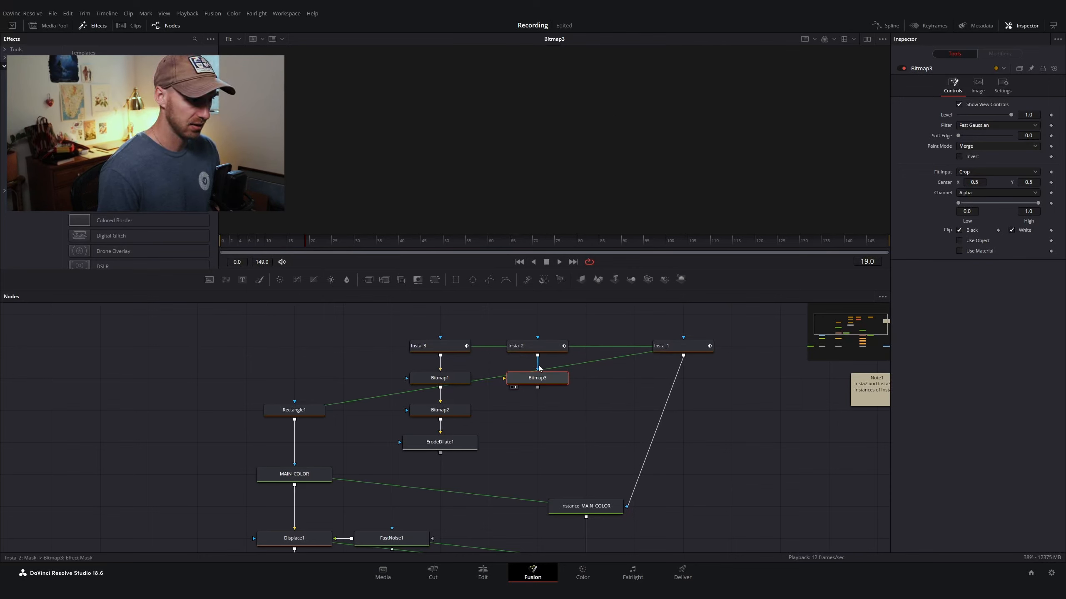
left_click_drag(538, 368, 504, 379)
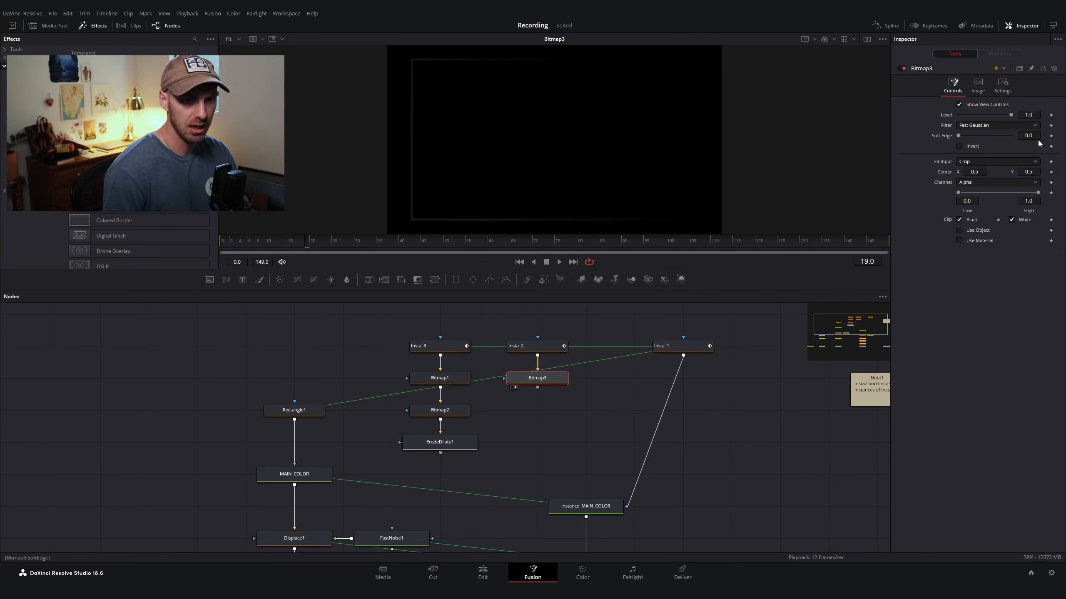
Step: Set Bitmap3's Soft Edge to 0.006 and High threshold to 0.2
left_click(1026, 136)
key("BackSpace")
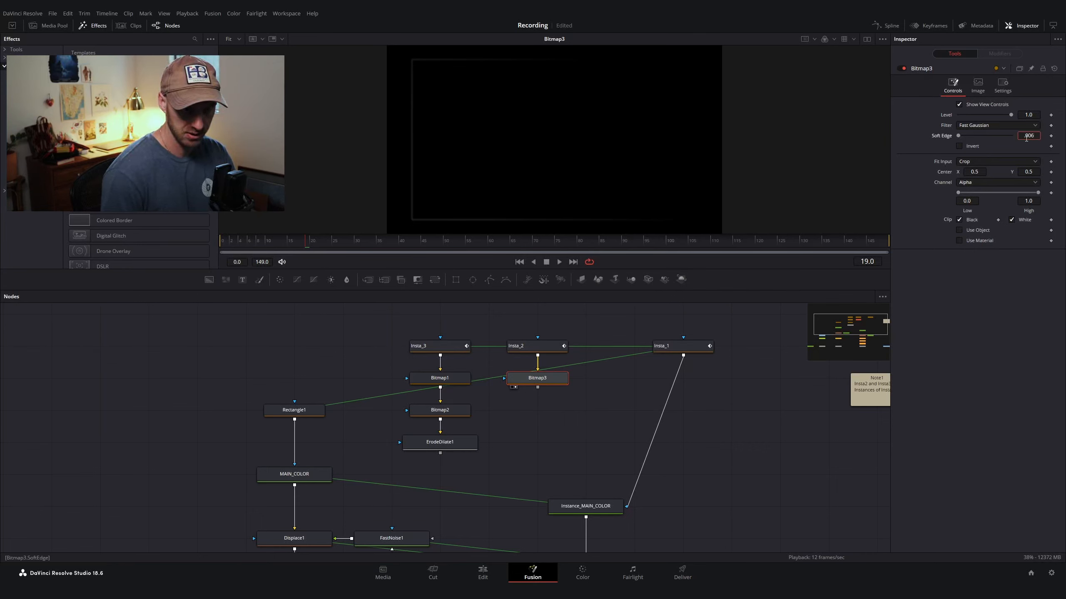
key("Tab")
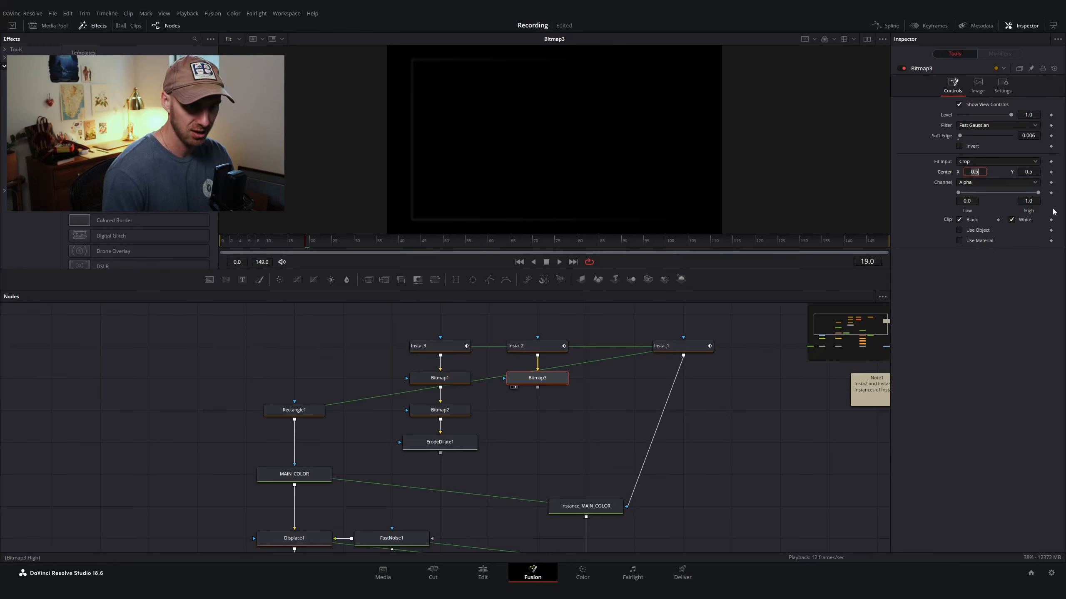
left_click(1030, 202)
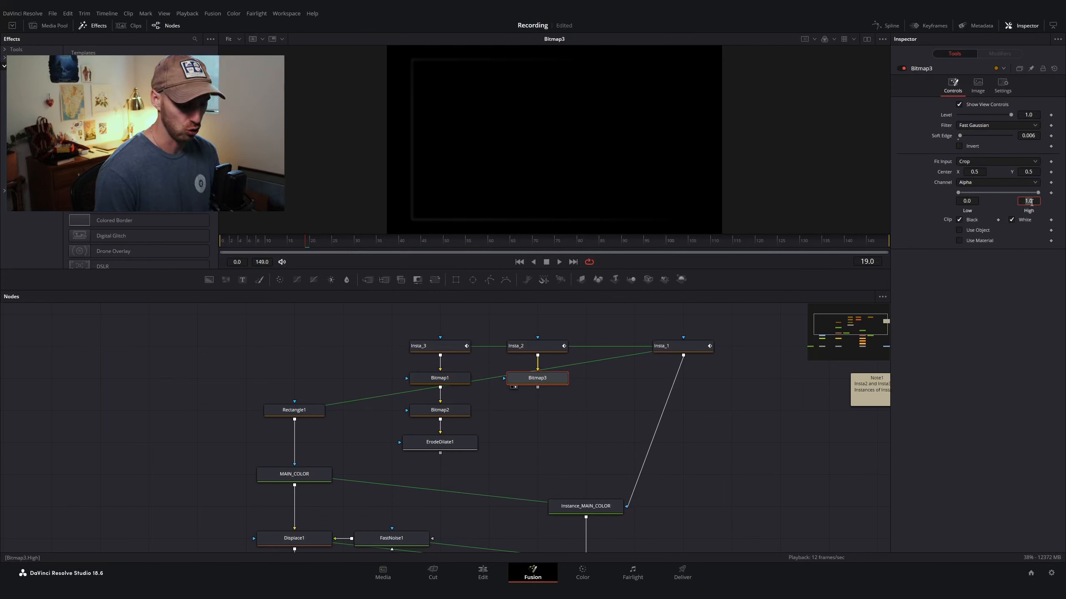
type("0.2")
key("Return")
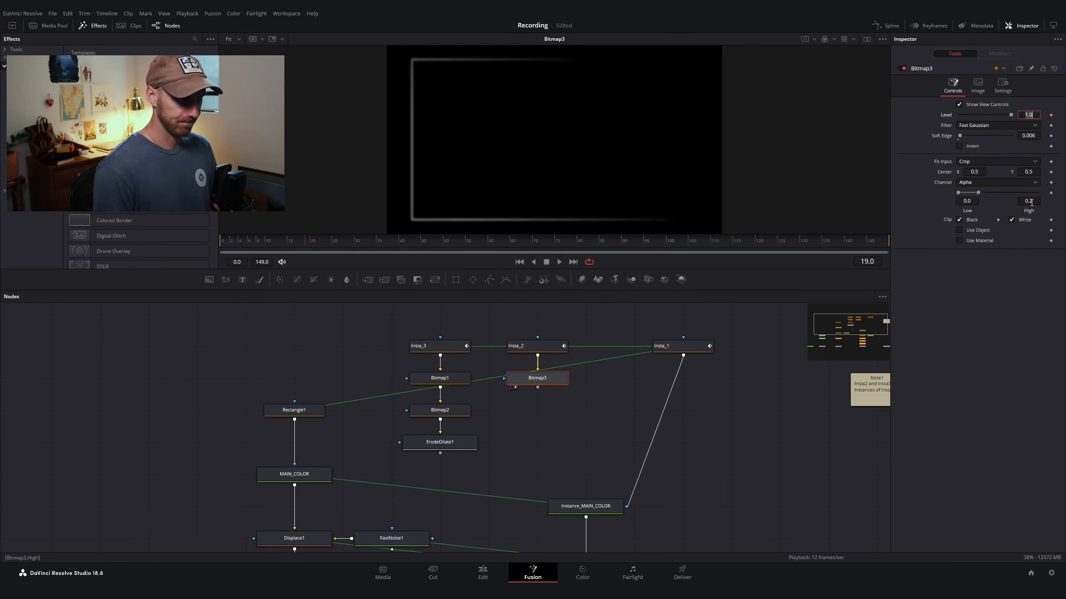
Step: Add a Bitmap node after Bitmap3 and view its output
key("shift+space")
type("bitm")
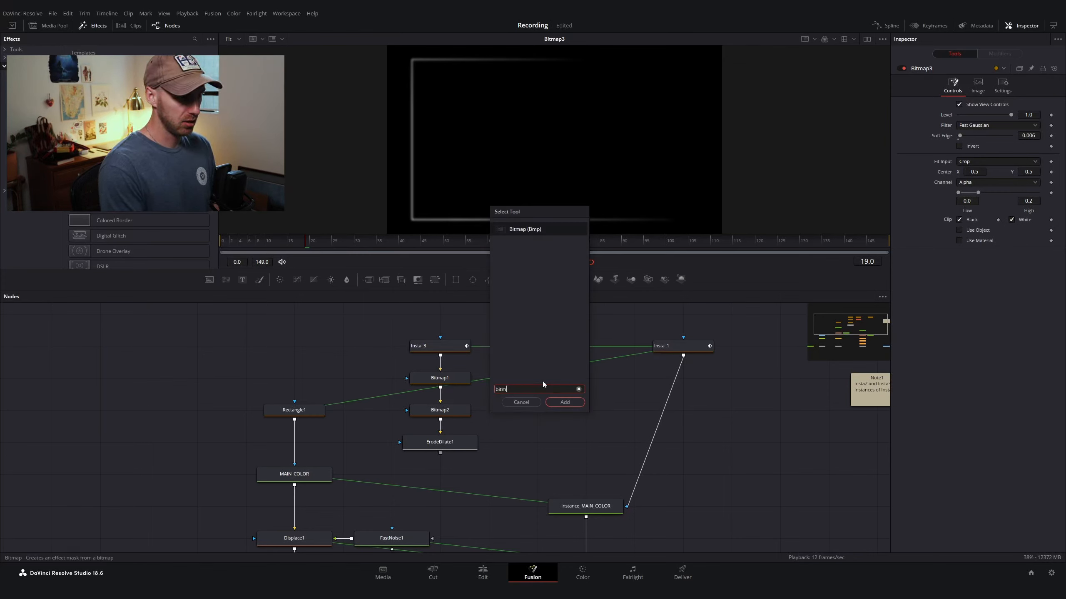
key("Return")
left_click_drag(502, 411, 503, 411)
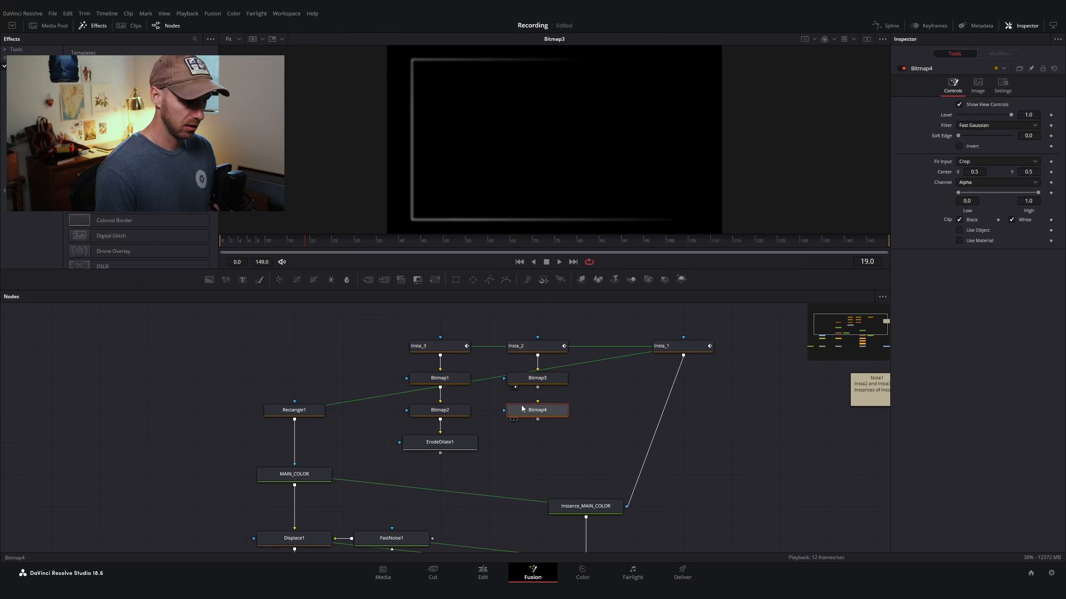
key("1")
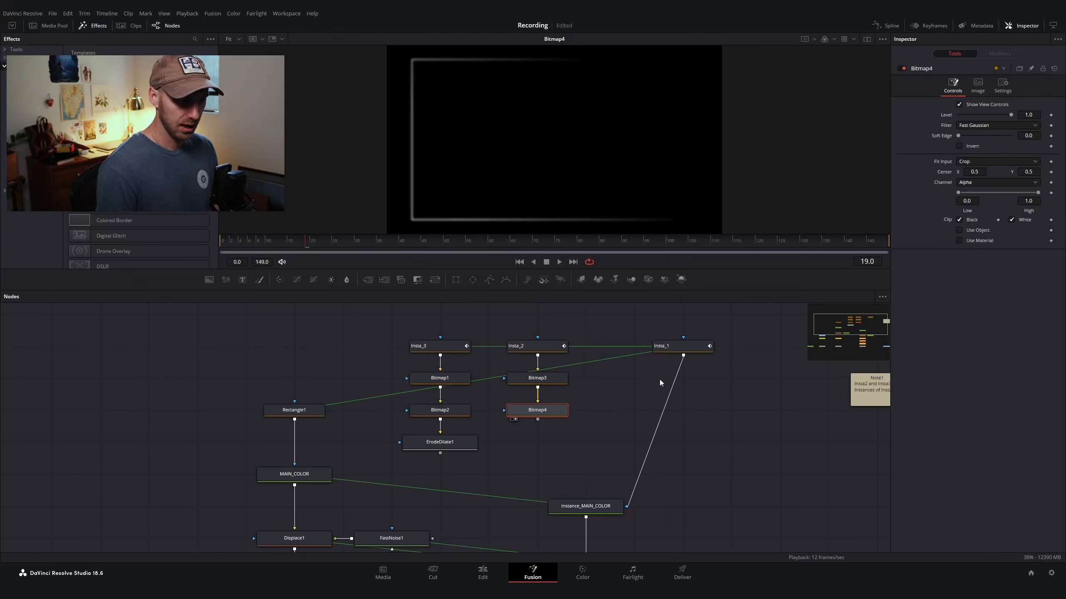
Step: Set Bitmap4's High threshold to 0.018
left_click_drag(1040, 195, 994, 202)
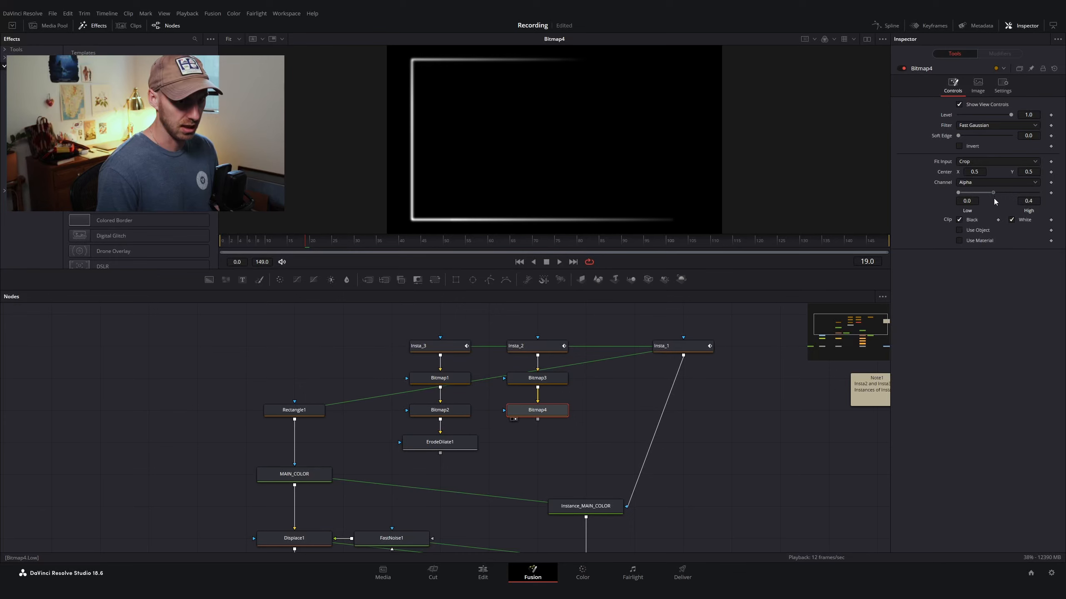
left_click(1035, 201)
key("BackSpace")
key("BackSpace")
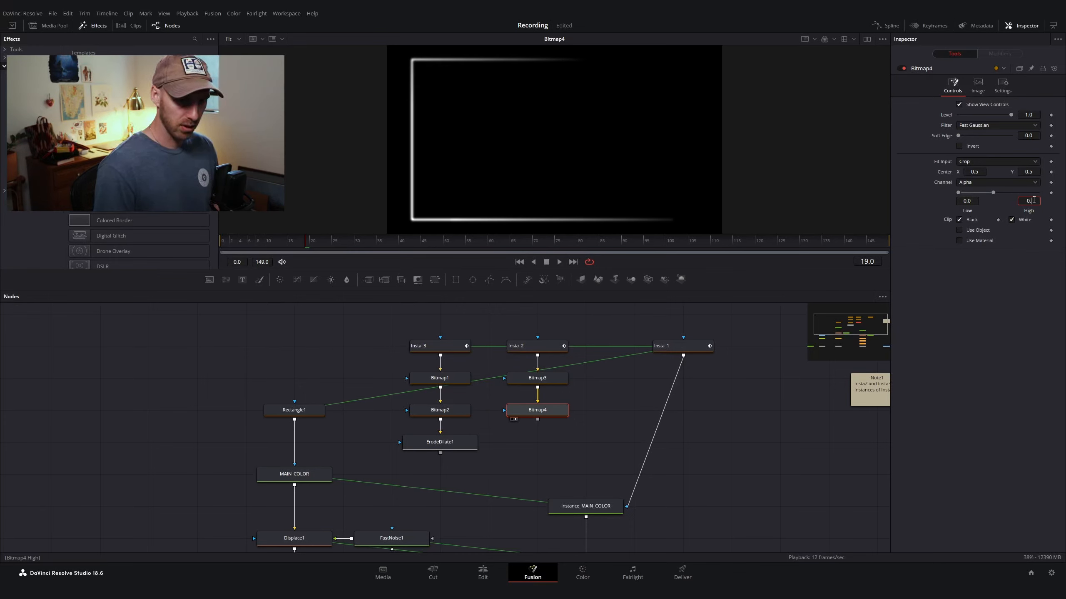
type(".02")
key("Tab")
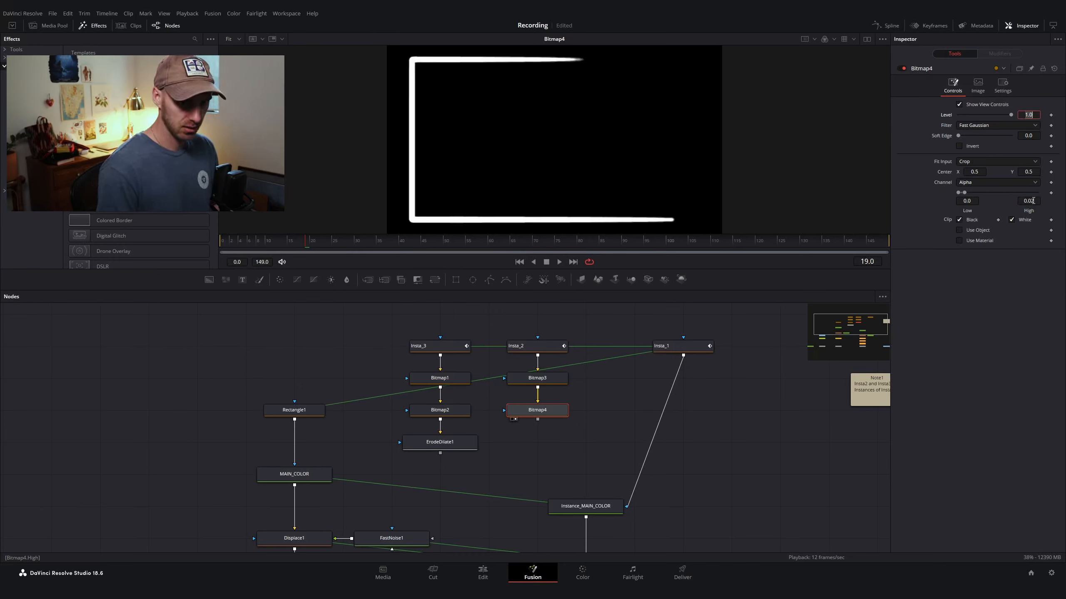
left_click(1032, 201)
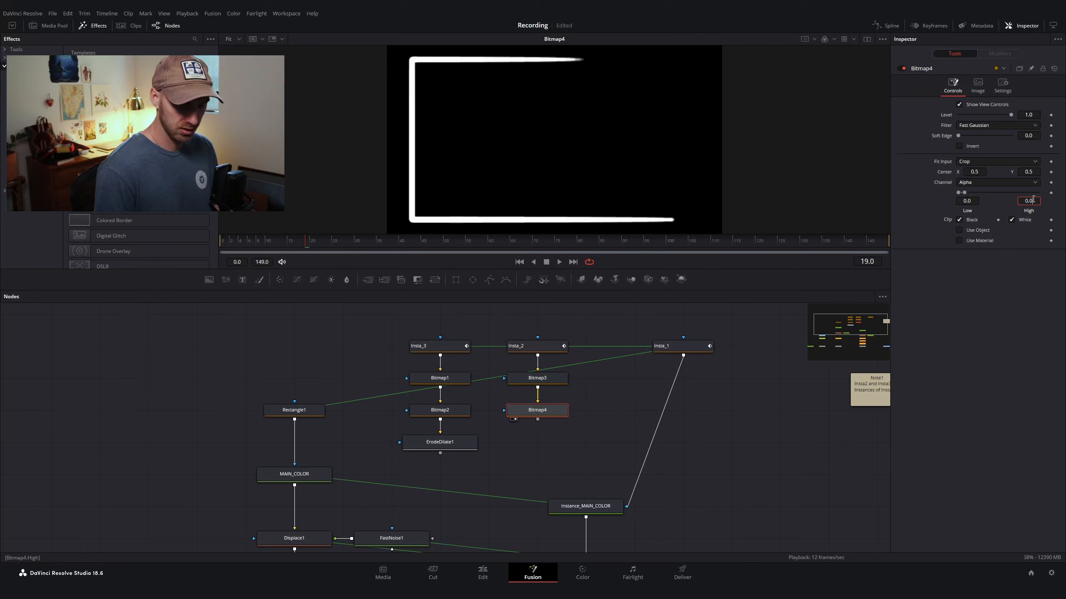
key("Tab")
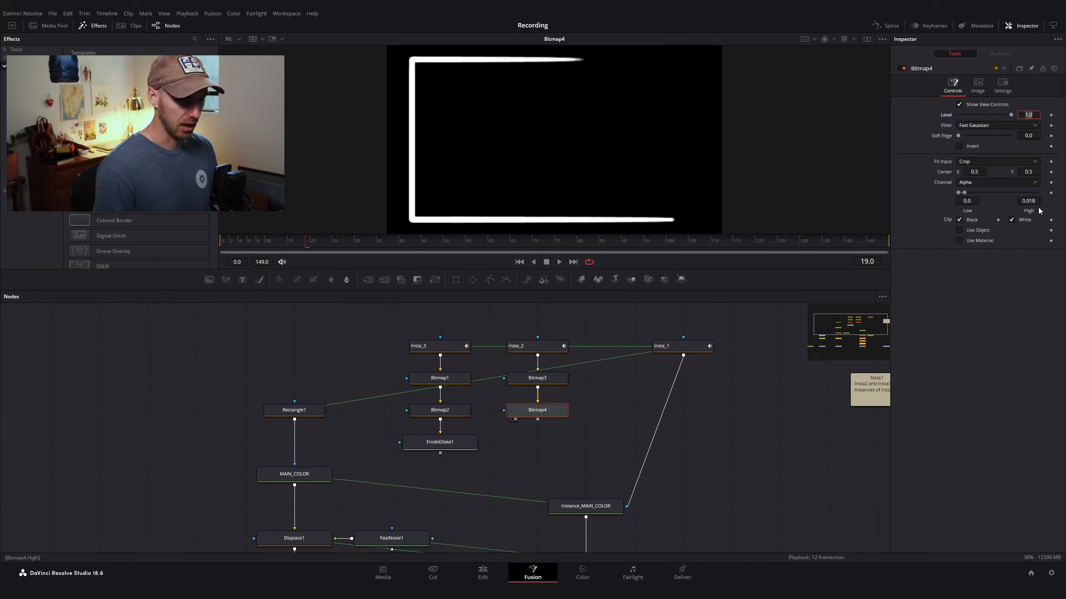
Step: Add an ErodeDilate node after Bitmap4 and view its output
left_click(543, 415)
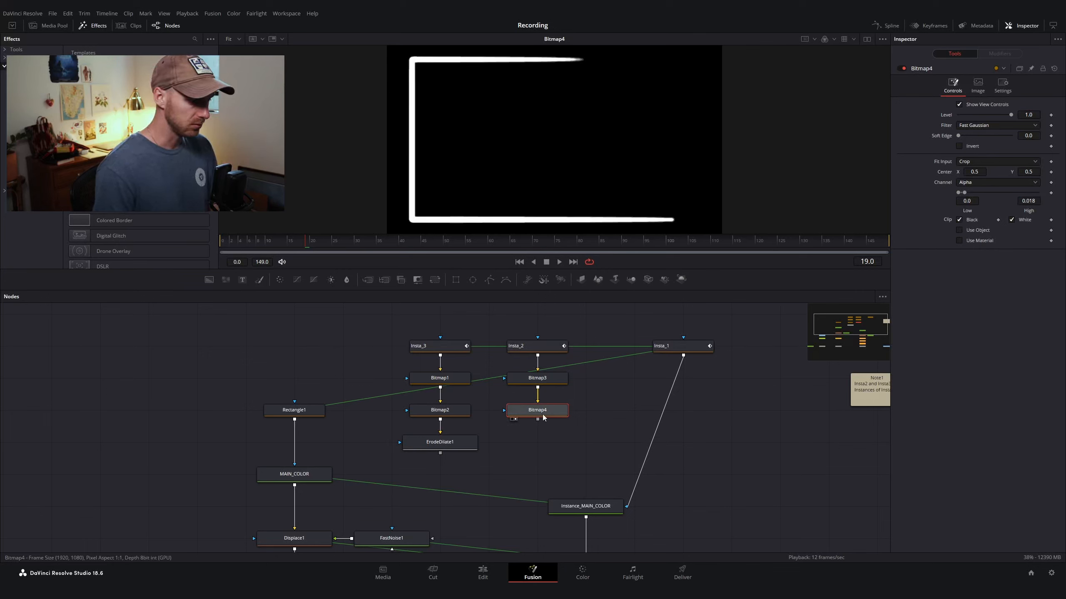
key("shift+space")
type("bitmerod")
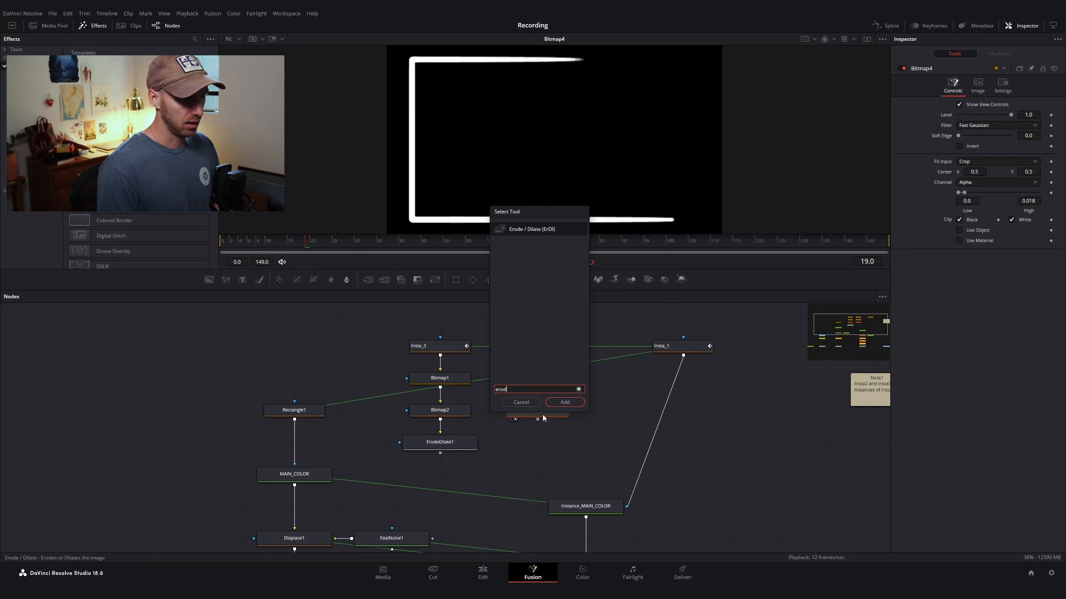
key("Return")
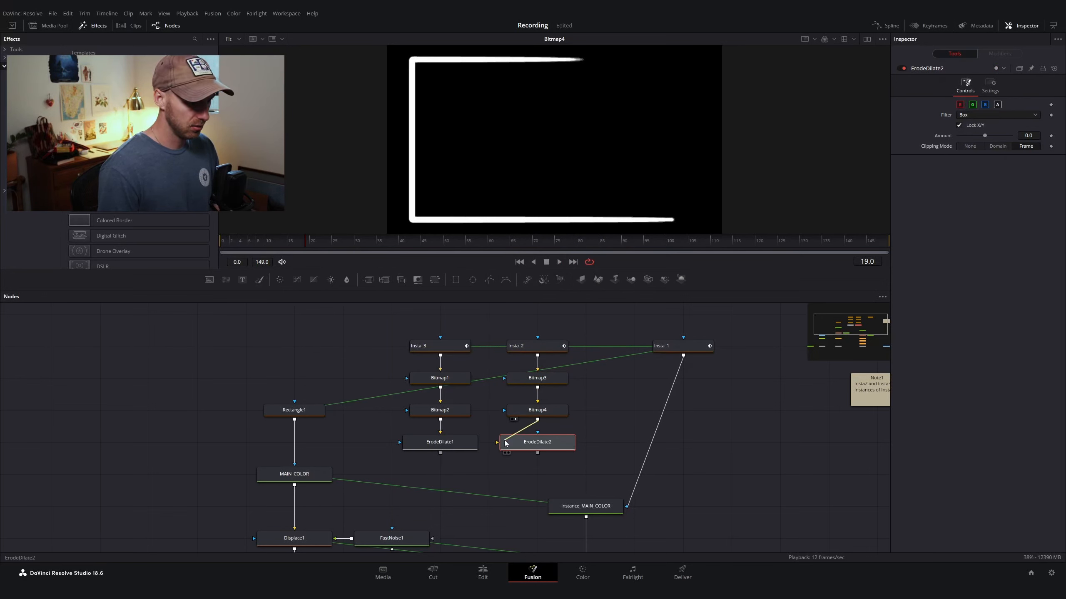
key("1")
Step: Set ErodeDilate2's Filter to Circle and its Amount to -0.0055
left_click(981, 115)
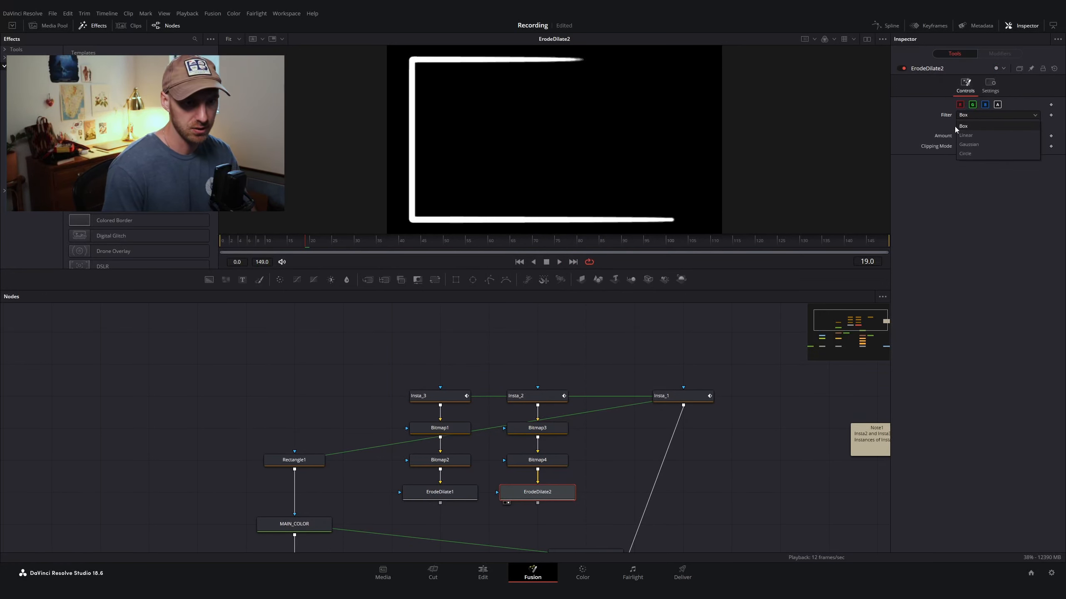
left_click(966, 153)
left_click(1028, 135)
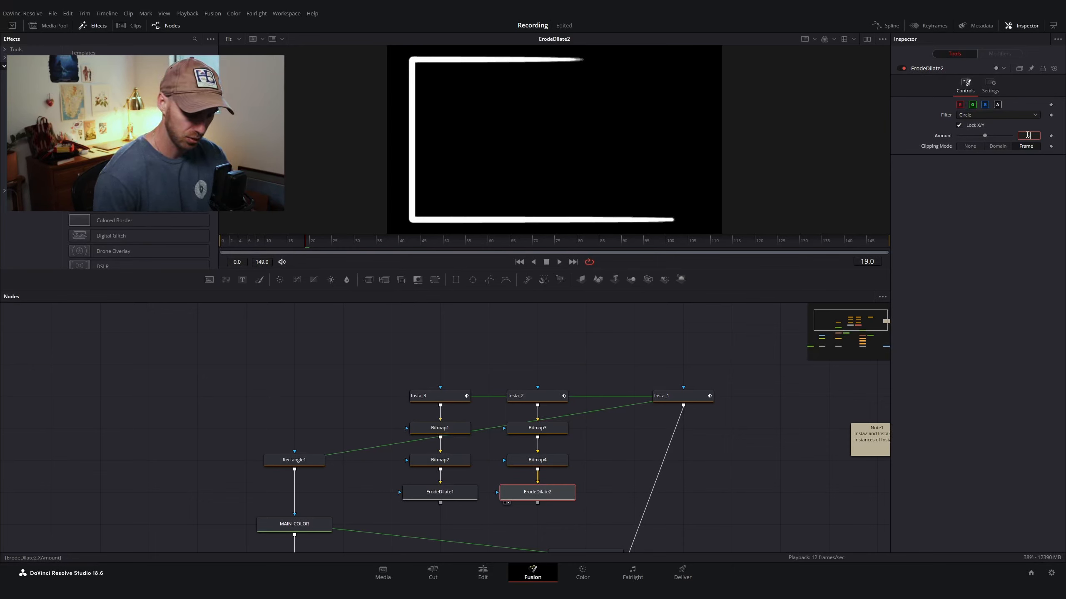
type("-.0055")
key("Return")
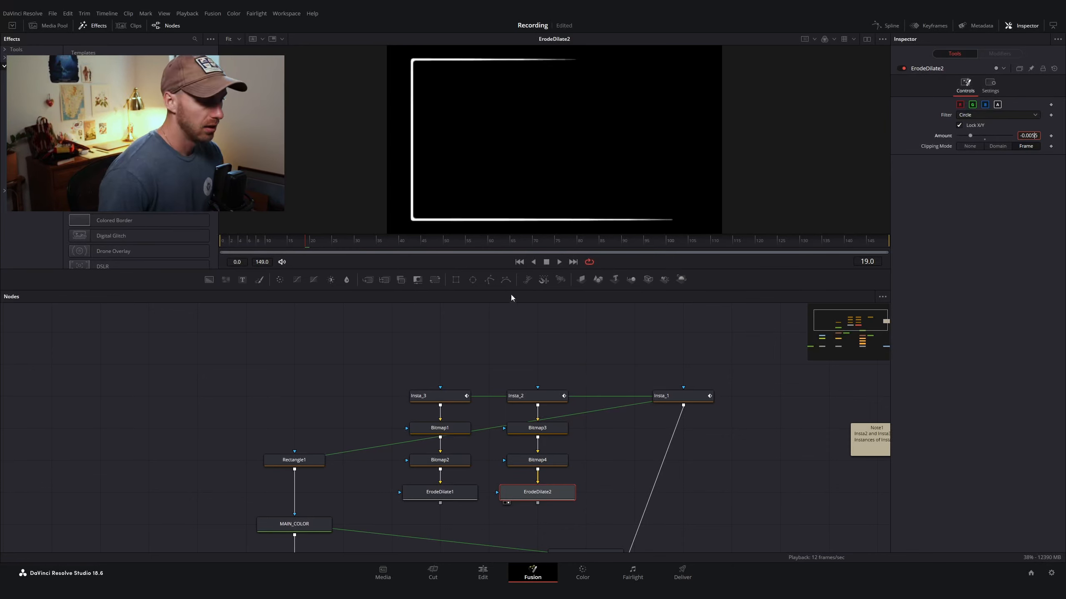
Step: Compare the ErodeDilate1, ErodeDilate2 and Insta_1 outputs in the viewers
left_click(443, 494)
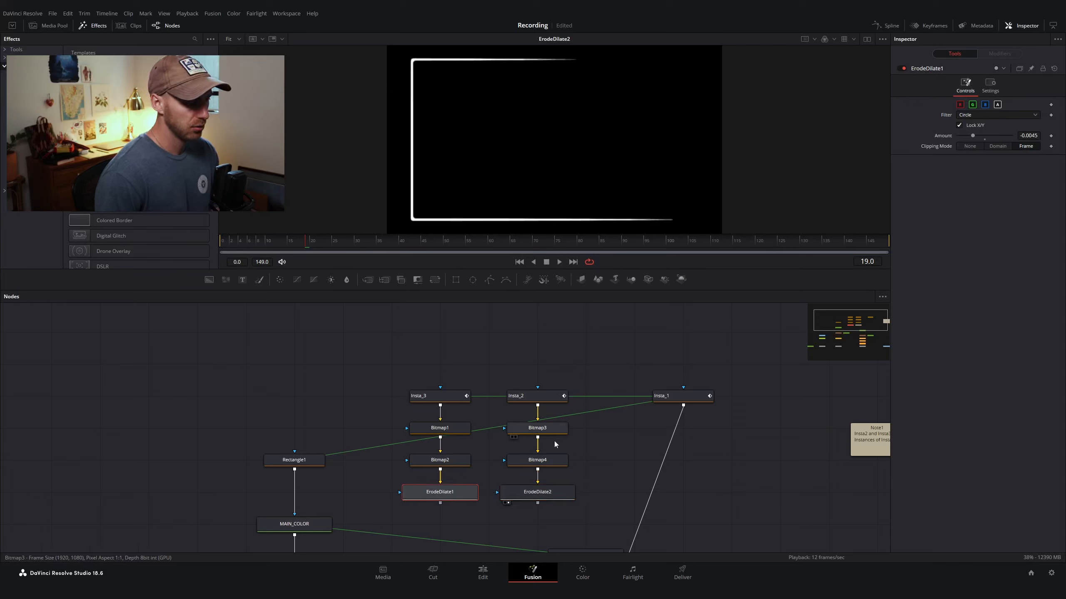
key("1")
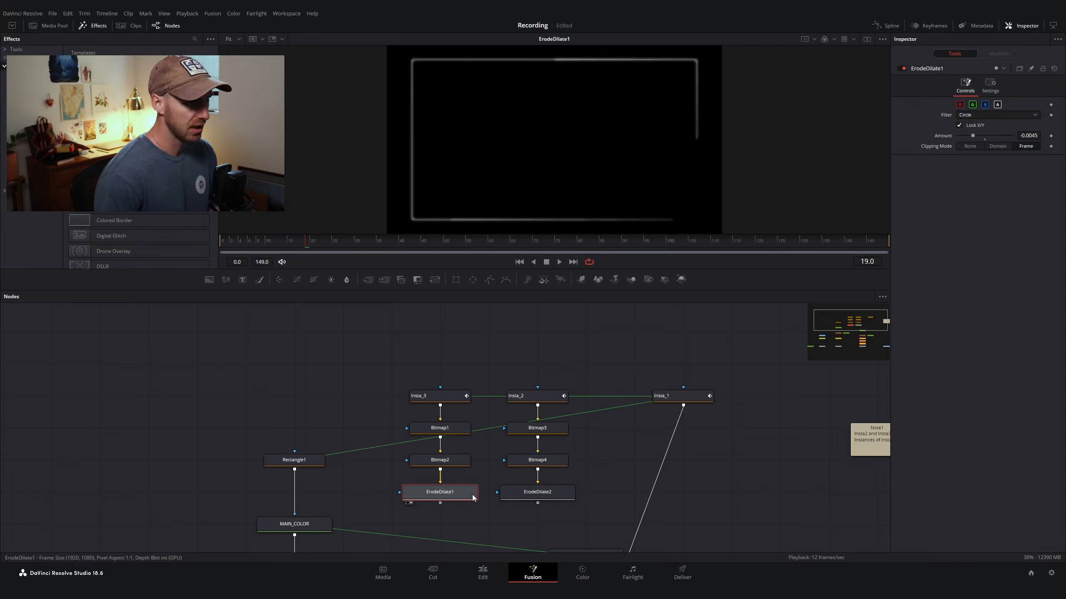
left_click(545, 496)
key("1")
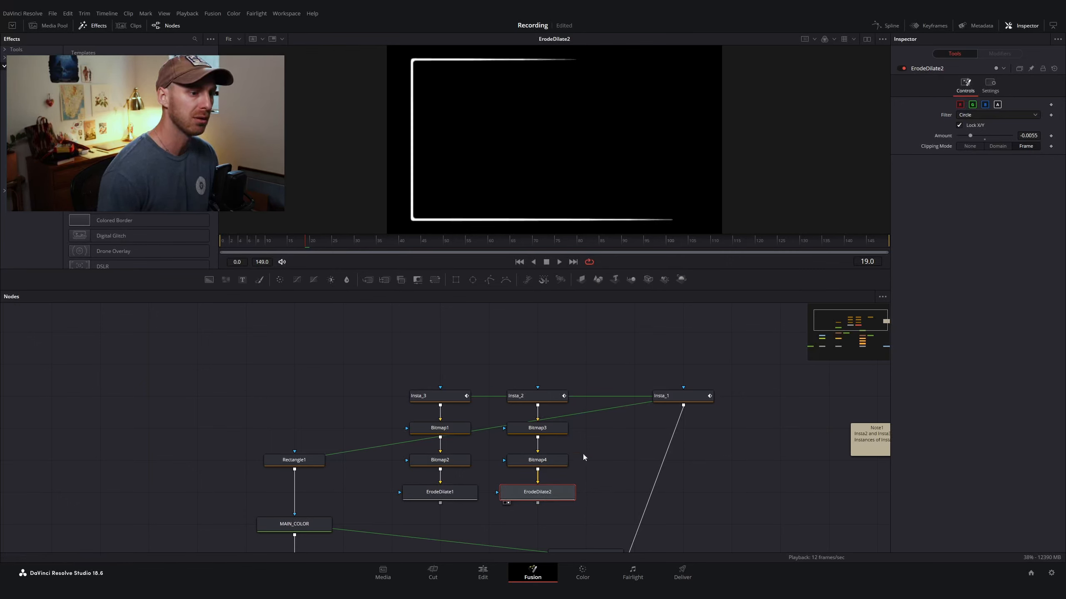
left_click(675, 396)
key("1")
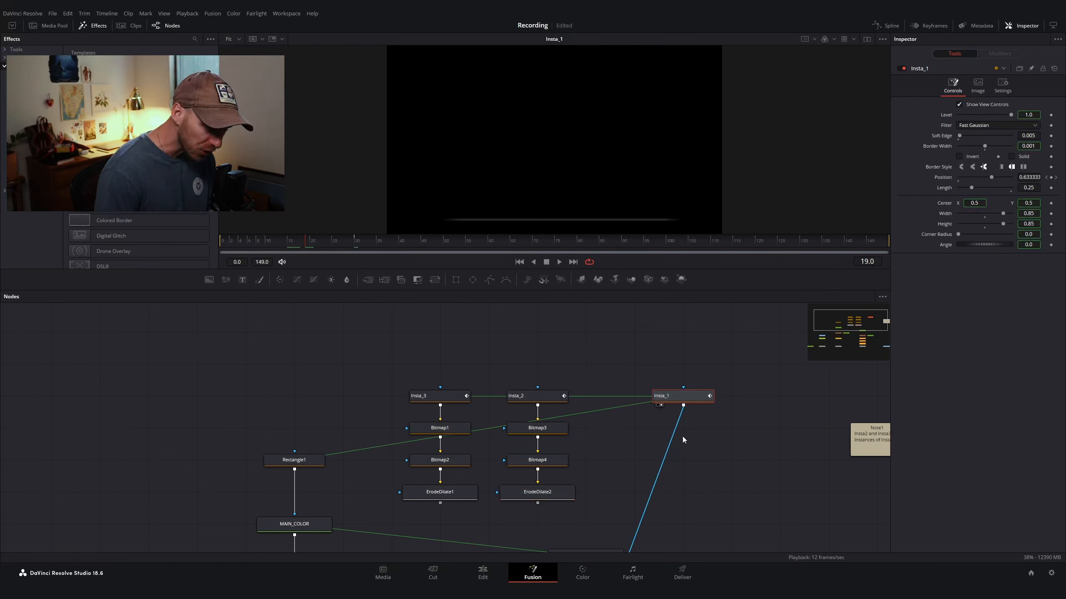
left_click(544, 495)
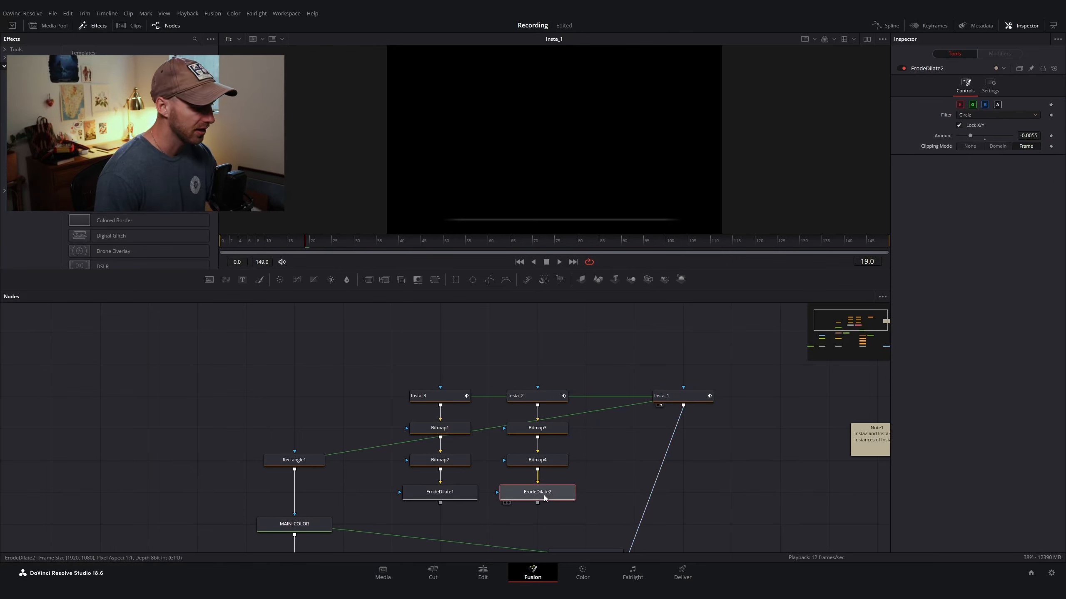
key("F2")
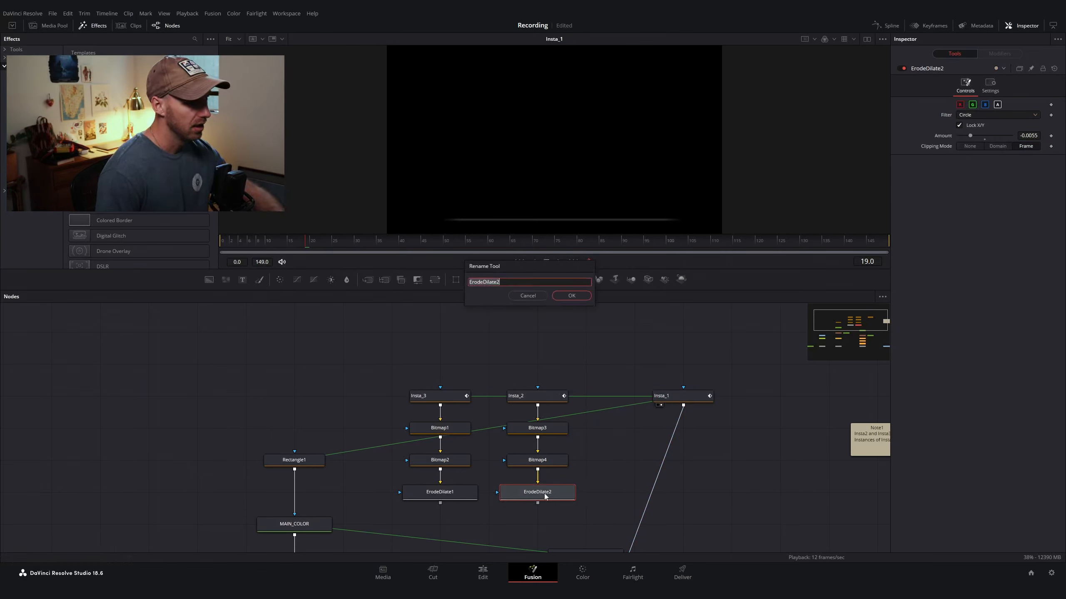
left_click(534, 297)
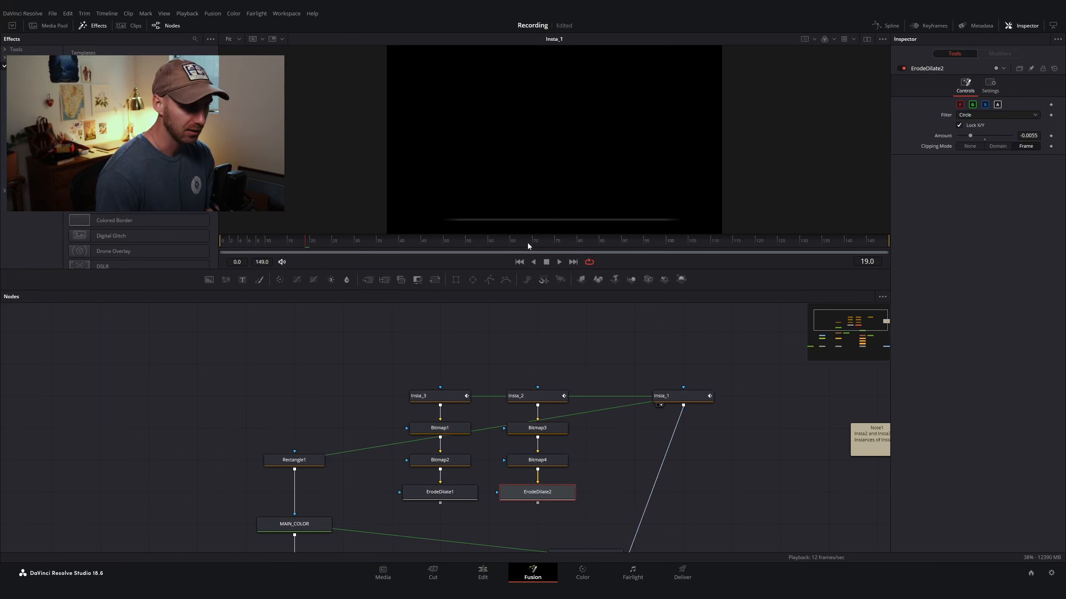
key("1")
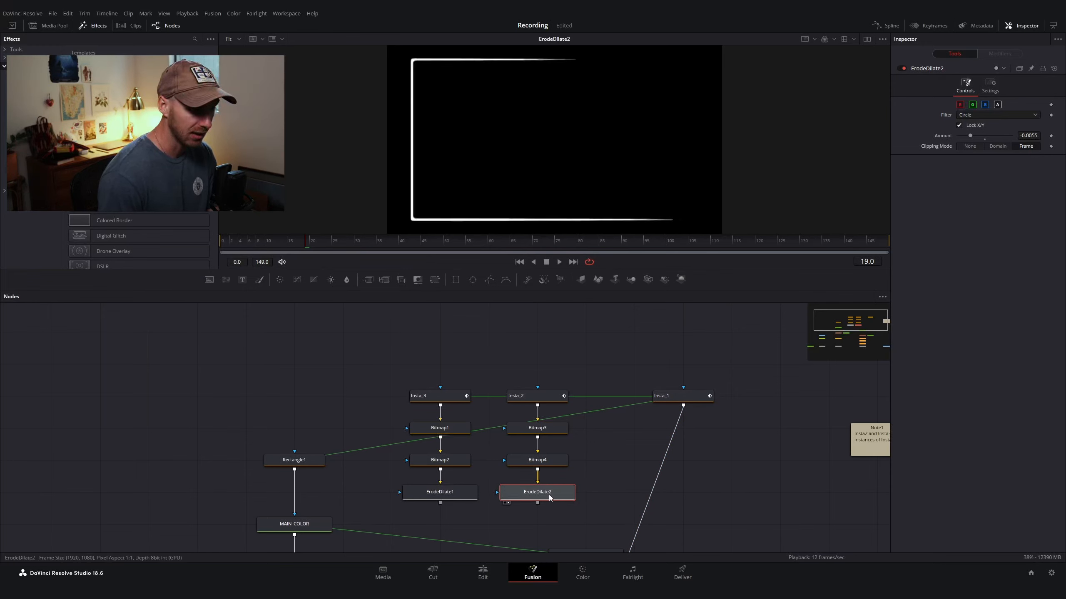
left_click(455, 492)
key("2")
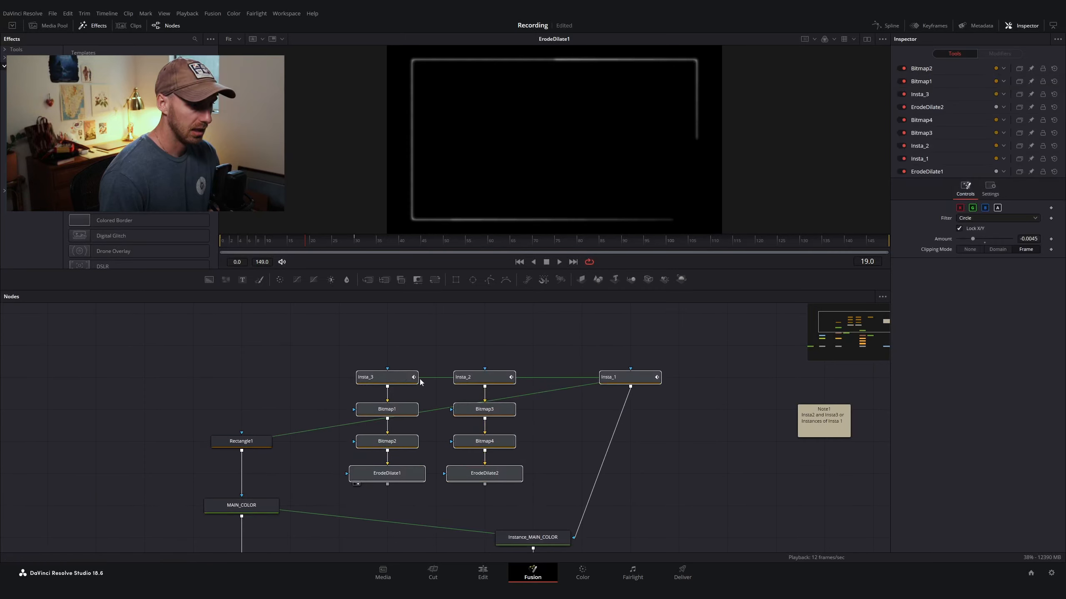
Step: Merge ErodeDilate2's output over ErodeDilate1's output with a new Merge node
left_click_drag(501, 479, 500, 447)
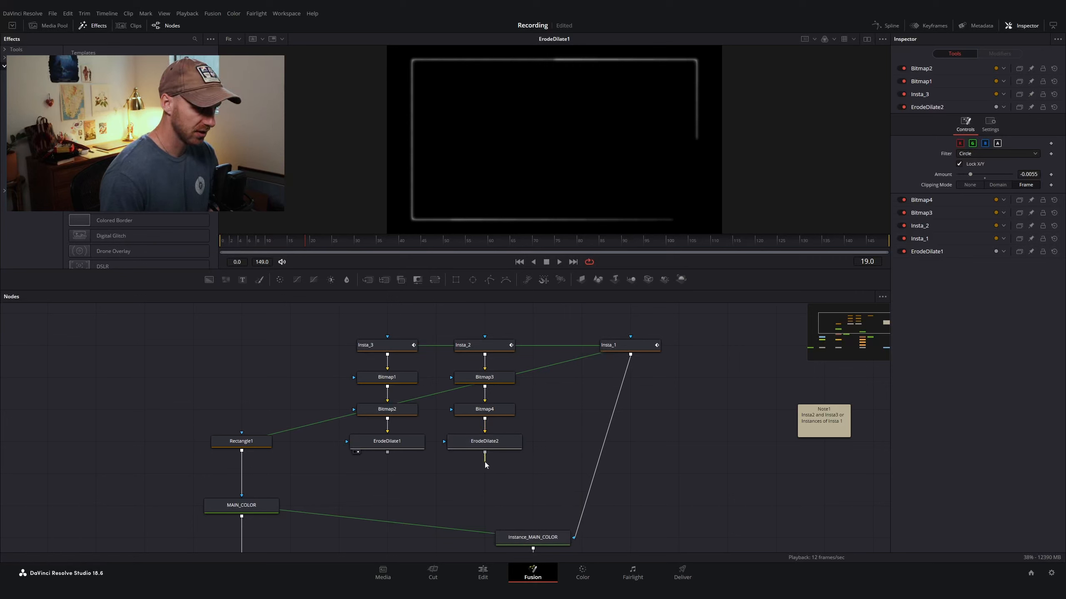
left_click_drag(484, 461, 394, 477)
left_click(628, 349)
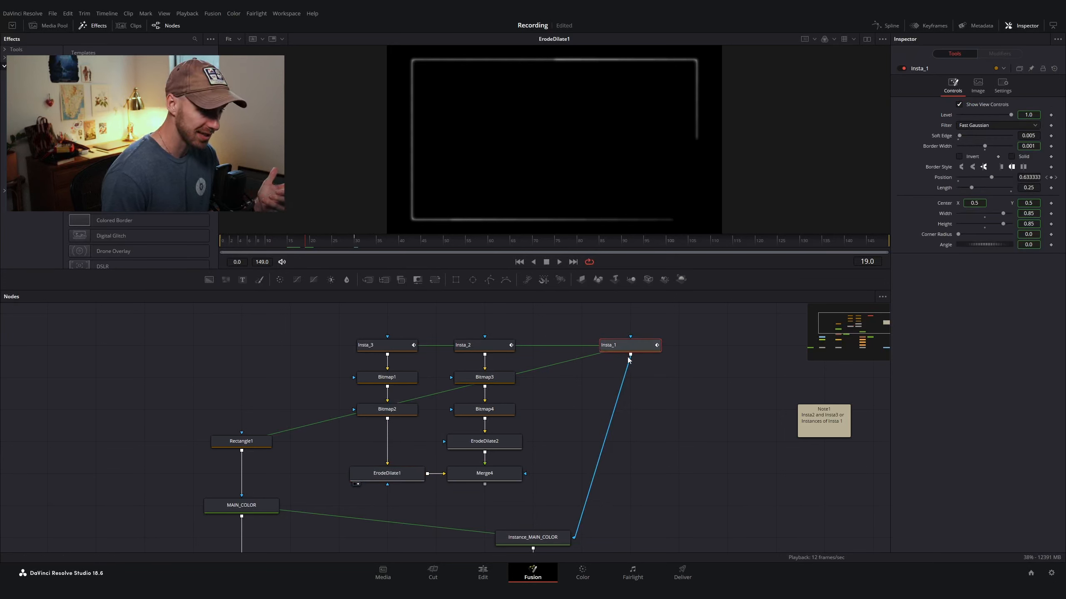
left_click_drag(631, 355, 484, 486)
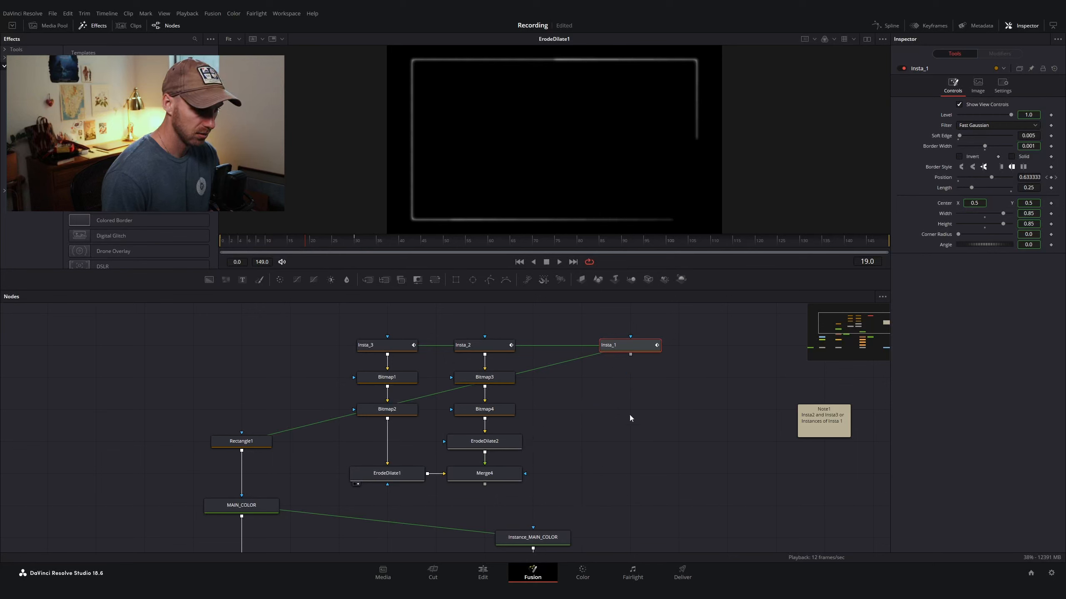
left_click_drag(630, 355, 484, 485)
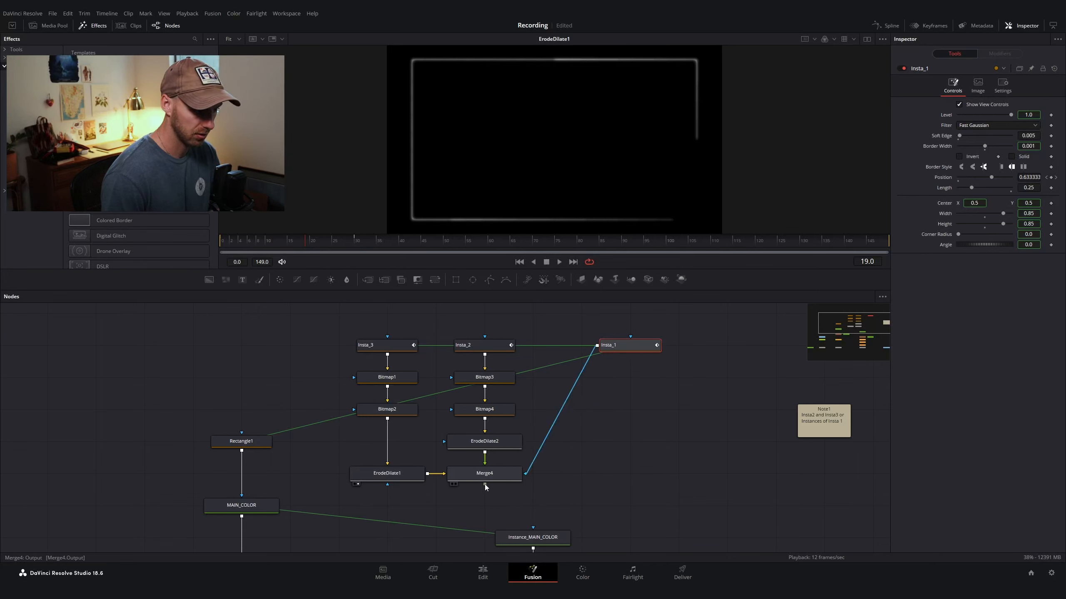
left_click_drag(532, 459, 633, 407)
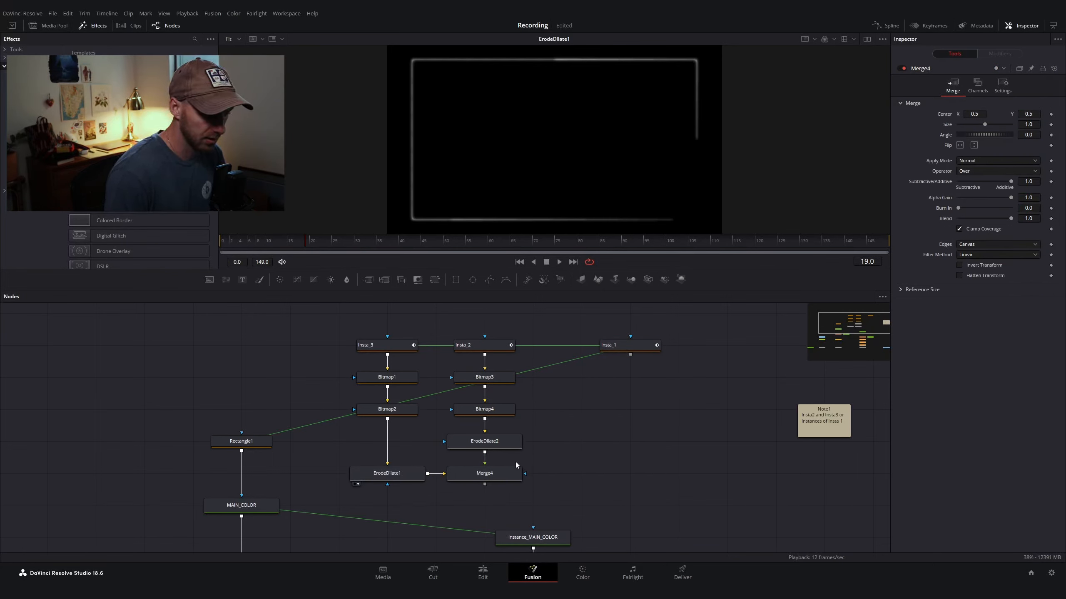
Step: Add a Merge node after Merge4, connect Insta_1 into it, and view the combined result
key("shift+space")
type("merge")
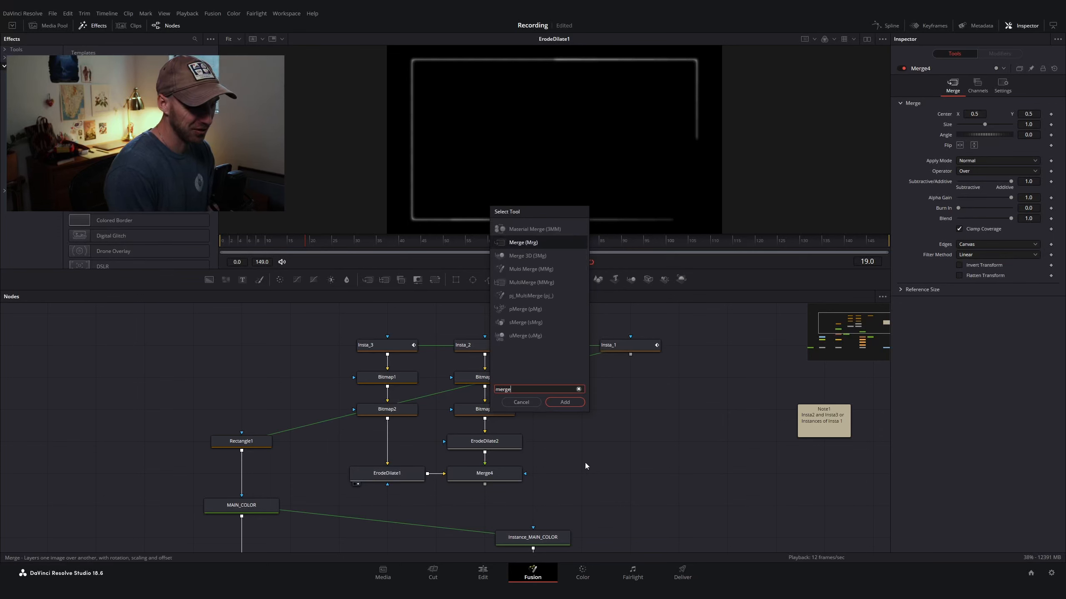
key("Return")
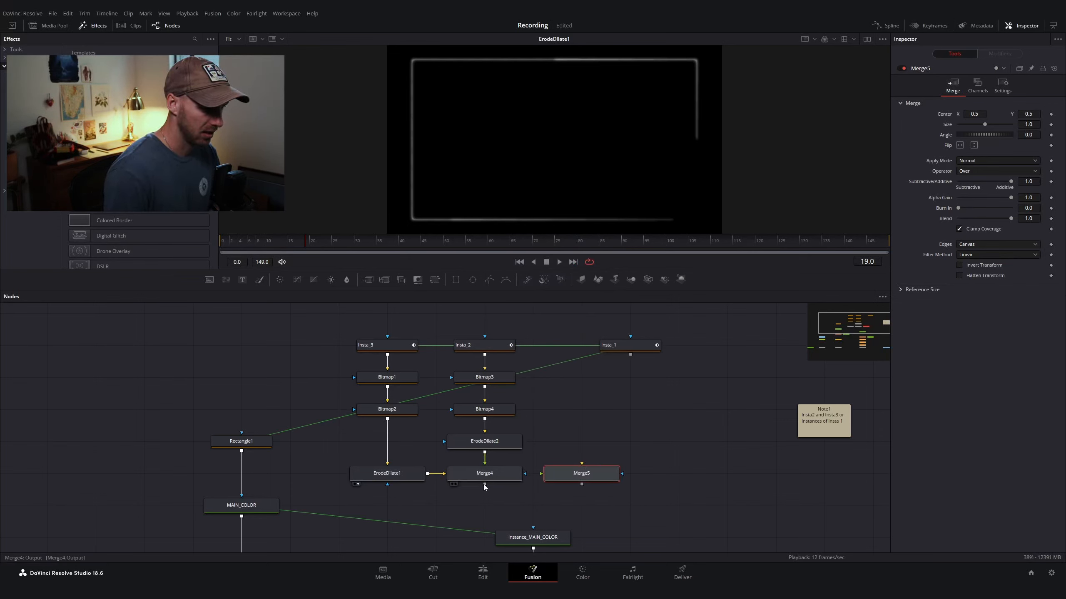
left_click_drag(485, 484, 543, 476)
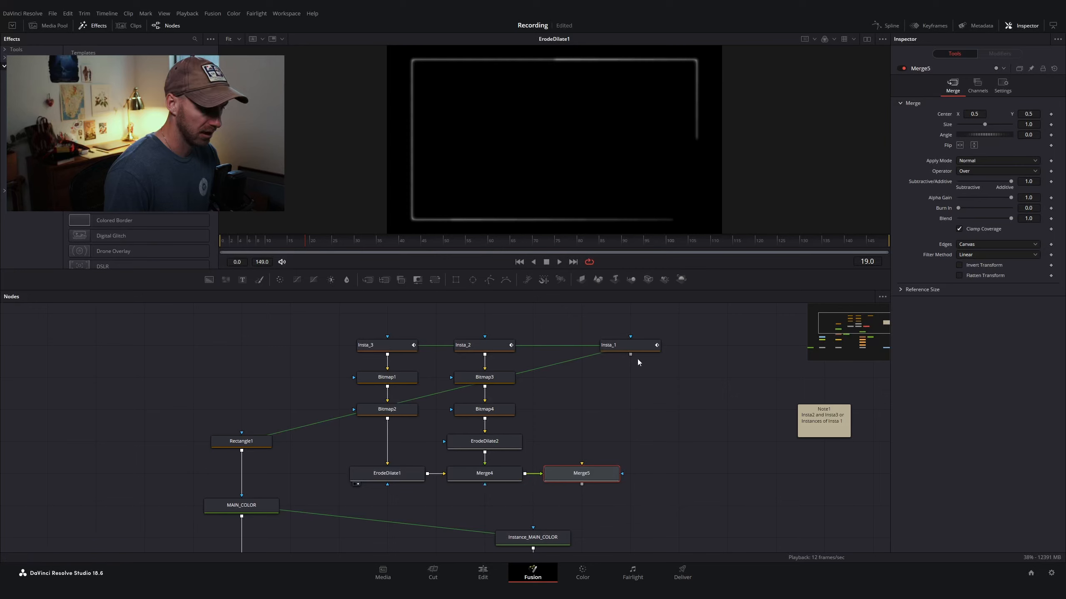
left_click_drag(630, 355, 623, 480)
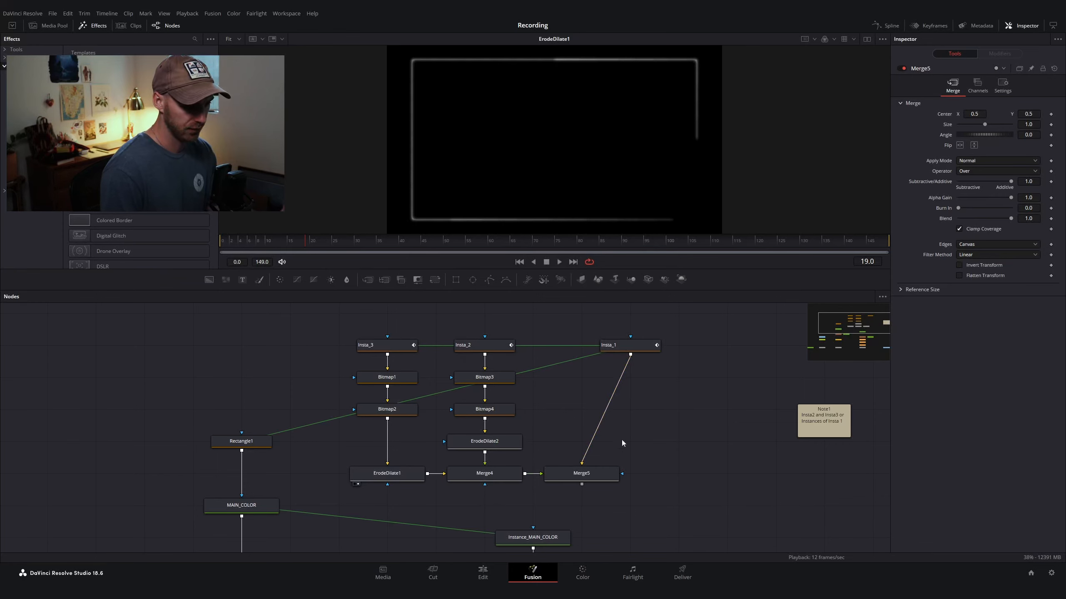
left_click(582, 475)
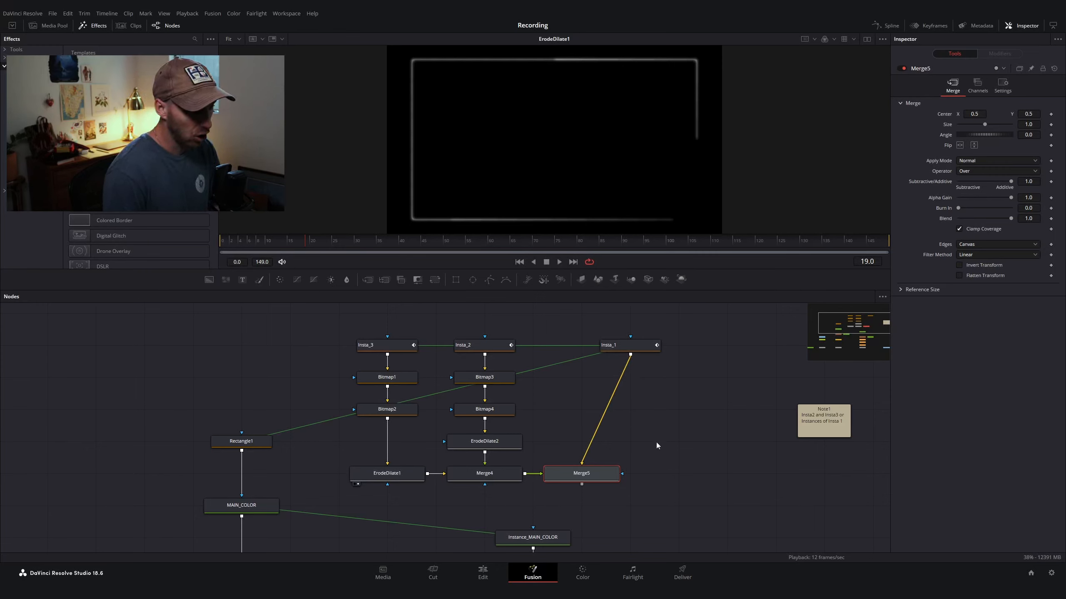
key("1")
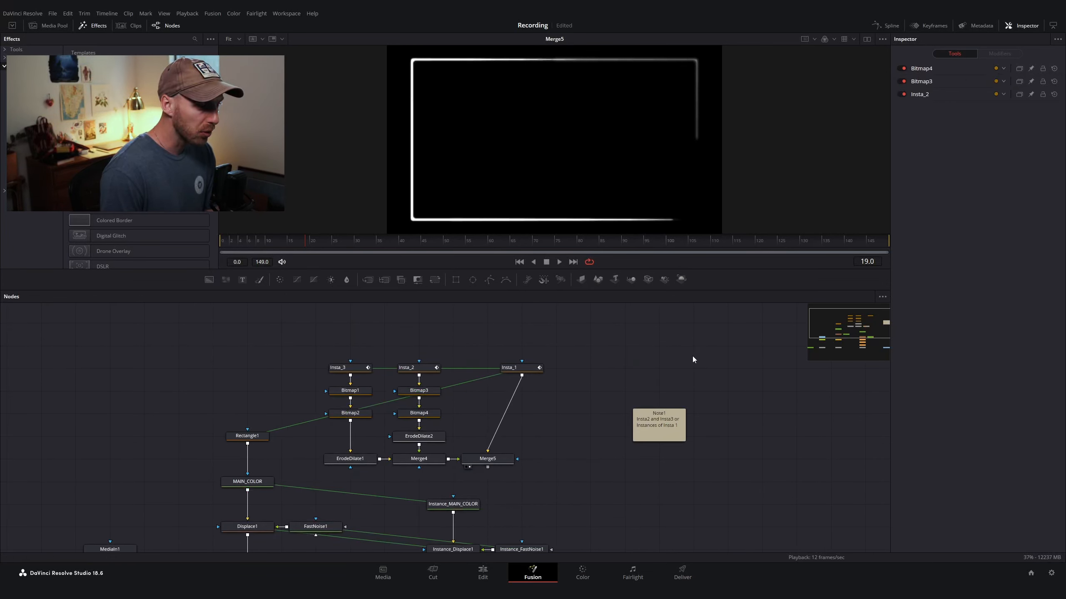
Step: Add an Underlay node to the node flow
key("shift+space")
type("under")
key("Return")
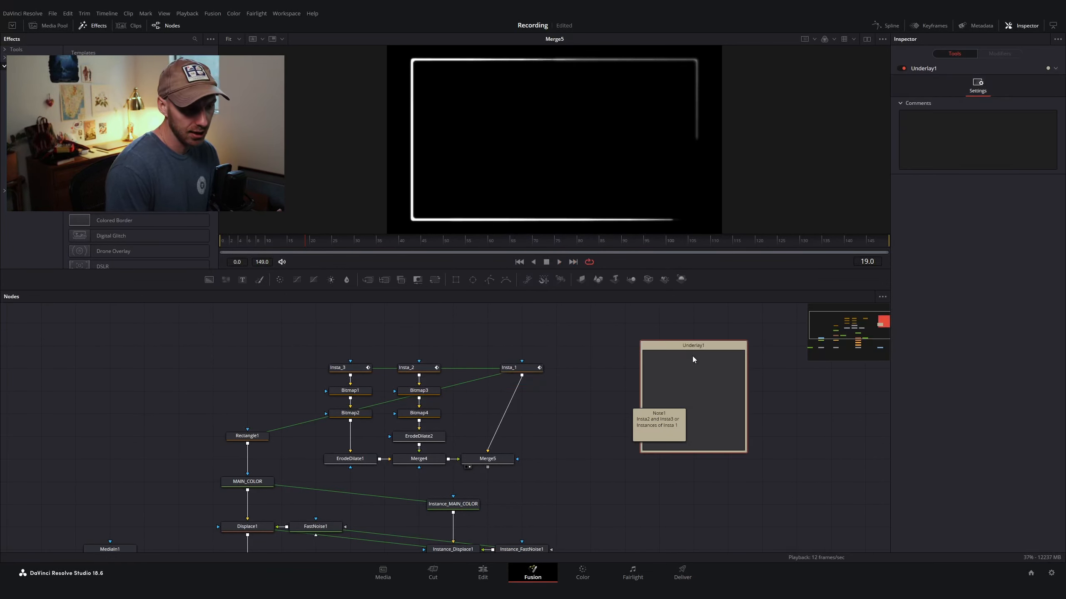
Step: Enclose the Insta, Bitmap, ErodeDilate and Merge nodes in the Underlay and rename it Outliner
left_click_drag(693, 347, 329, 341)
left_click_drag(404, 453, 579, 492)
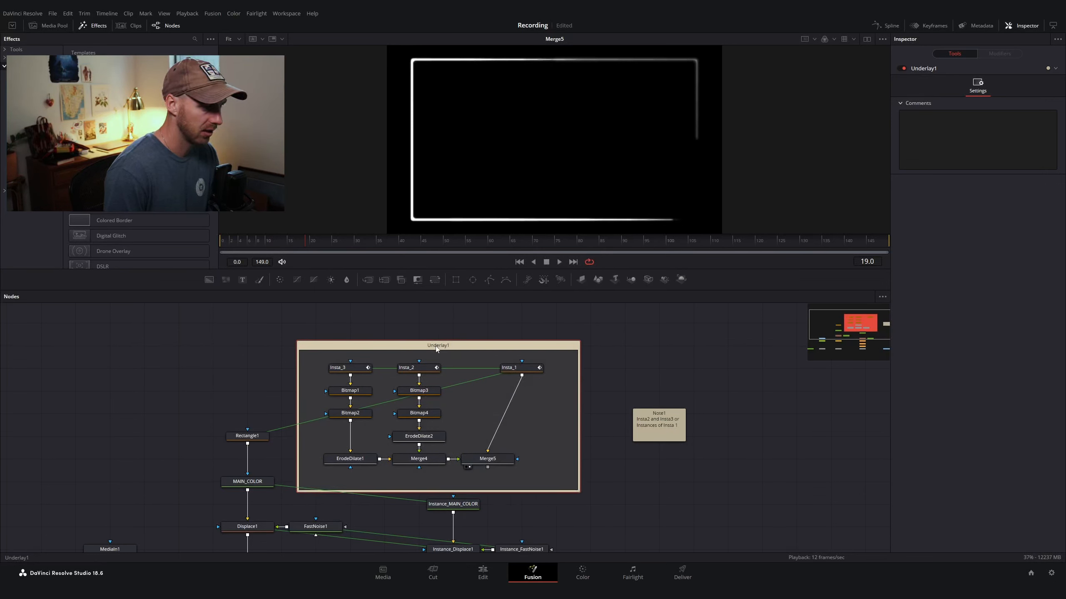
key("F2")
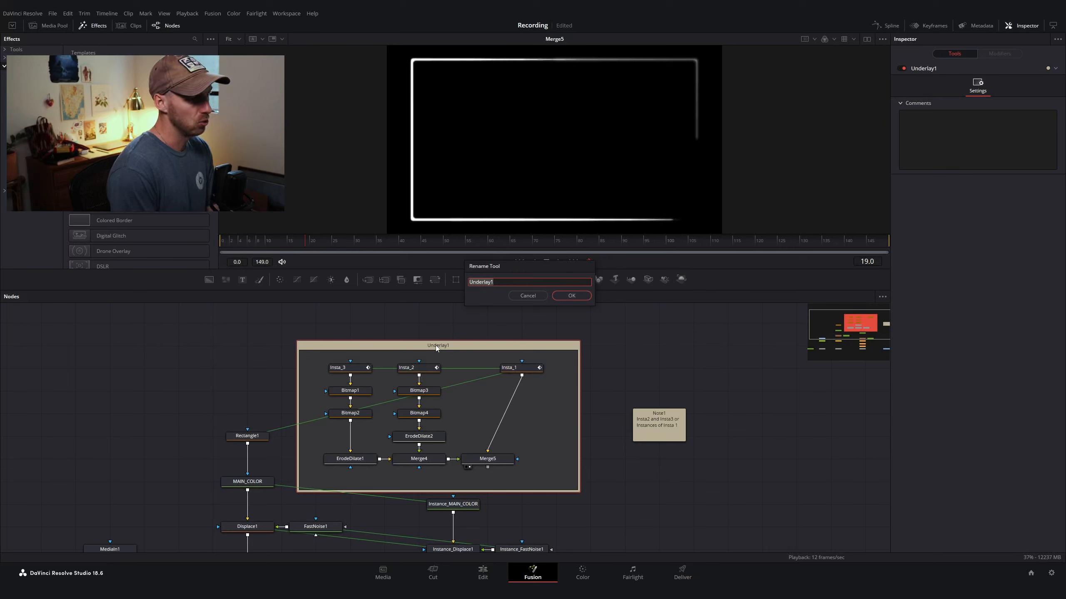
key("BackSpace")
type("O")
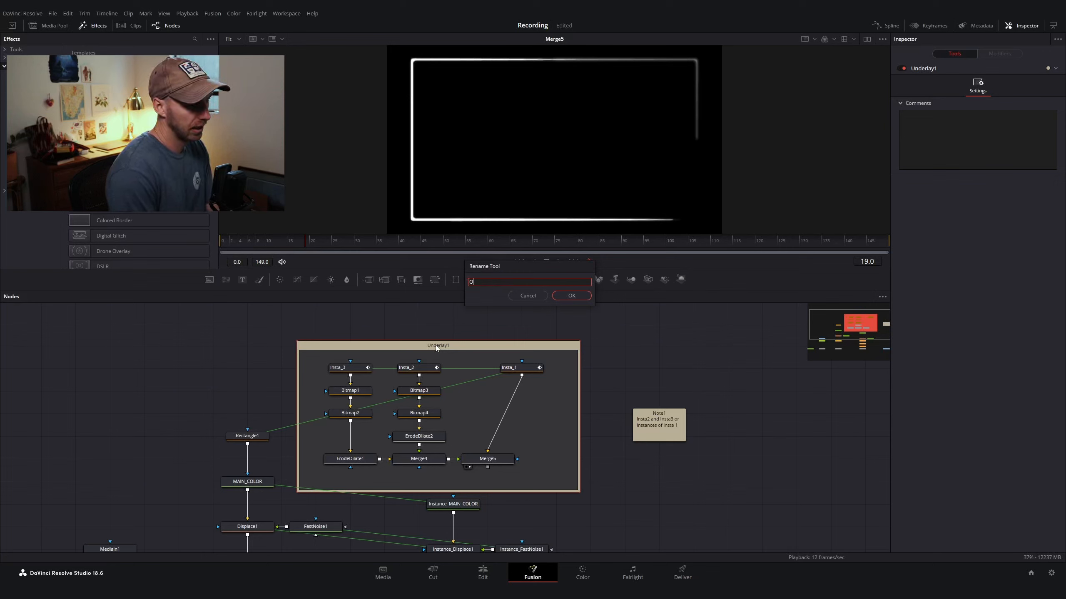
type("utliner")
key("Return")
Step: Set the Outliner underlay's colour to teal
right_click(435, 346)
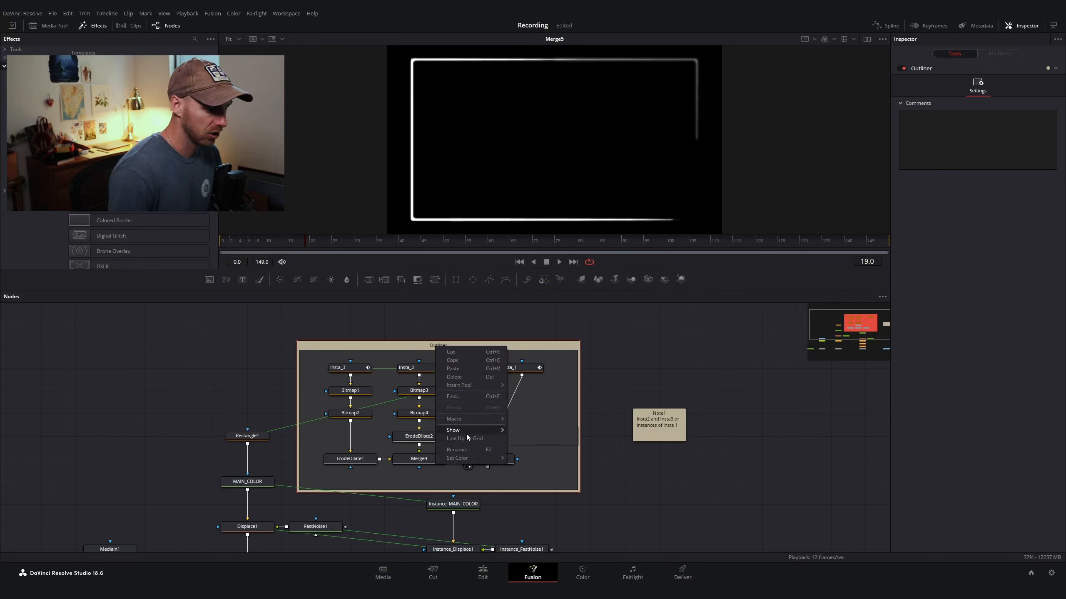
mouse_move(476, 462)
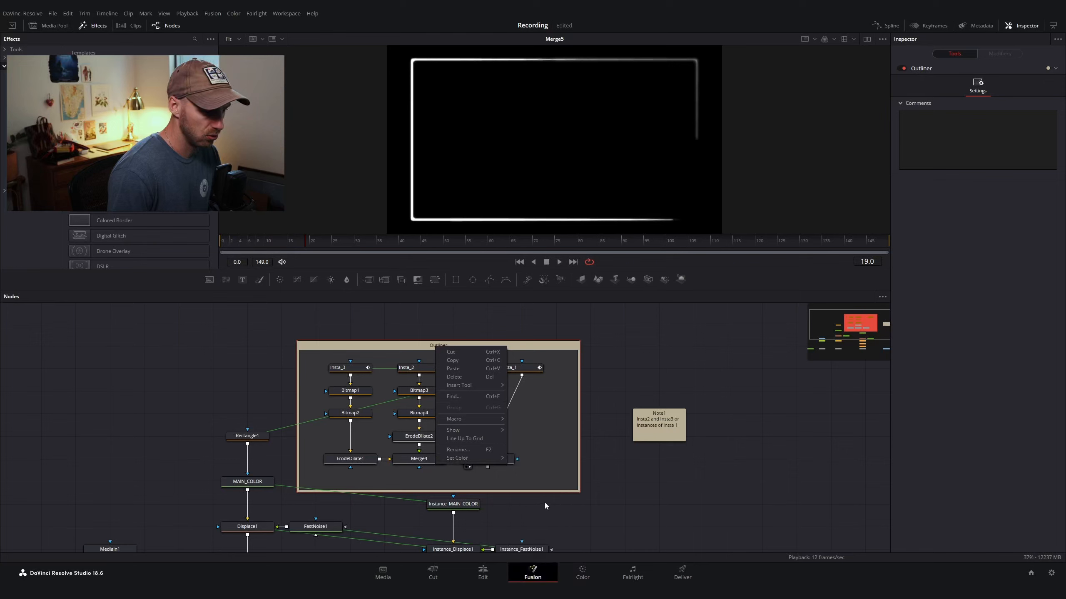
left_click(556, 515)
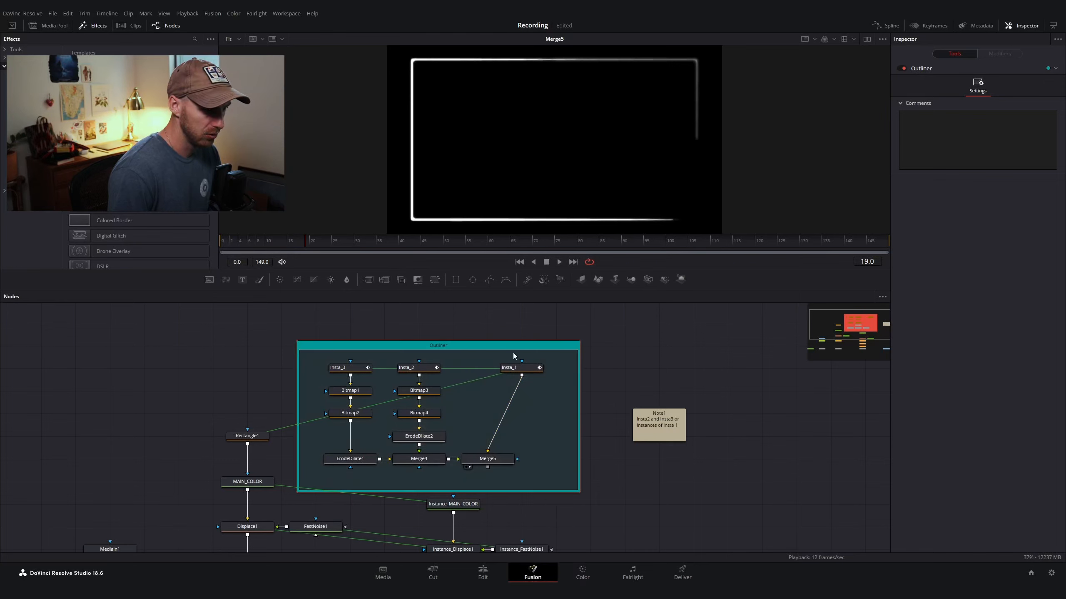
Step: Connect Merge5's output to the effect mask input of Instance_MAIN_COLOR
mouse_move(503, 346)
left_mouse_down()
mouse_move(512, 336)
mouse_move(495, 345)
mouse_move(547, 346)
mouse_move(558, 332)
mouse_move(506, 327)
left_mouse_up()
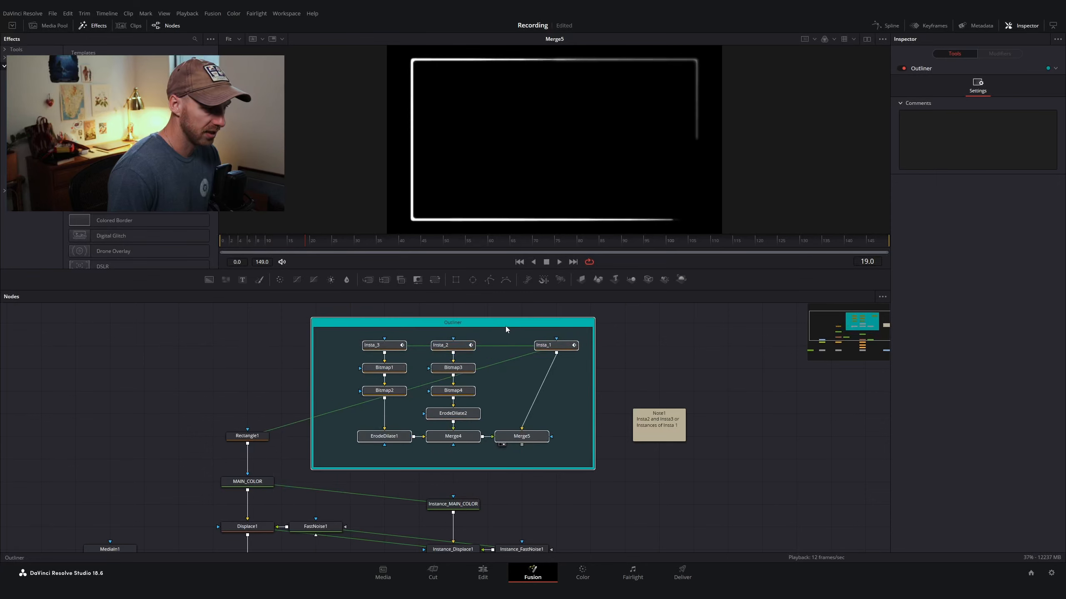
left_click(568, 369)
scroll(545, 390, "down", 3)
scroll(497, 432, "down", 3)
scroll(484, 358, "up", 1)
scroll(490, 380, "up", 2)
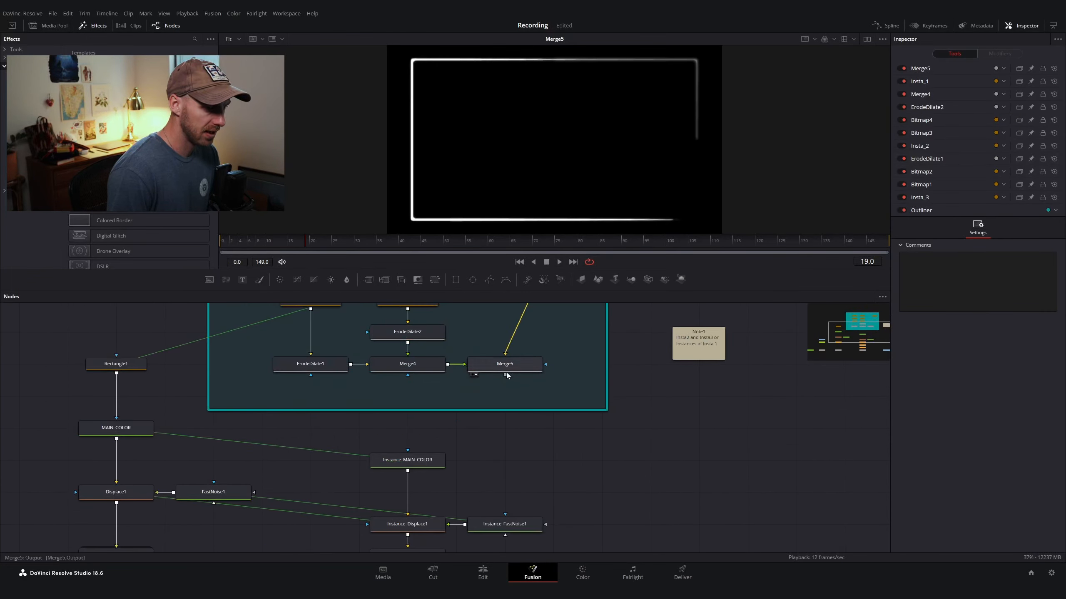
scroll(474, 380, "down", 2)
scroll(473, 383, "up", 1)
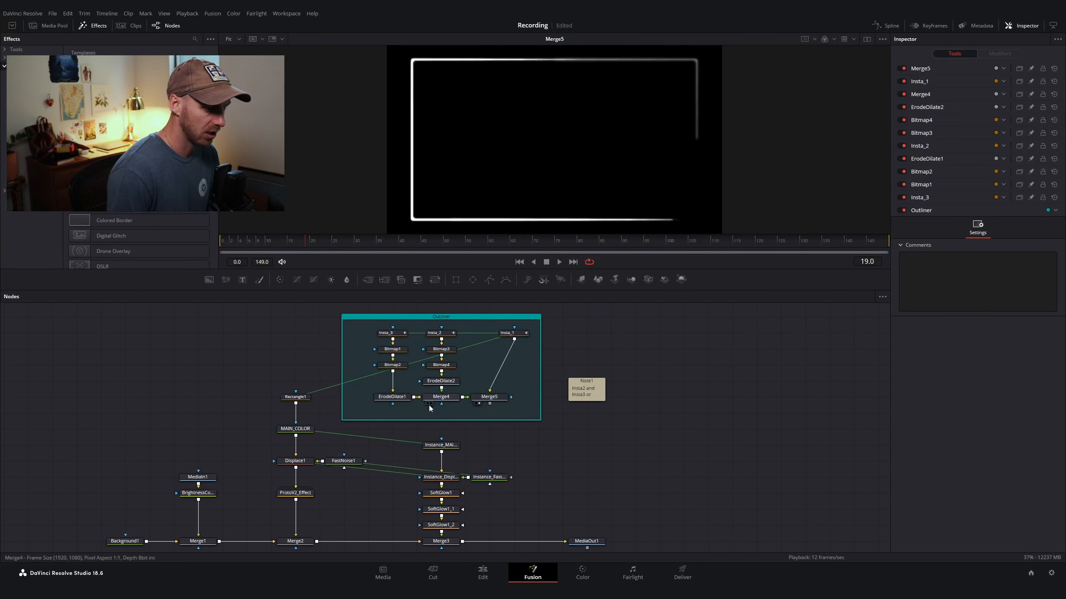
left_click_drag(490, 404, 441, 442)
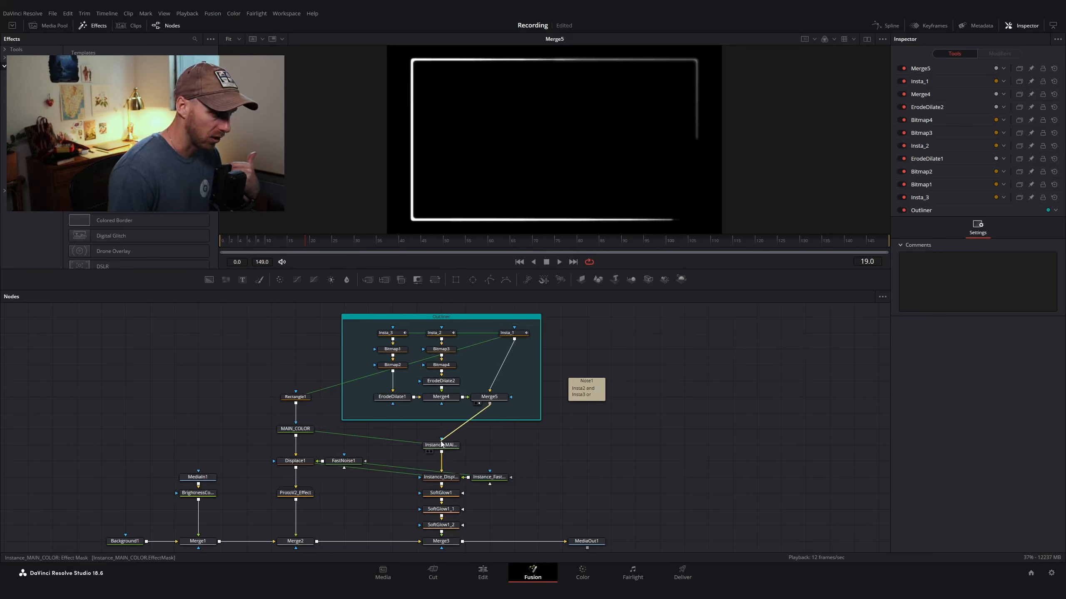
Step: View the final MediaOut1 result with the outline mask applied
scroll(507, 445, "down", 2)
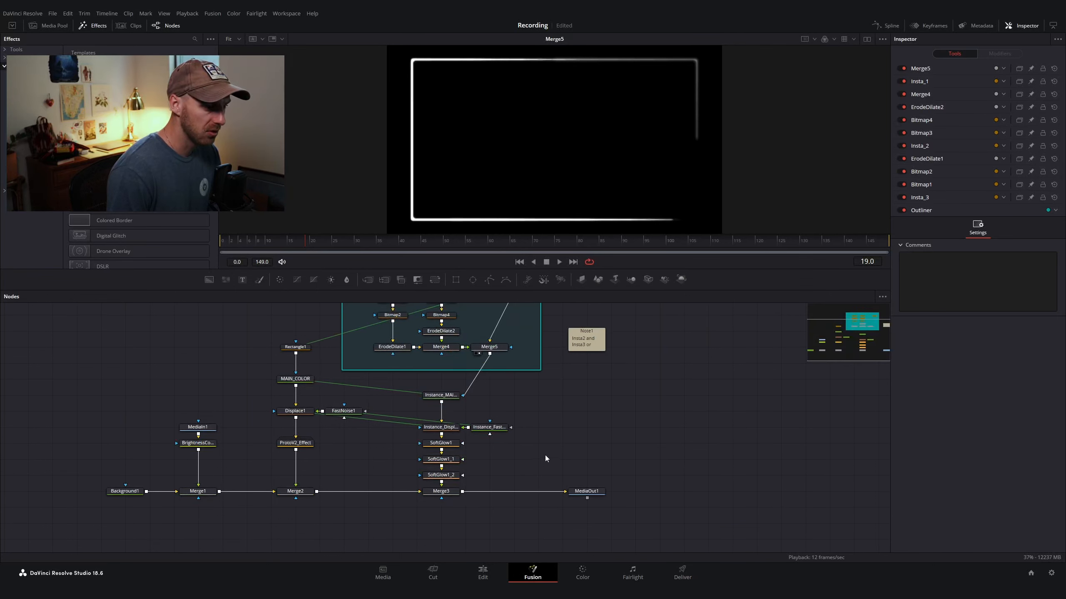
scroll(545, 455, "down", 2)
left_click(575, 482)
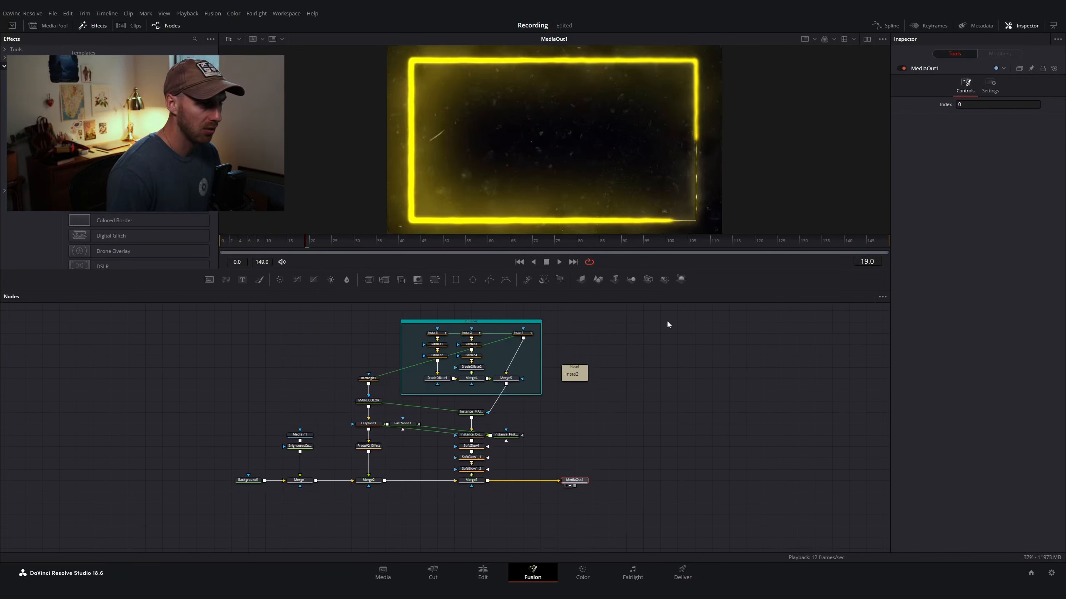
scroll(618, 159, "down", 2)
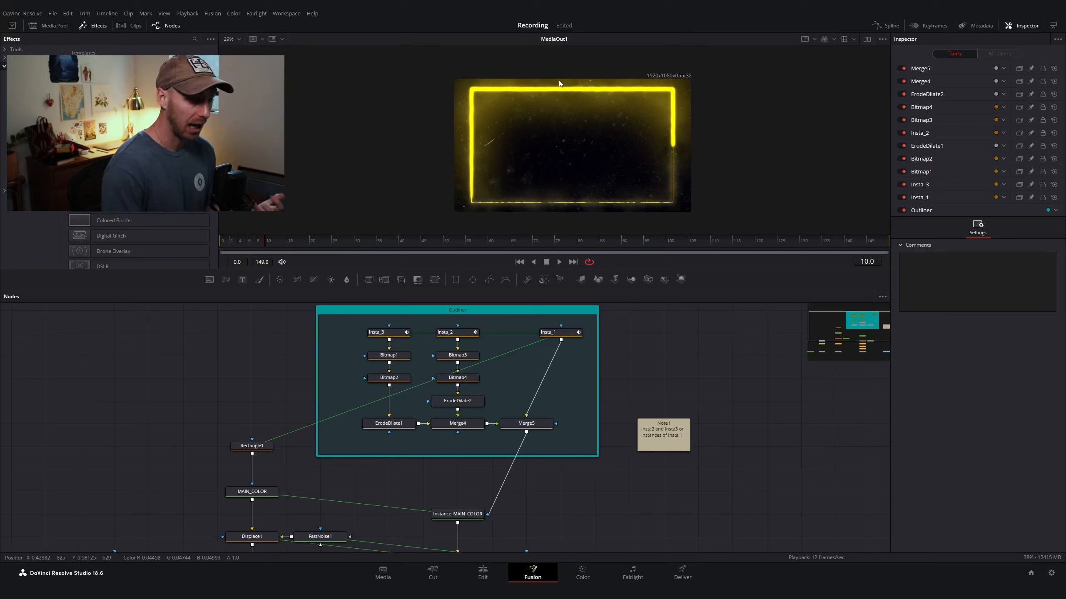
Step: Insert an ErodeDilate node between Merge5 and Instance_MAIN_COLOR's mask input
left_click(520, 424)
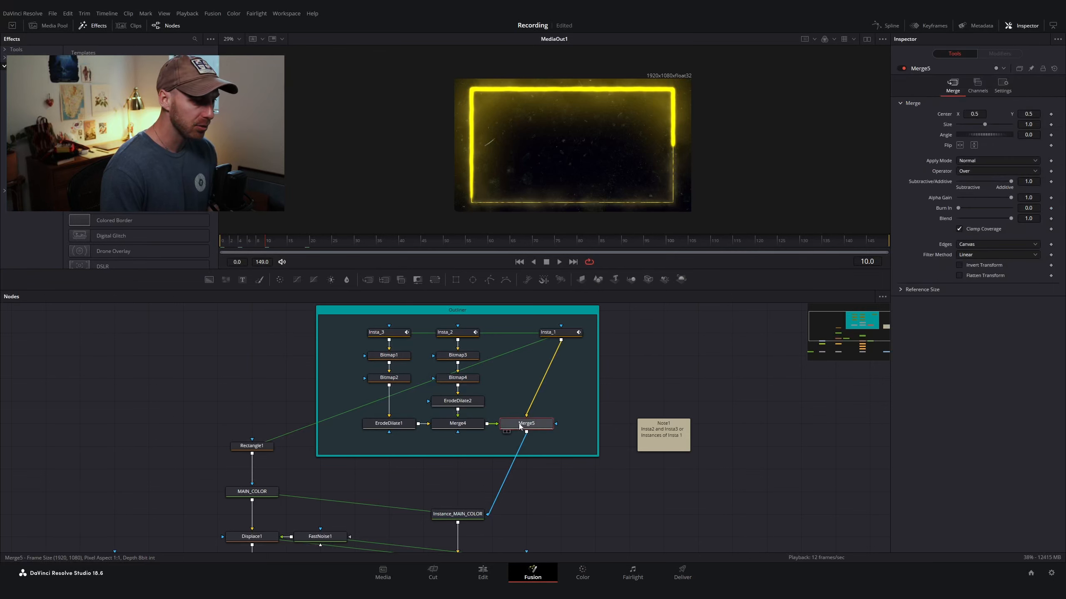
key("shift+space")
type("underod")
key("Return")
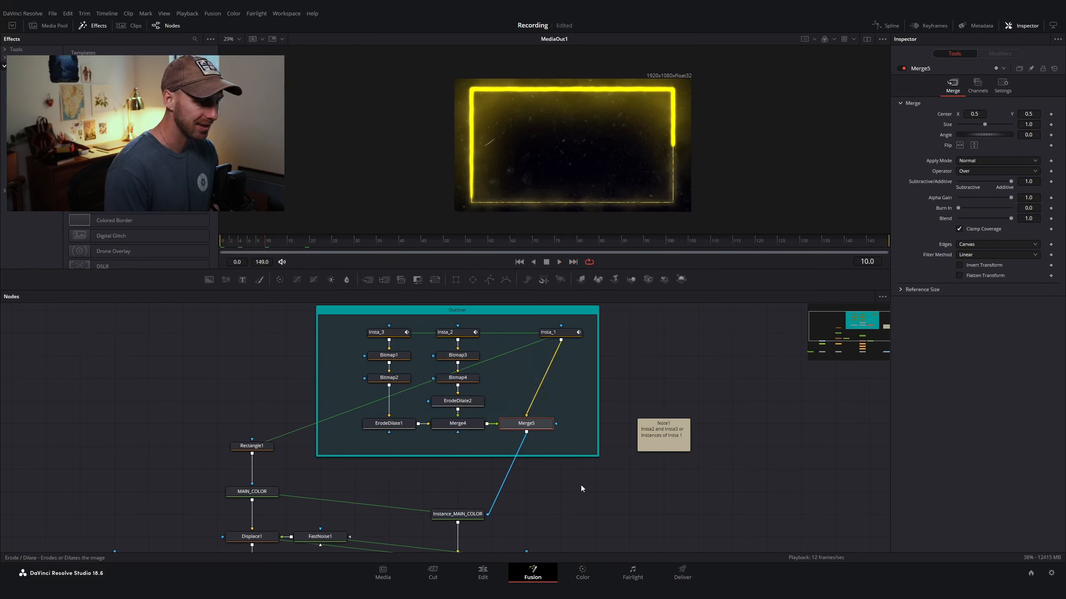
left_click_drag(544, 447, 459, 479)
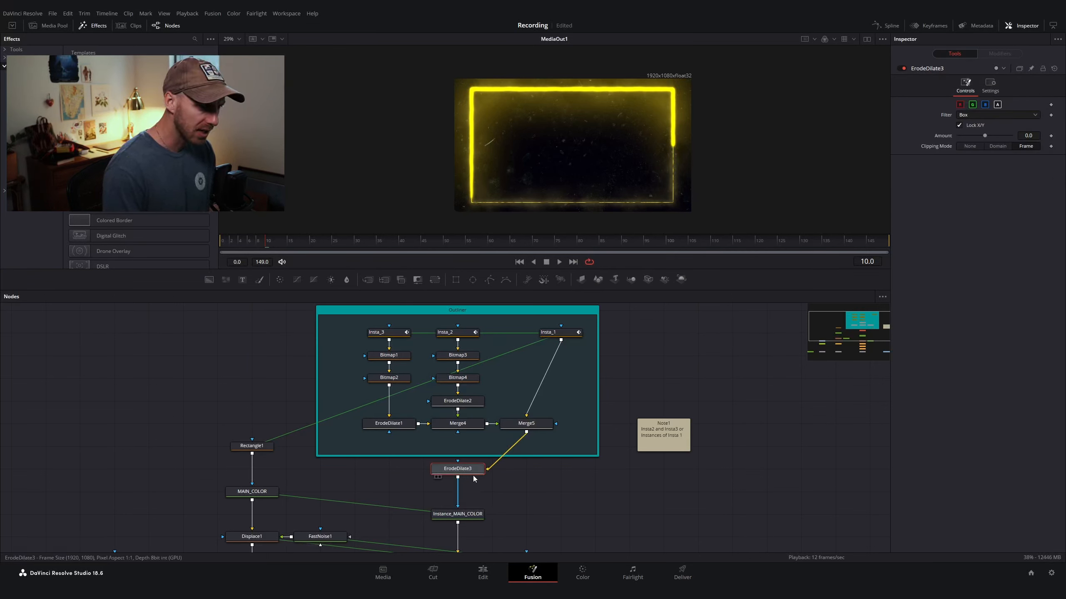
Step: Set the new ErodeDilate node's filter to Circle and its amount to -0.004
left_click(970, 115)
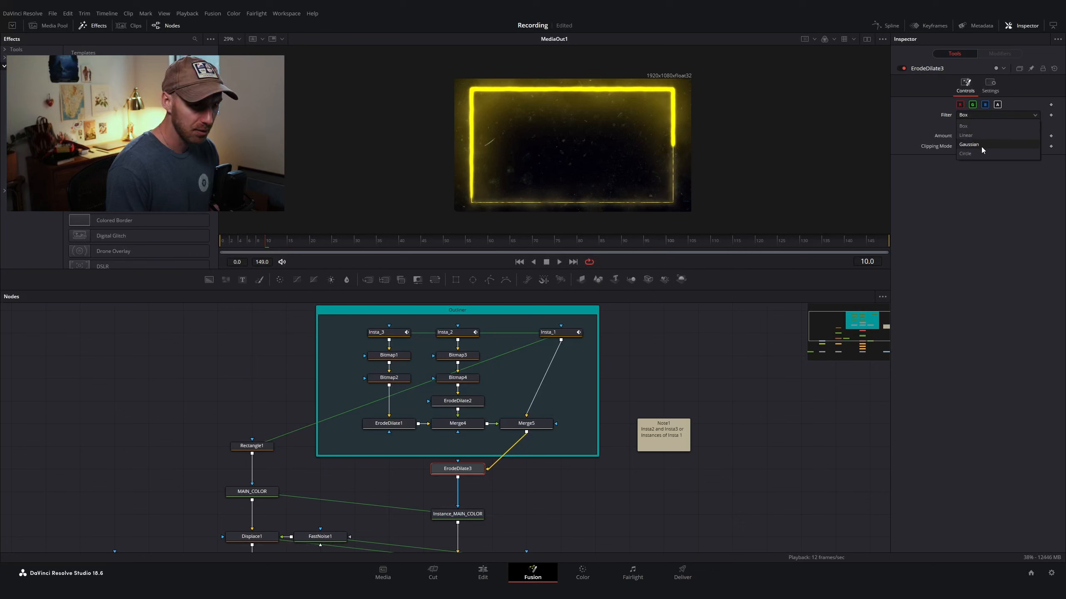
left_click(982, 154)
left_click_drag(1031, 136, 1009, 136)
left_click(1030, 136)
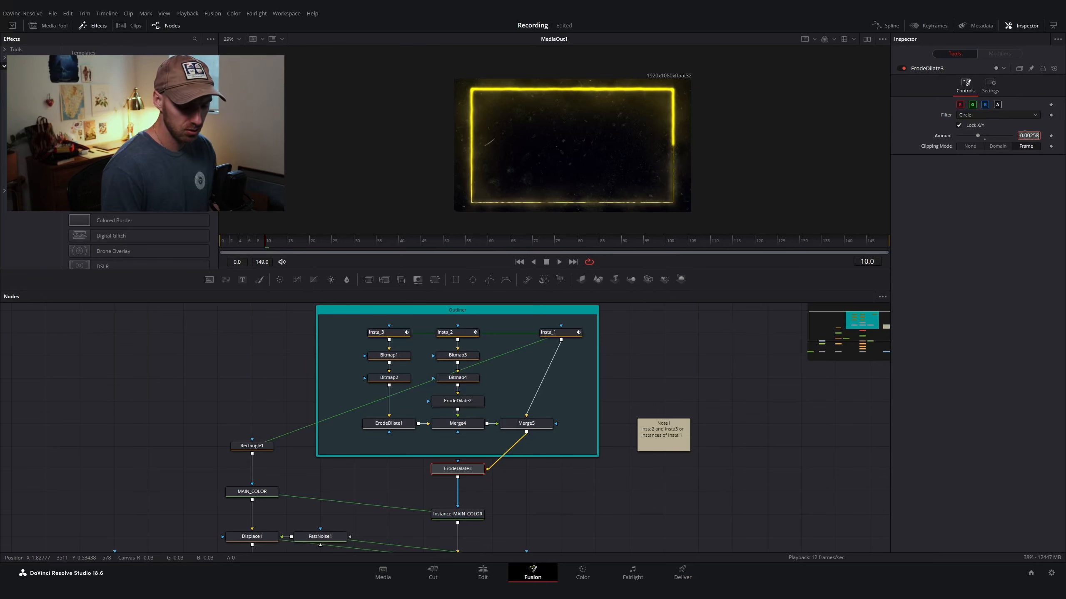
type("-0.005")
key("Return")
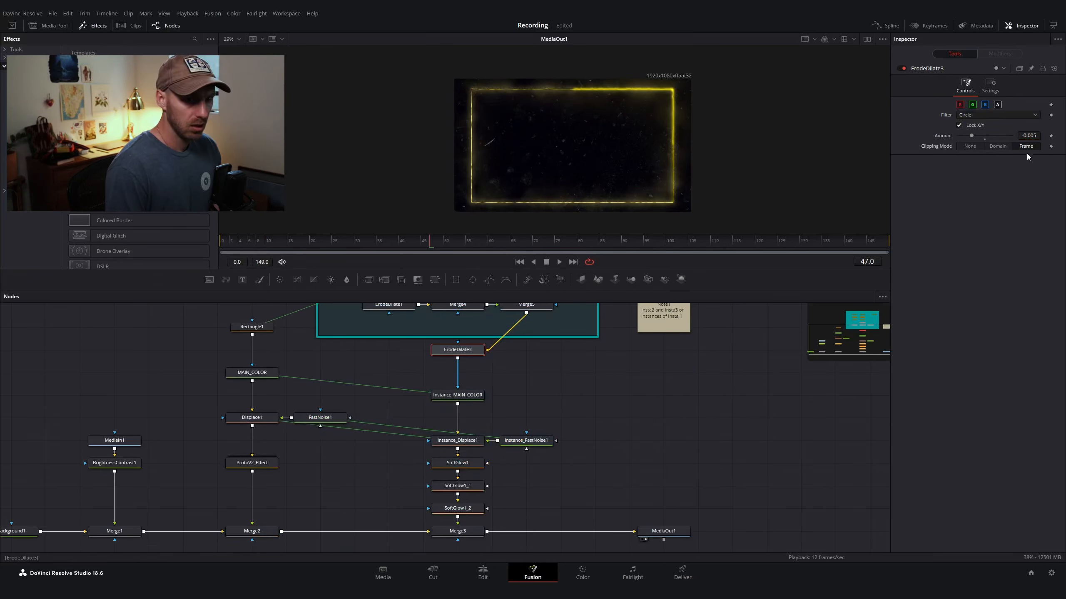
left_click(1033, 136)
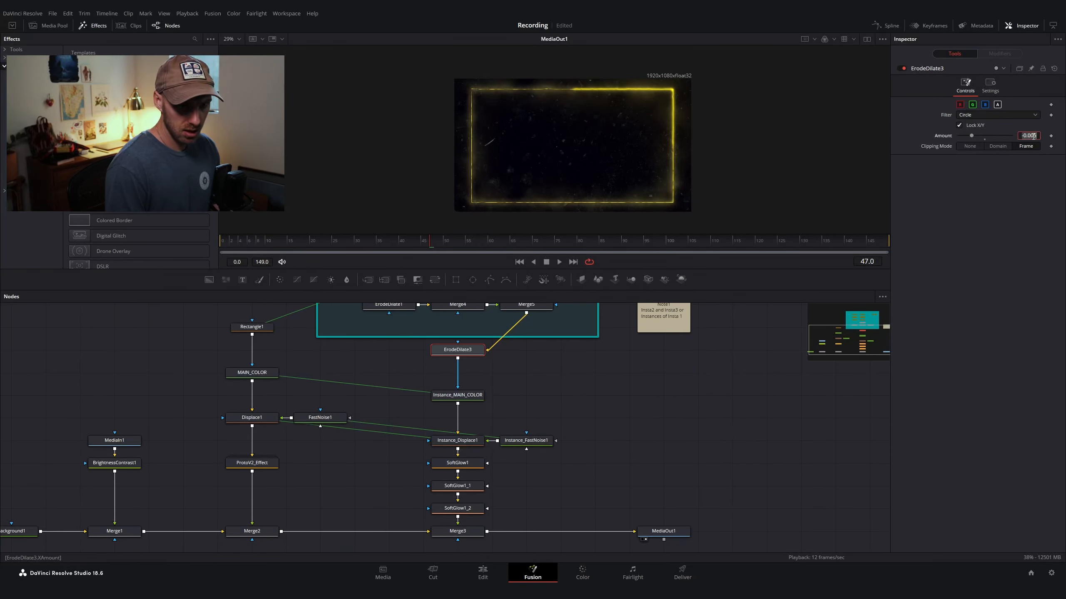
type("-0.004")
key("Return")
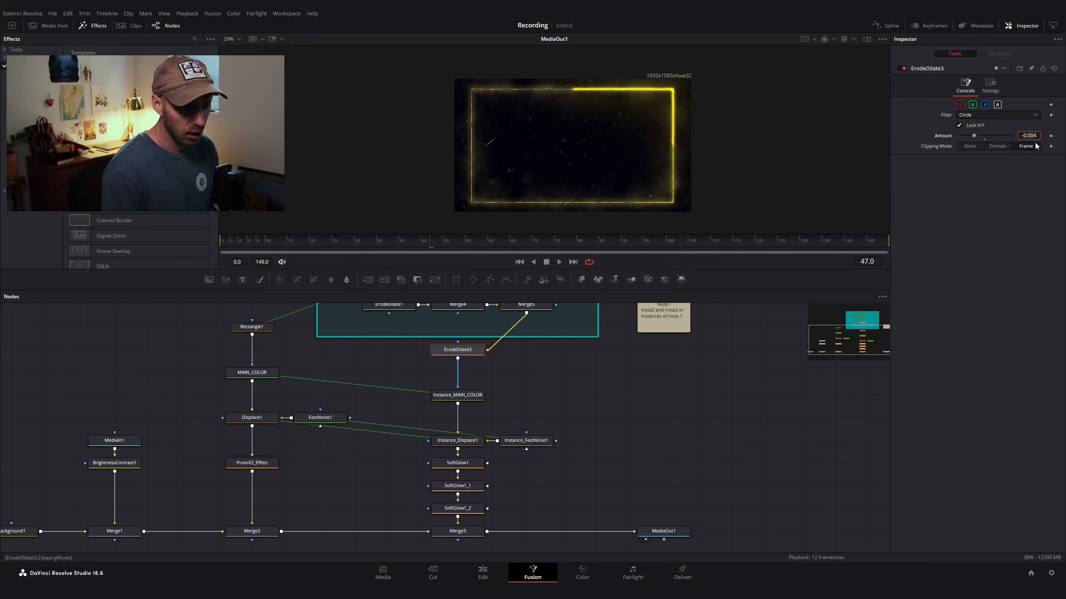
Step: View the ErodeDilate3 output in the viewer
left_click(1024, 206)
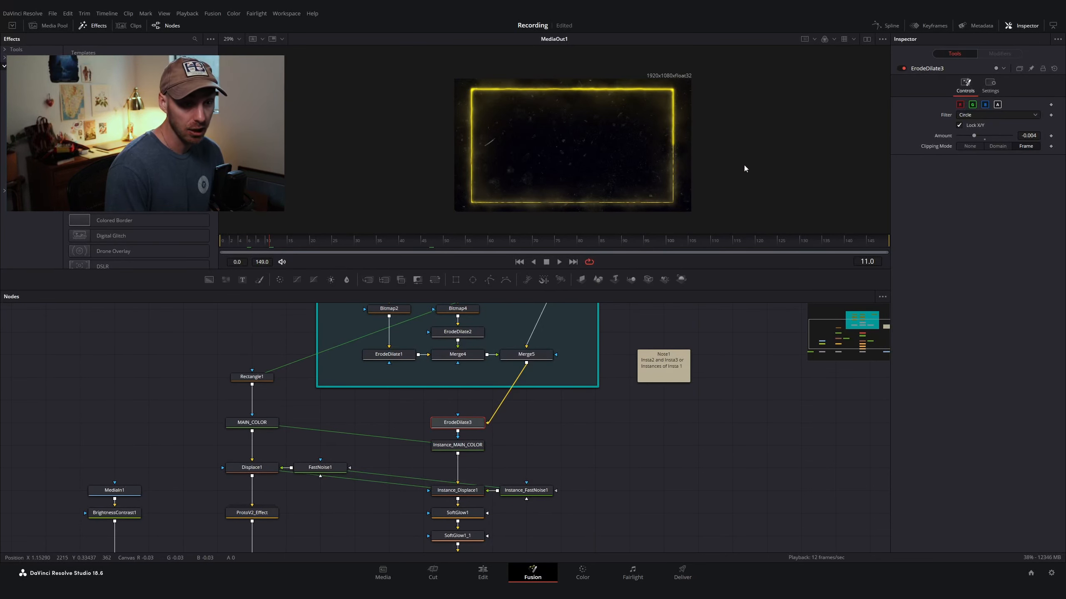
key("1")
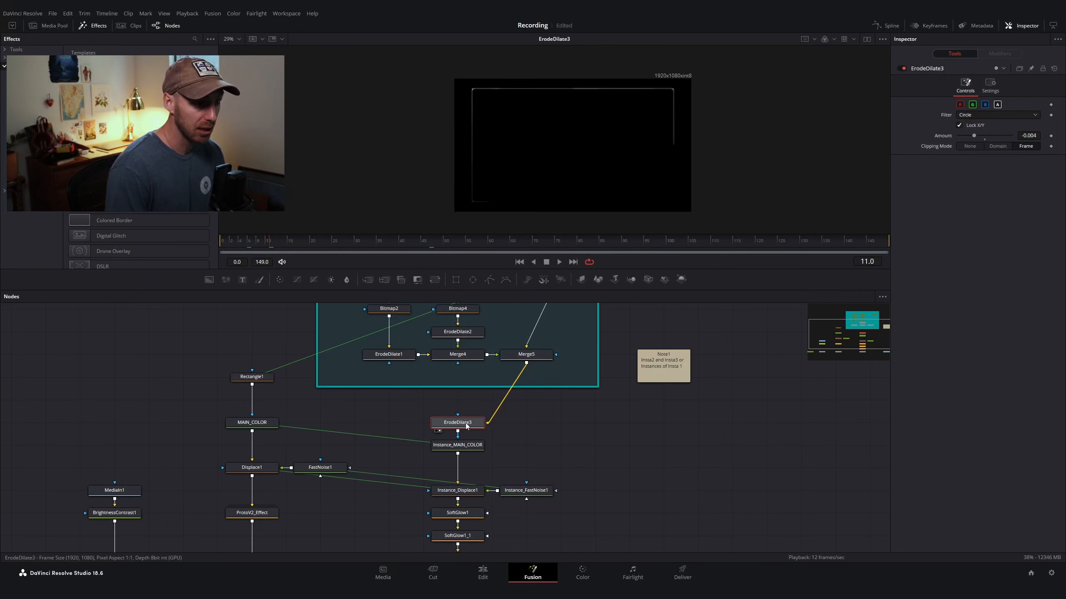
left_click(974, 136)
mouse_move(974, 135)
left_mouse_down()
mouse_move(999, 139)
mouse_move(974, 139)
left_mouse_up()
scroll(576, 443, "up", 1)
Step: Rename ErodeDilate3 as Outliner Thickness
key("F2")
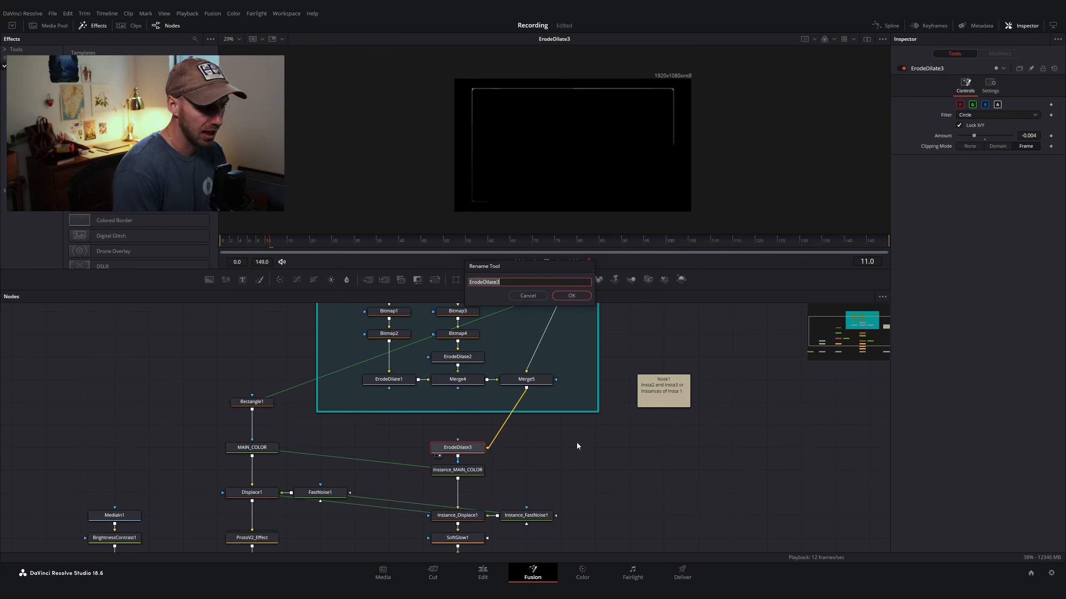
type("Outli")
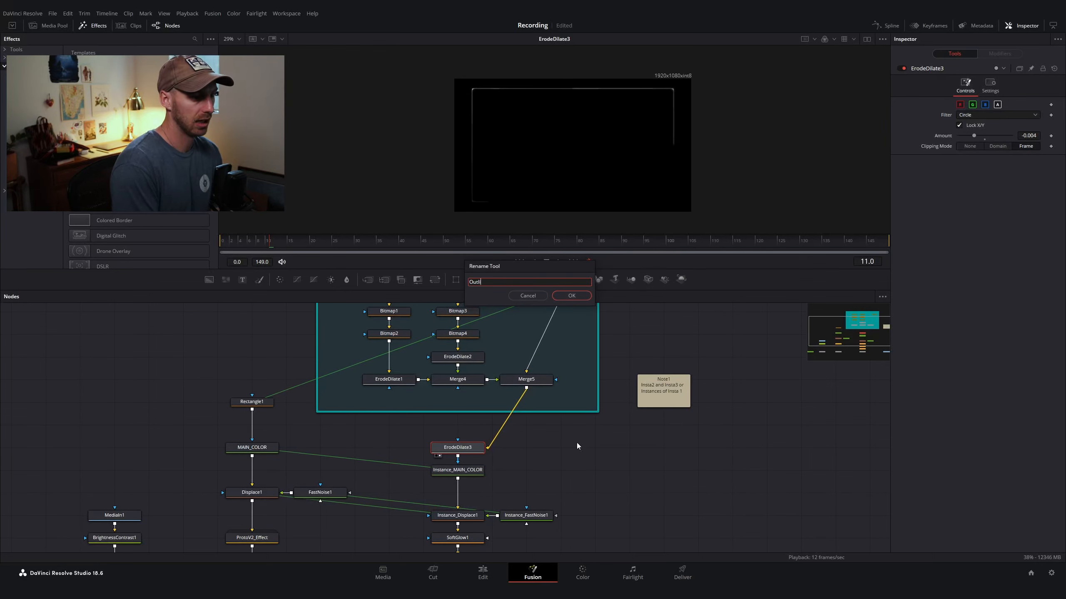
type("ner Thickne")
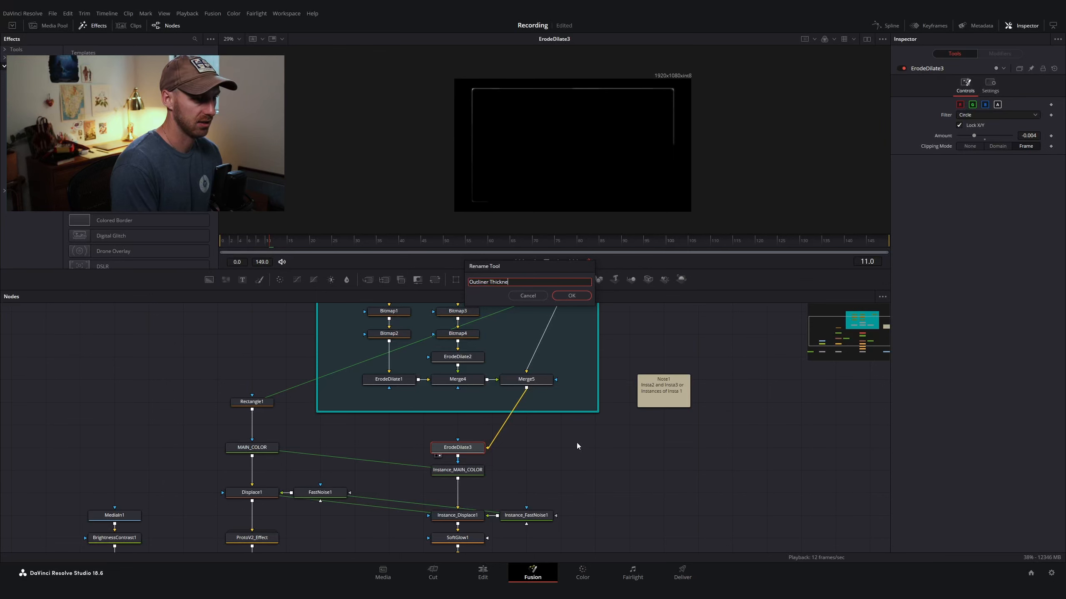
type("ss")
key("Return")
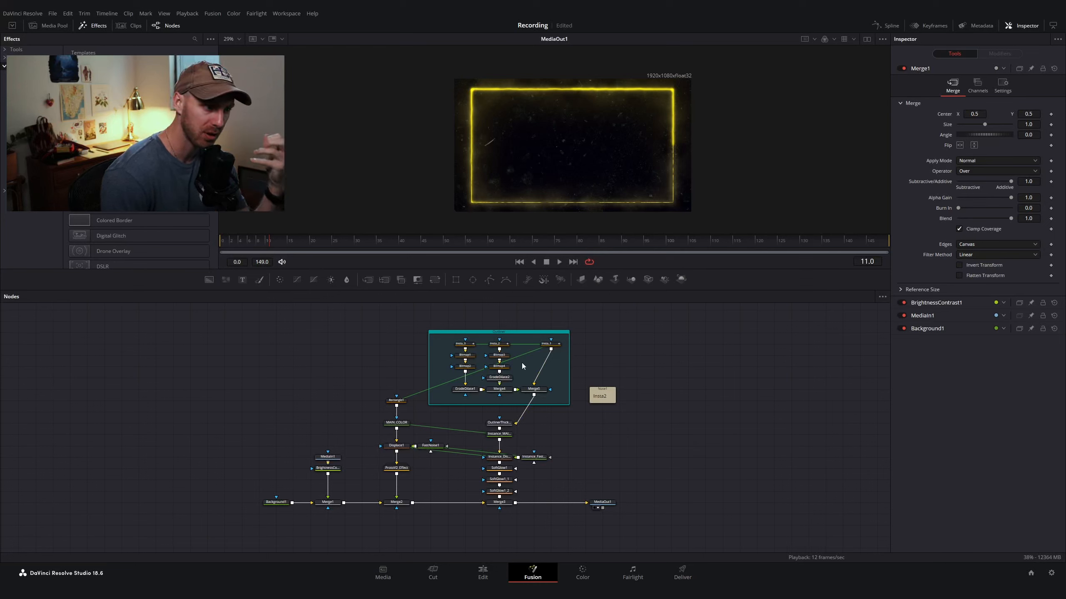
Step: Scrub the timeline and step through Insta_1's Position keyframes to review the animated segment
left_click(504, 336)
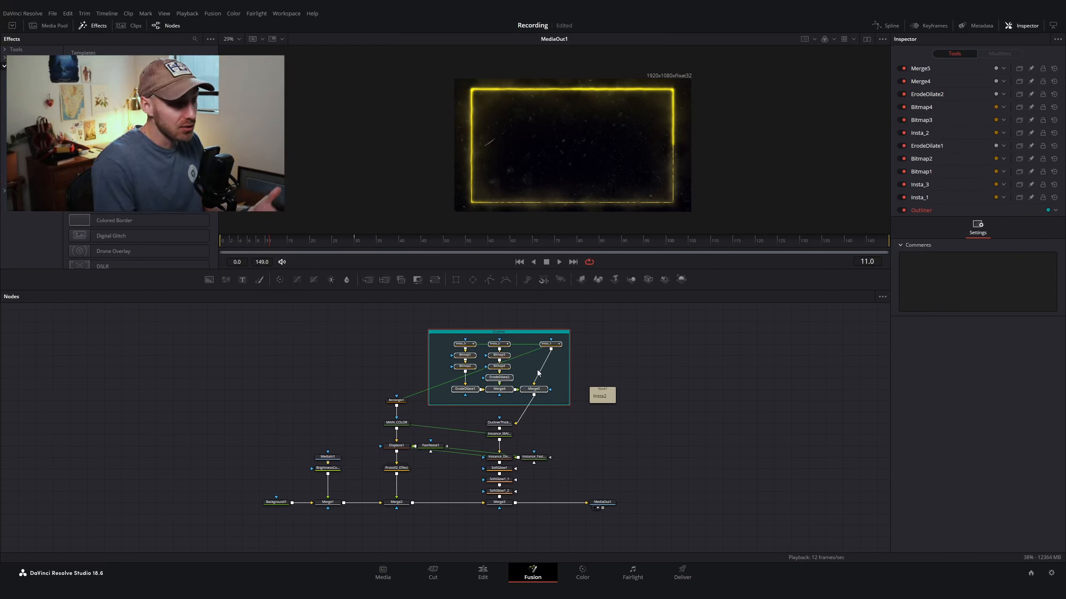
scroll(537, 372, "up", 2)
scroll(503, 368, "up", 3)
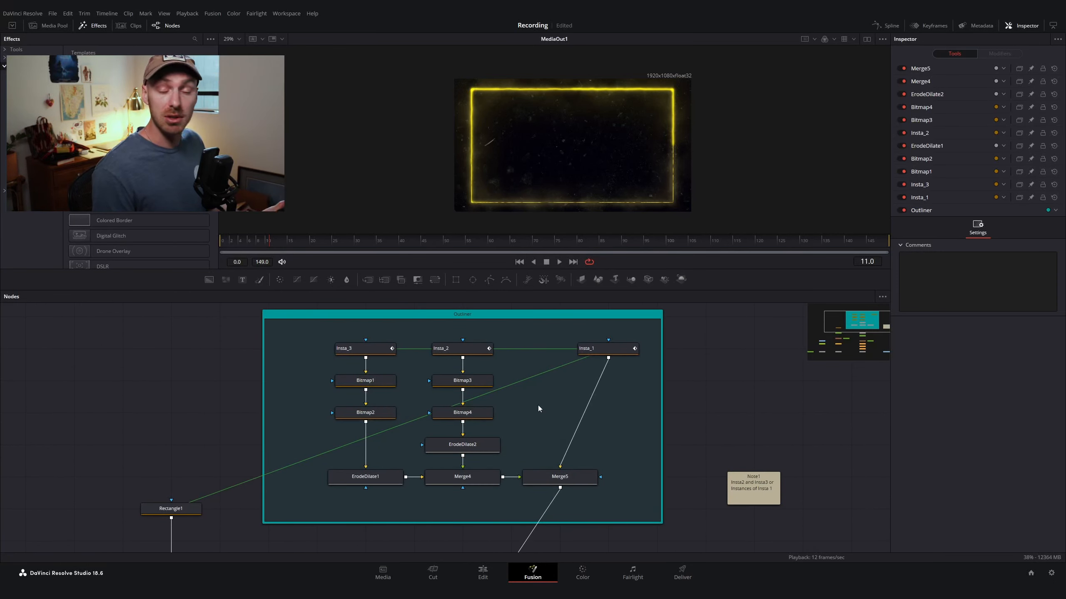
left_click(470, 414)
key("1")
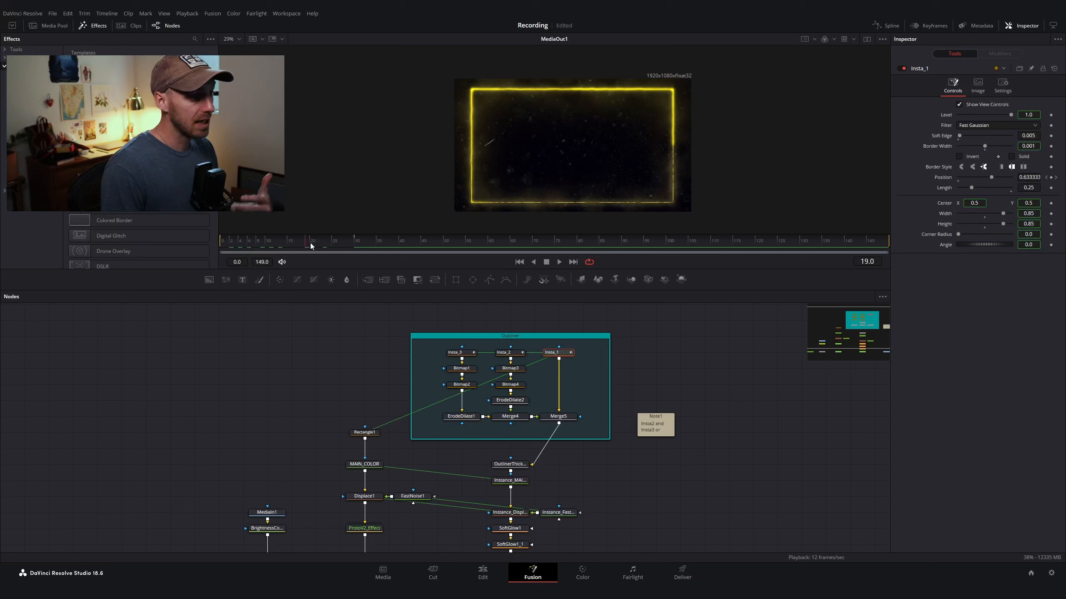
left_click_drag(309, 243, 353, 241)
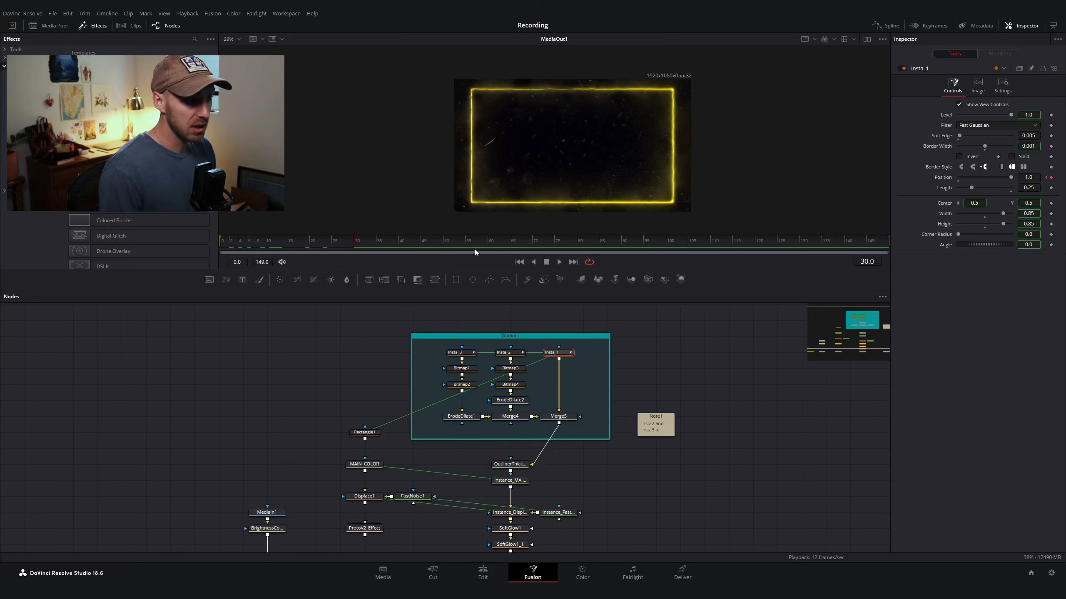
left_click(576, 241)
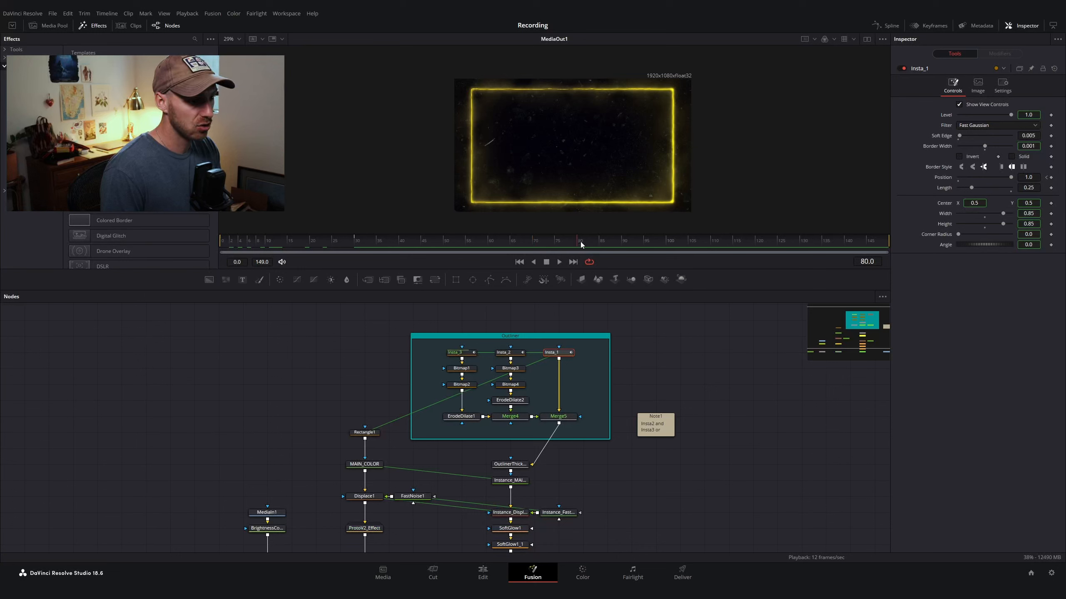
left_click(1051, 178)
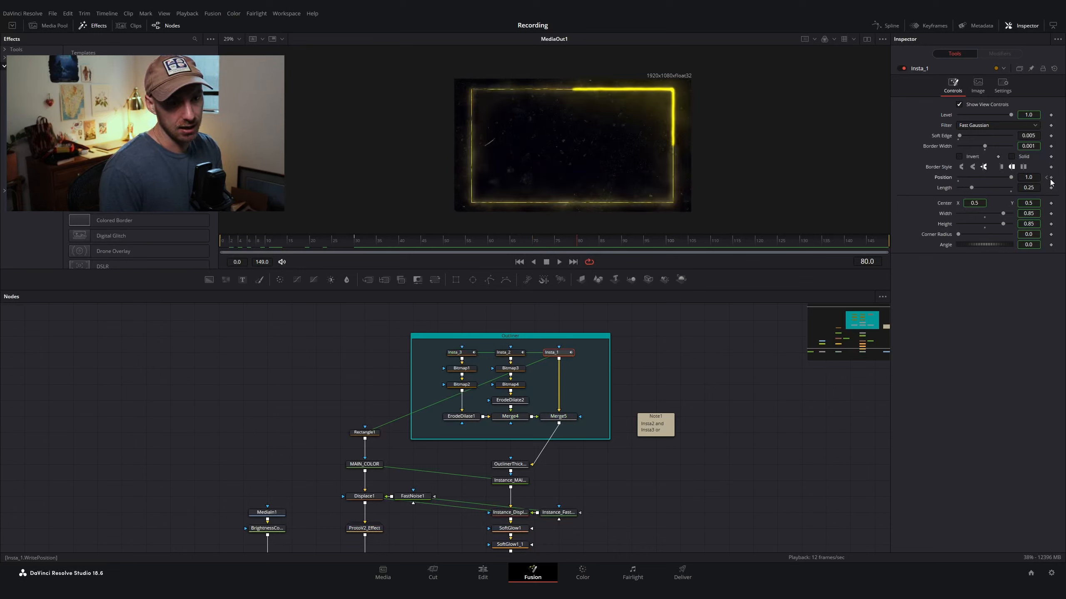
left_click(1051, 177)
left_click(1051, 178)
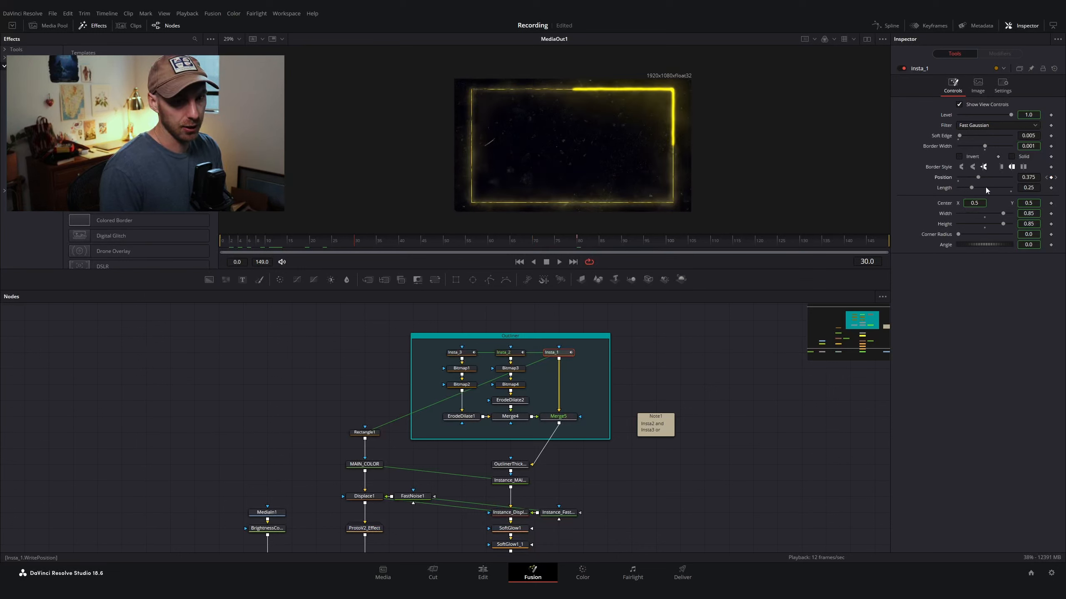
left_click_drag(260, 242, 383, 236)
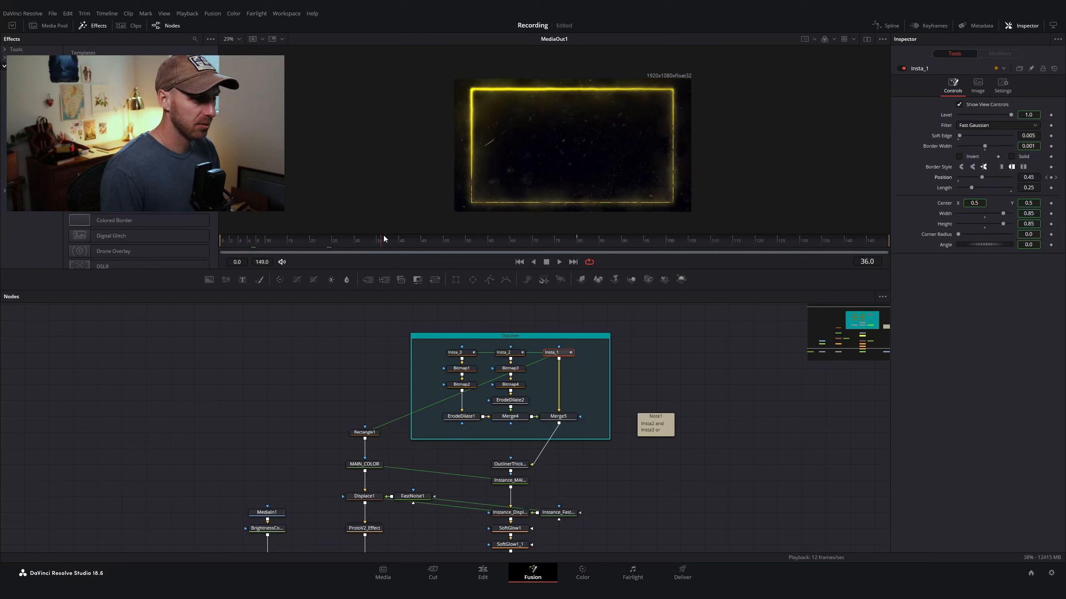
Step: Set Insta_1's Length to 0.5
left_click_drag(530, 124, 522, 106)
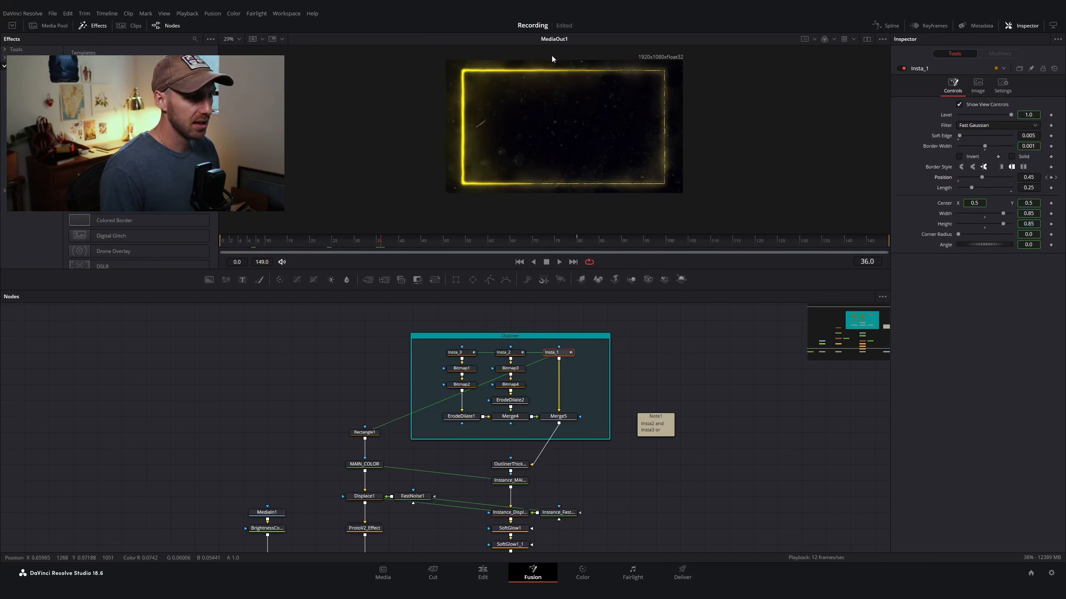
left_click_drag(383, 244, 417, 241)
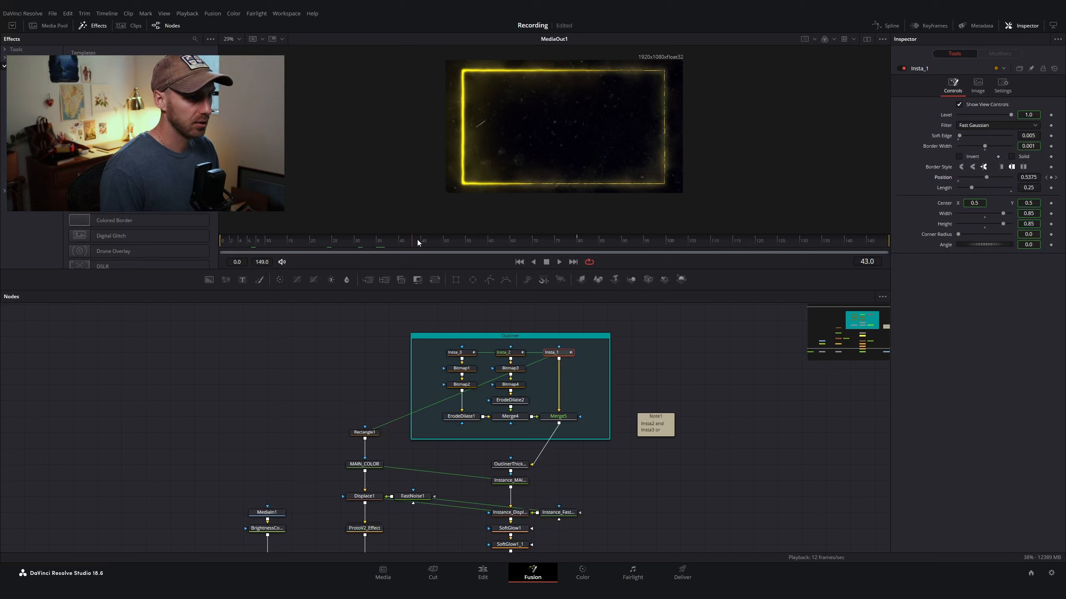
left_click_drag(1029, 188, 1024, 187)
double_click(1028, 187)
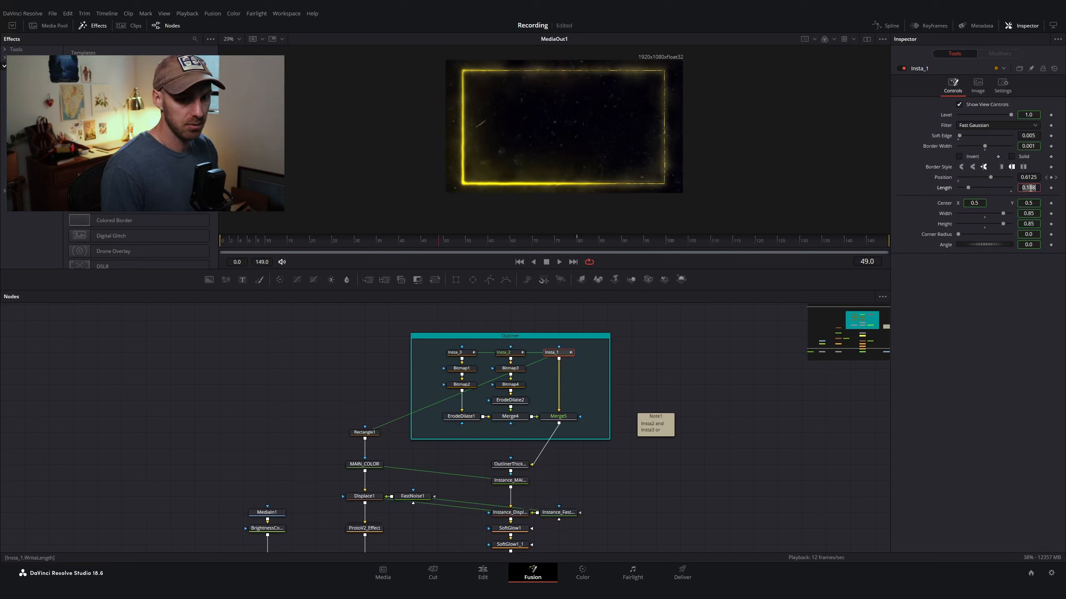
type("0.2")
key("Tab")
left_click(1026, 188)
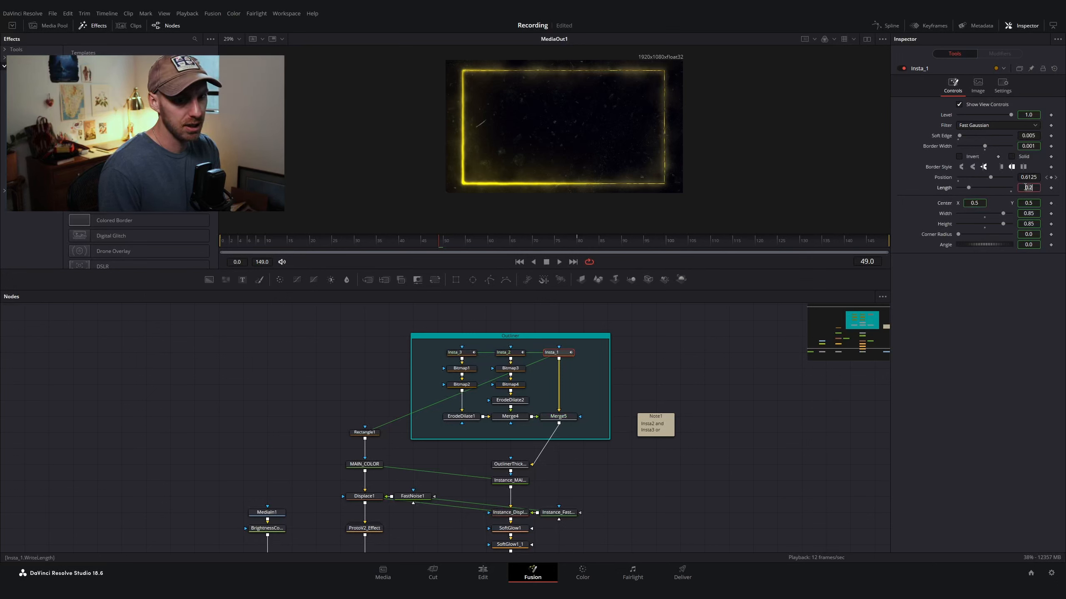
type("0.5")
key("Tab")
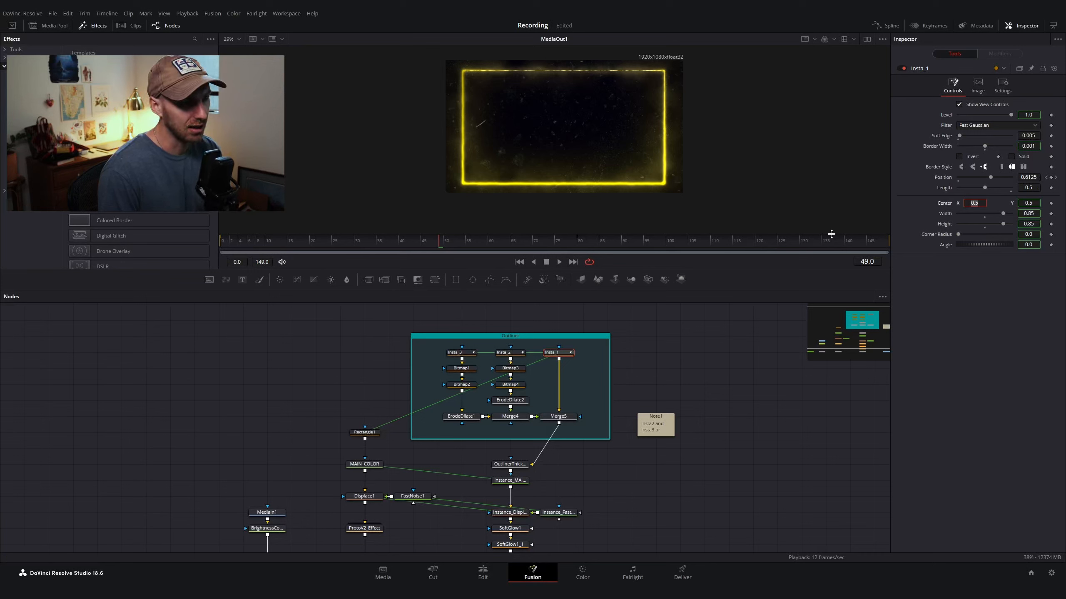
Step: Set the Insta_1 node's colour to Lime
left_click(580, 362)
left_click(568, 353)
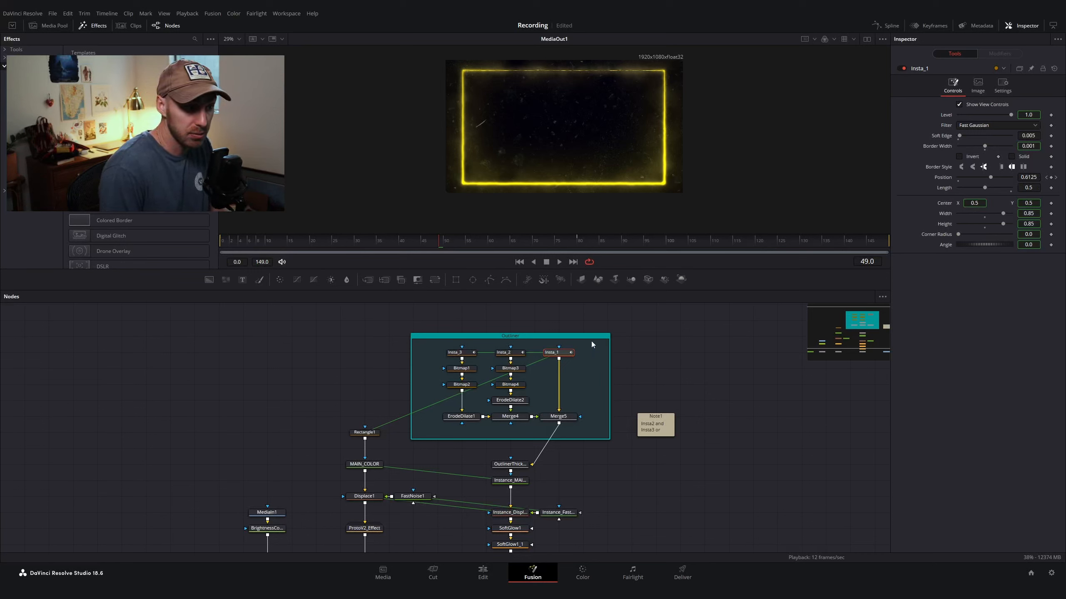
left_click(690, 336)
right_click(567, 354)
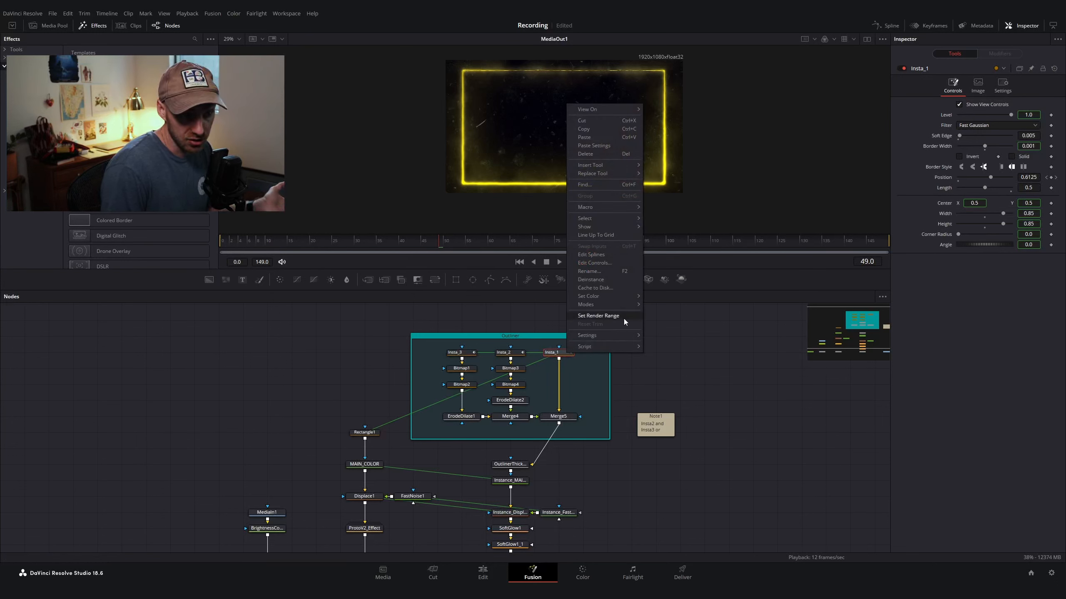
mouse_move(619, 296)
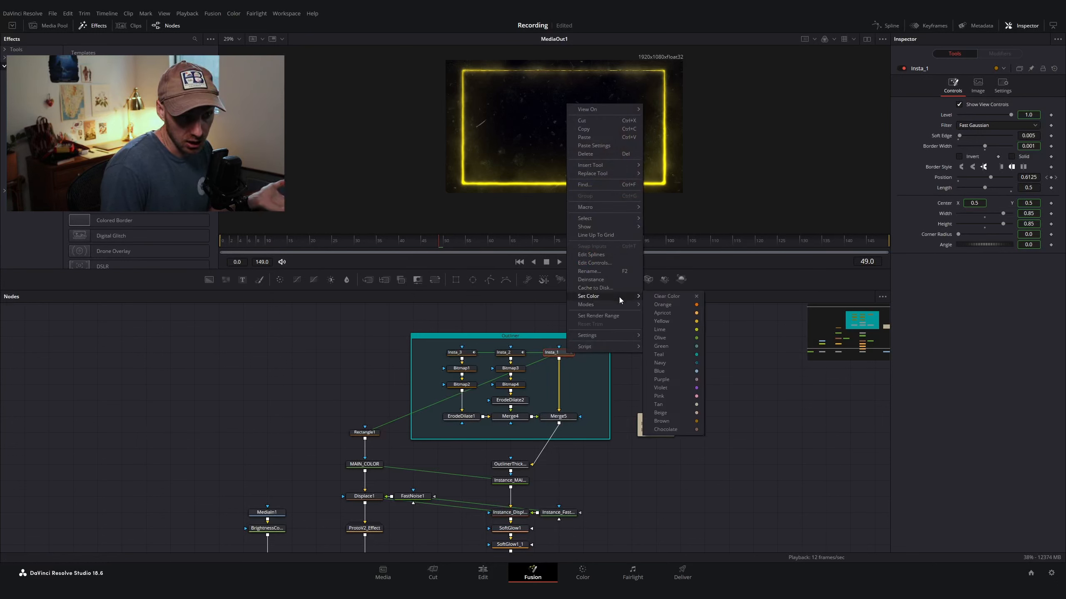
left_click(685, 332)
Step: Add an Underlay node and fit it around the Insta_1 node above the Outliner group
key("shift+space")
type("erod")
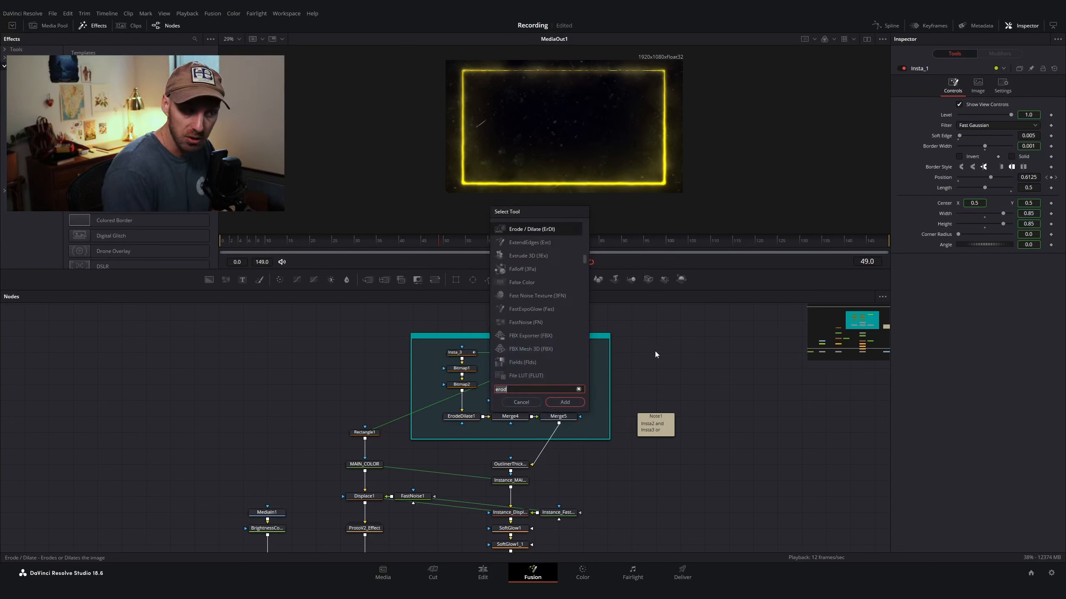
type("under")
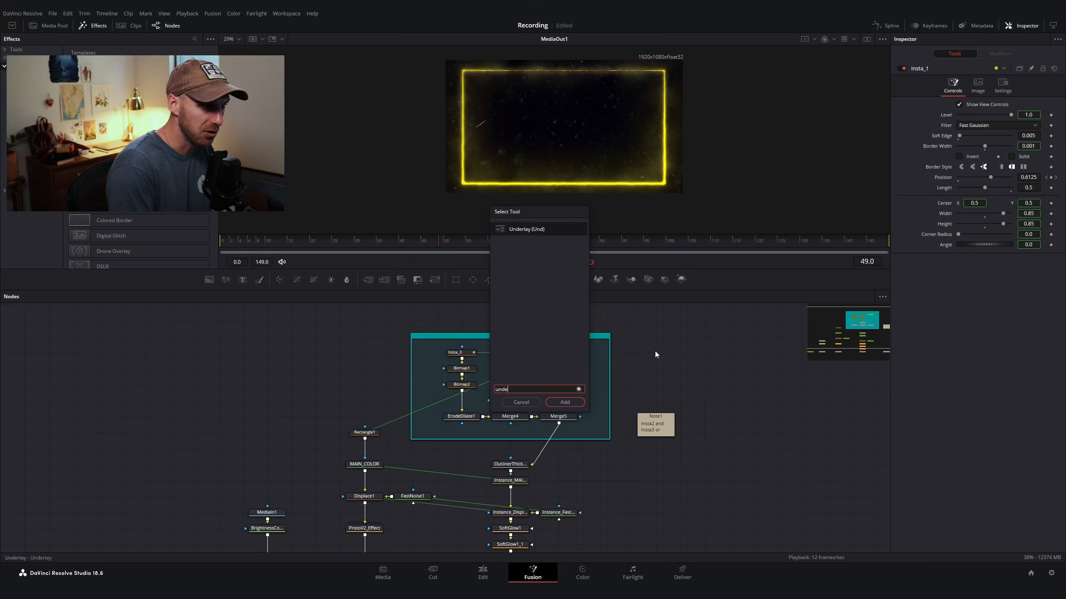
key("Return")
left_click_drag(657, 354, 545, 345)
left_click_drag(593, 410, 592, 374)
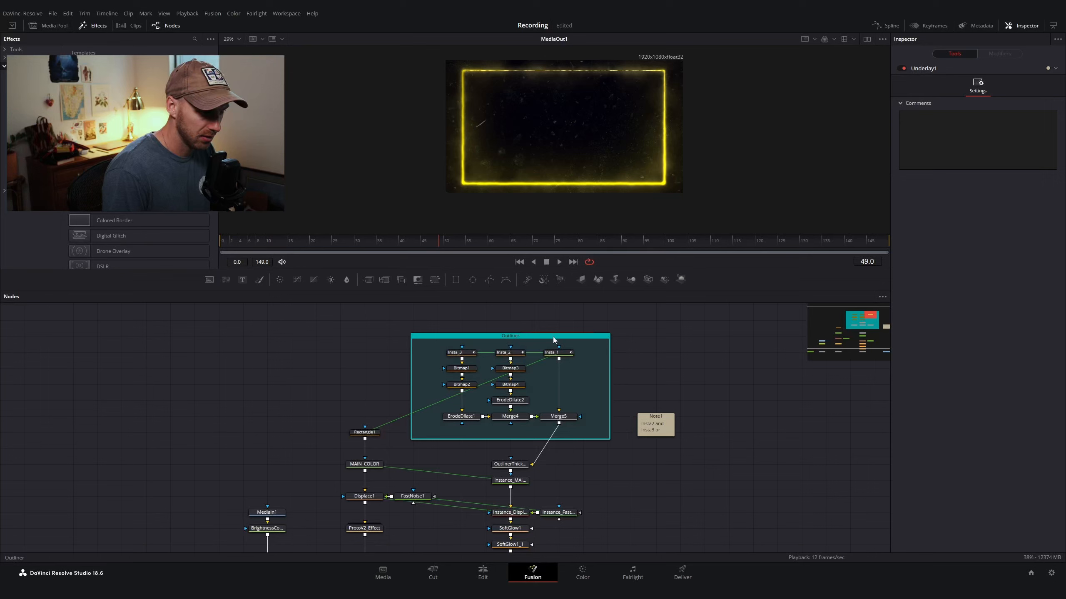
left_click_drag(552, 337, 586, 338)
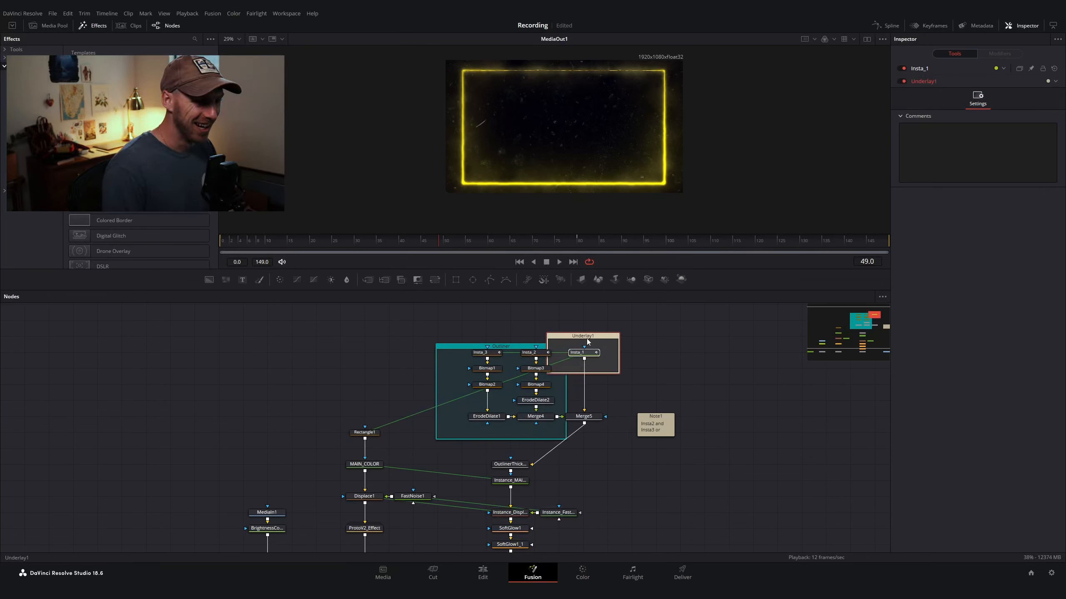
Step: Rename the underlay as RECT_CONTROLS and give it a matching colour
key("F2")
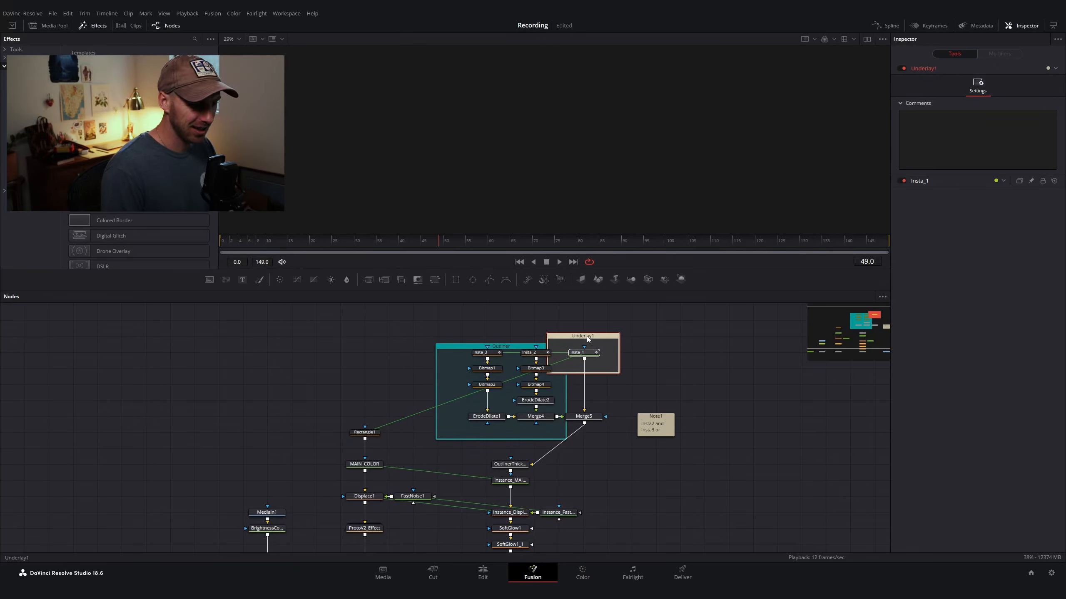
type("RECT_CONTROLS")
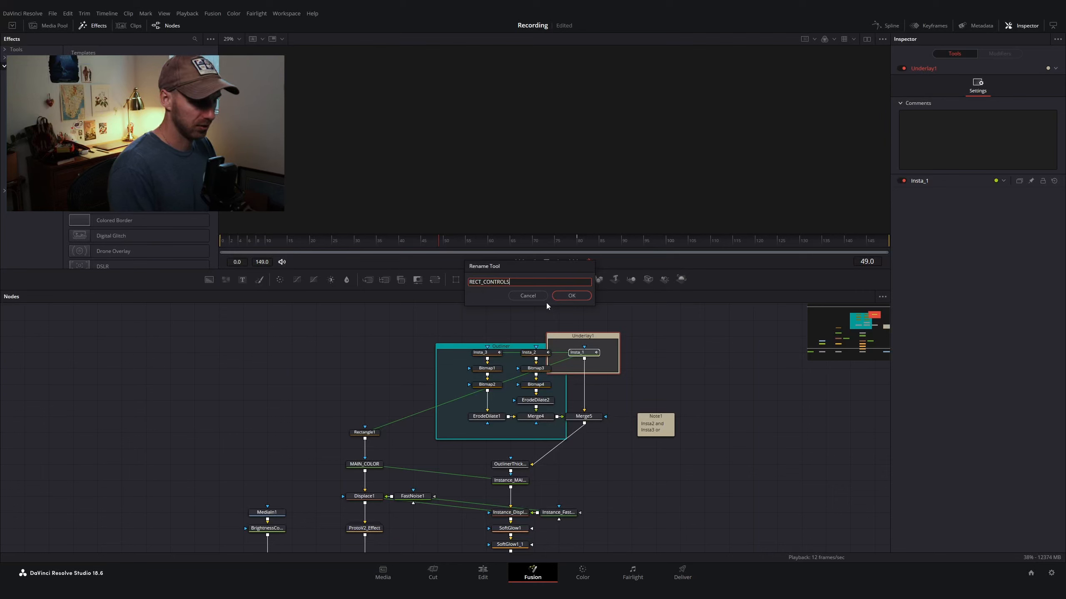
key("Return")
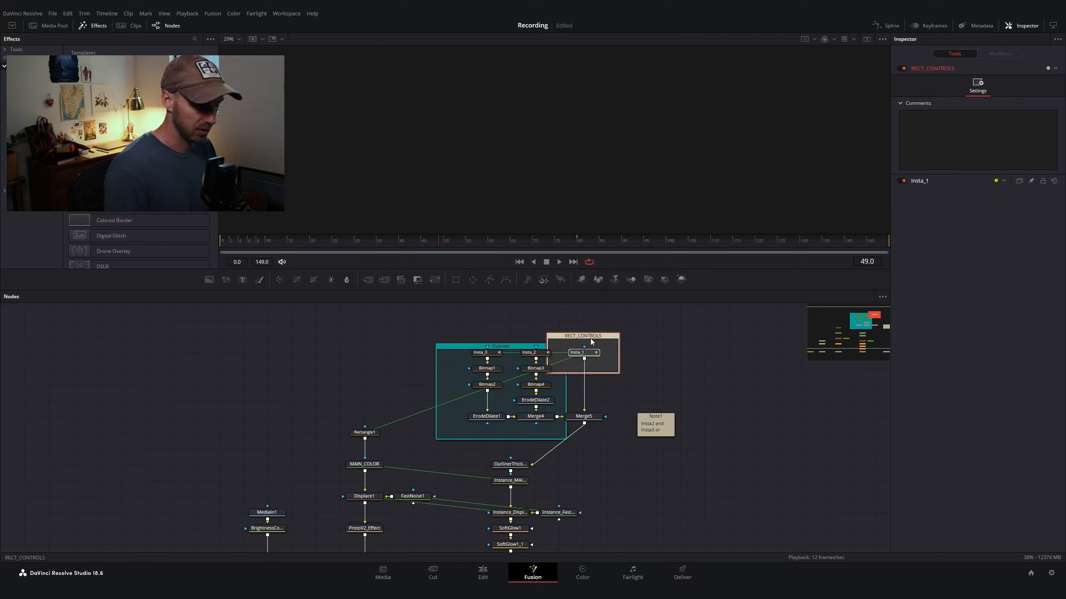
right_click(591, 339)
mouse_move(634, 451)
left_click(703, 482)
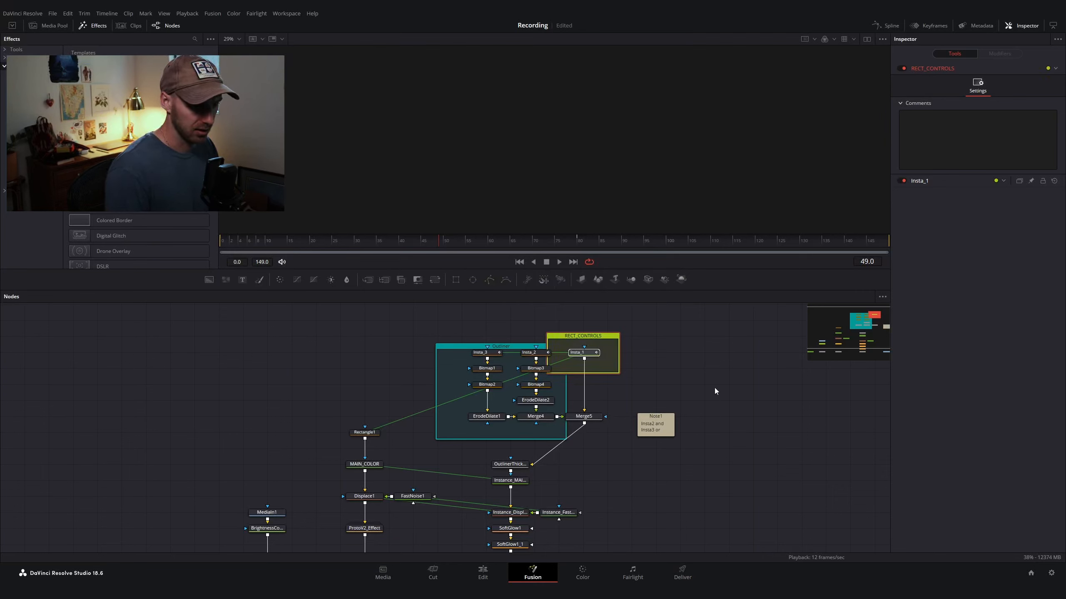
Step: View the MediaOut1 output in the viewer
scroll(567, 477, "down", 3)
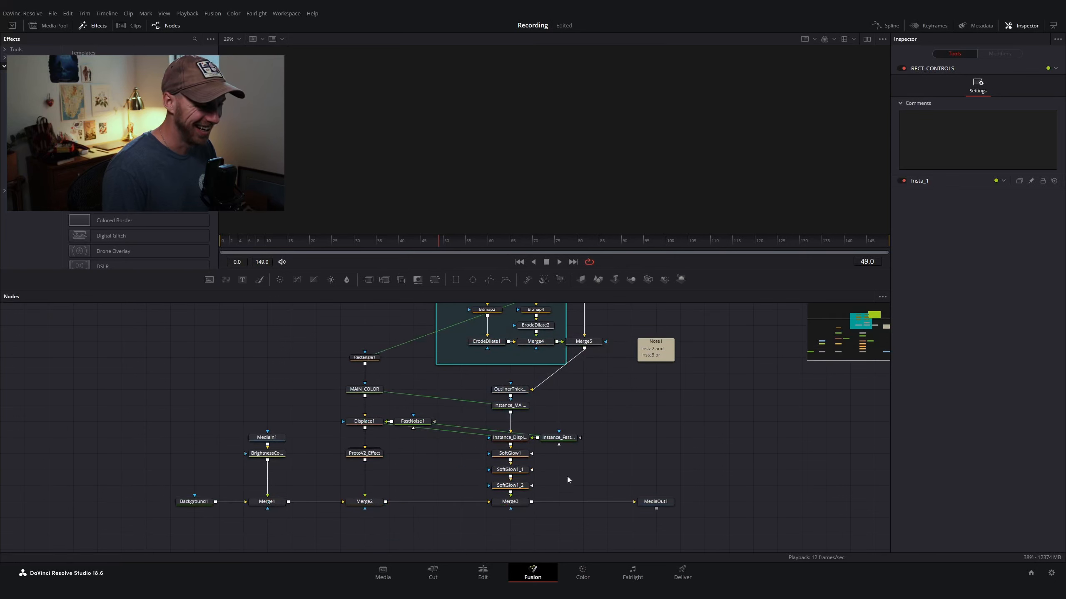
left_click(658, 503)
key("1")
scroll(632, 475, "up", 4)
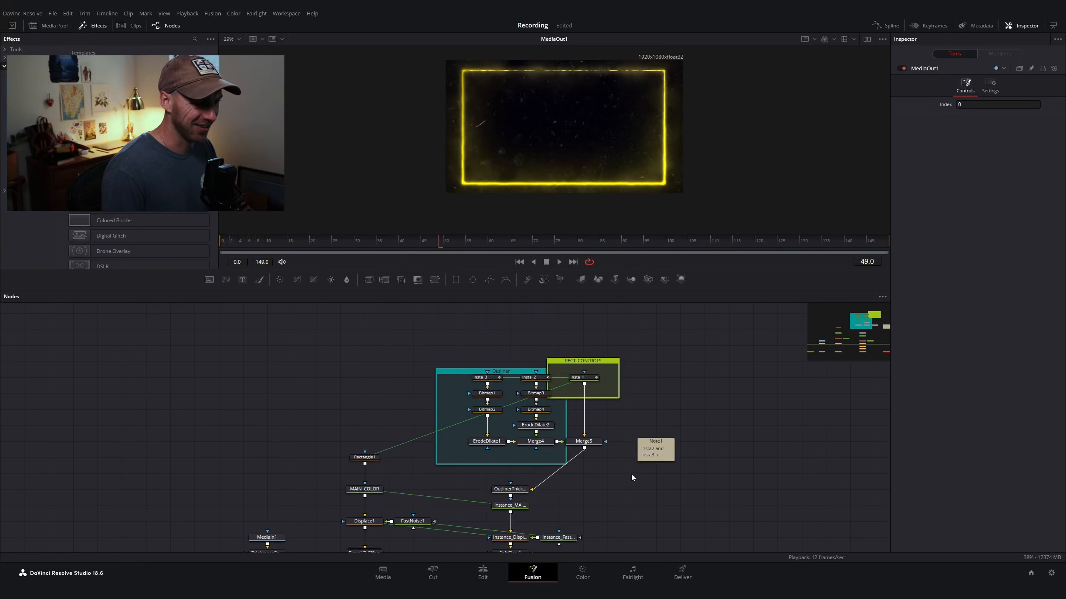
Step: Open the Spline editor to examine Insta_1's Position animation curve
left_click(592, 377)
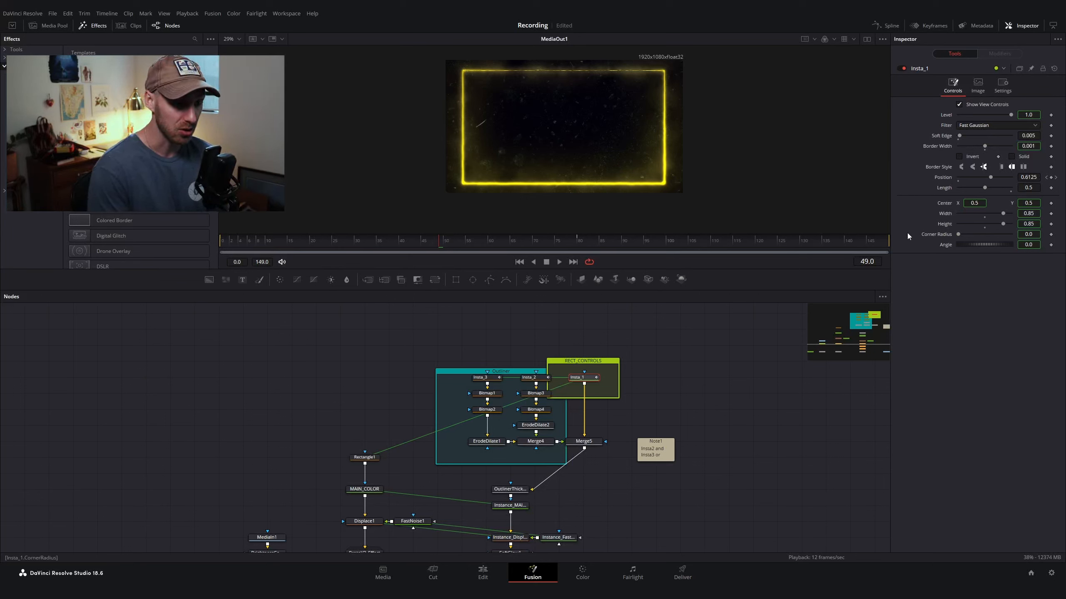
left_click(889, 24)
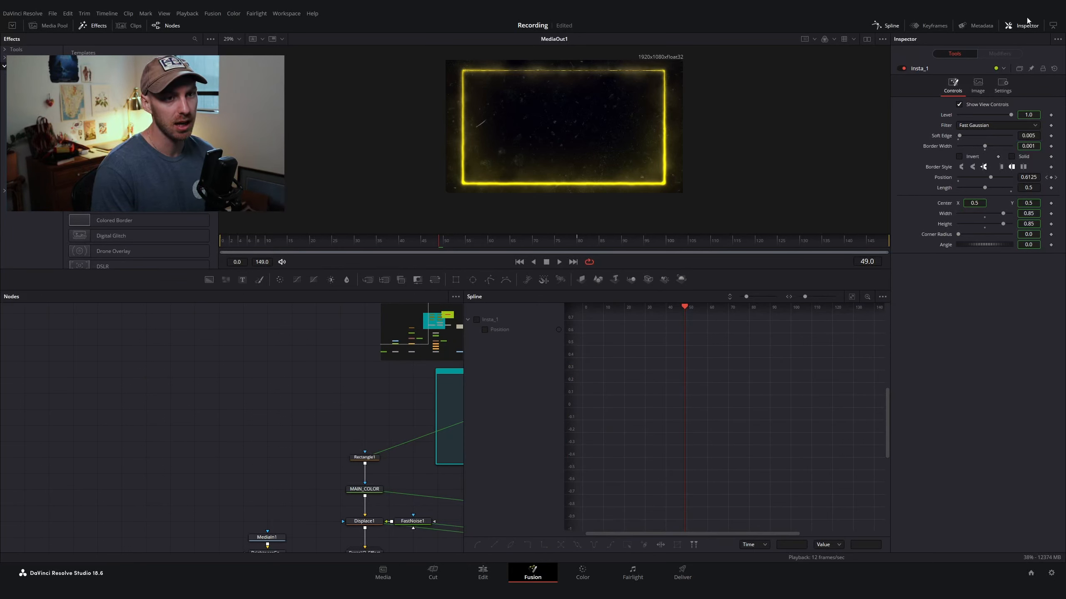
left_click(1057, 27)
left_click(595, 332)
left_click_drag(901, 340, 668, 531)
key("f")
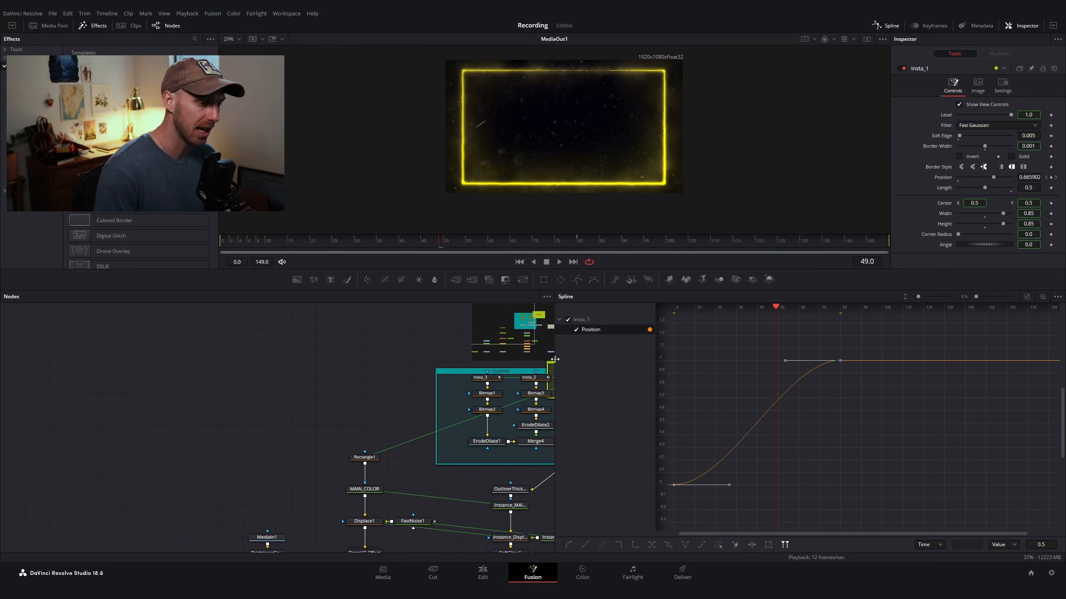
left_click_drag(555, 361, 807, 352)
scroll(575, 385, "right", 3)
scroll(577, 382, "left", 1)
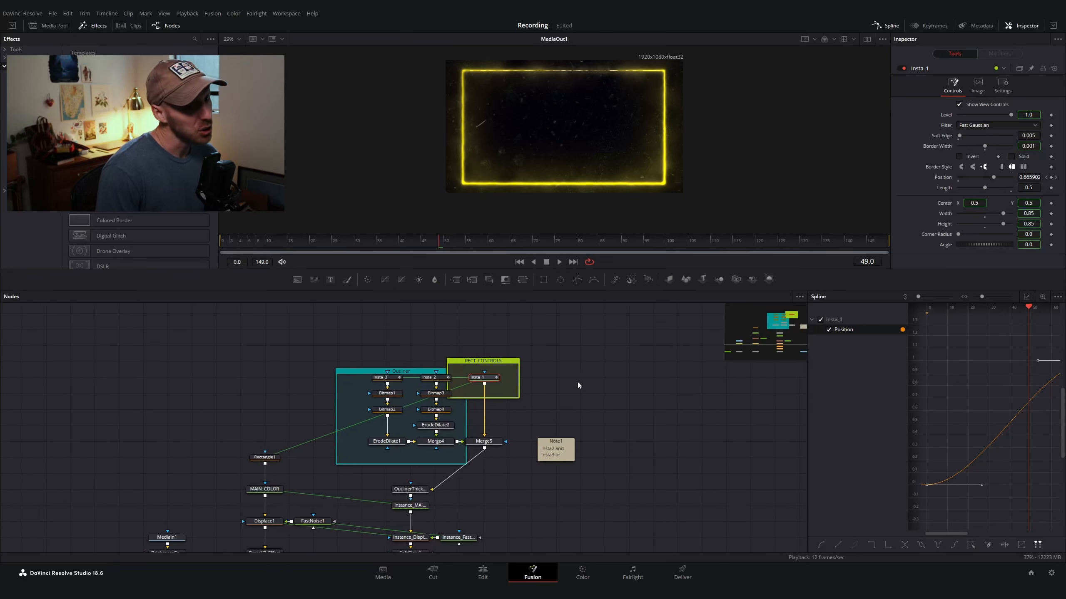
left_click(676, 425)
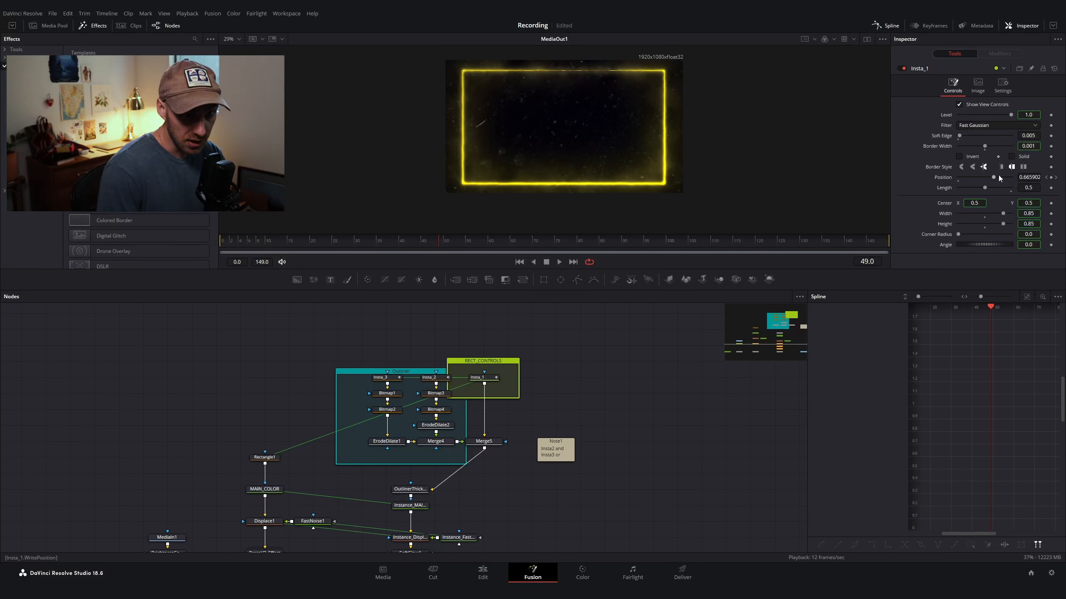
Step: Reset Insta_1's Position and attach an Anim Curves modifier to it
double_click(946, 179)
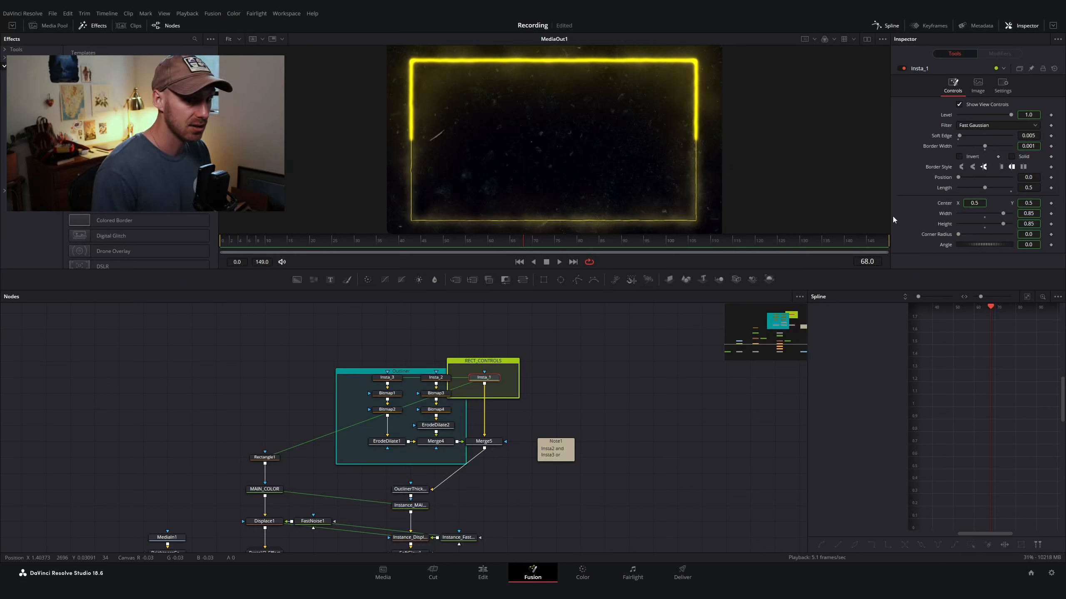
right_click(938, 179)
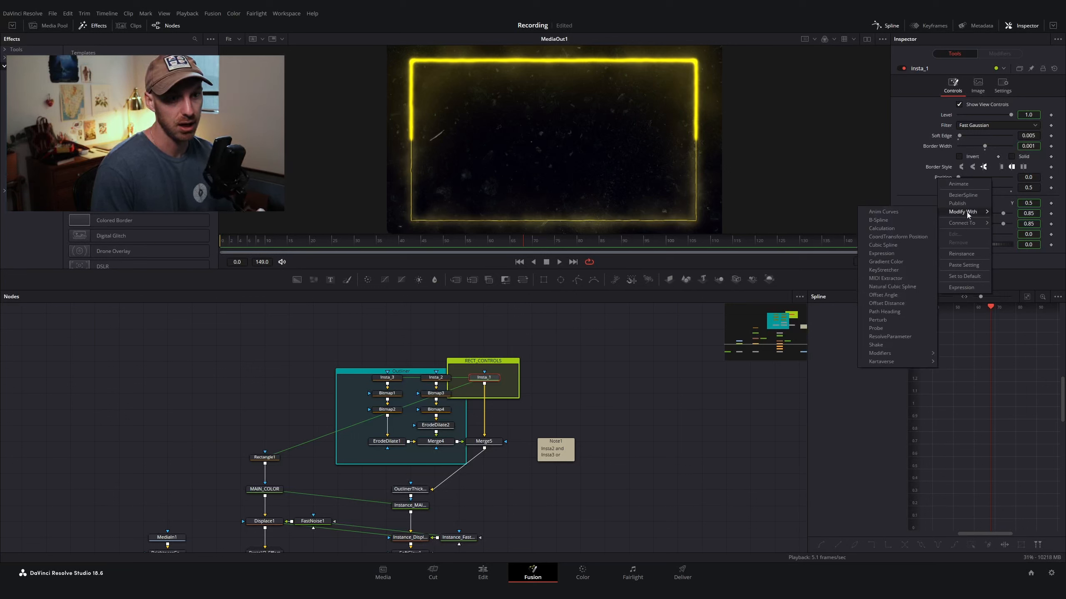
mouse_move(958, 213)
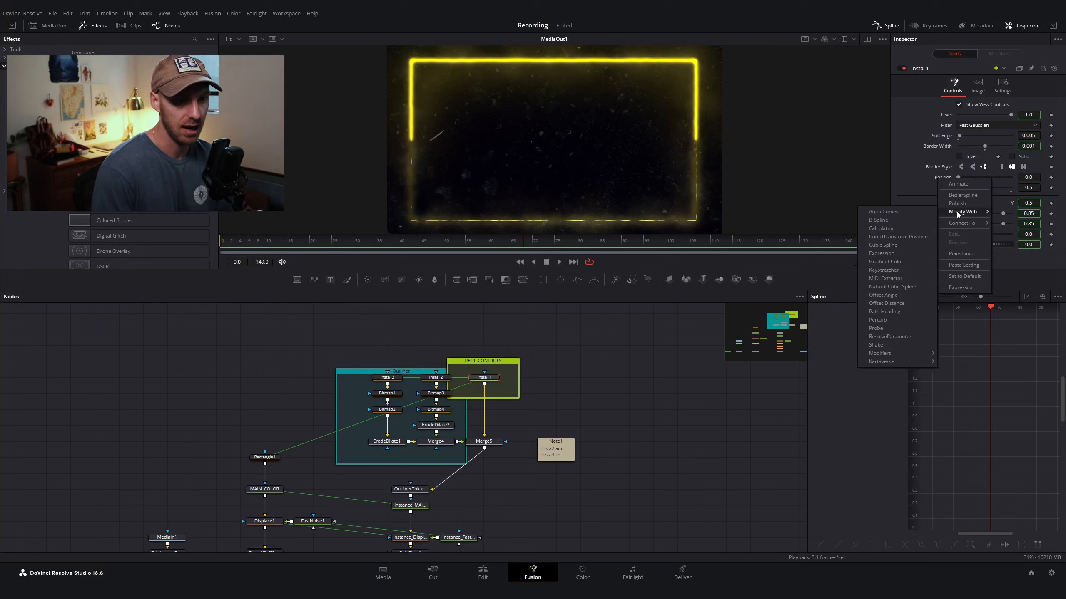
left_click(898, 211)
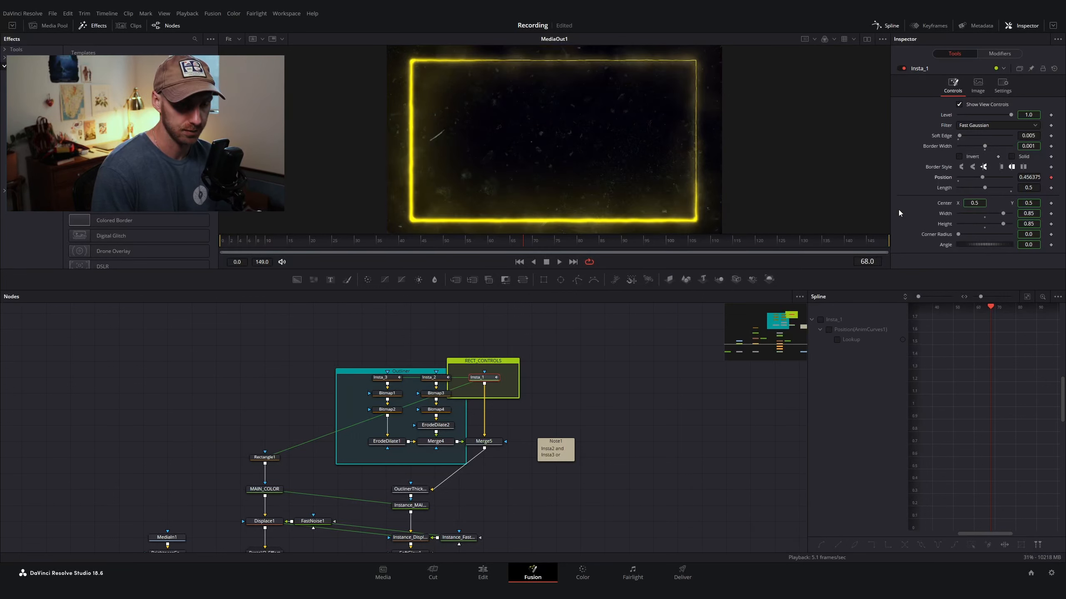
Step: Set the Anim Curves modifier's Source to Duration and its Curve to Custom
left_click(993, 54)
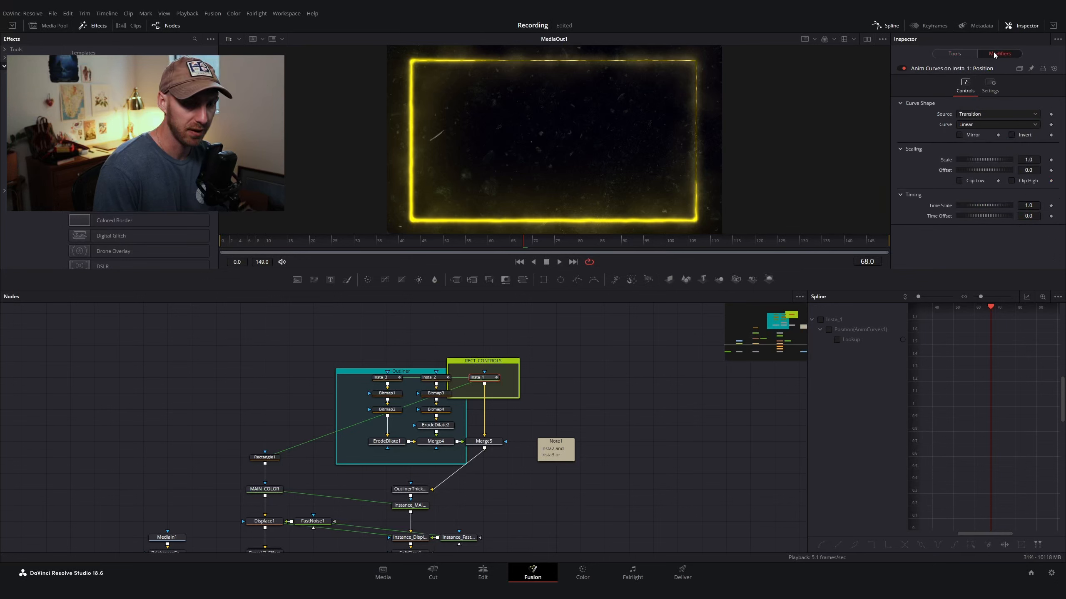
left_click(984, 114)
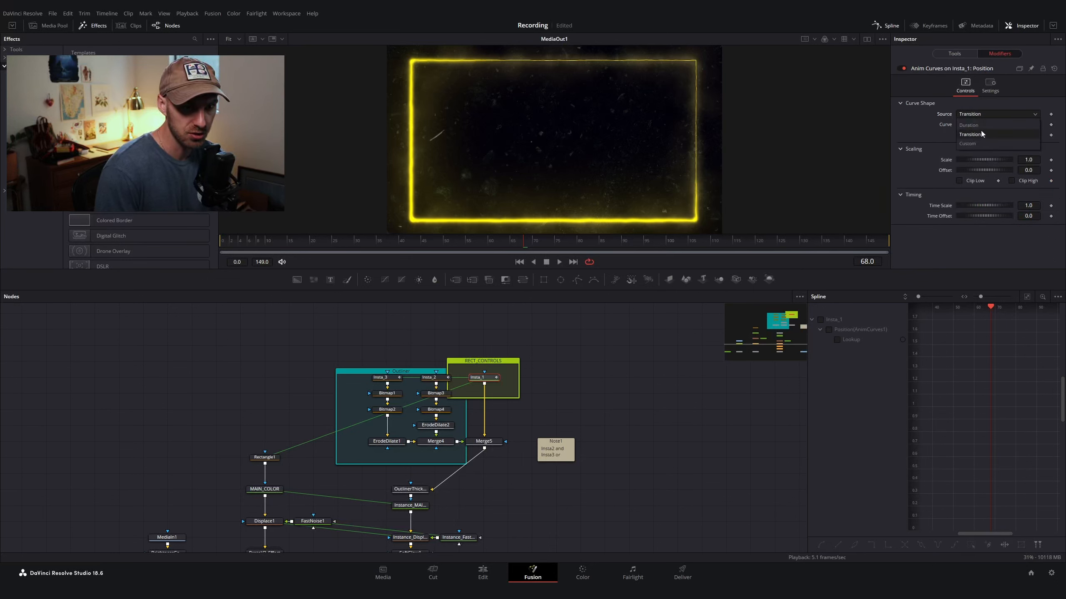
left_click(981, 131)
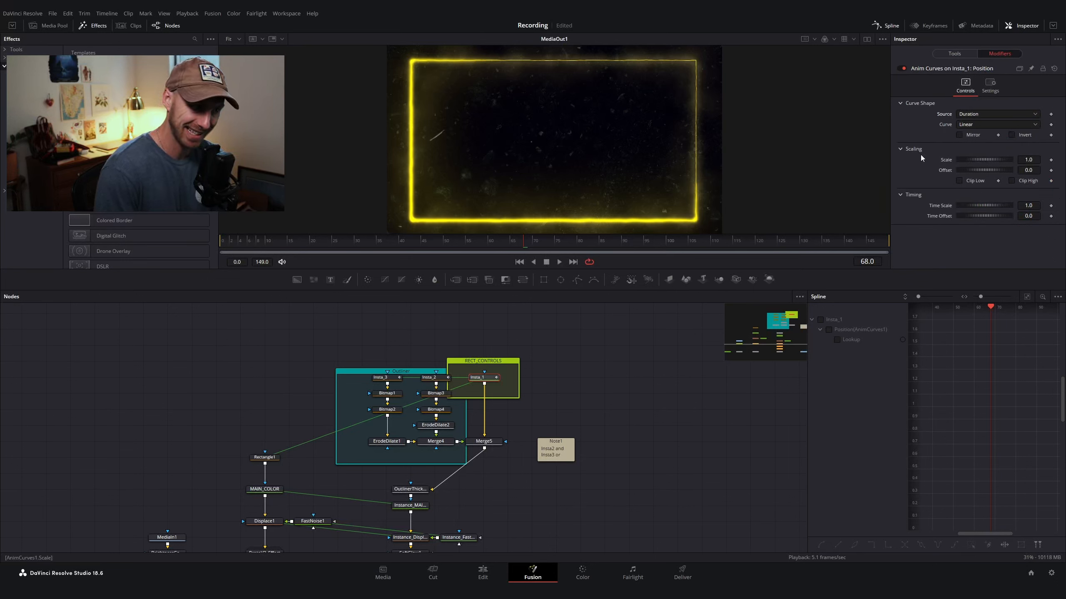
left_click(973, 123)
left_click(970, 153)
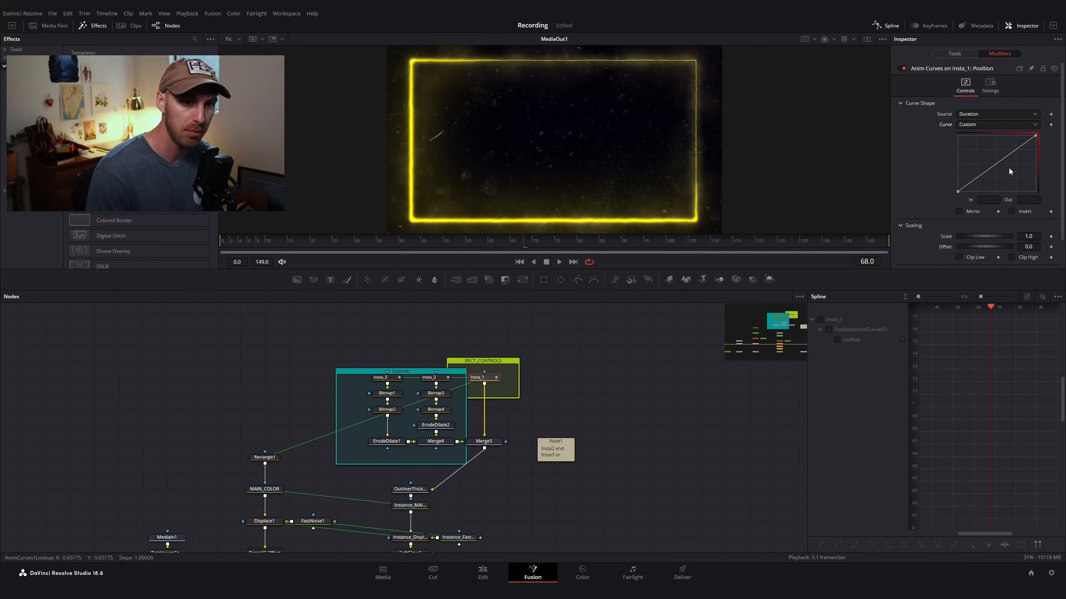
Step: Add a point to the Anim Curves custom curve and raise it to ease the segment's motion, scrubbing to preview
left_click(957, 192)
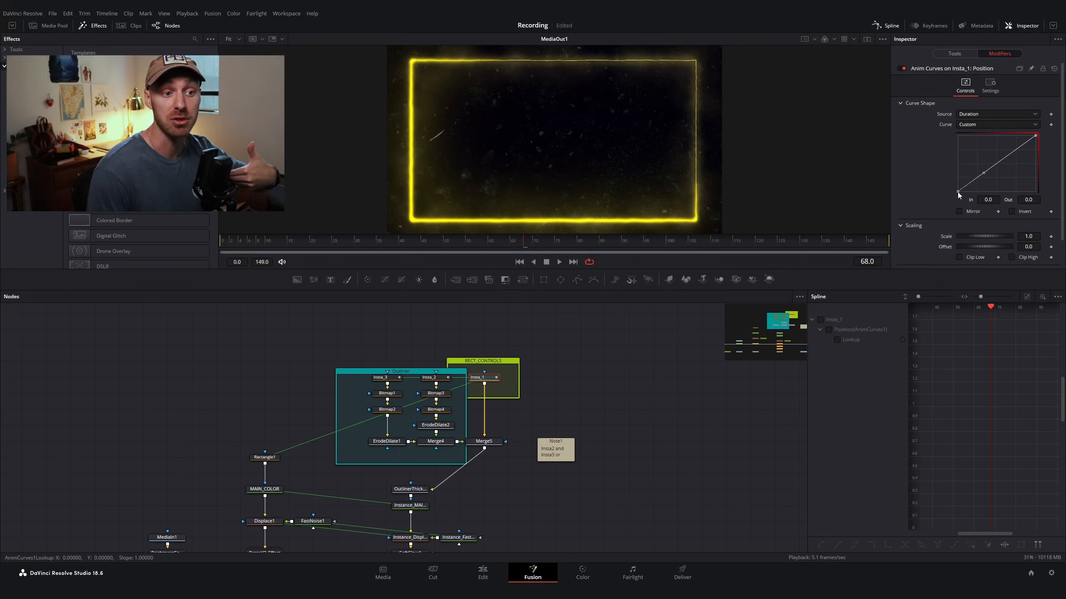
left_click(1036, 136)
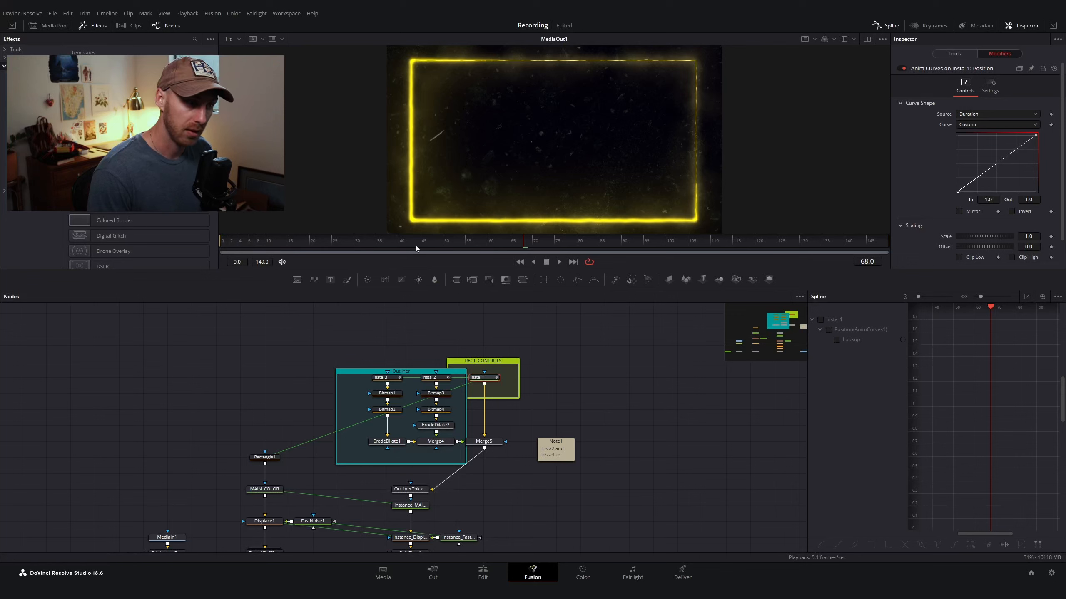
left_click_drag(288, 241, 821, 243)
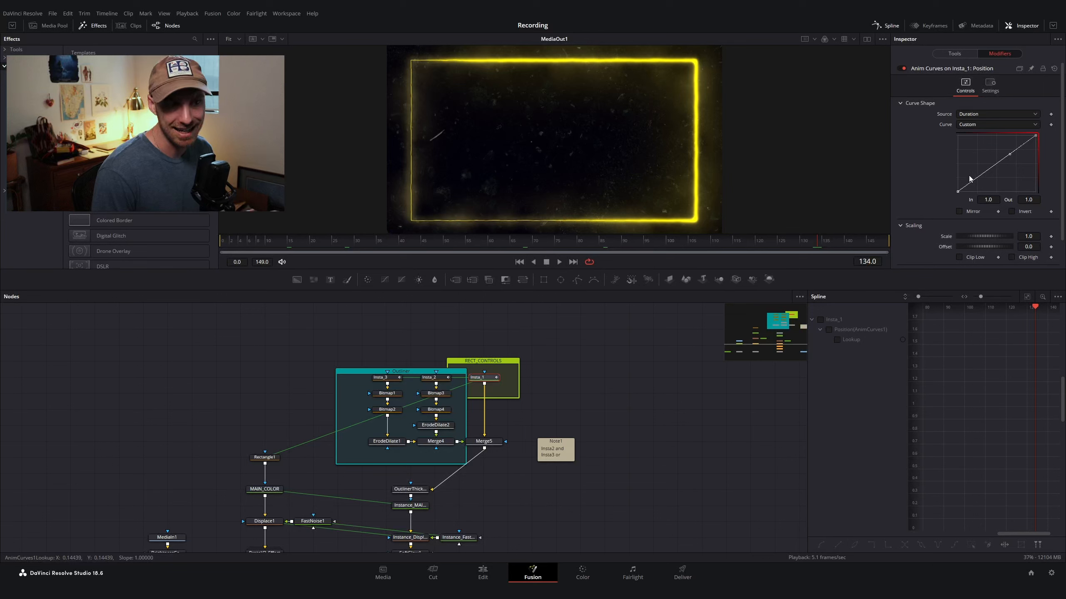
left_click(983, 173)
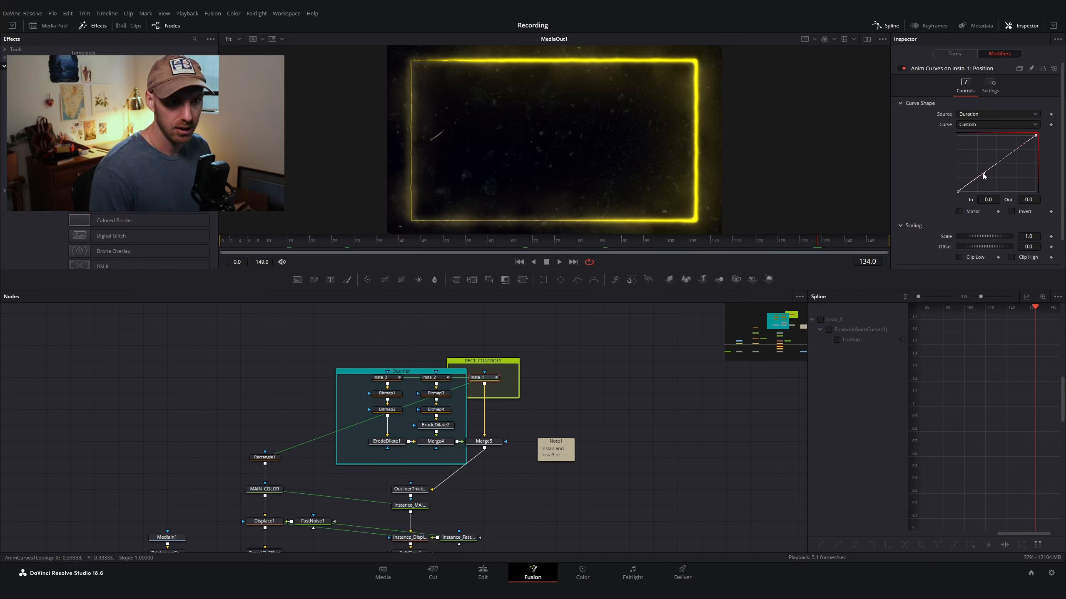
left_click_drag(983, 173, 994, 135)
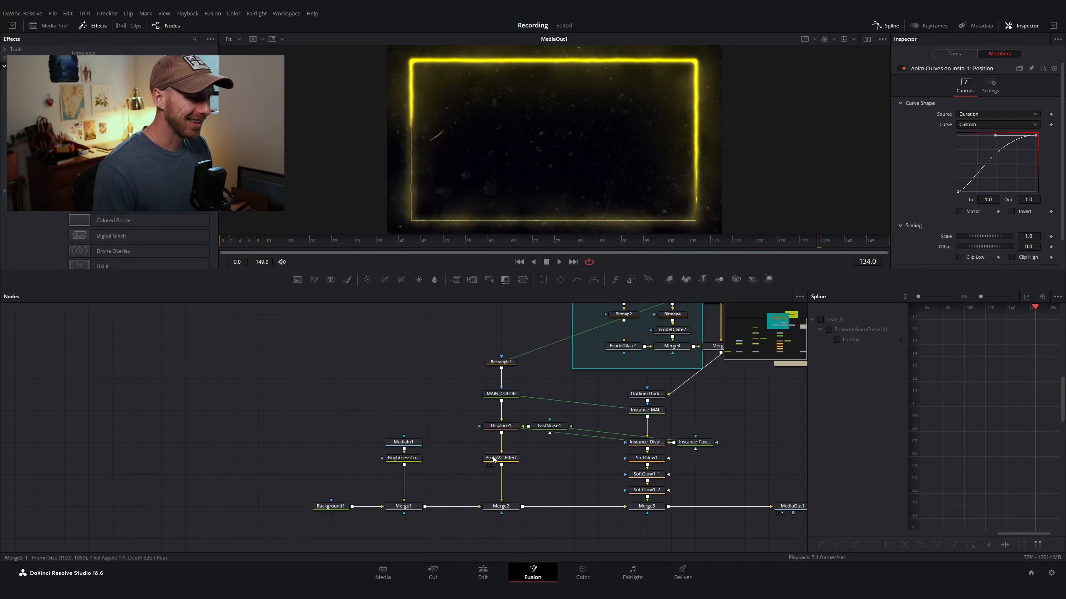
Step: Move the Background1, MediaIn1 and Merge1 nodes leftward and view Merge1 in the viewer
left_click_drag(228, 428, 412, 520)
left_click(293, 509)
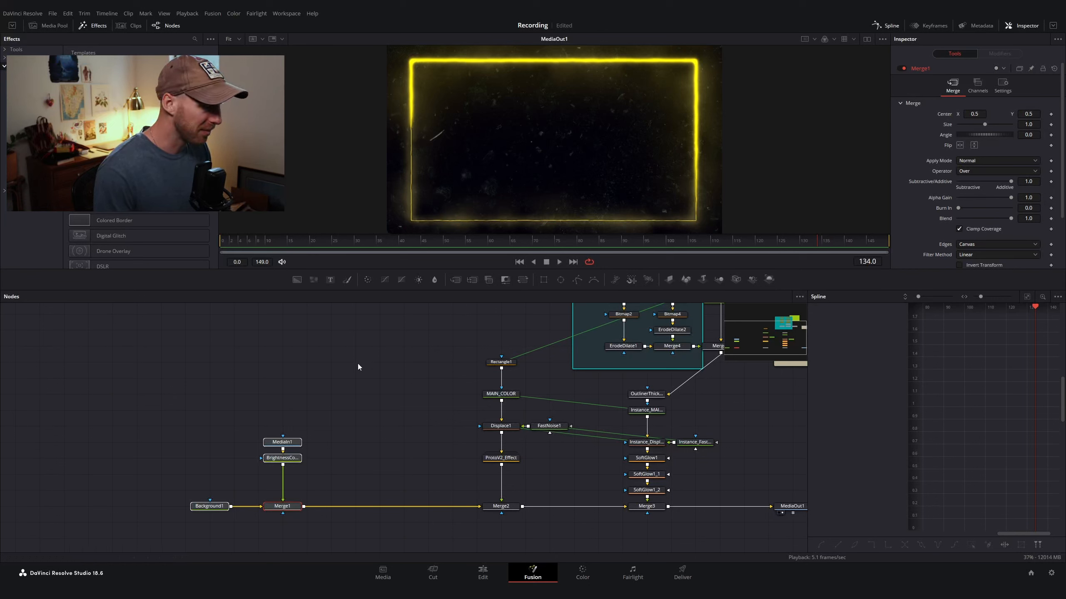
left_click(298, 507)
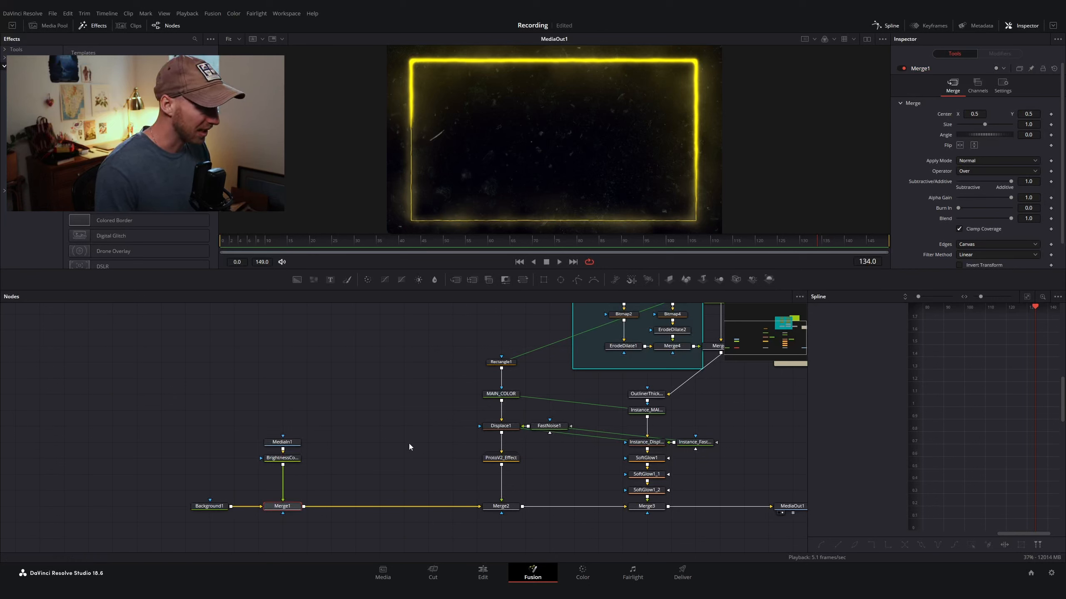
left_click_drag(118, 425, 343, 546)
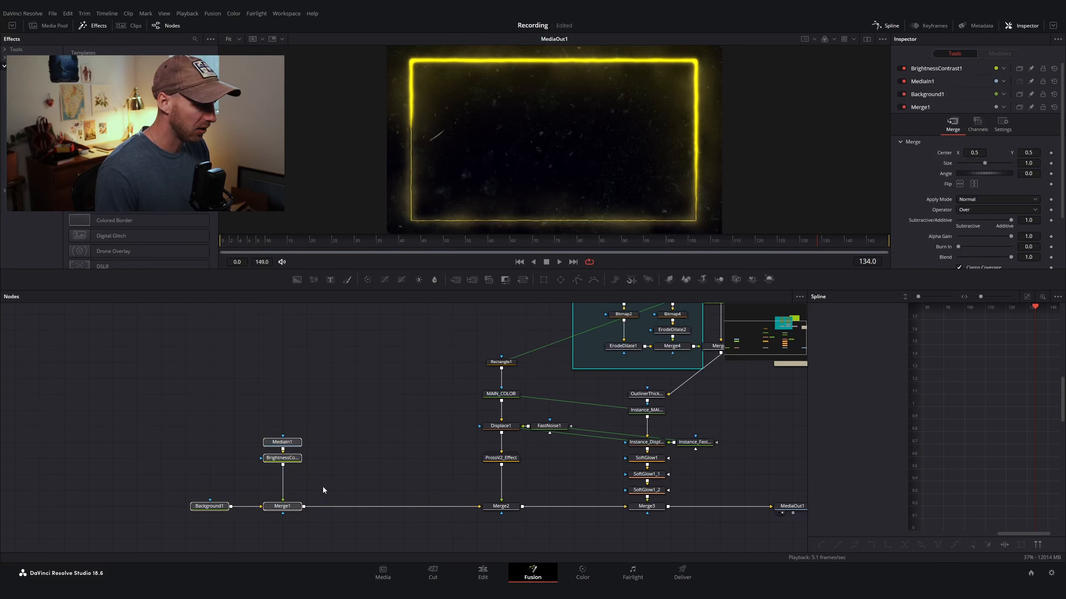
left_click(289, 507)
key("1")
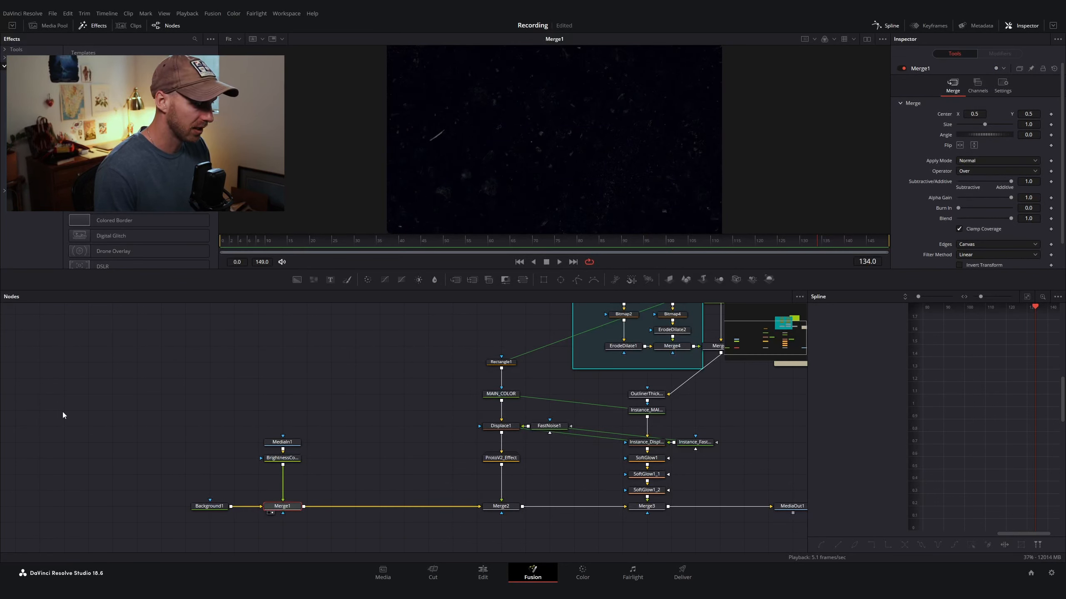
Step: Insert a Matte Control node on the link after Merge1 and view it in the viewer
left_click_drag(63, 415, 337, 533)
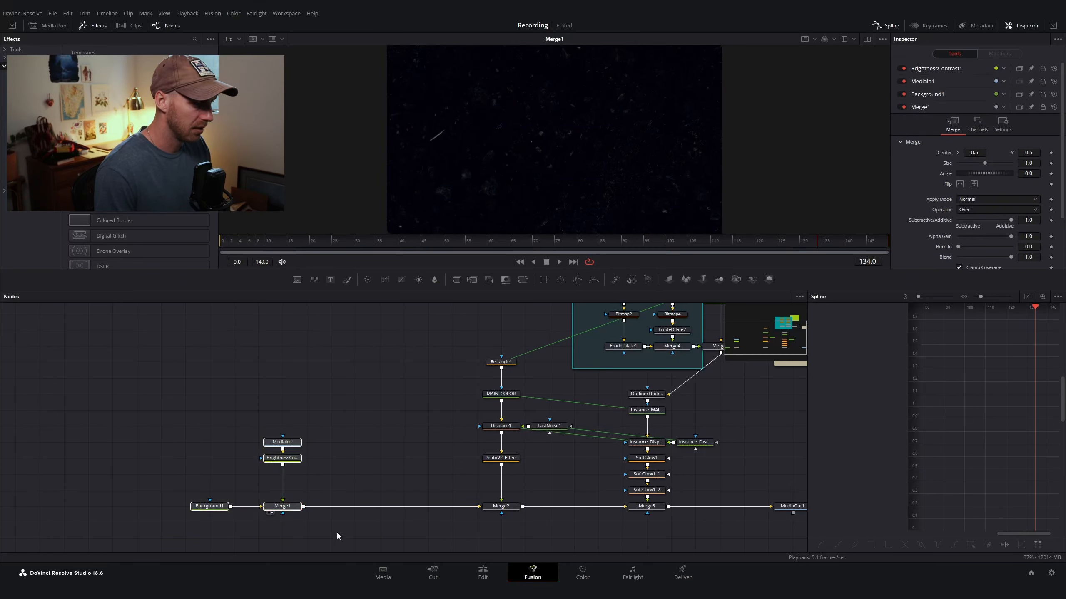
scroll(376, 492, "up", 2)
scroll(376, 486, "down", 4)
left_click(383, 488)
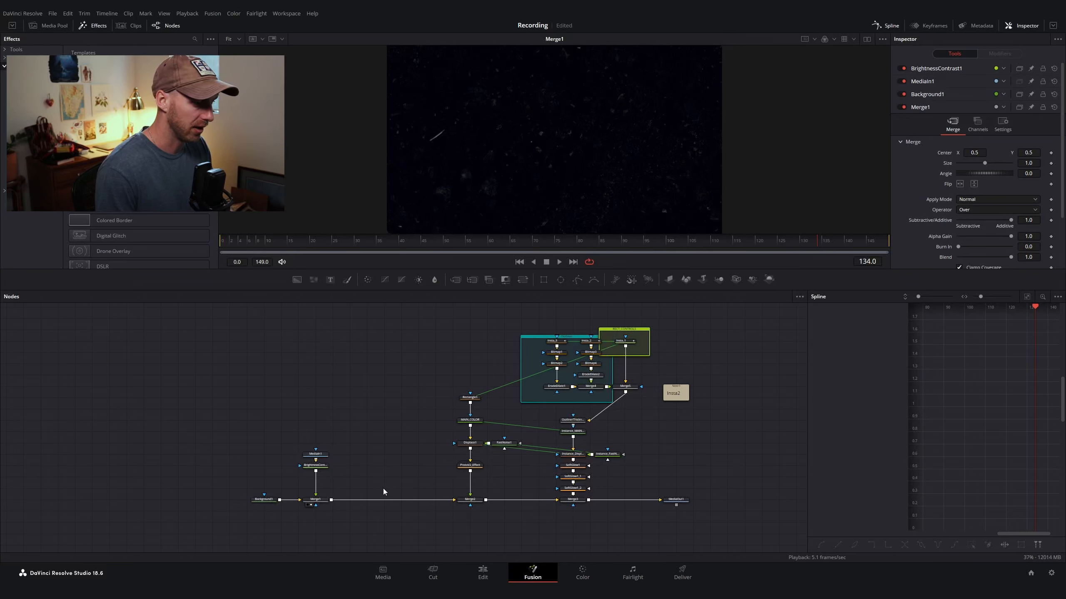
key("shift+space")
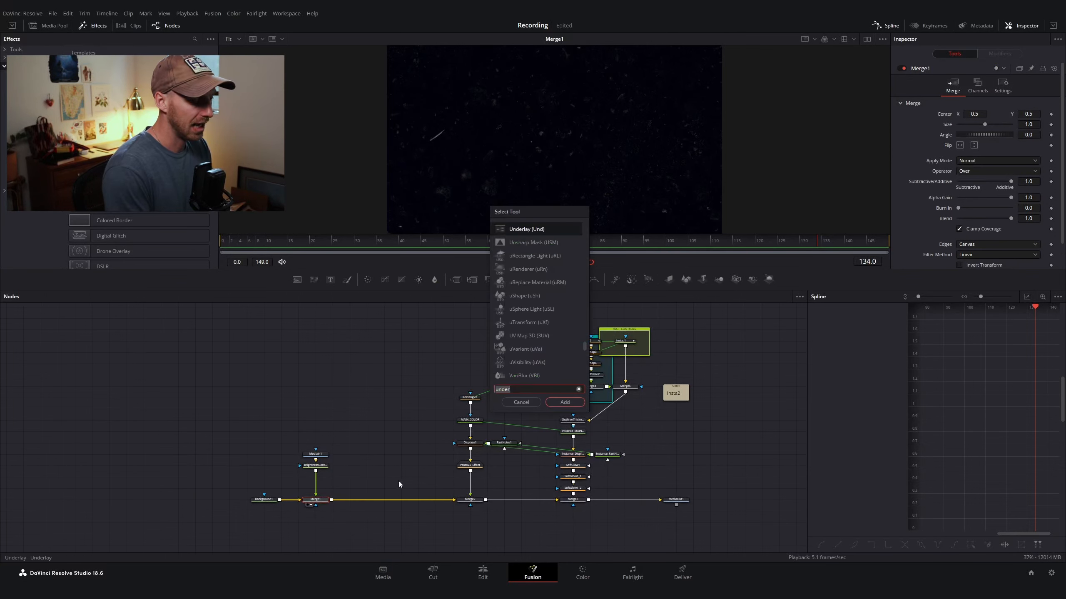
type("matte")
key("Return")
key("1")
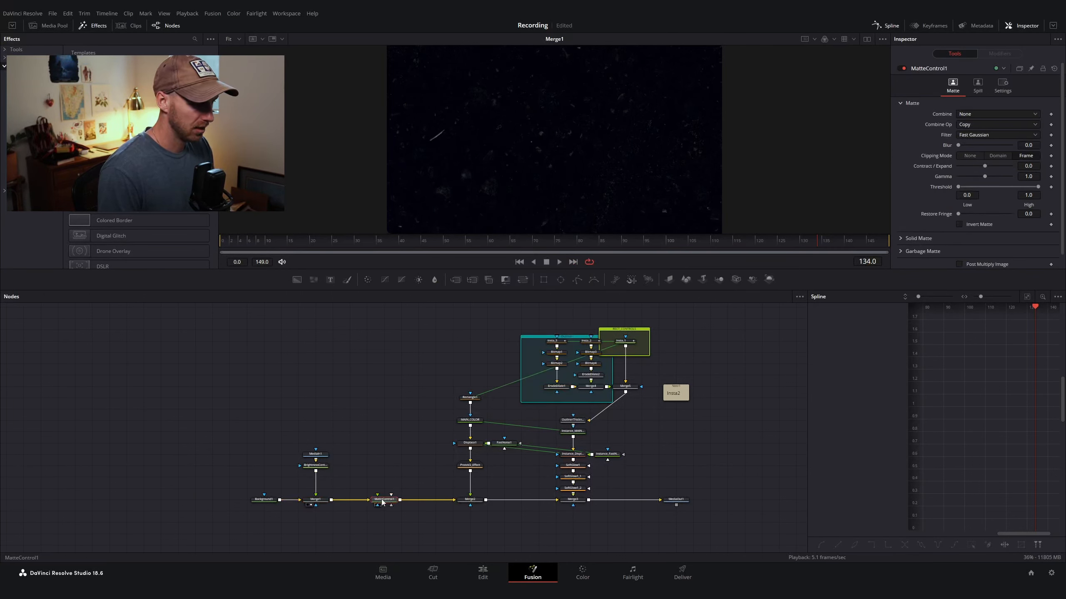
Step: View the MediaOut1 output in the viewer
scroll(390, 482, "right", 2)
scroll(376, 487, "up", 1)
scroll(369, 491, "up", 2)
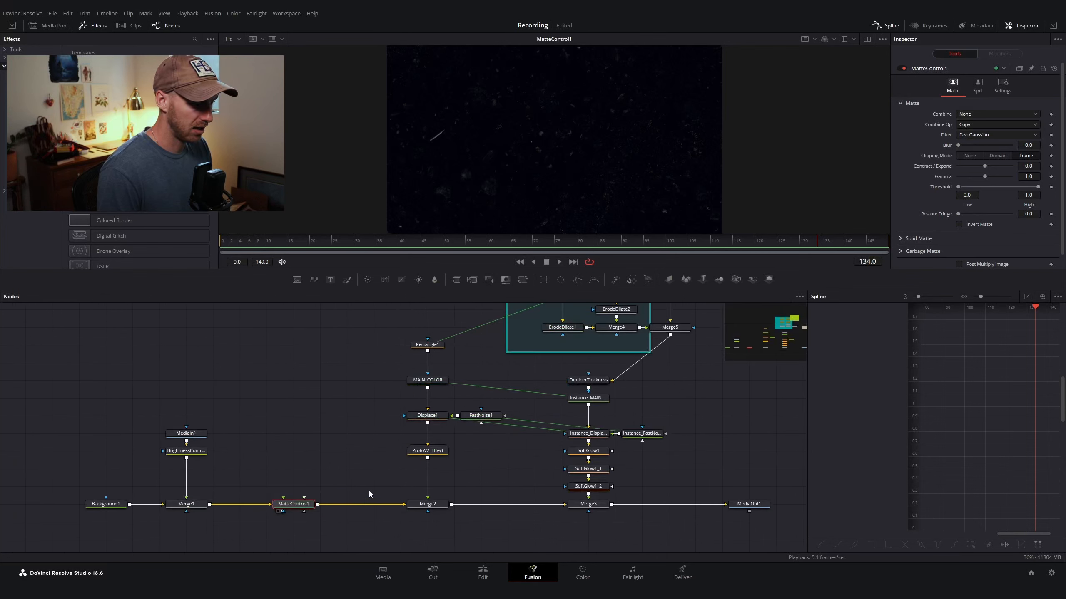
scroll(369, 491, "down", 2)
left_click(636, 501)
key("2")
Step: Paste instanced copies of the Rectangle1, MAIN_COLOR, Displace1 and FastNoise1 nodes
left_click(340, 420)
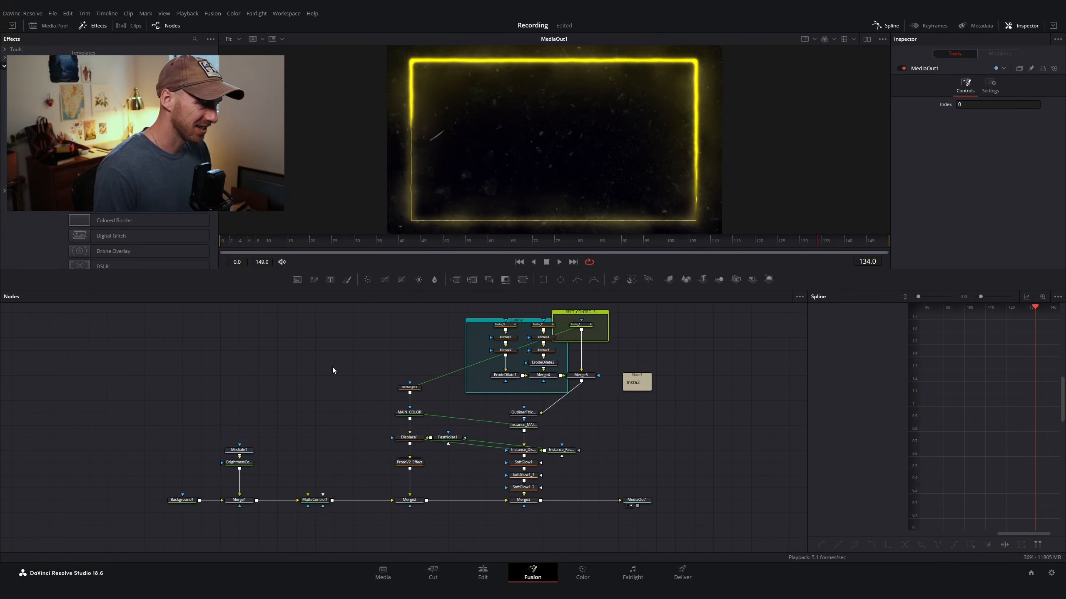
left_click_drag(332, 366, 457, 441)
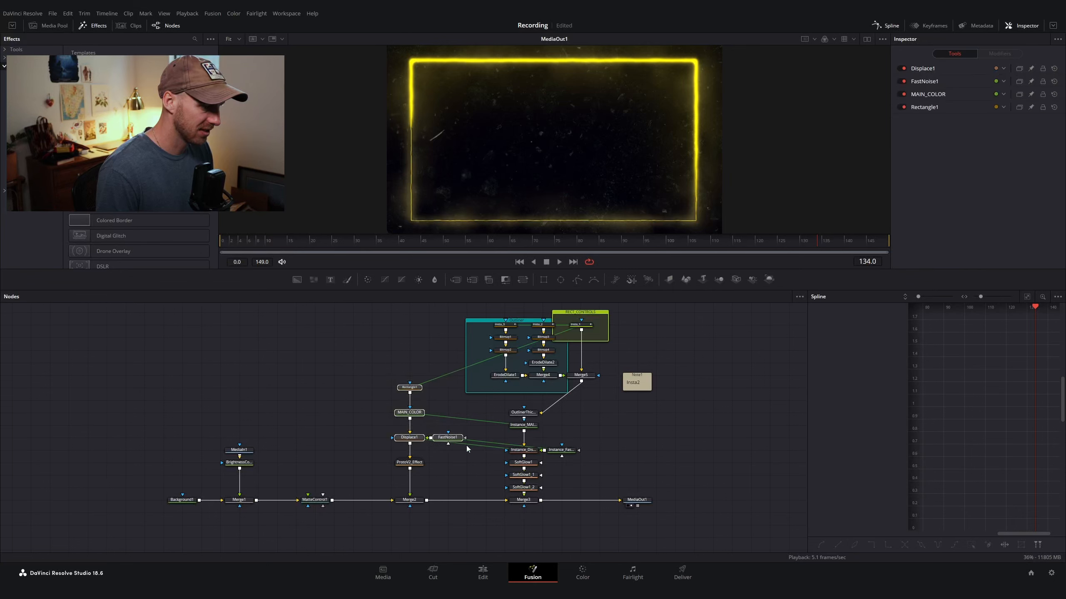
scroll(466, 446, "up", 2)
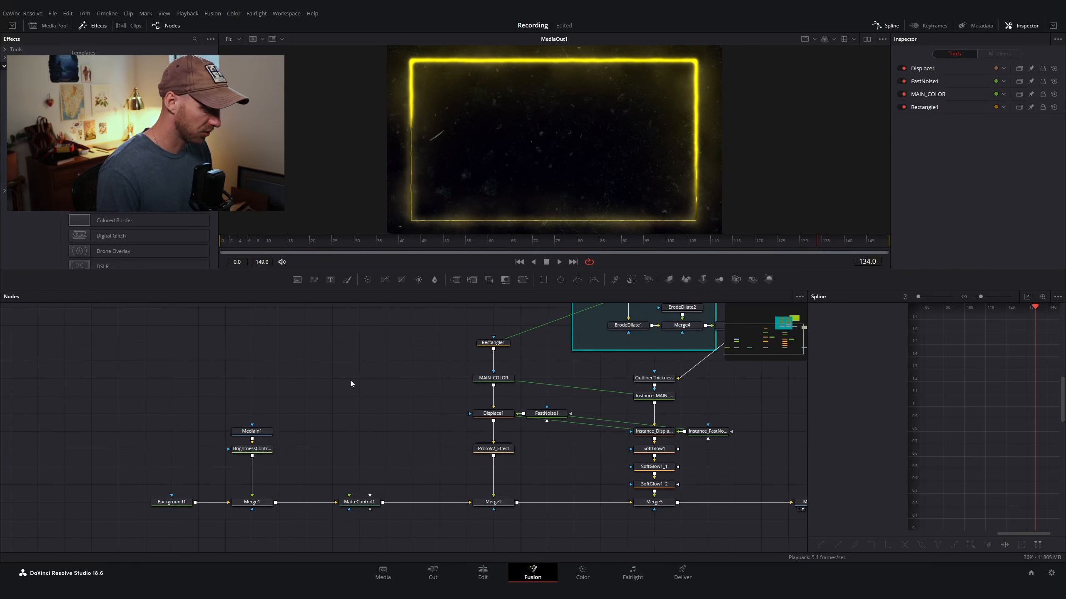
key("ctrl+shift+v")
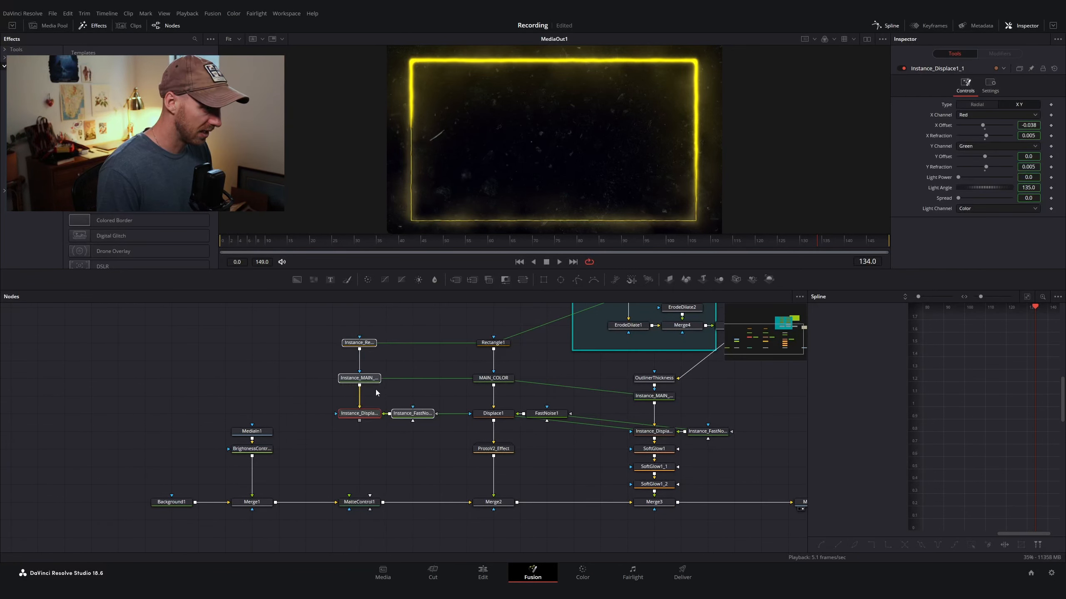
Step: Deinstance the Solid option on Instance_Rectangle1 and turn Solid on
left_click(416, 357)
left_click(360, 342)
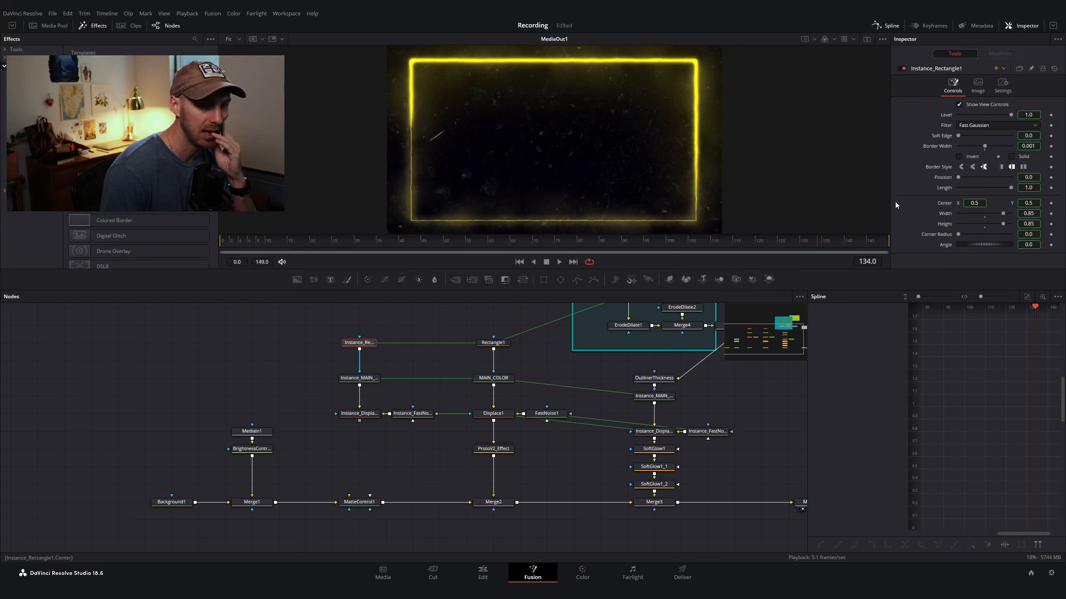
right_click(1024, 158)
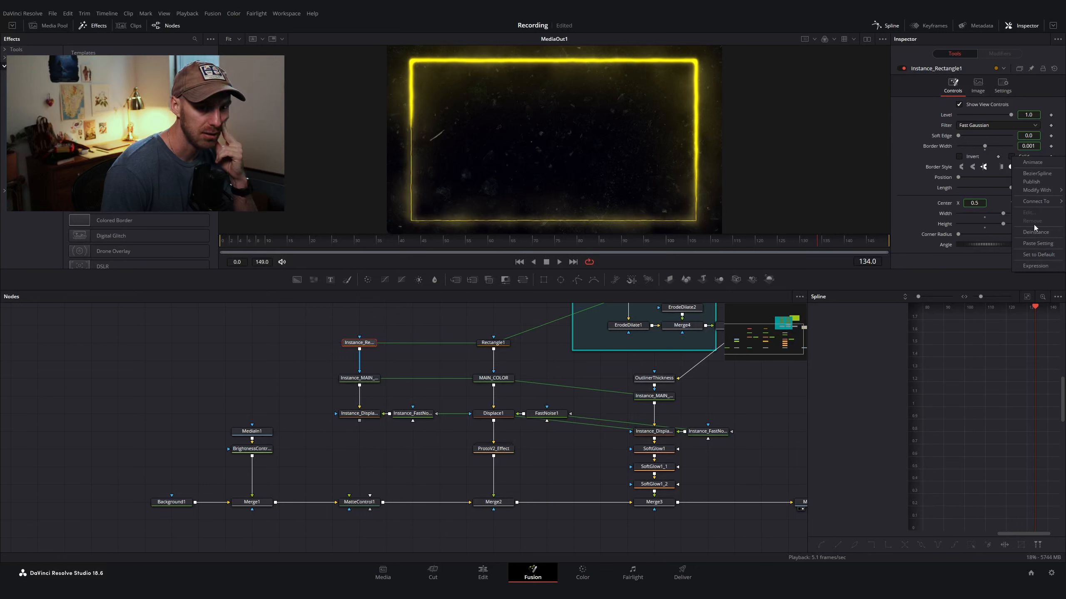
left_click(1035, 232)
left_click(1011, 156)
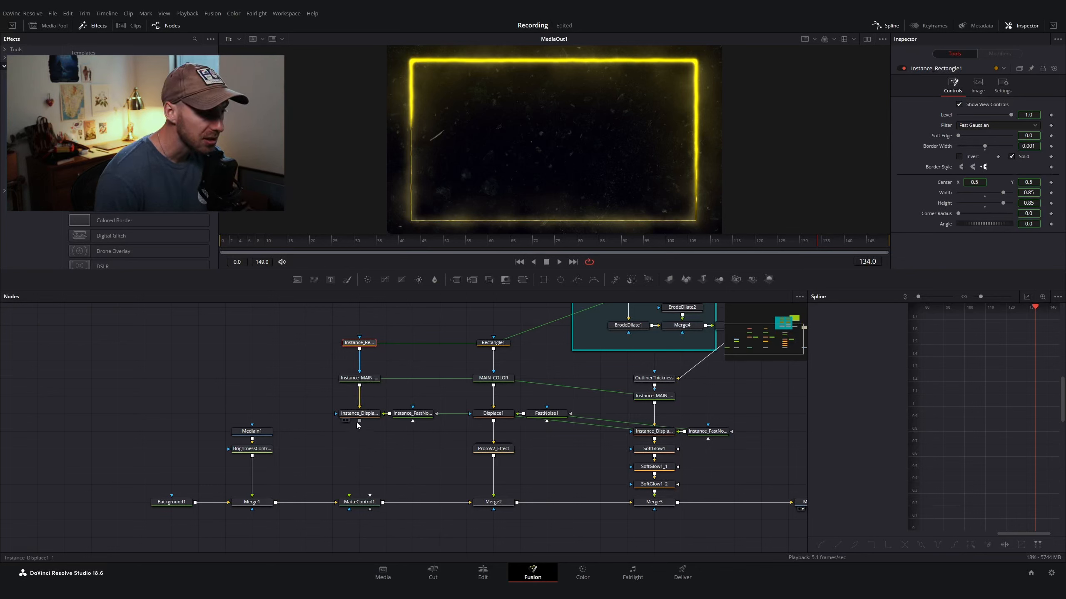
Step: Connect the Instance_Displace1_1 output to MatteControl1's matte input
mouse_move(359, 421)
left_mouse_down()
mouse_move(422, 487)
mouse_move(329, 435)
mouse_move(377, 442)
mouse_move(359, 420)
left_mouse_up()
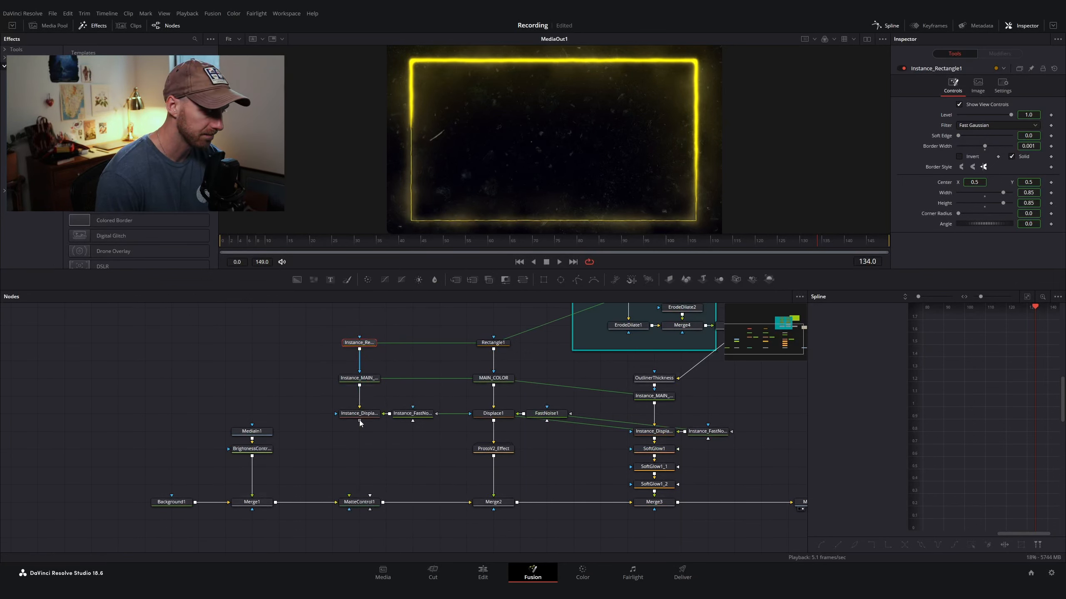
left_click_drag(360, 421, 364, 506)
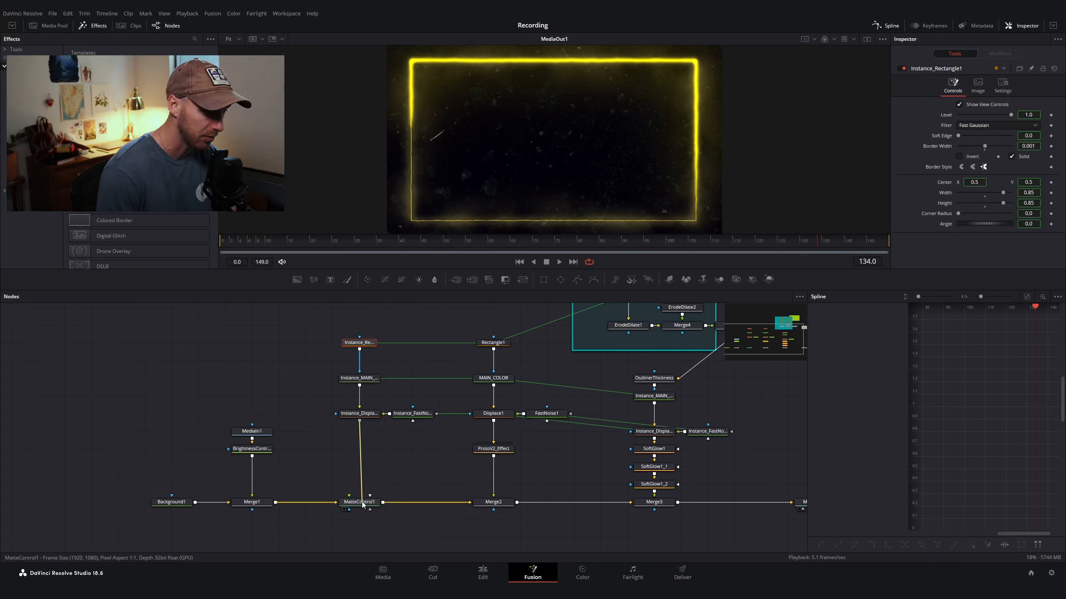
mouse_move(364, 505)
left_mouse_down()
mouse_move(424, 487)
mouse_move(369, 496)
left_mouse_up()
scroll(380, 502, "down", 3)
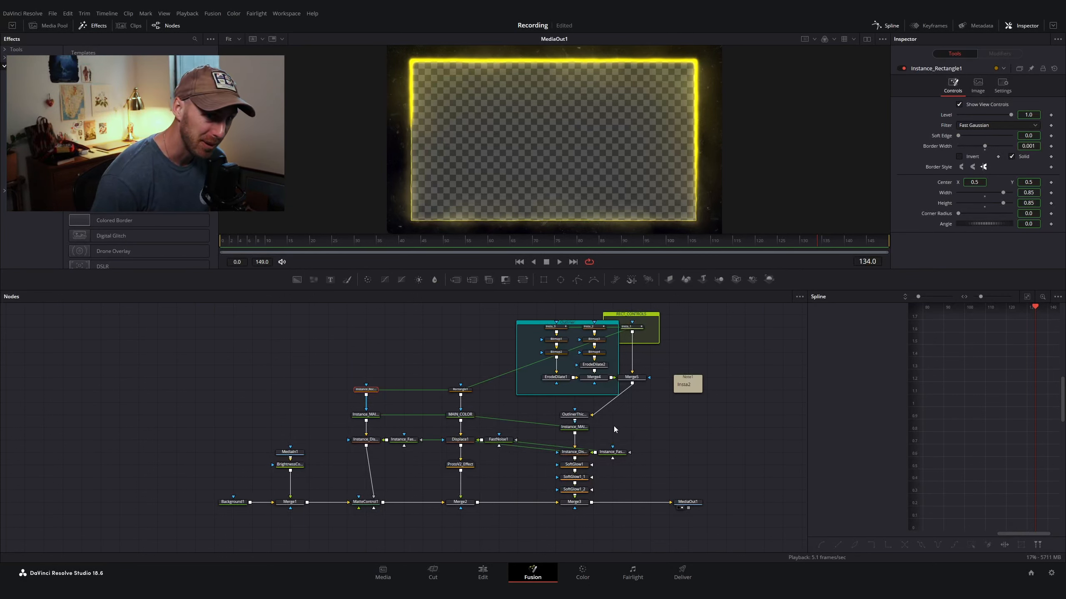
Step: In the Edit page, move the astronaut clip under the second Fusion Composition clip and reopen that composition in Fusion
key("shift+4")
left_click_drag(515, 361, 694, 368)
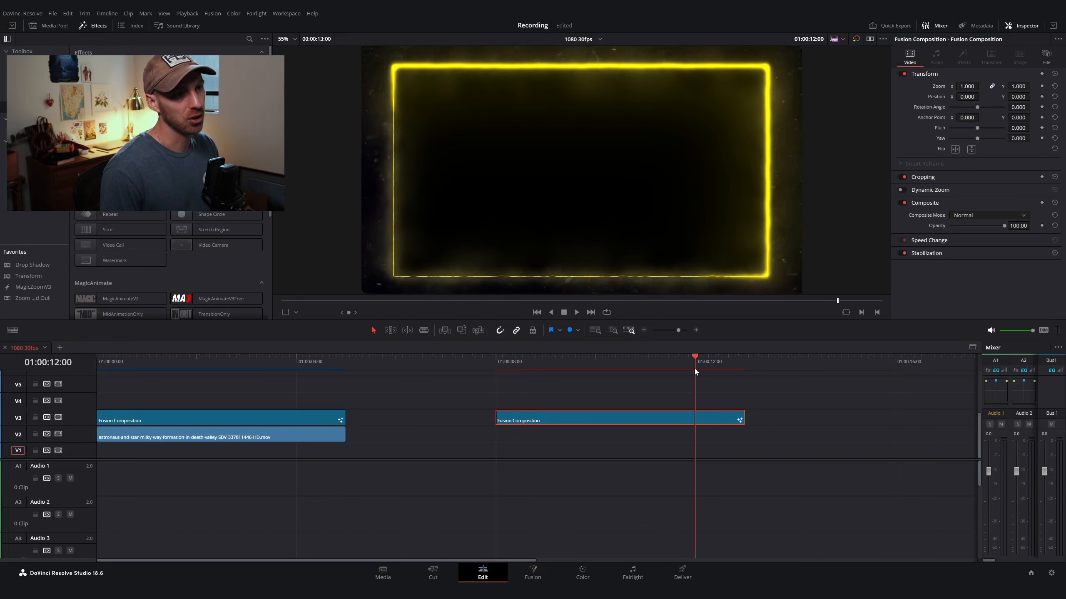
left_click(399, 419)
key("ctrl+minus")
key("shift+Left")
key("shift+Left")
key("shift+Left")
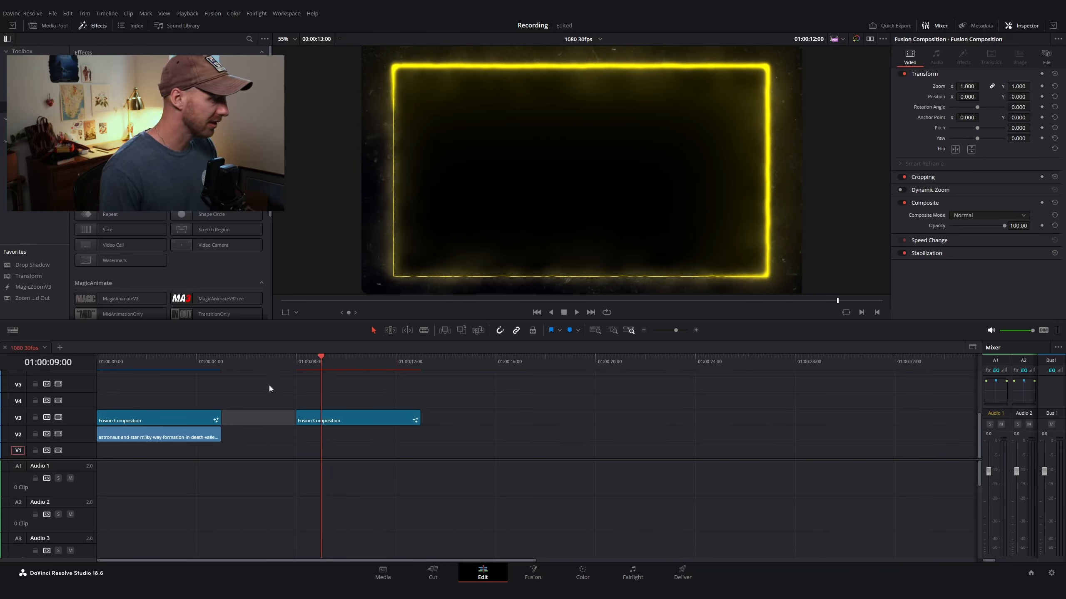
left_click_drag(178, 437, 360, 436)
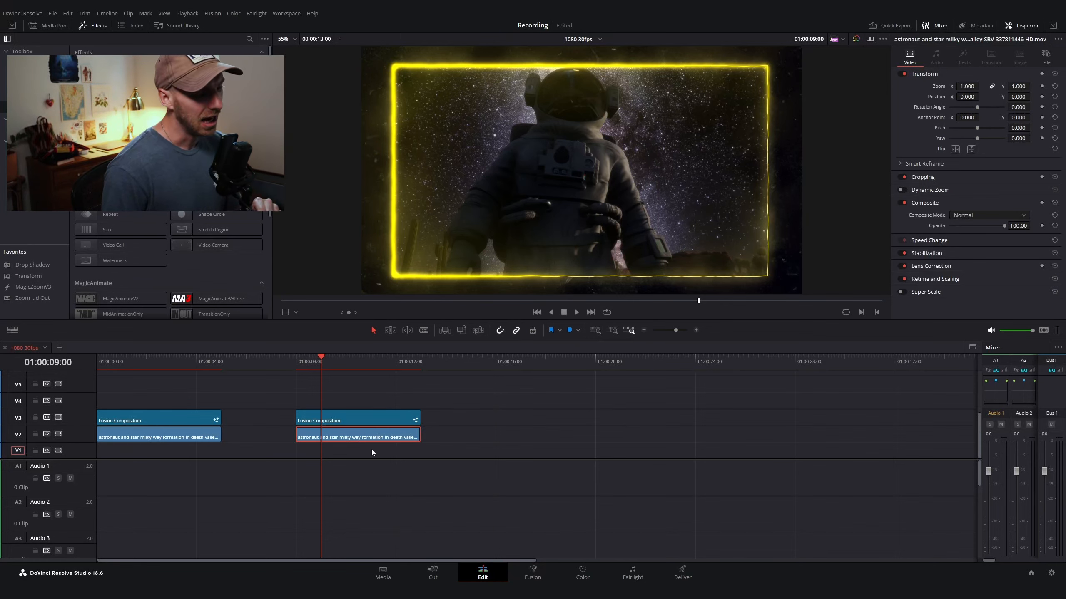
left_click(356, 418)
left_click(541, 572)
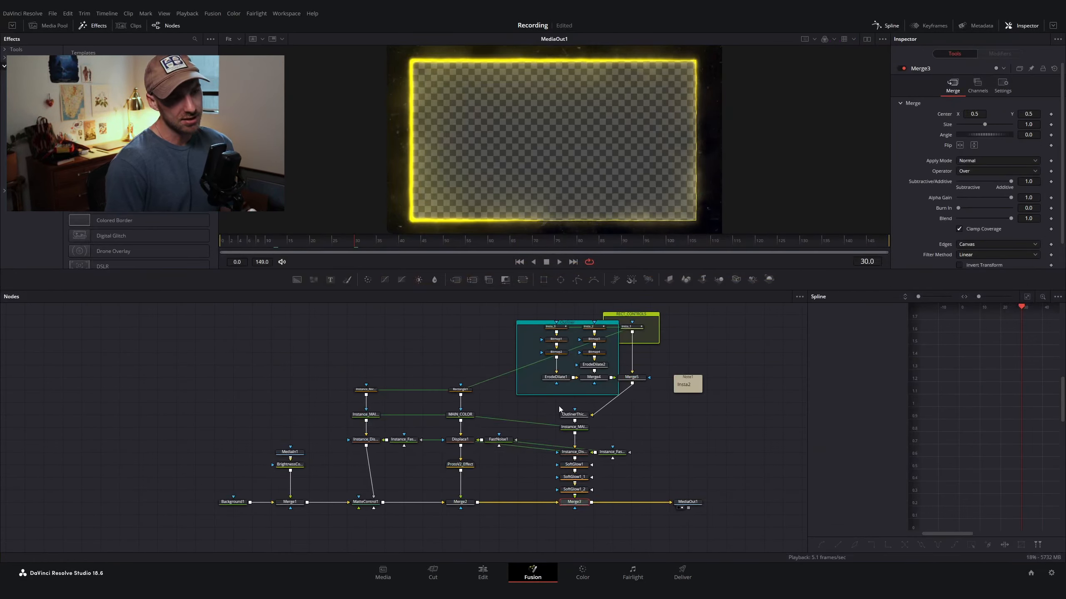